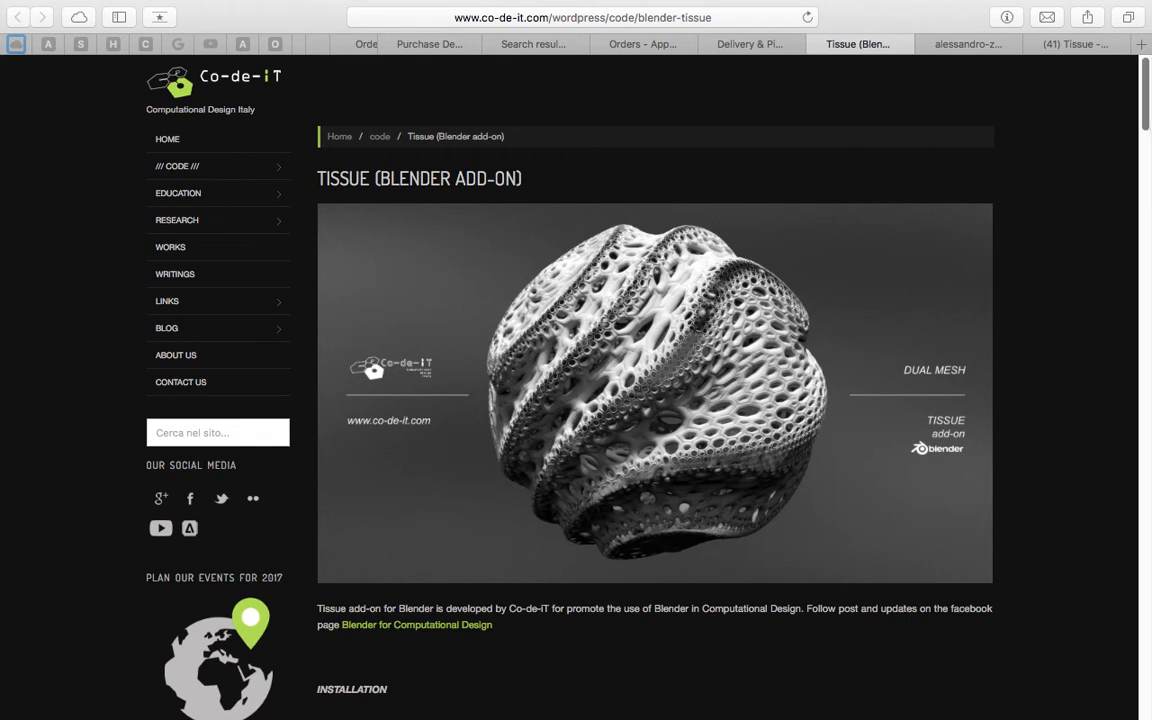
Look over the Tissue GitHub repository and the installation and description sections on the Co-de-iT add-on page
left_click(977, 50)
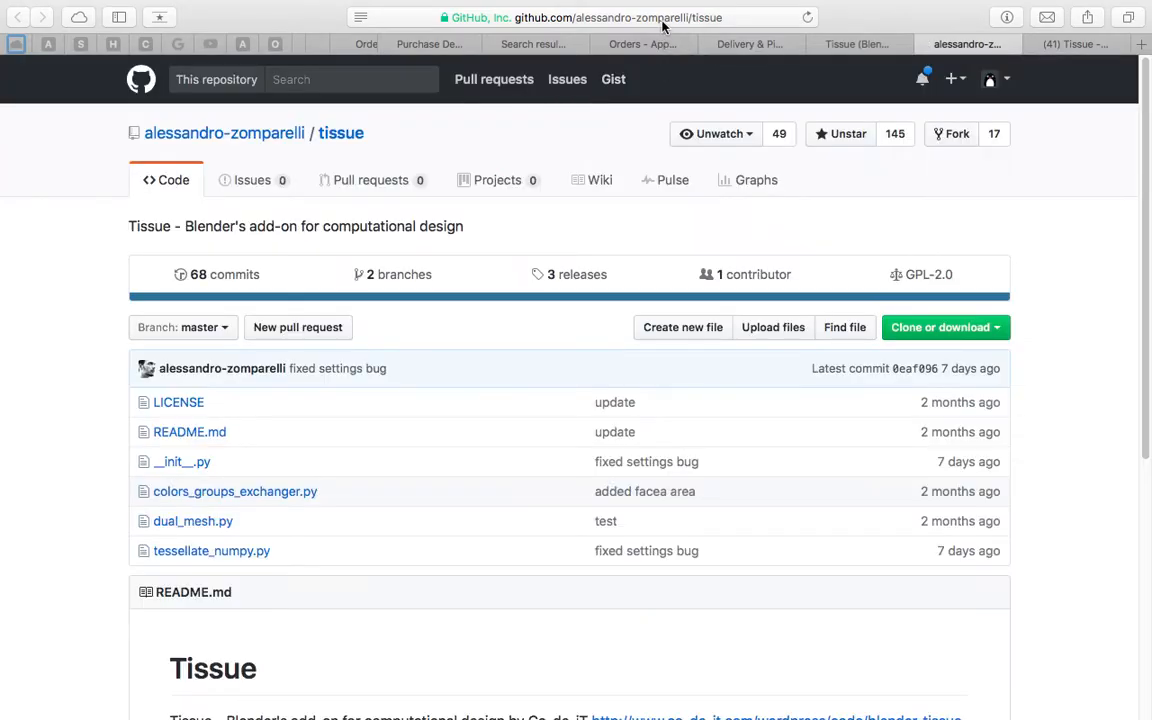
left_click(865, 50)
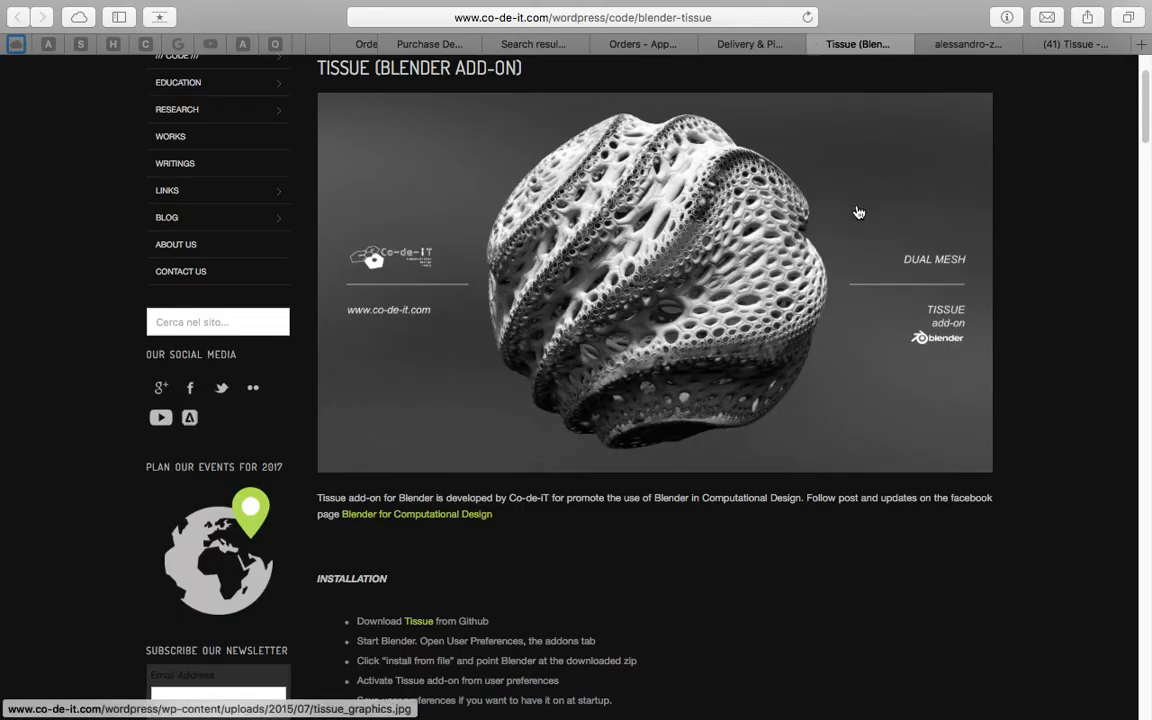
scroll(1109, 148, "up", 1)
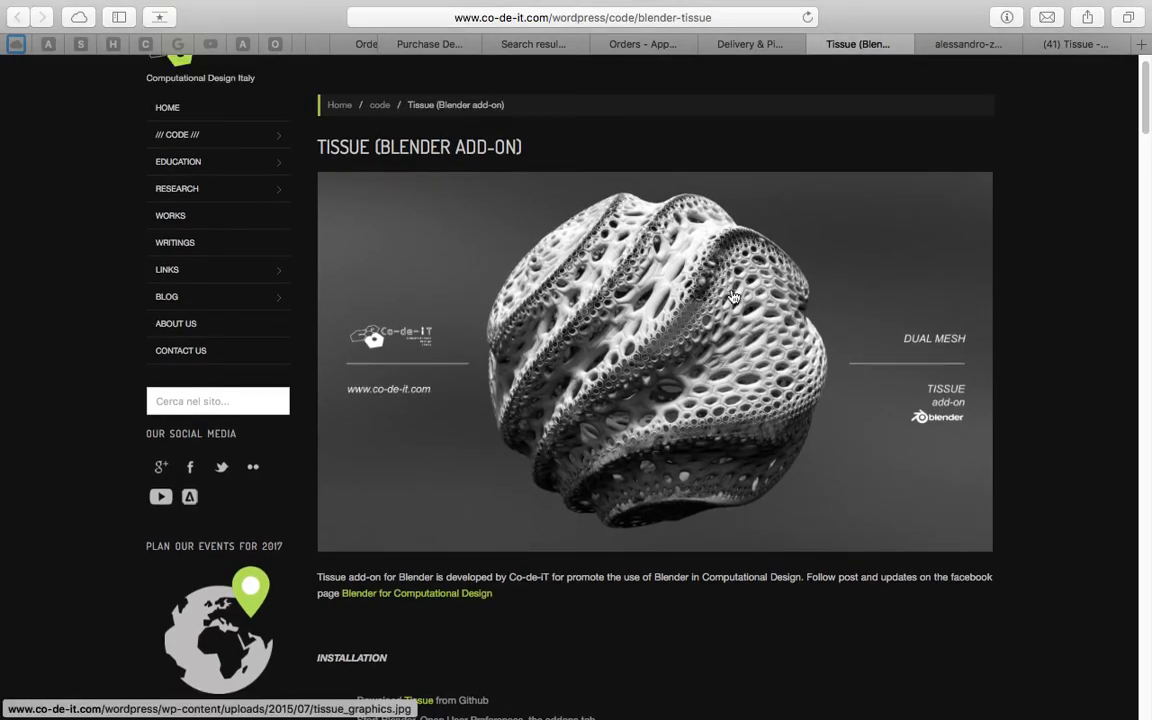
scroll(970, 255, "down", 2)
scroll(990, 285, "up", 2)
scroll(997, 294, "down", 10)
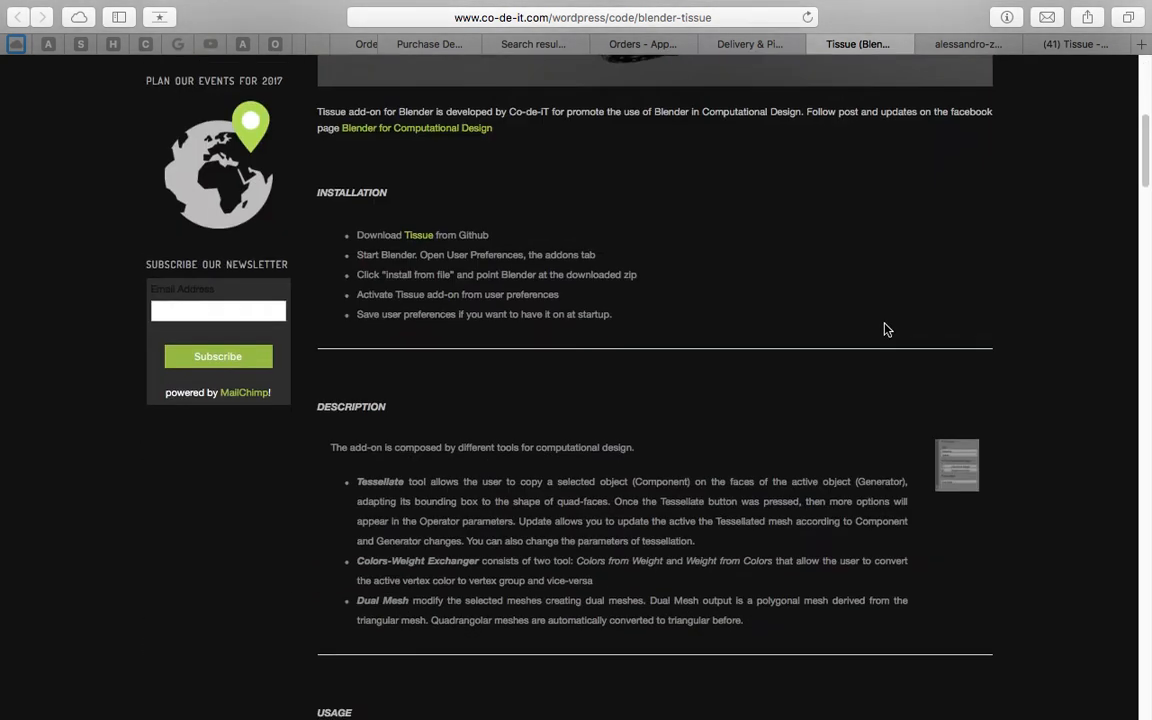
scroll(731, 368, "up", 10)
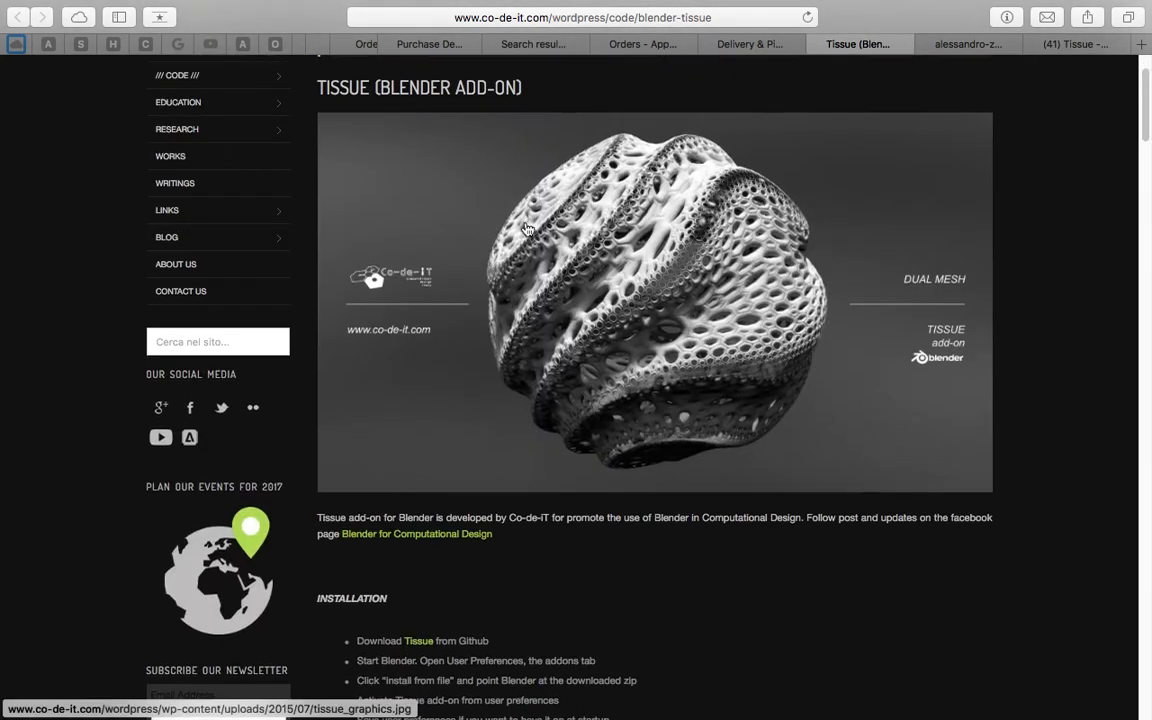
scroll(700, 300, "up", 1)
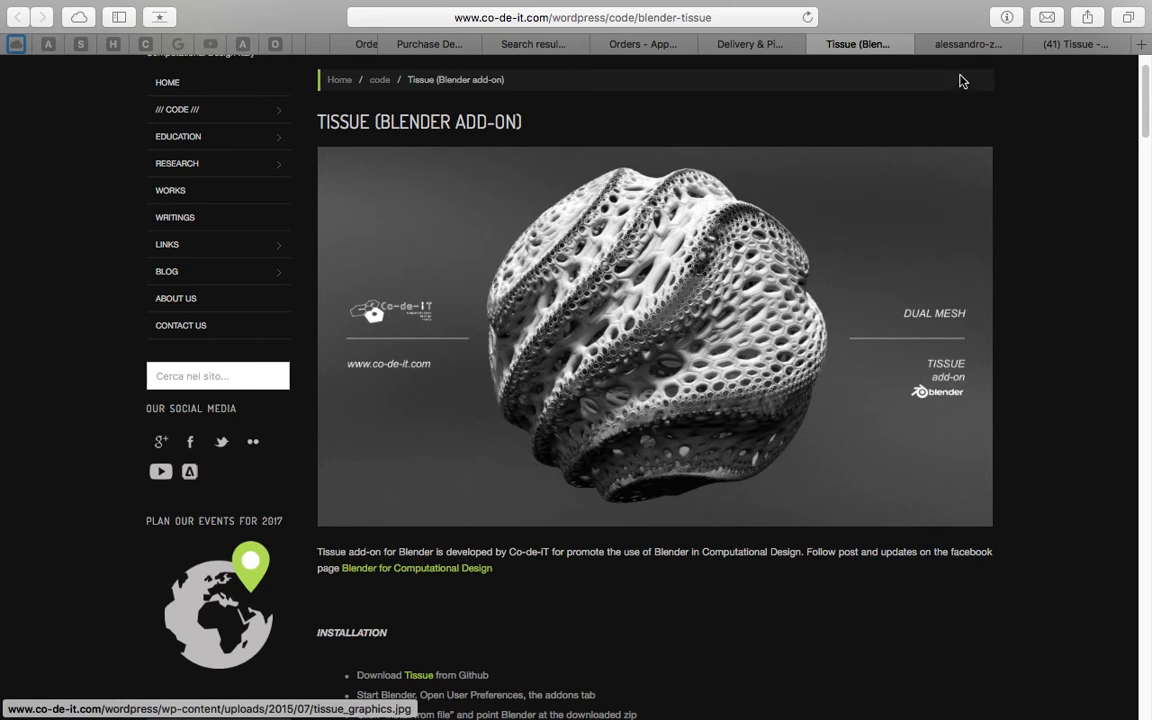
Skim the YouTube video "Tissue - Introduction to Tessellations (Blender's Add-on)" at several points and close its page
left_click(970, 50)
left_click(1070, 45)
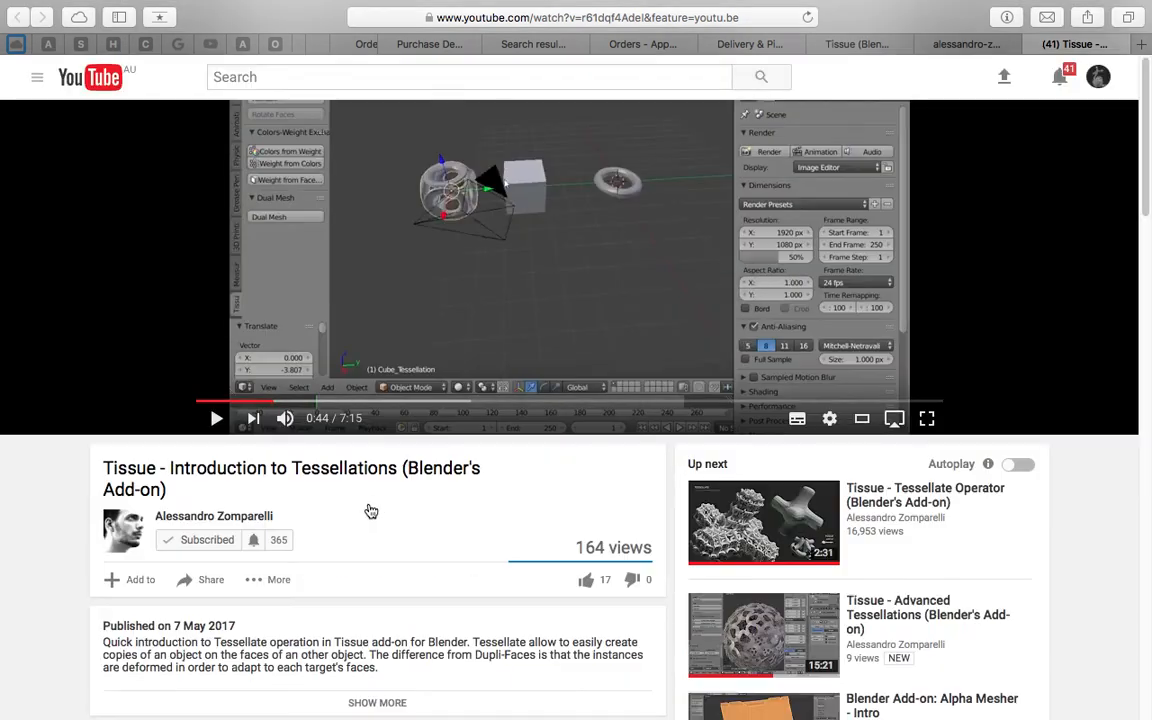
scroll(300, 500, "down", 5)
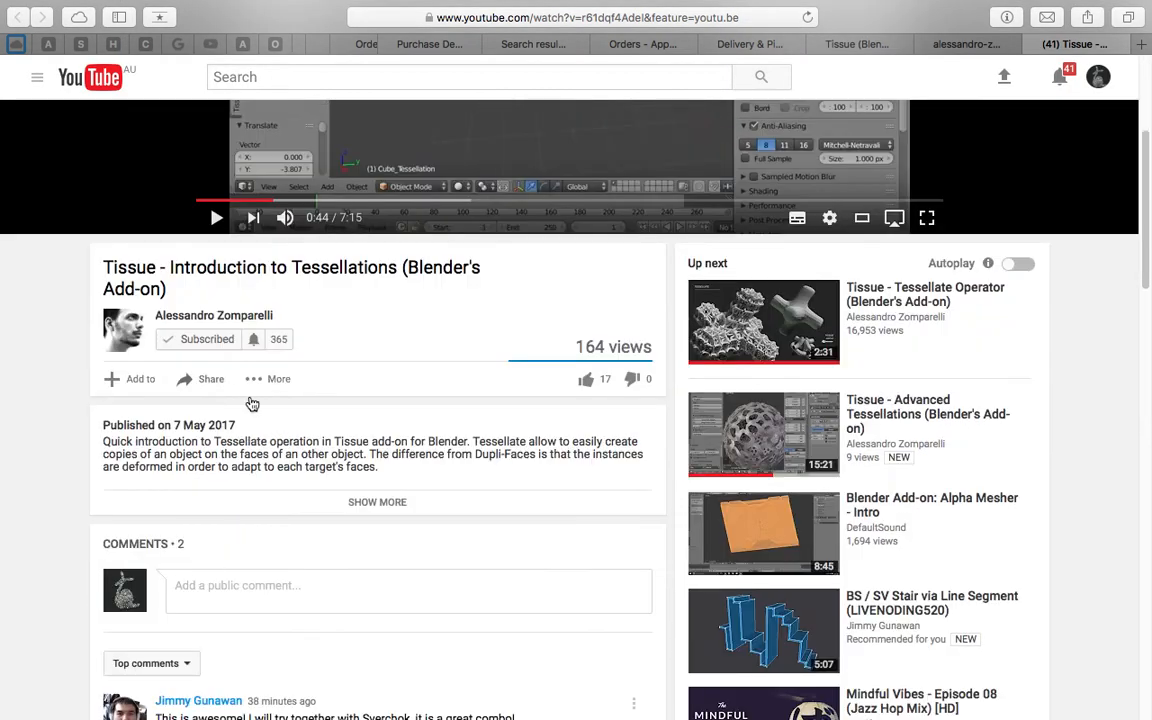
scroll(283, 400, "up", 1)
scroll(413, 412, "up", 5)
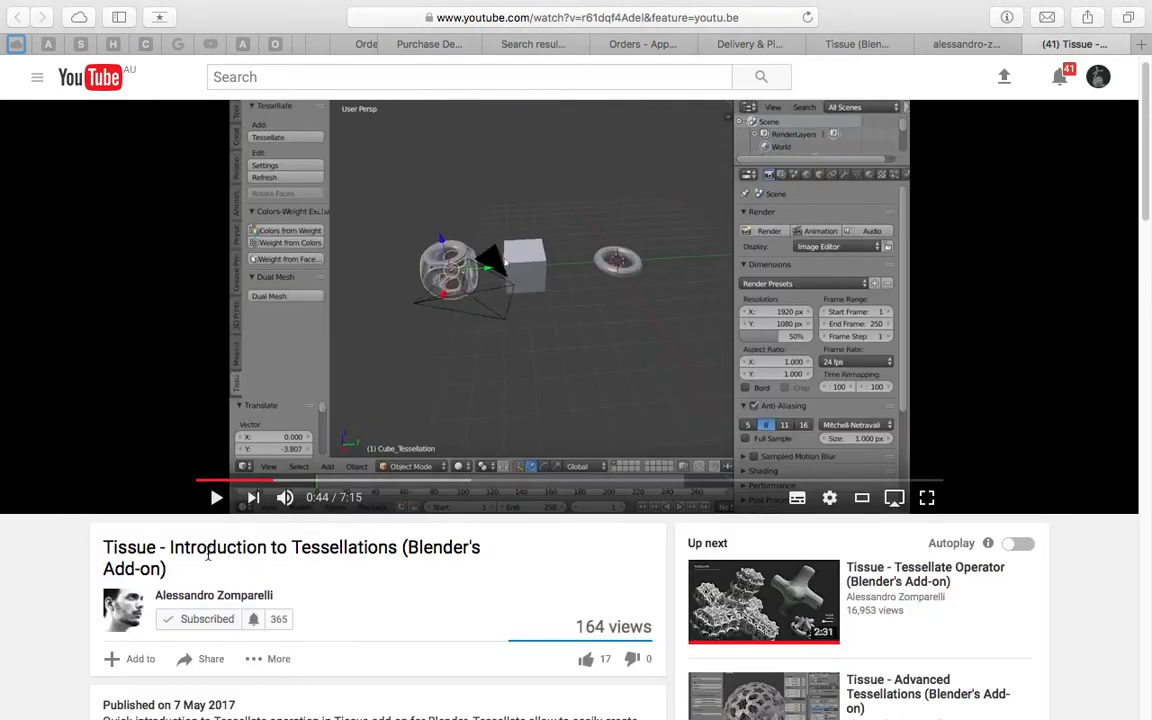
left_click(312, 478)
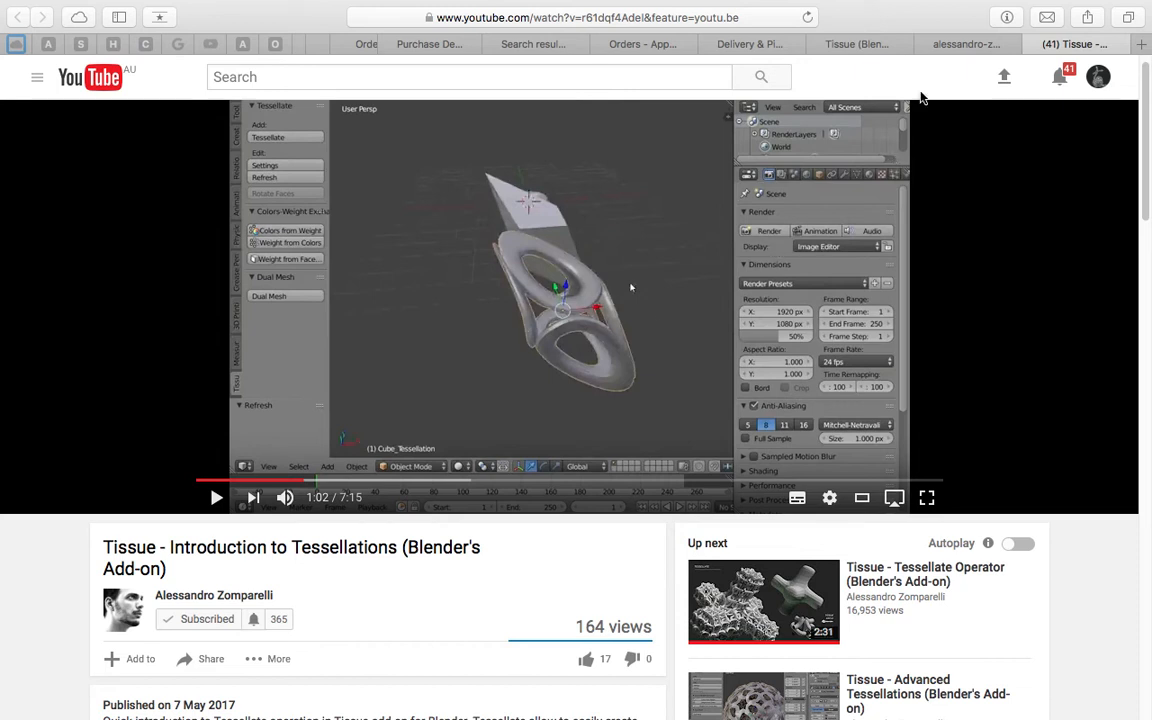
left_click_drag(370, 488, 401, 484)
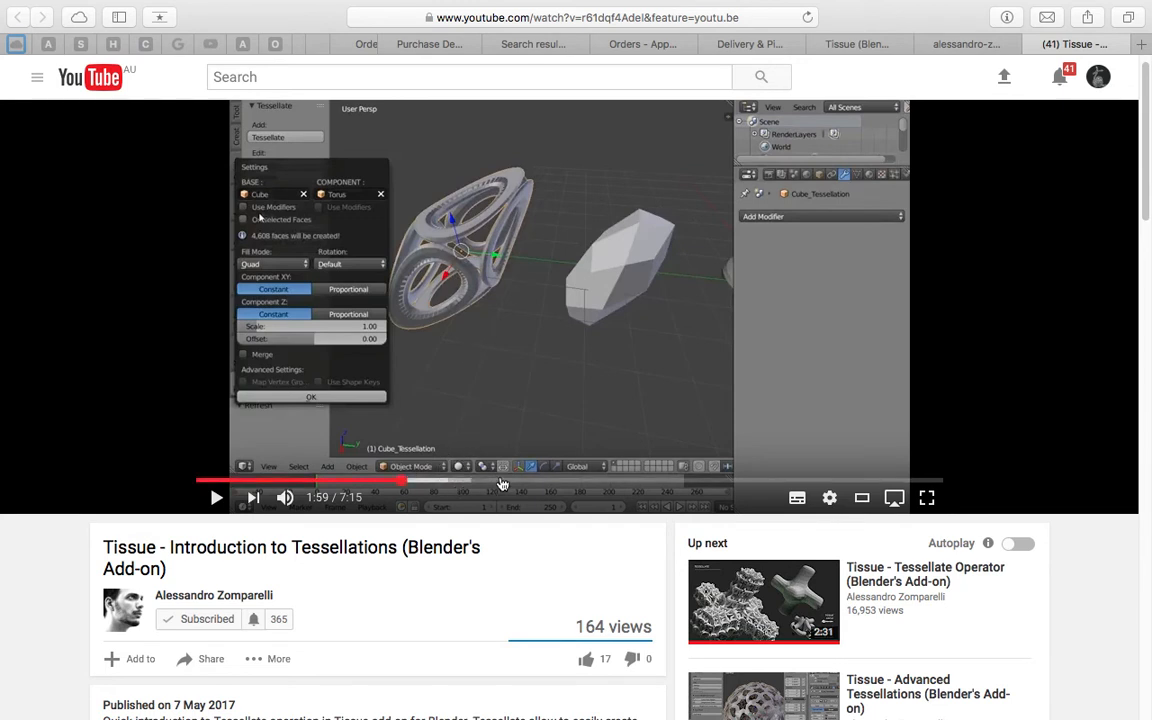
left_click(501, 480)
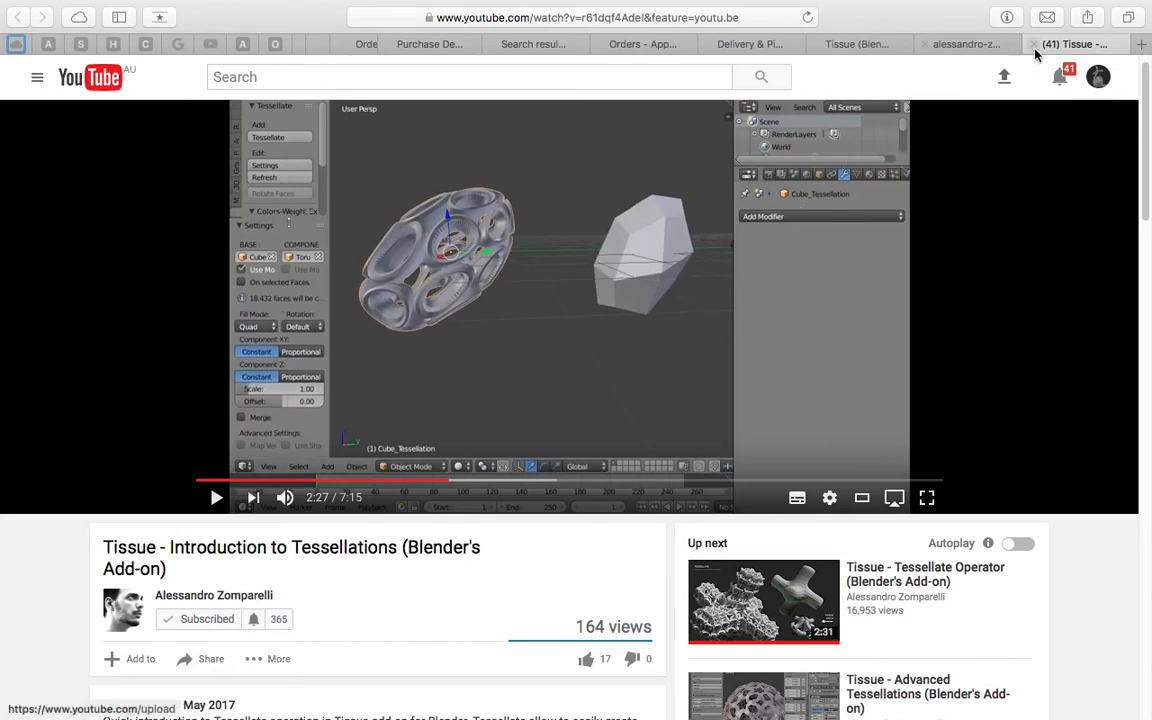
key("super+w")
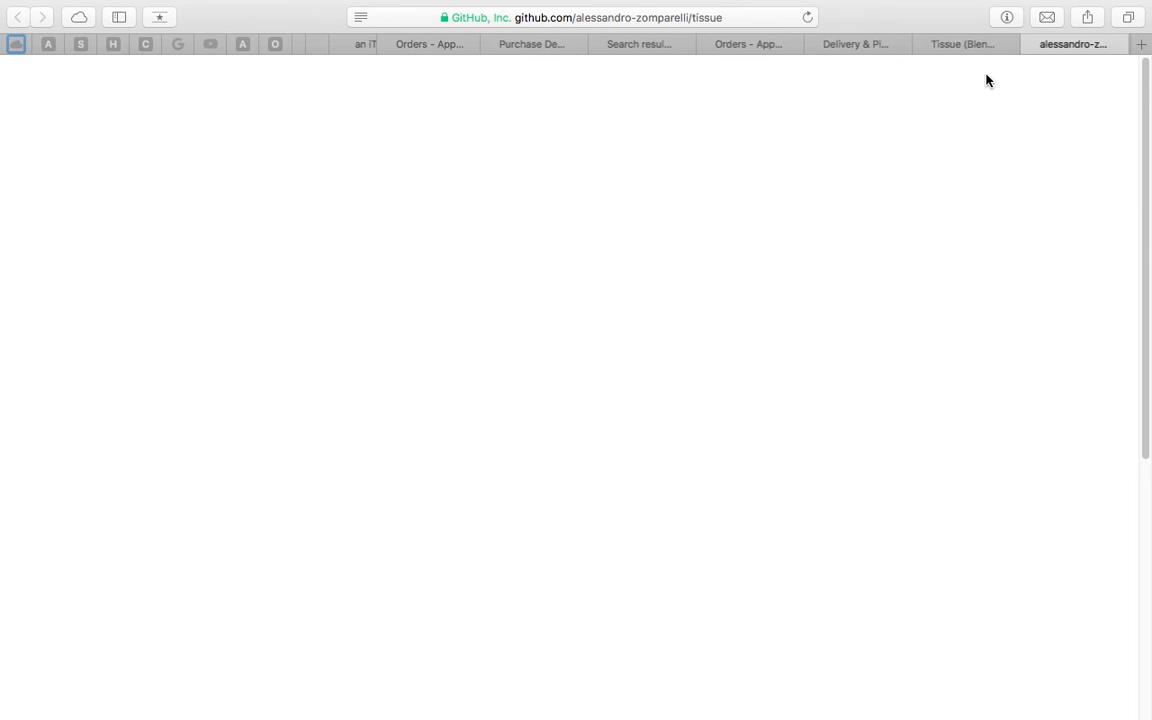
Read the README in the Tissue GitHub repository, including its download links and installation instructions
left_click(967, 52)
left_click(1075, 47)
scroll(1145, 122, "down", 4)
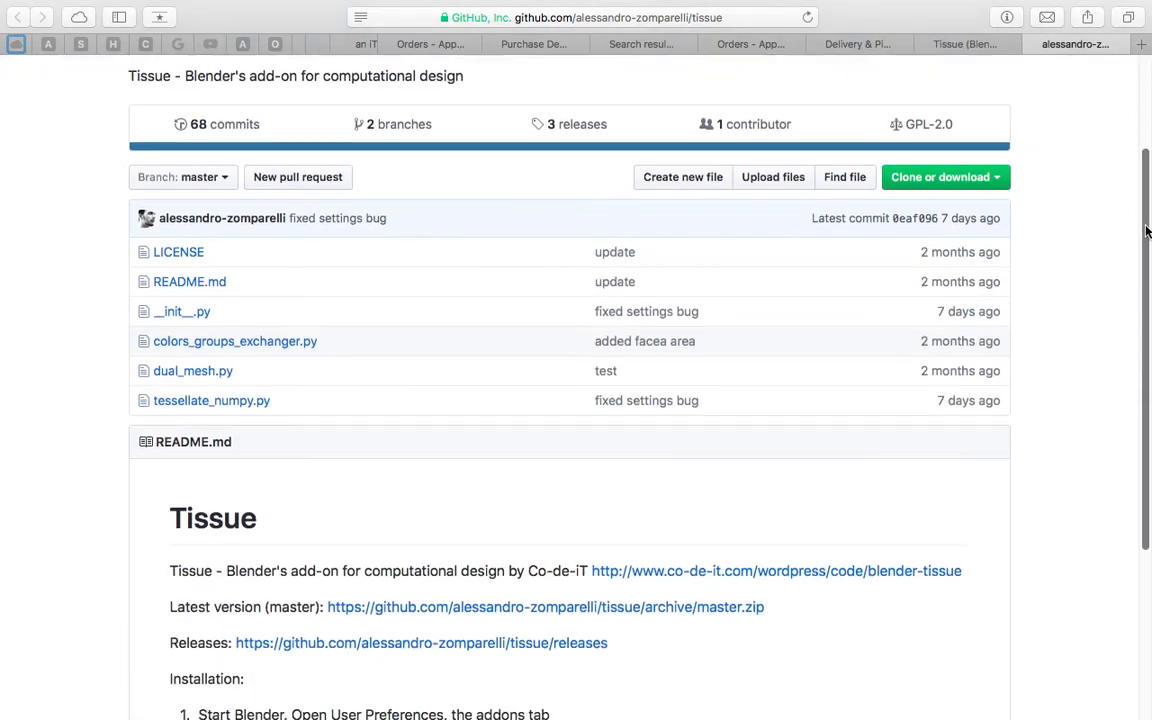
scroll(1000, 250, "up", 4)
scroll(893, 327, "down", 5)
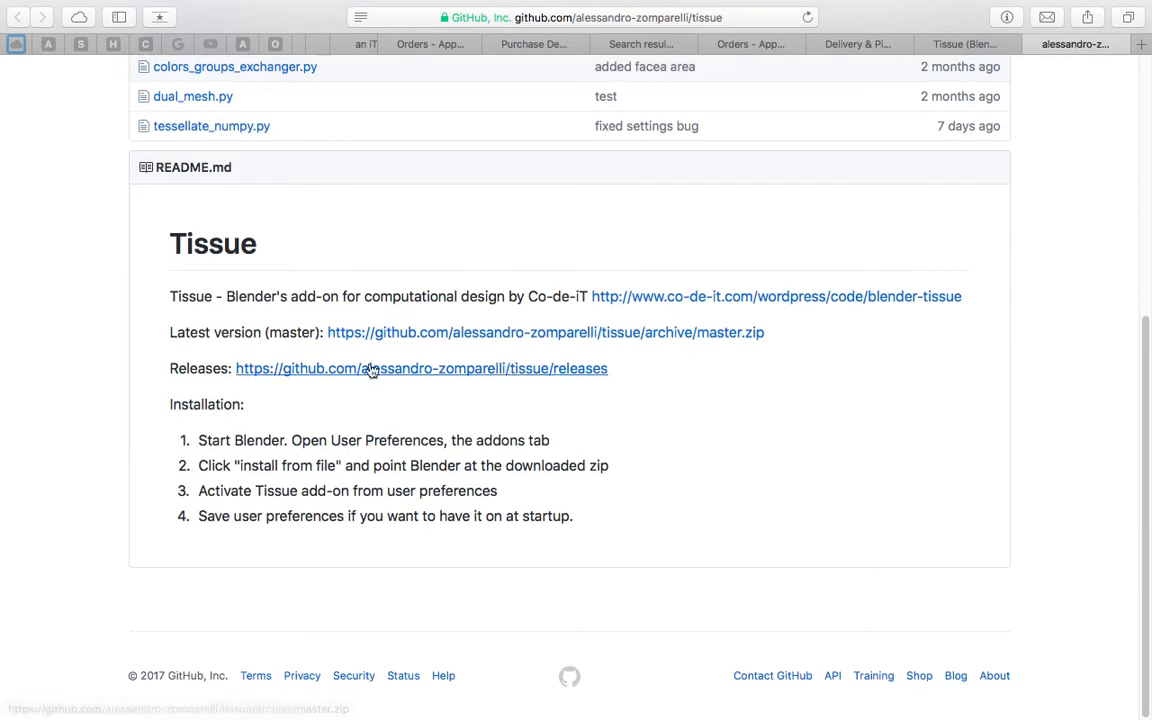
left_click_drag(541, 296, 583, 292)
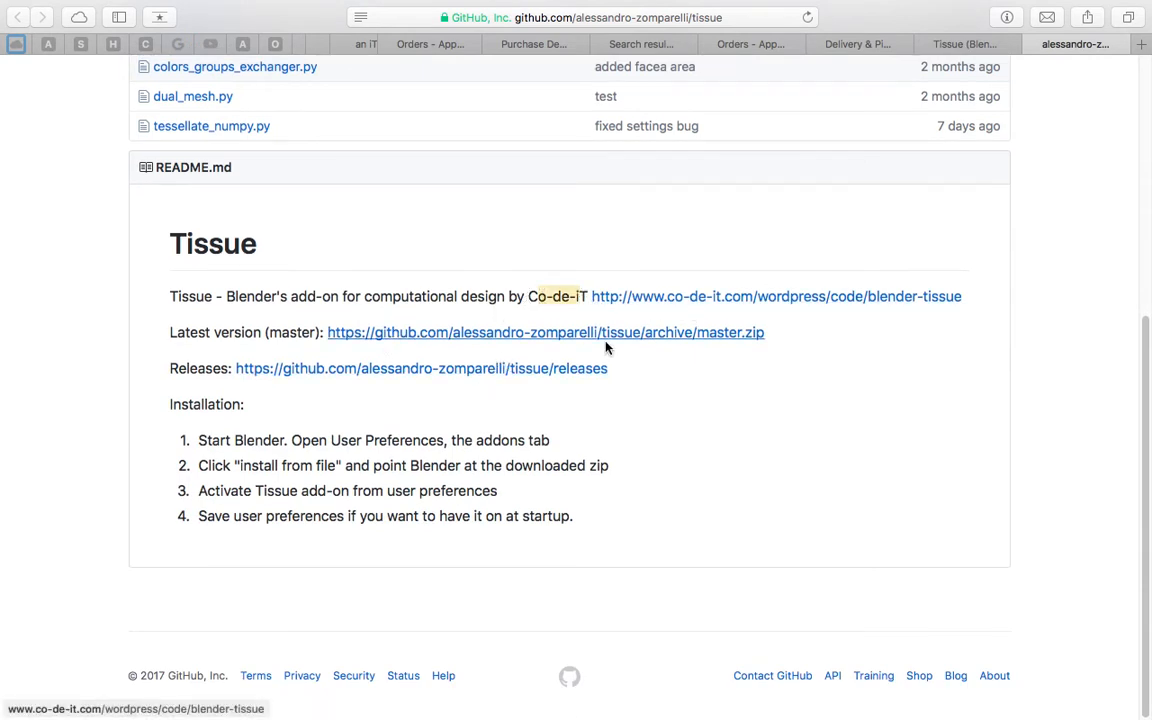
Revisit the Co-de-iT Tissue page, close it, and return to the beginning of the Tissue GitHub repository page
scroll(560, 350, "up", 4)
left_click(955, 44)
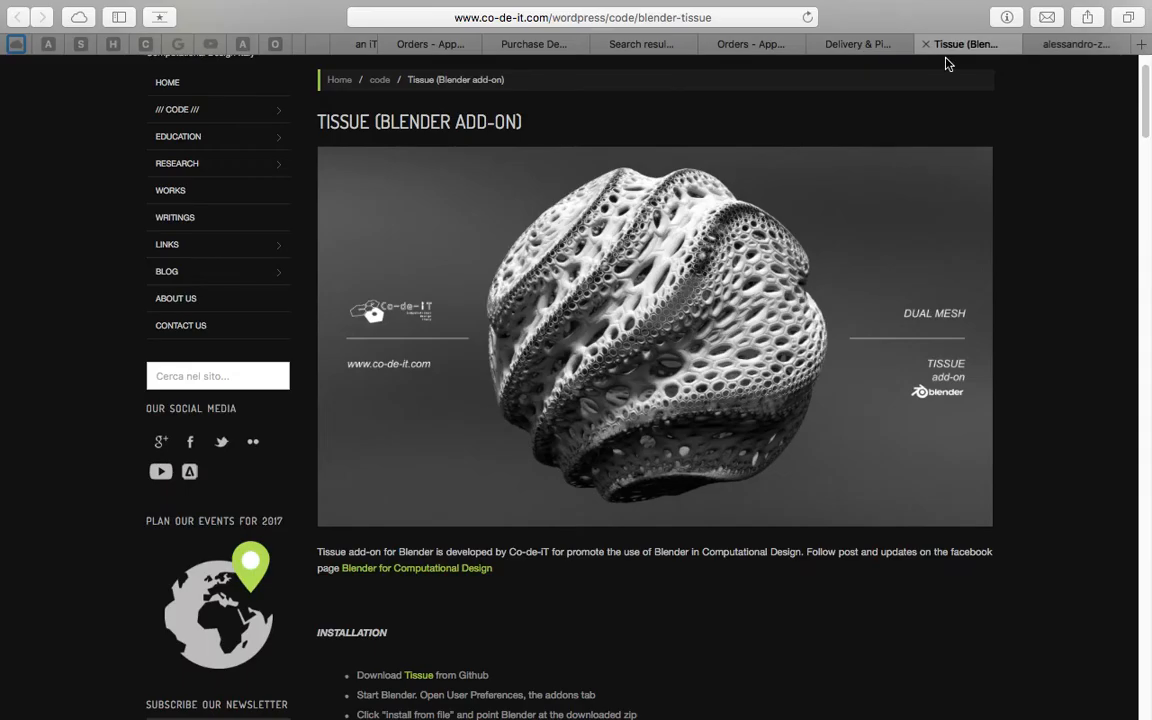
scroll(779, 239, "up", 2)
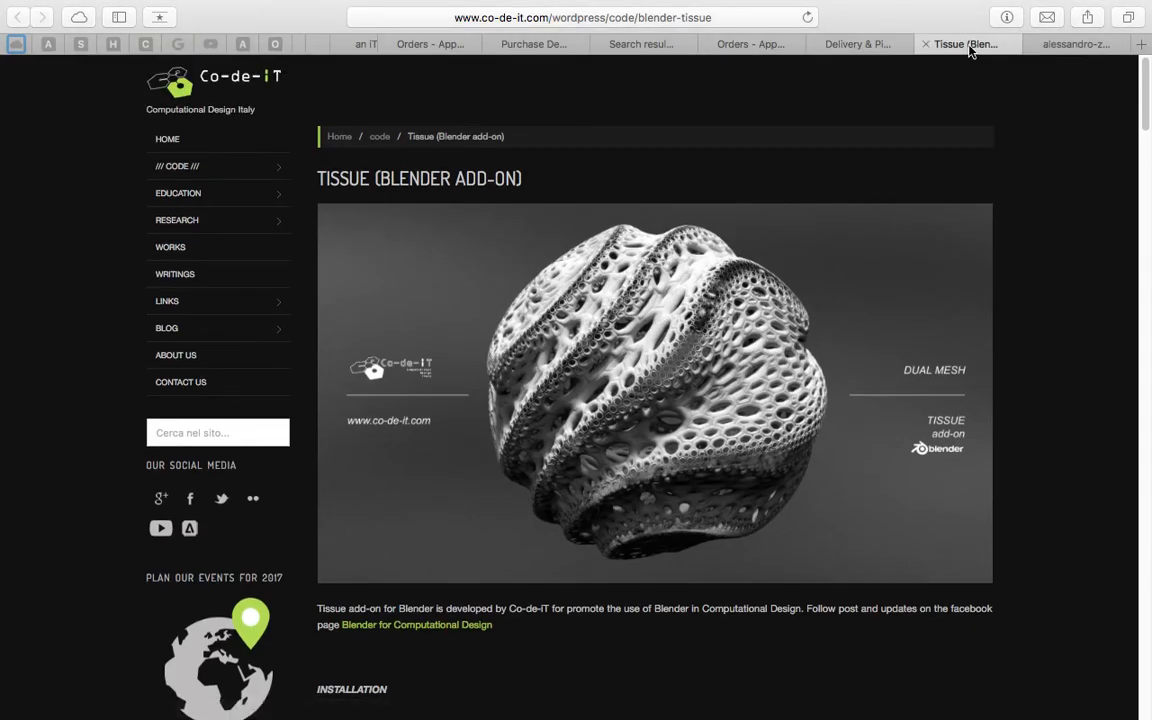
left_click(1072, 46)
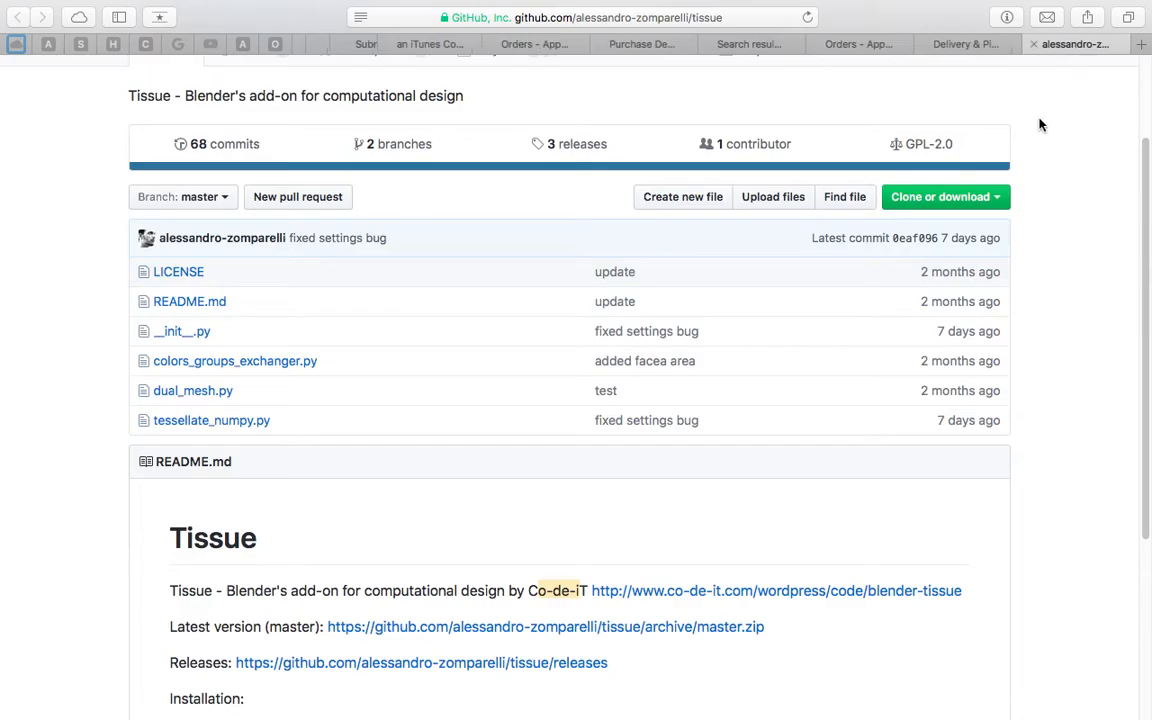
scroll(941, 175, "up", 3)
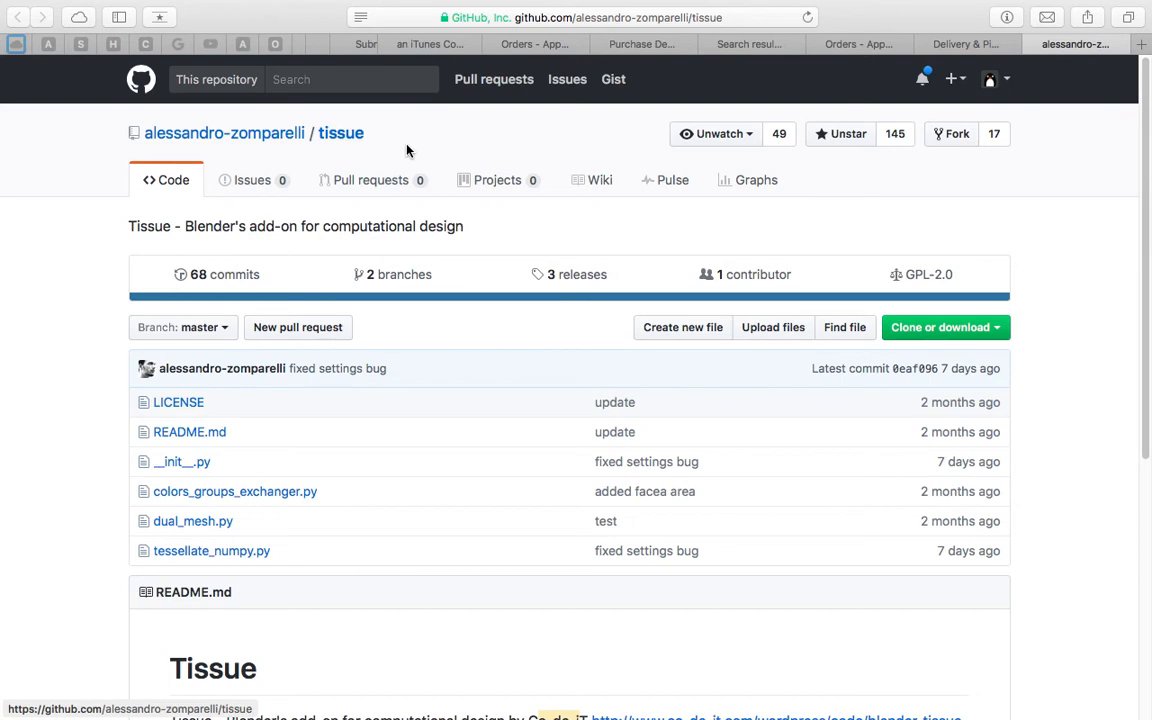
Download the Tissue repository as a ZIP and open the downloaded tissue-master folder in Finder
left_click(925, 328)
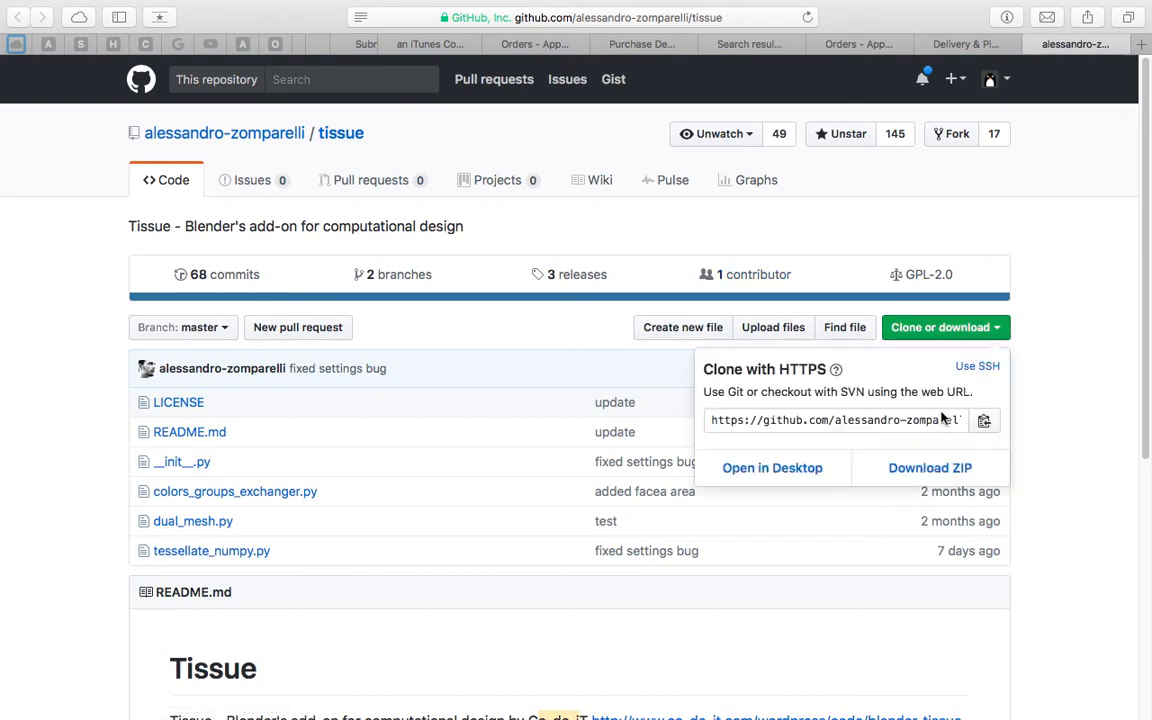
left_click(940, 470)
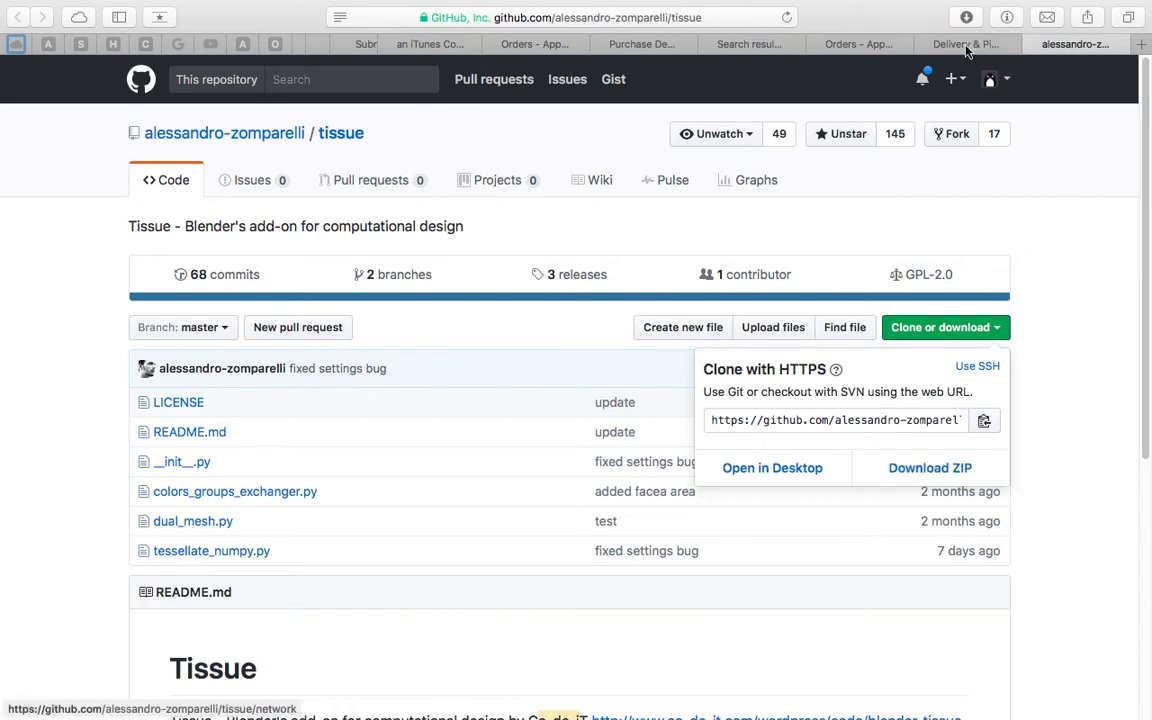
left_click(969, 19)
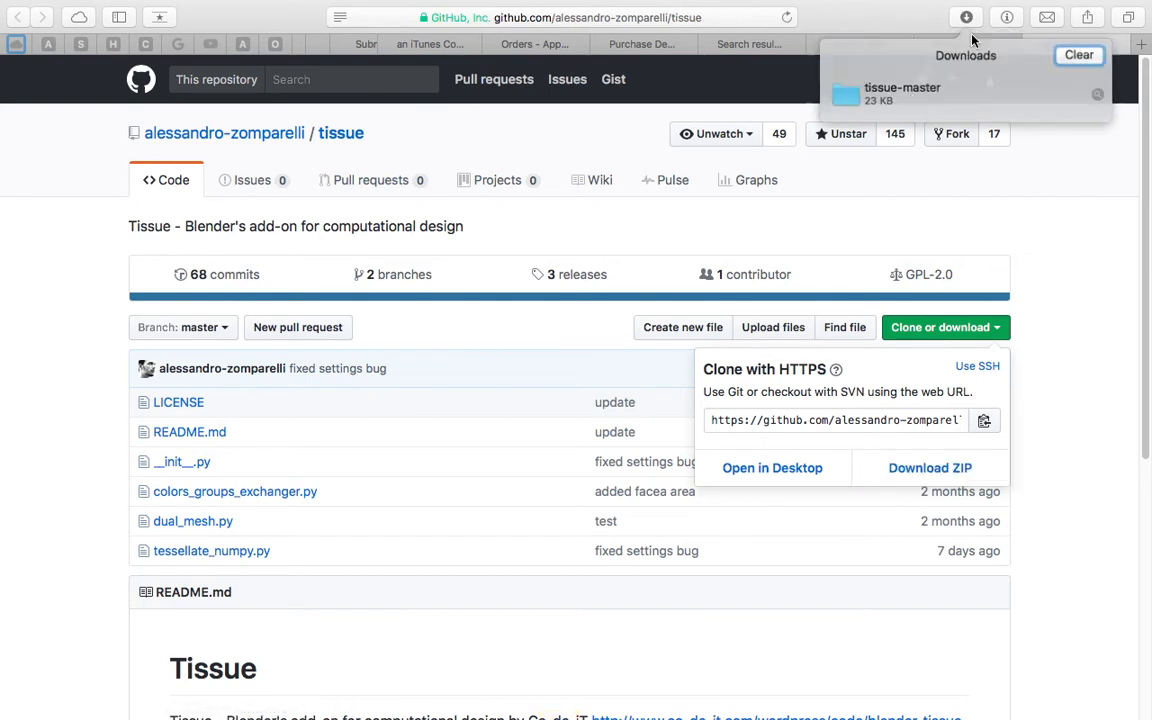
left_click(852, 98)
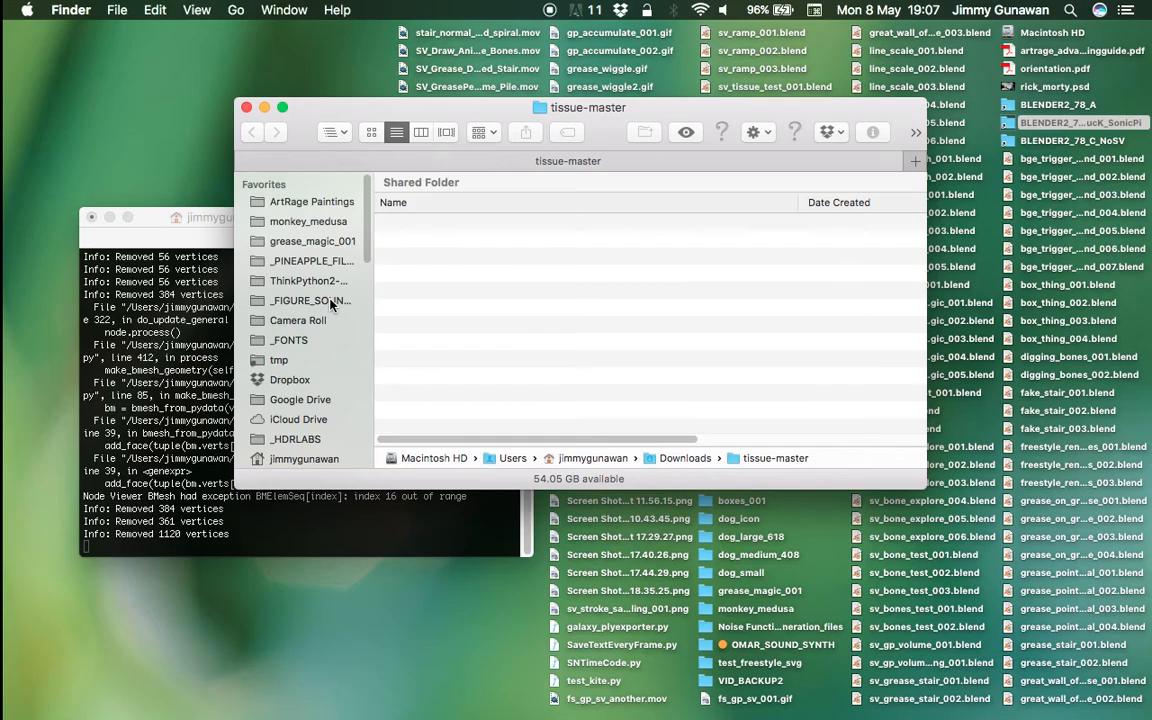
Put tissue-master.zip back from the Trash to its original folder and close the Trash window
left_click_drag(443, 125, 425, 124)
mouse_move(1, 506)
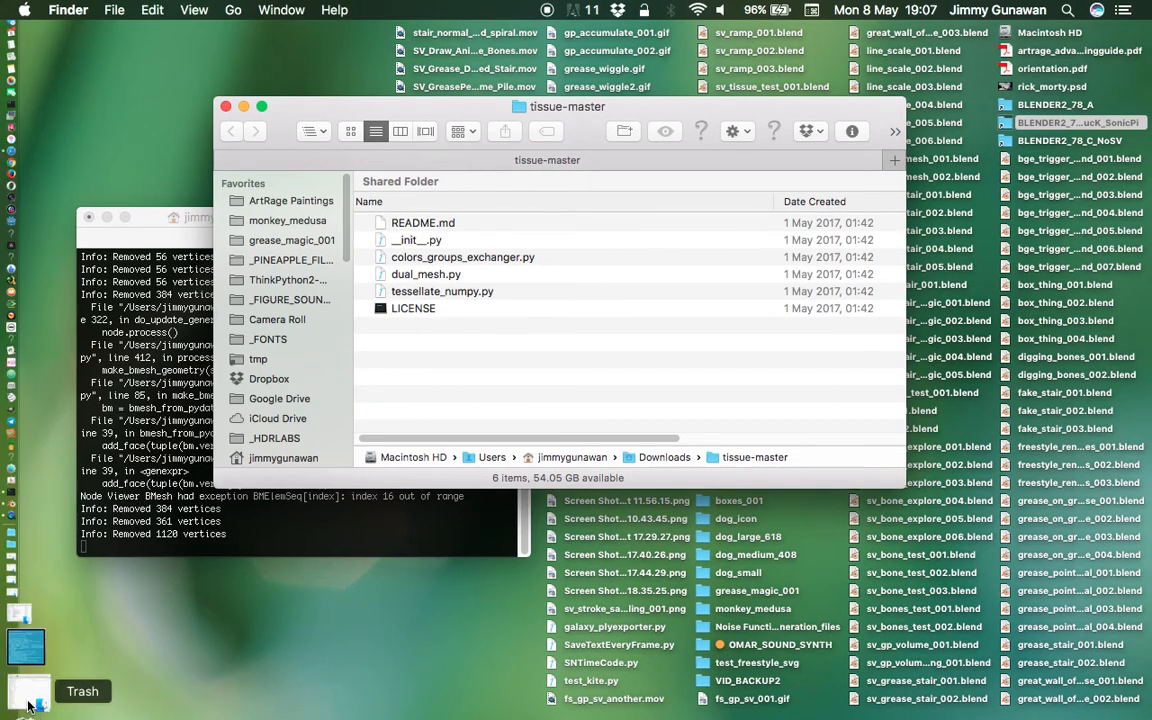
left_click(29, 708)
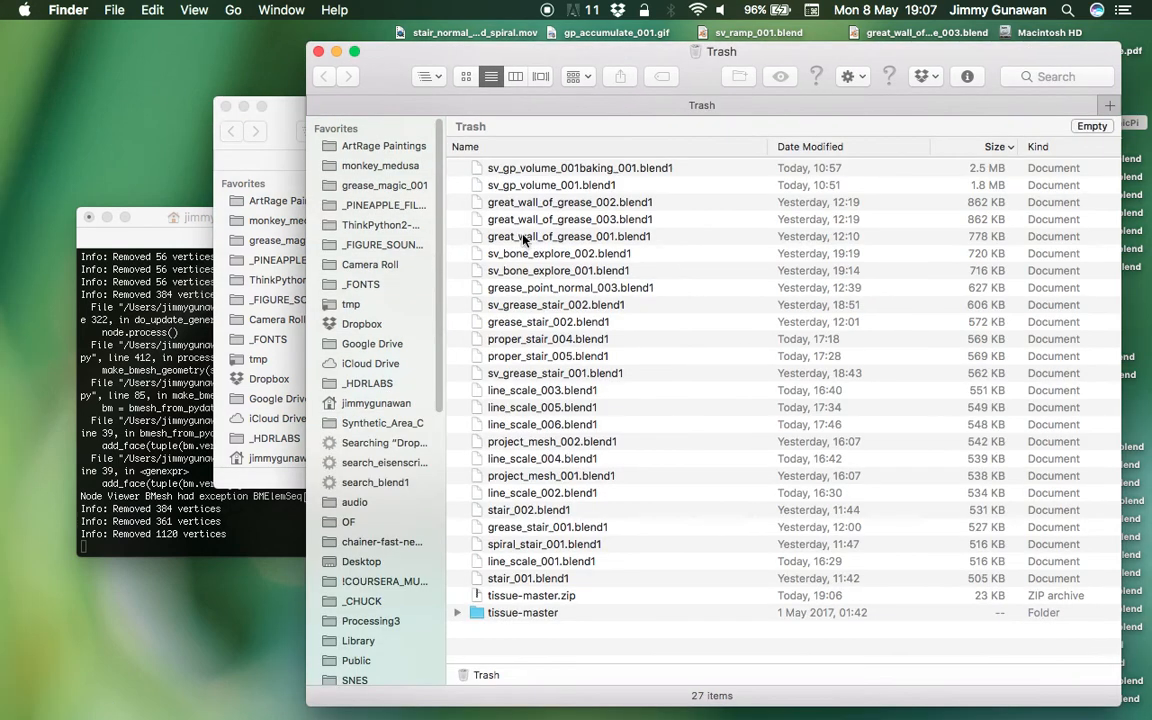
left_click(508, 613)
left_click(514, 596)
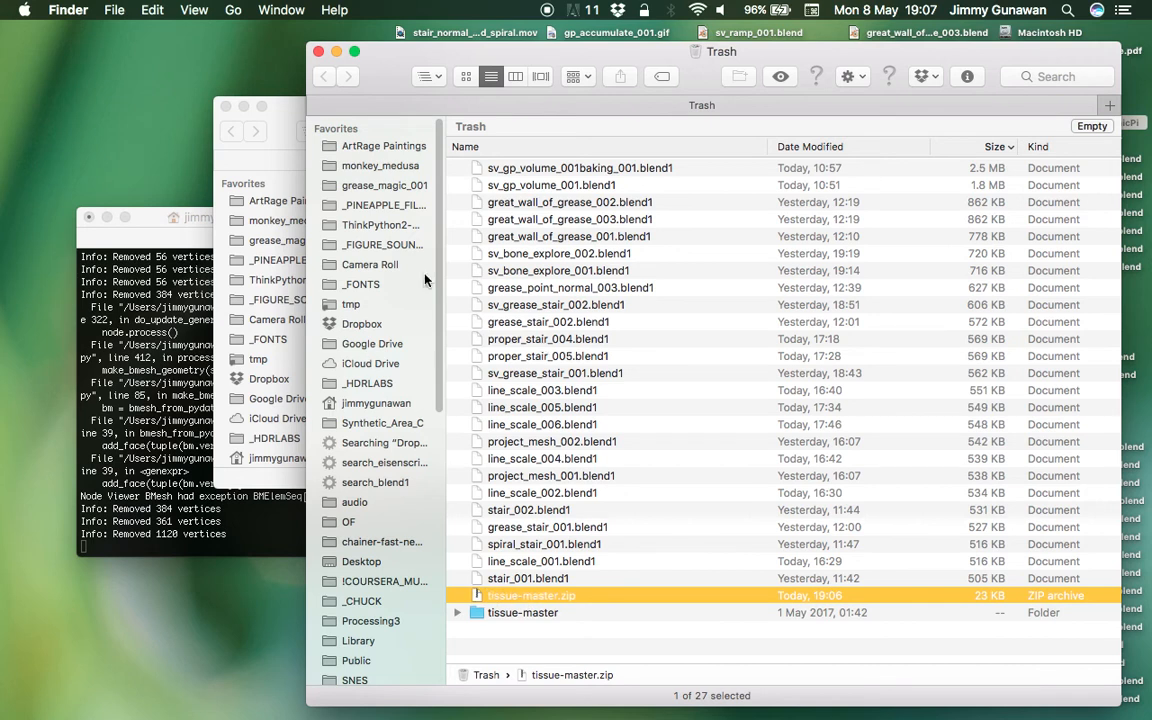
key("super+BackSpace")
left_click(318, 51)
left_click(308, 133)
Switch to the desktop space where Blender is running
key("ctrl+Right")
left_click(968, 259)
key("ctrl+Right")
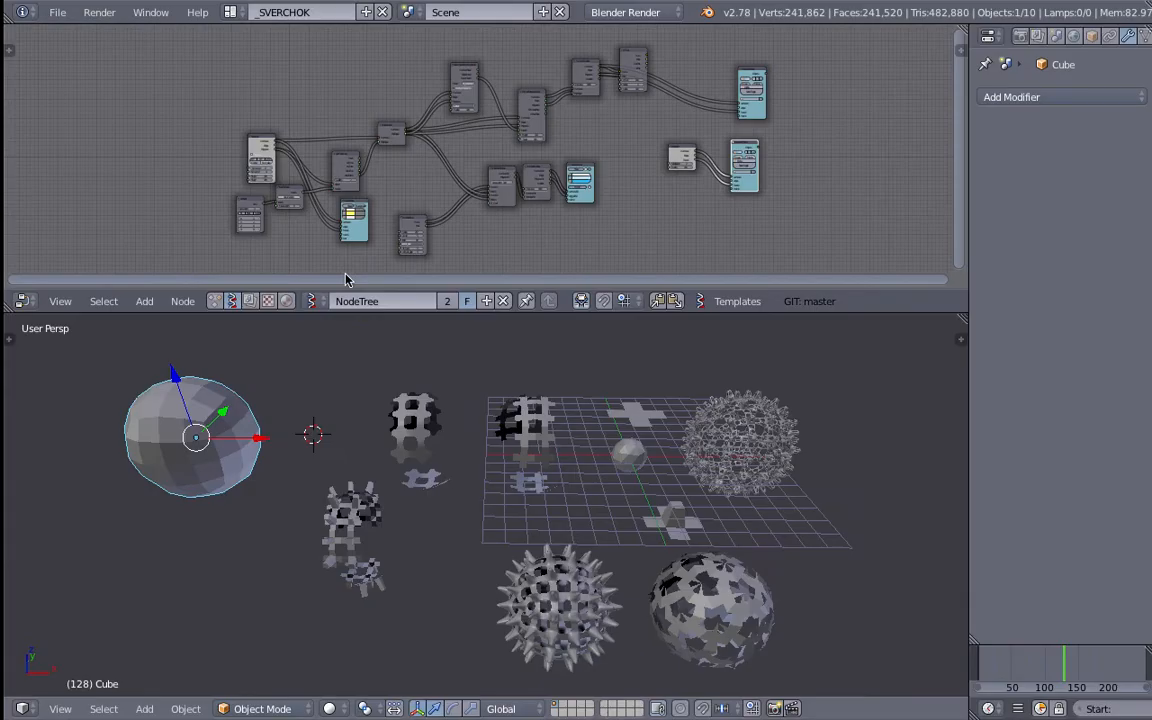
Examine the Sverchok node tree and the tessellated meshes in the open scene
middle_click_drag(632, 478, 510, 485)
scroll(560, 430, "up", 3)
scroll(517, 234, "up", 1)
middle_click_drag(550, 230, 491, 217)
middle_click_drag(392, 470, 597, 481)
scroll(375, 434, "down", 3)
Try moving and trackball-rotating the cross-shaped Alpha_0 component near the grid's front edge
right_click(645, 492)
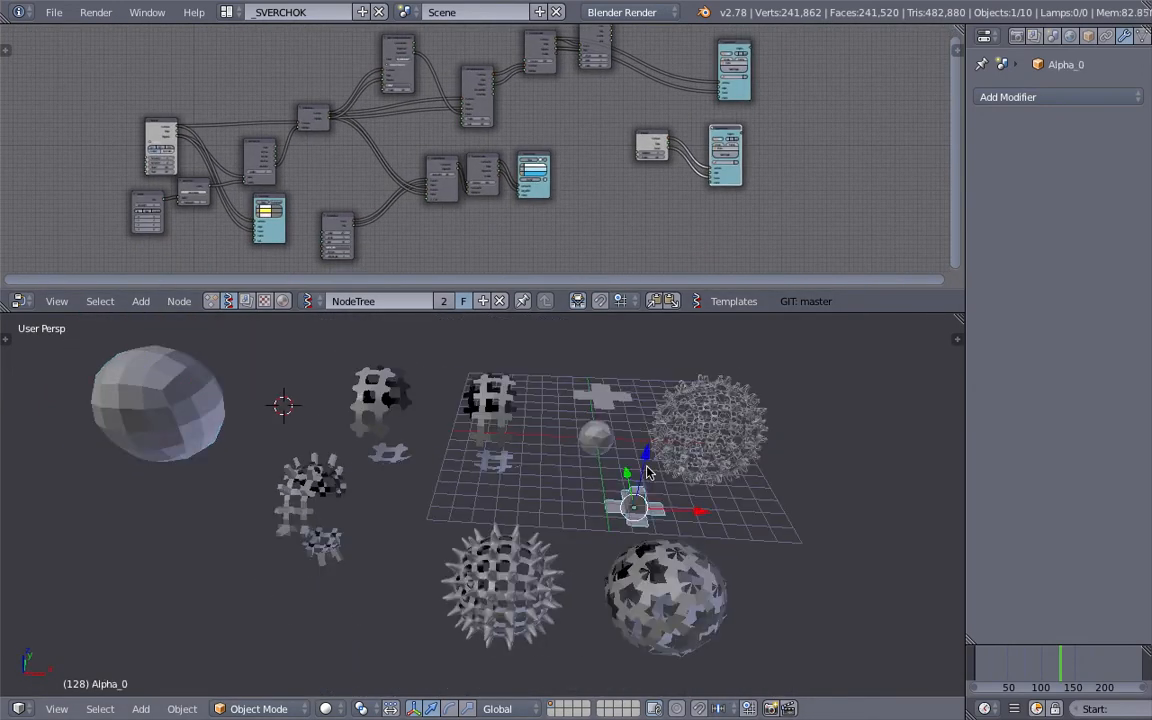
key("KP_Decimal")
key("g")
left_click(365, 468)
key("r")
key("r")
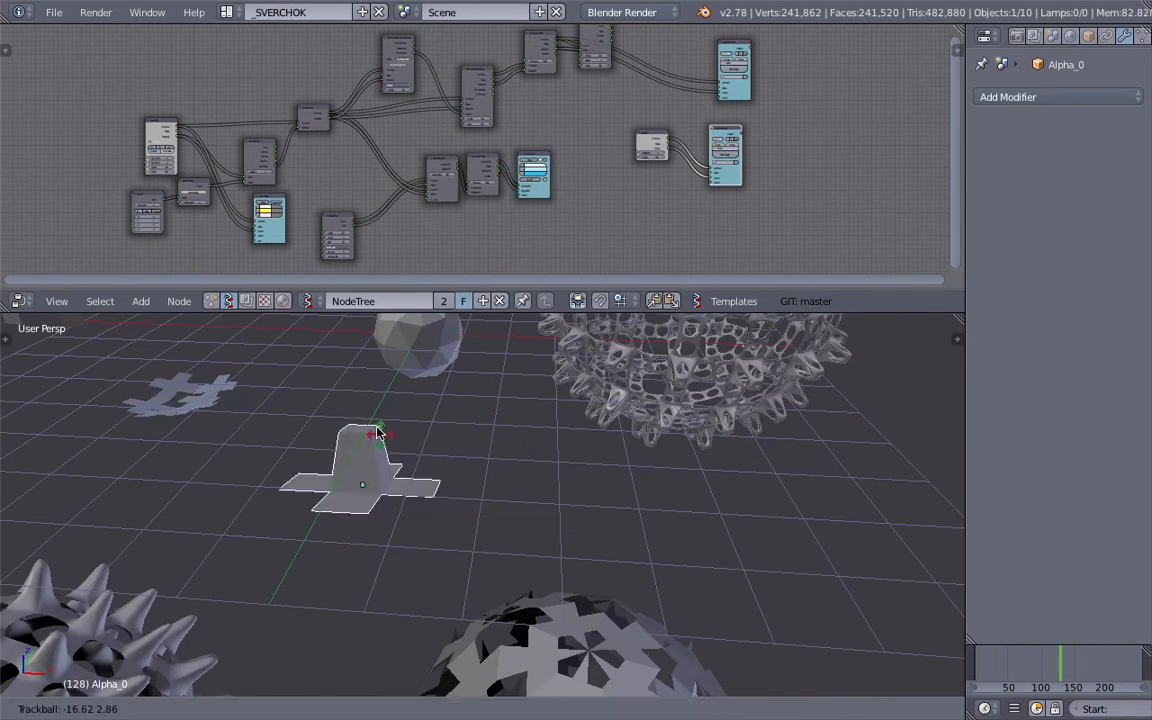
left_click(404, 468)
middle_click_drag(404, 467, 357, 535)
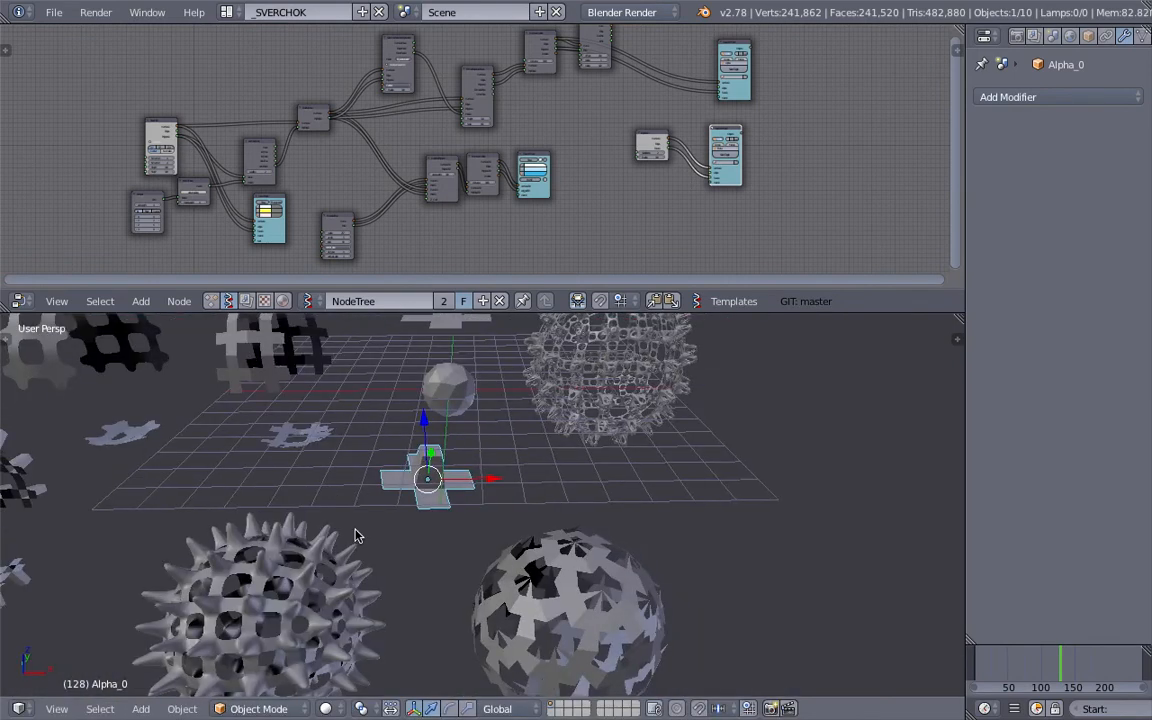
Examine the spiked and lattice-like tessellated spheres closely from several views
middle_click_drag(383, 437, 509, 453, "shift")
right_click(559, 405)
scroll(559, 405, "up", 5)
scroll(64, 424, "down", 4)
scroll(73, 428, "down", 3)
scroll(180, 489, "up", 3)
right_click(211, 500)
scroll(300, 440, "down", 4)
middle_click_drag(453, 503, 362, 422)
Start a new scene from the startup file
left_click(54, 12)
left_click(72, 34)
key("Return")
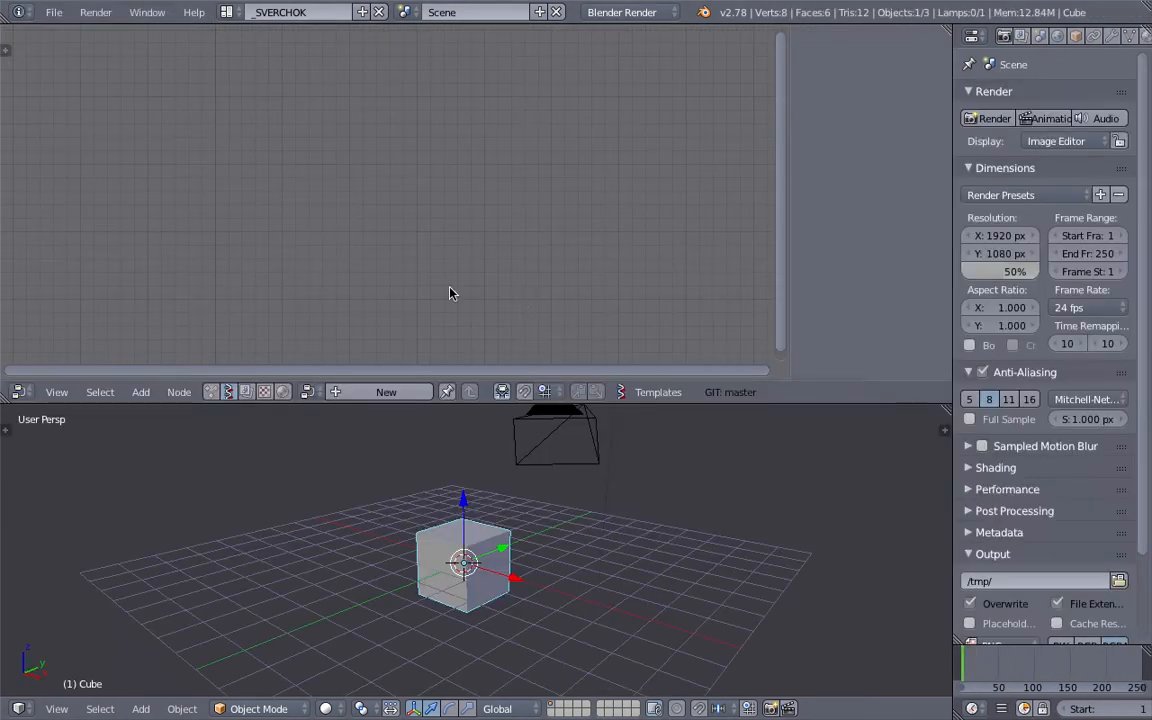
left_click(54, 12)
left_click(137, 214)
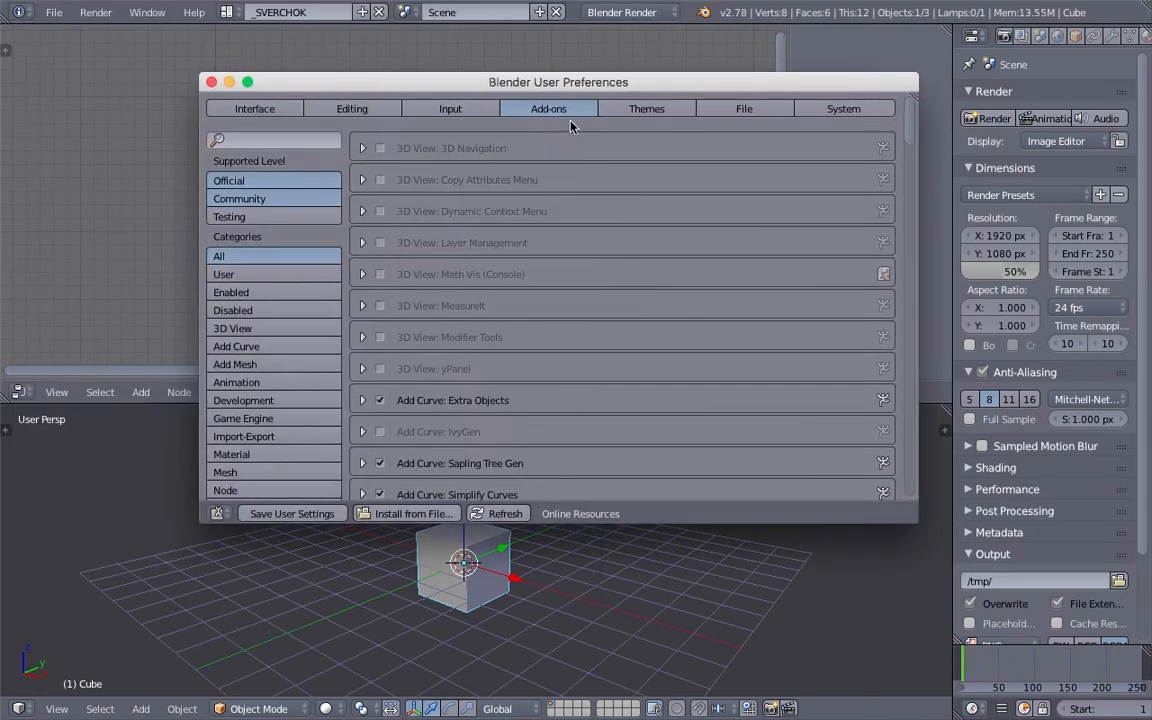
left_click(211, 82)
Choose tissue-master.zip on the Desktop as the add-on to install from file, and leave the file browser without installing it
left_click(54, 12)
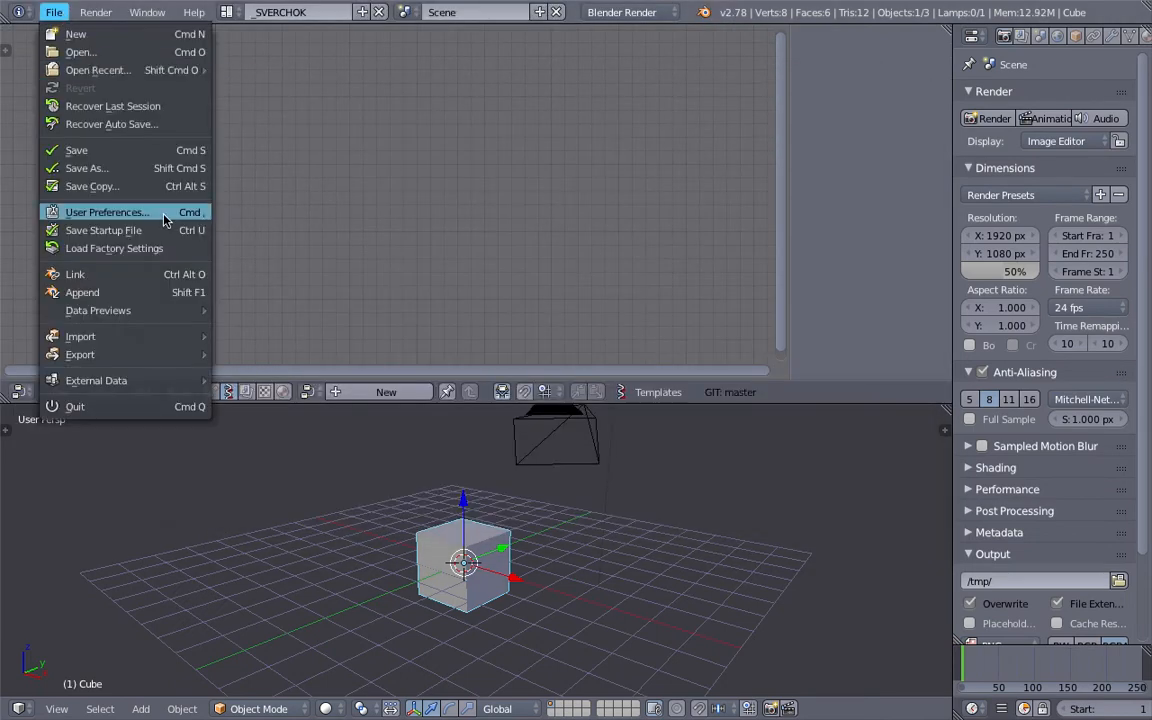
left_click(145, 214)
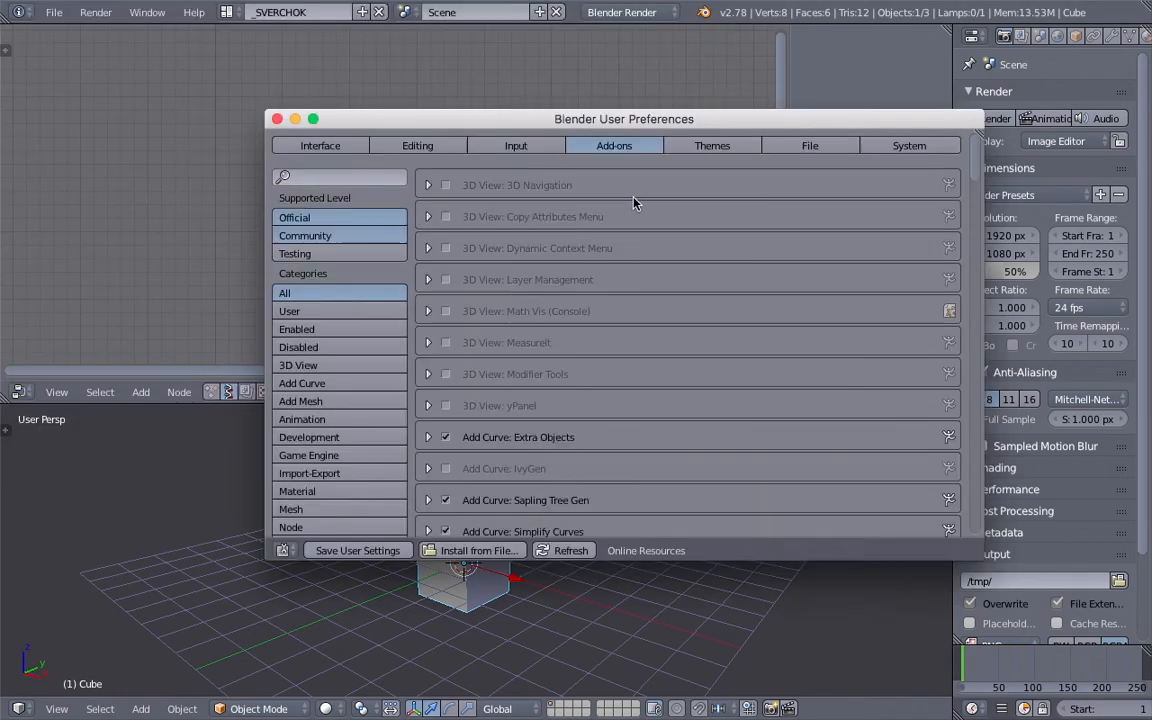
left_click(451, 550)
scroll(530, 328, "down", 2)
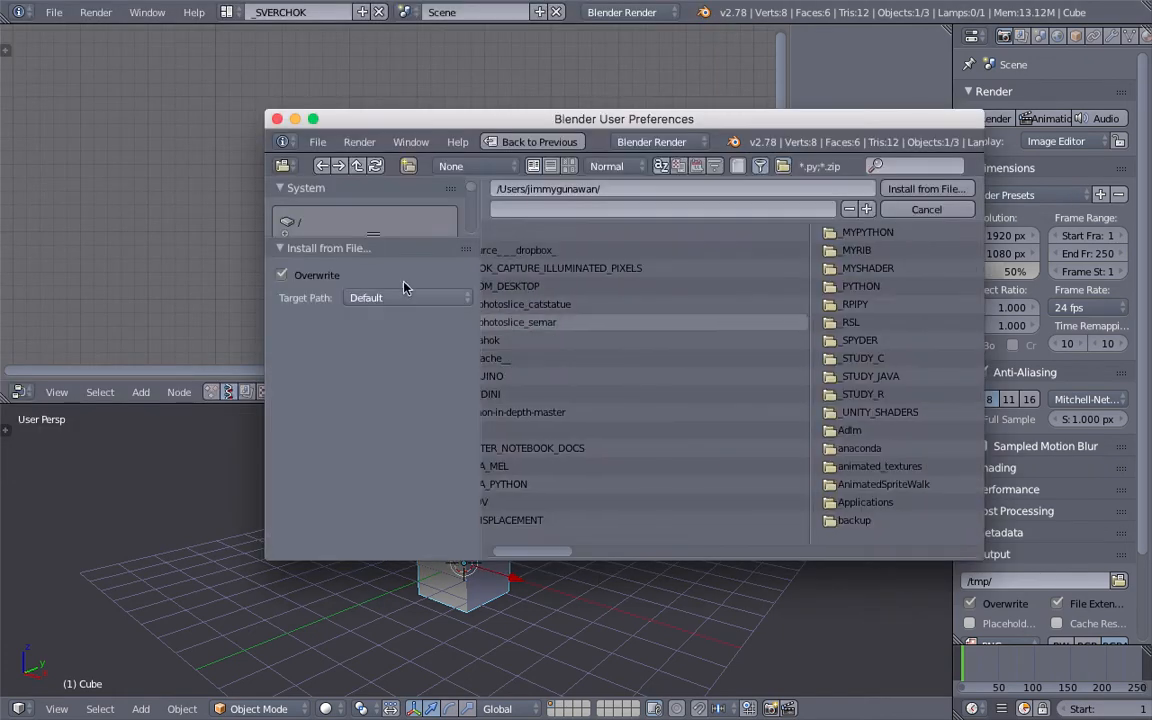
left_click_drag(380, 237, 378, 382)
scroll(338, 290, "down", 5)
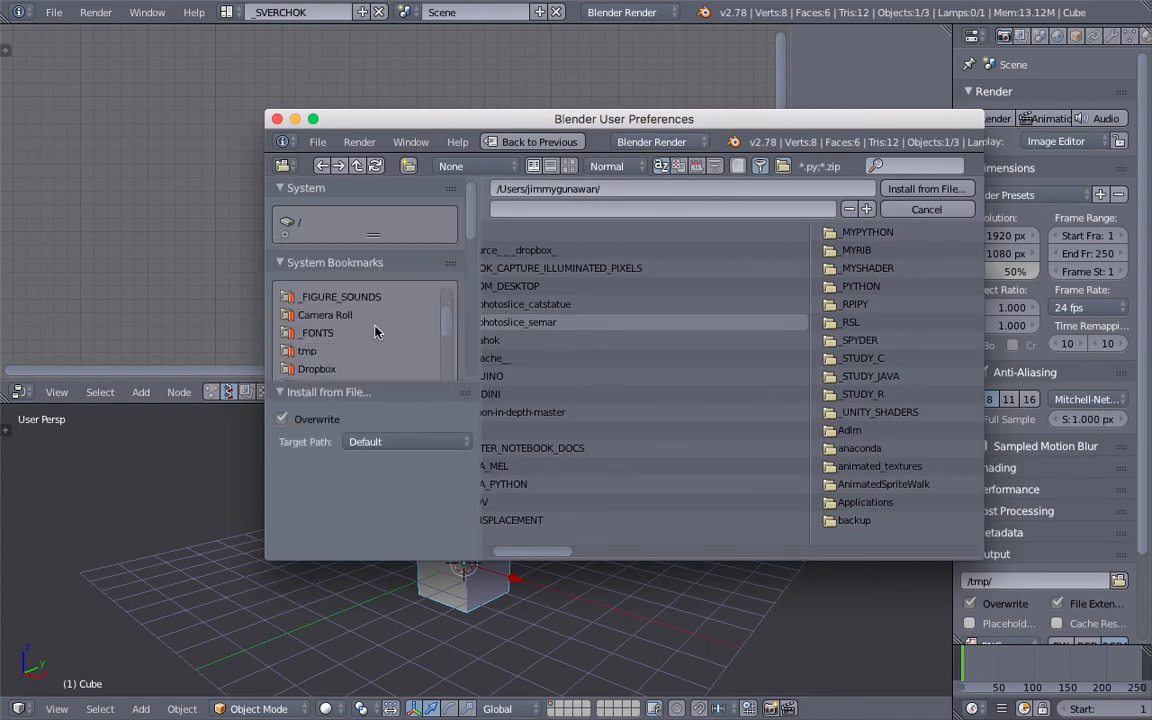
scroll(365, 333, "down", 3)
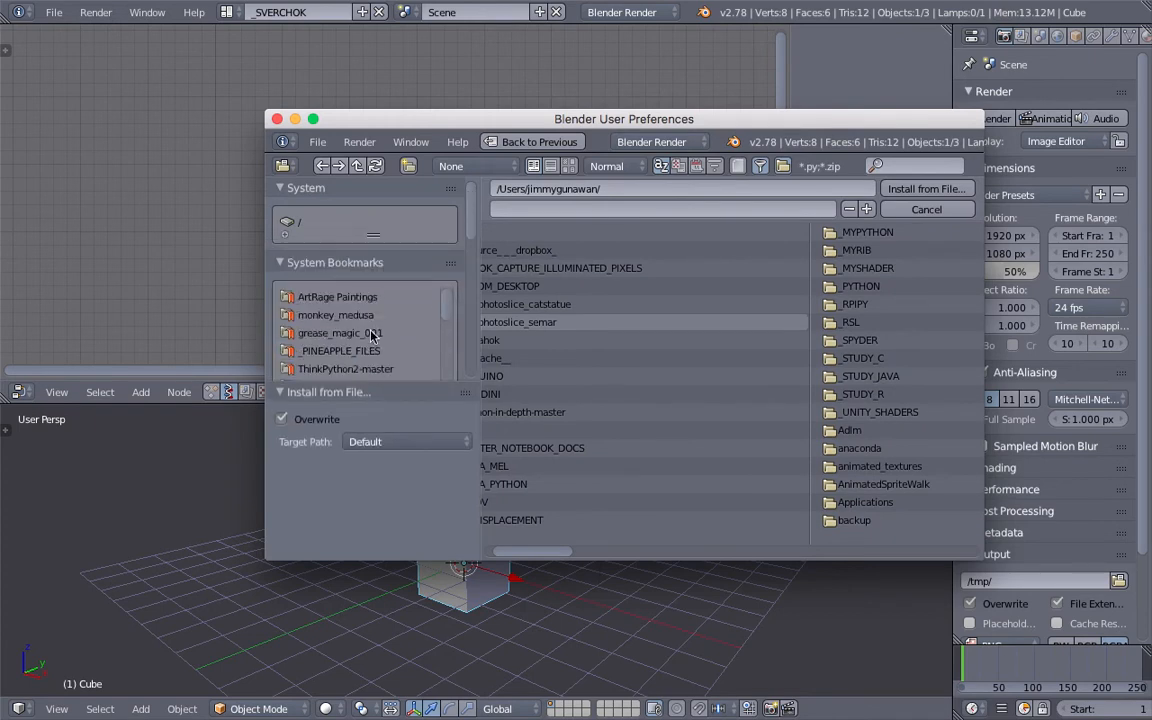
scroll(370, 337, "down", 3)
scroll(352, 343, "down", 6)
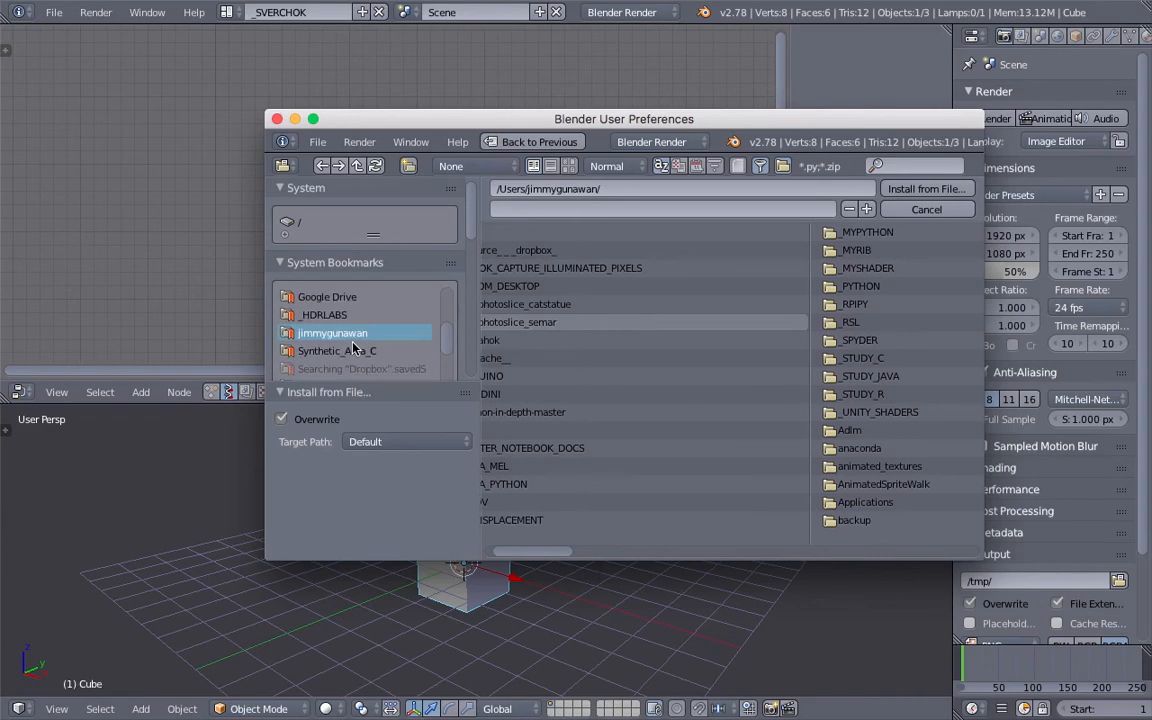
left_click(350, 334)
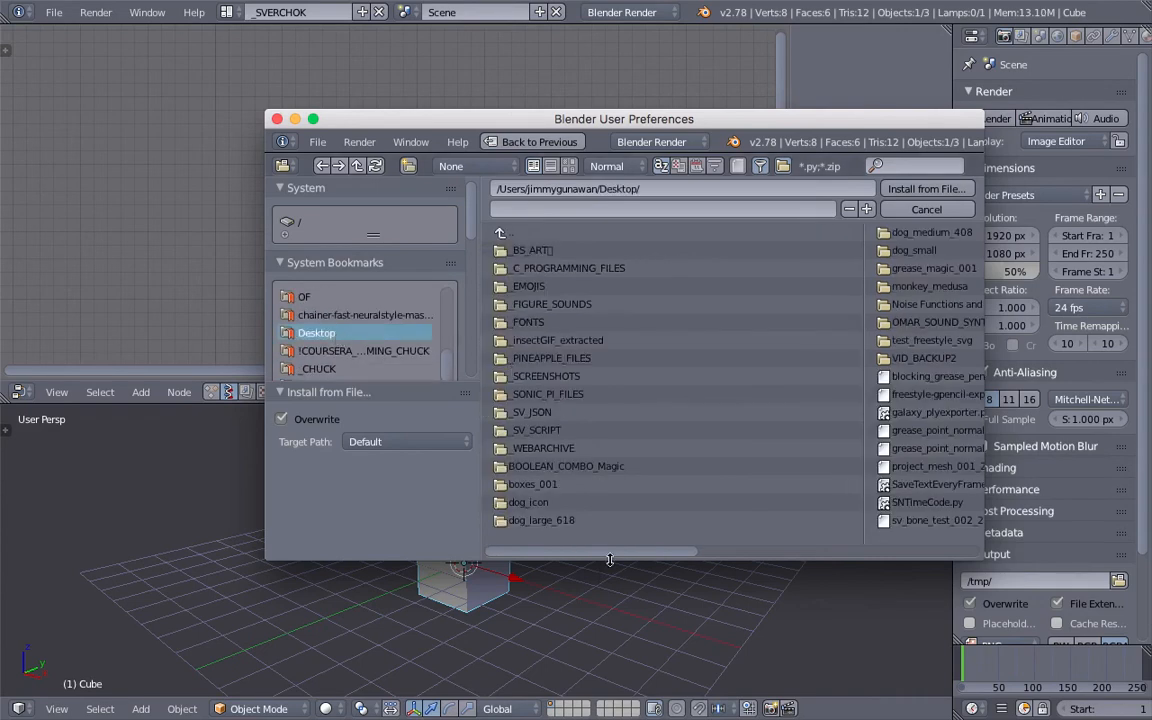
left_click_drag(620, 556, 905, 548)
left_click(665, 305)
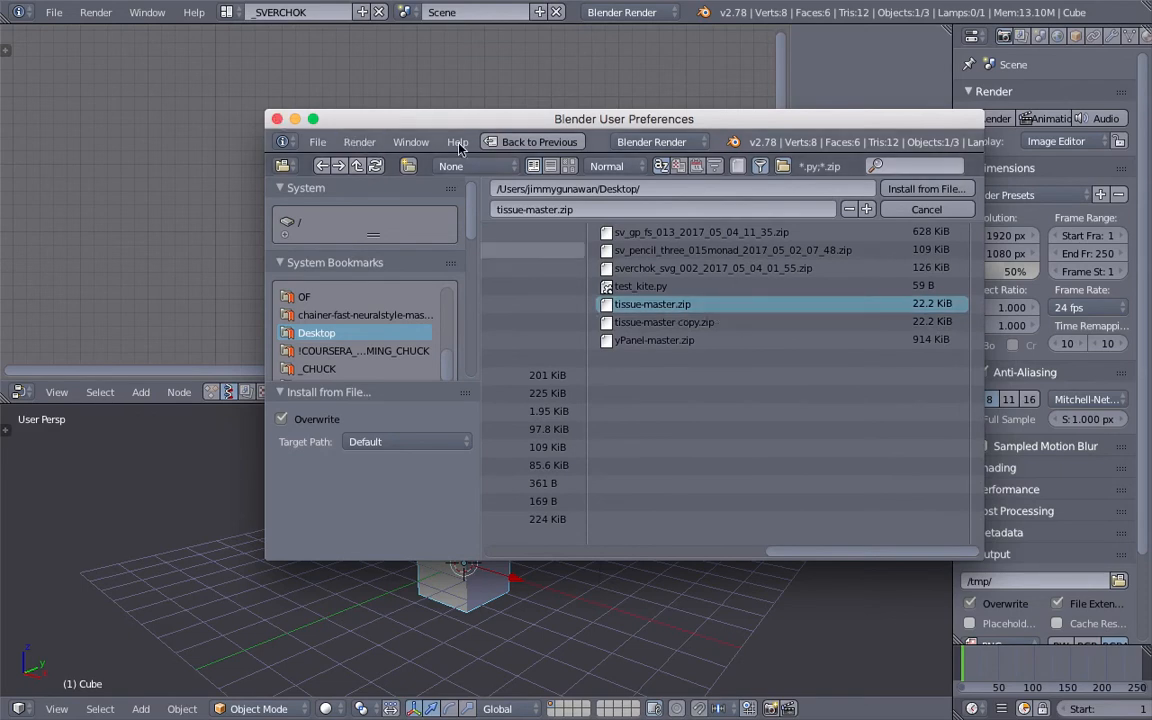
left_click(530, 141)
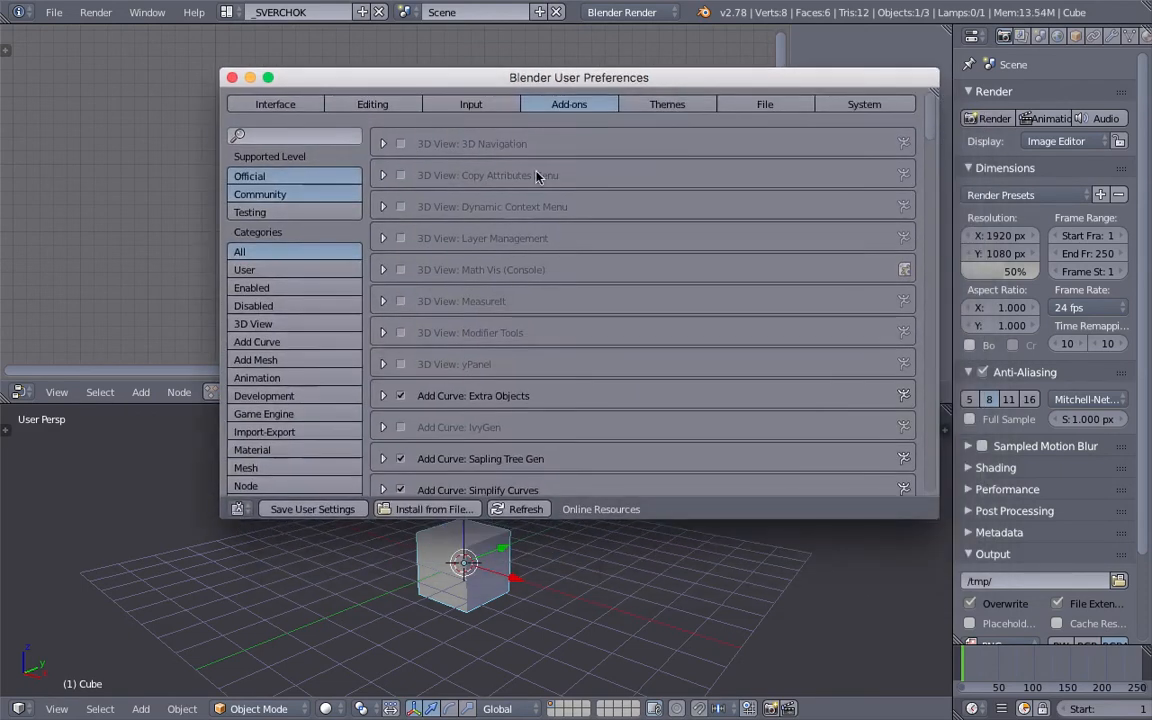
Search the add-ons for "tissue", show the details of Mesh: Tissue, and save the user settings
left_click(337, 135)
type("tissue")
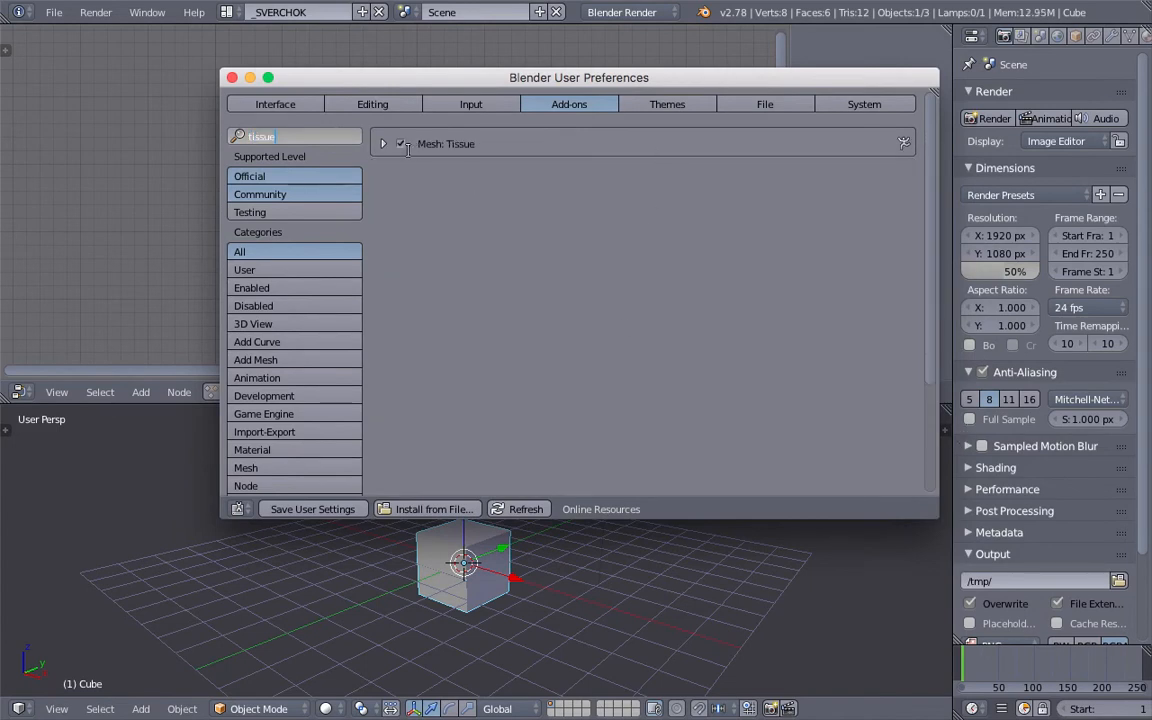
left_click(381, 143)
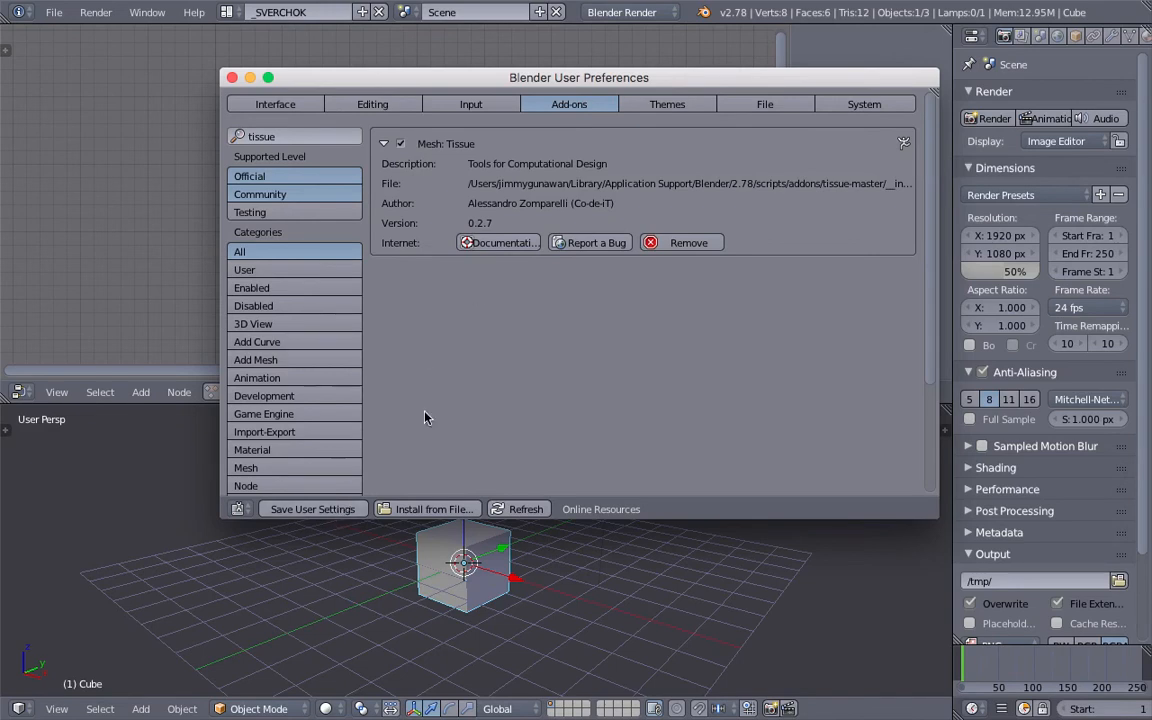
left_click(313, 509)
left_click(232, 77)
Enlarge the 3D viewport and delete all objects from the scene
left_click_drag(448, 403, 460, 277)
key("a")
key("a")
key("x")
left_click(456, 362)
middle_click_drag(456, 362, 504, 362, "shift")
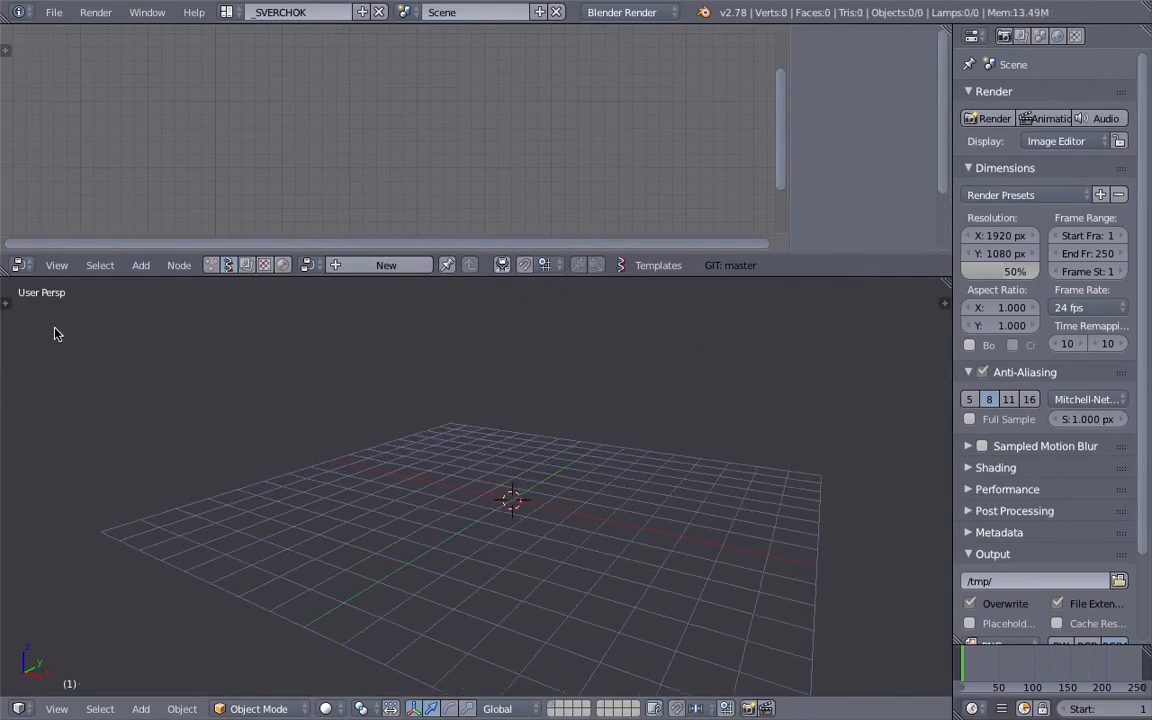
Show the Tissue tools in the 3D viewport's tool shelf and widen the shelf to make their names readable
left_click(8, 306)
scroll(9, 575, "down", 6)
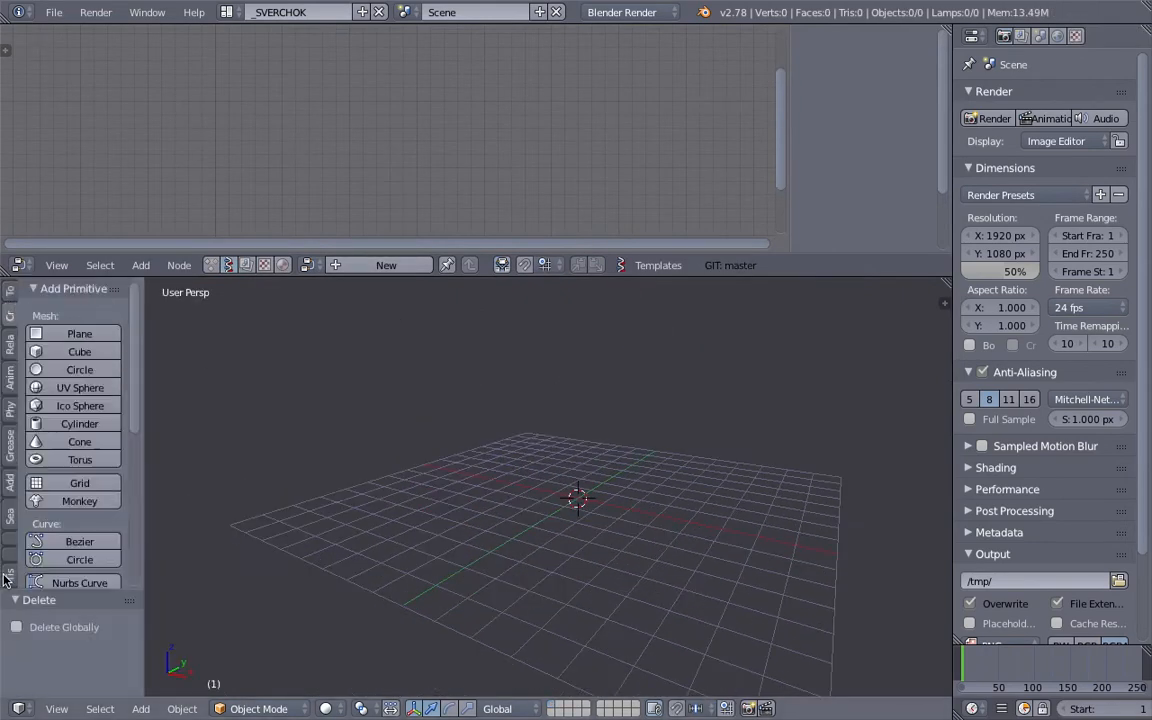
scroll(10, 573, "down", 1)
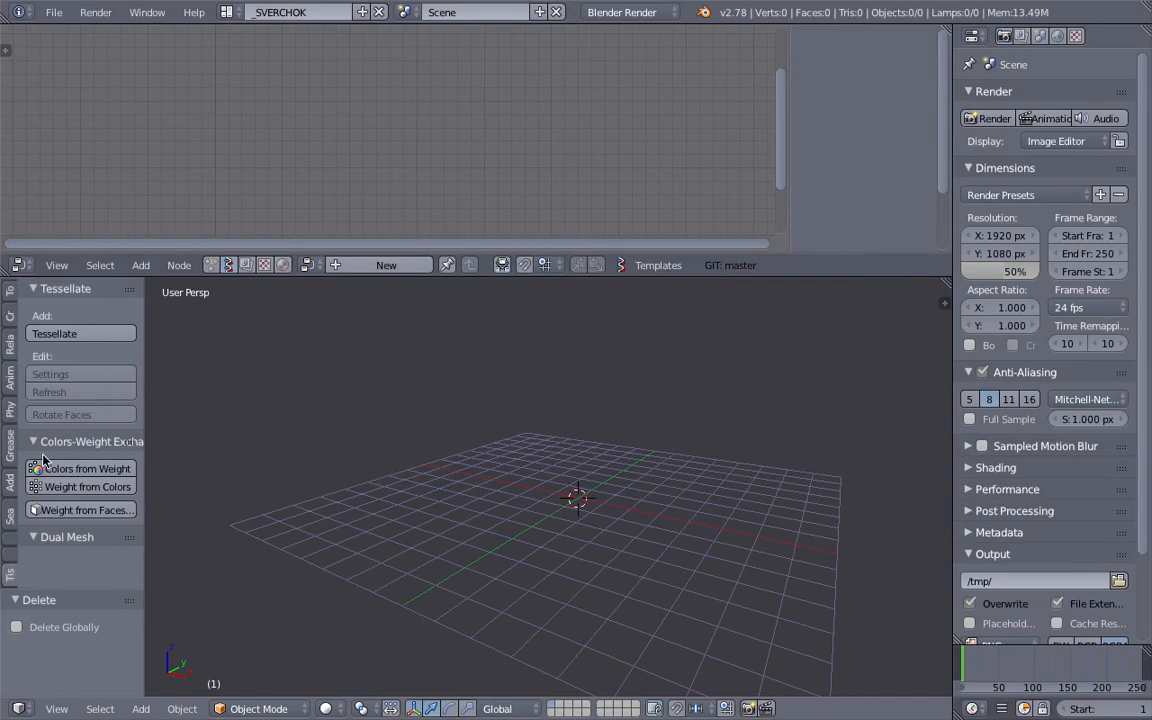
left_click_drag(145, 330, 238, 328)
Examine the Tessellate, Colors-Weight Exchanger and Dual Mesh tool groups of the Tissue add-on
left_click(57, 290)
left_click(58, 290)
left_click(60, 290)
left_click(63, 289)
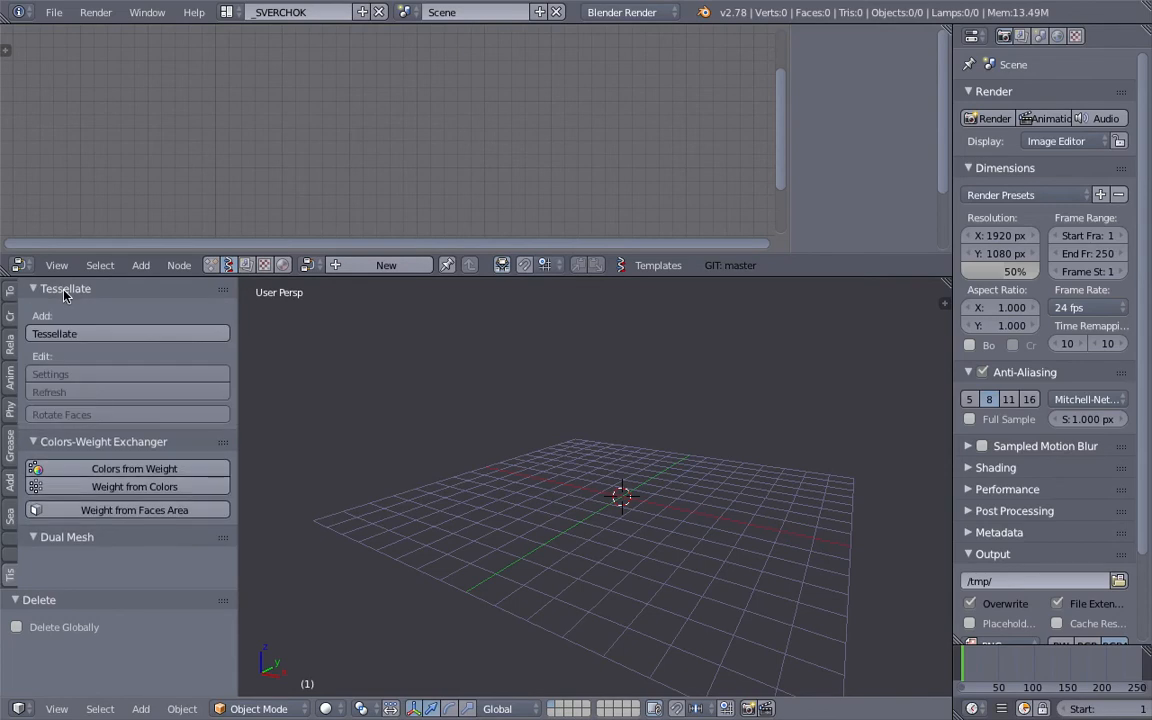
left_click(78, 541)
left_click(62, 290)
left_click(65, 291)
middle_click_drag(401, 453, 390, 440)
middle_click_drag(555, 465, 679, 468)
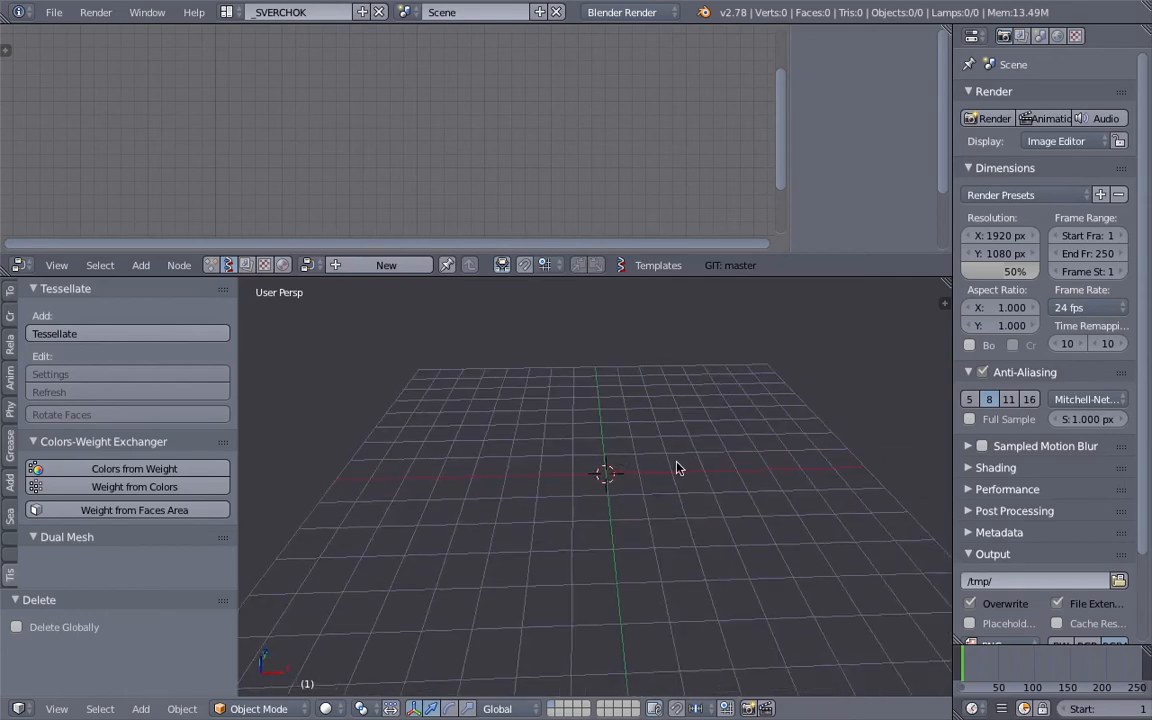
Look at the Tissue repository page on GitHub in the browser and return to Blender
key("ctrl+Left")
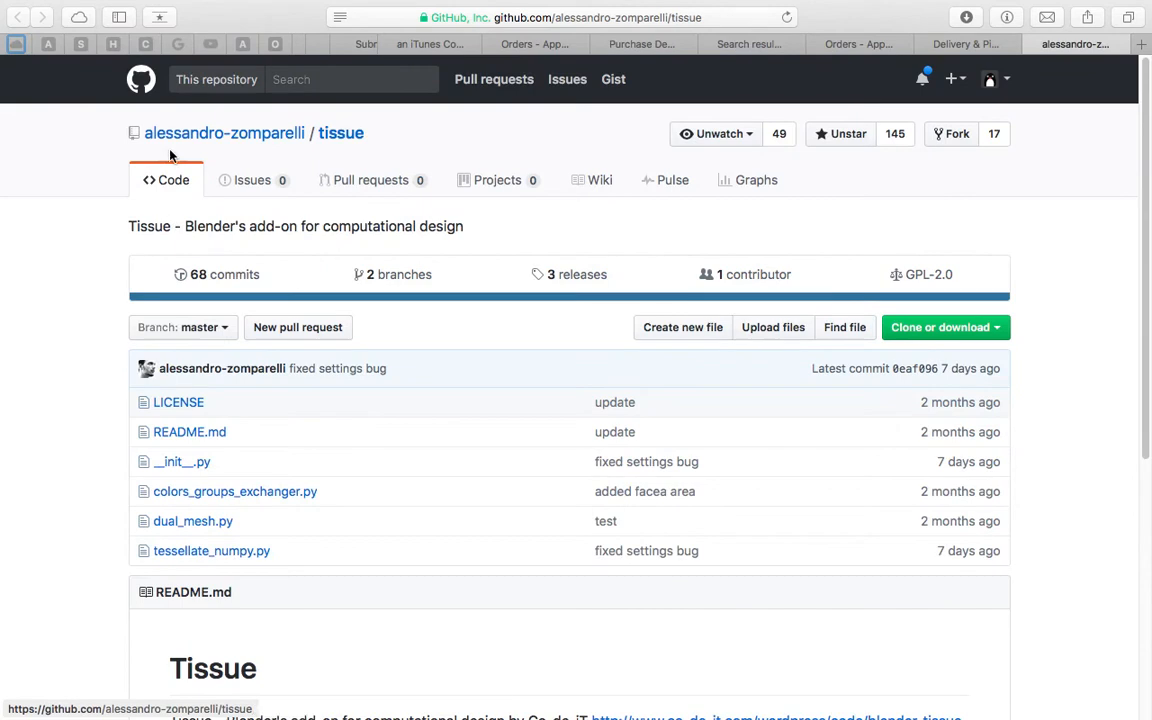
key("ctrl+Right")
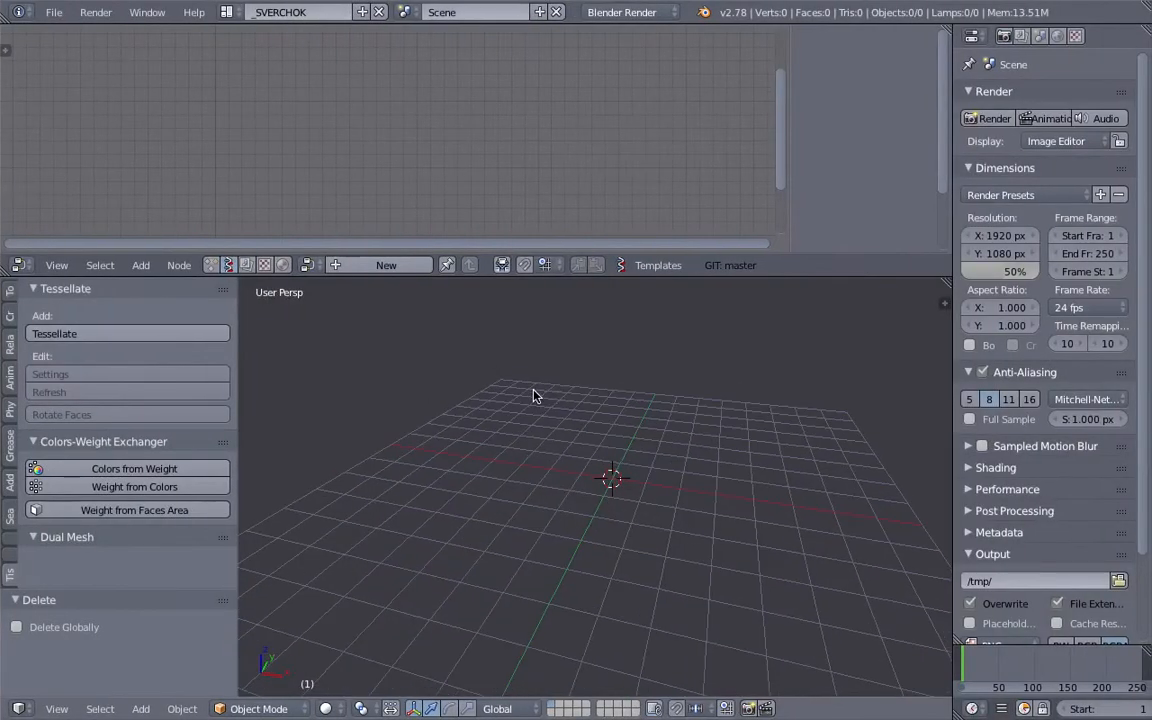
mouse_move(571, 397)
middle_mouse_down()
mouse_move(599, 375)
mouse_move(584, 362)
mouse_move(574, 398)
middle_mouse_up()
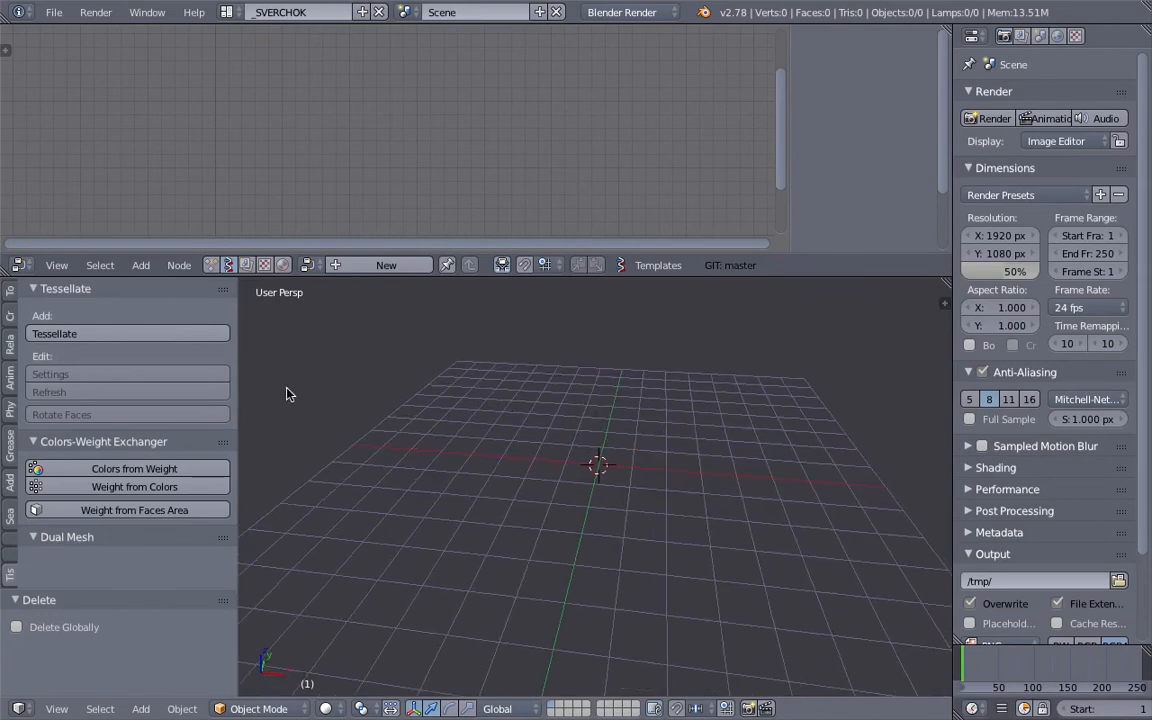
middle_click_drag(586, 432, 581, 399)
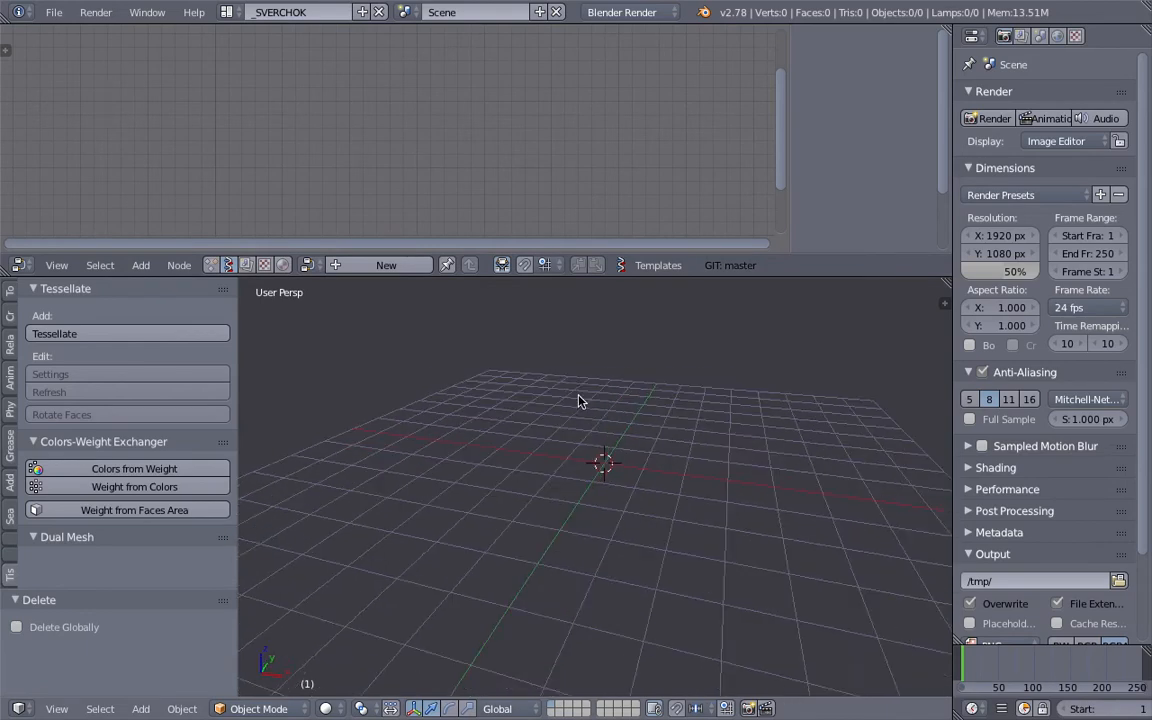
Save the empty scene to the Desktop as sv_tissue_combo_001.blend
key("ctrl+s")
left_click(462, 81)
type("sv_tissue_combo")
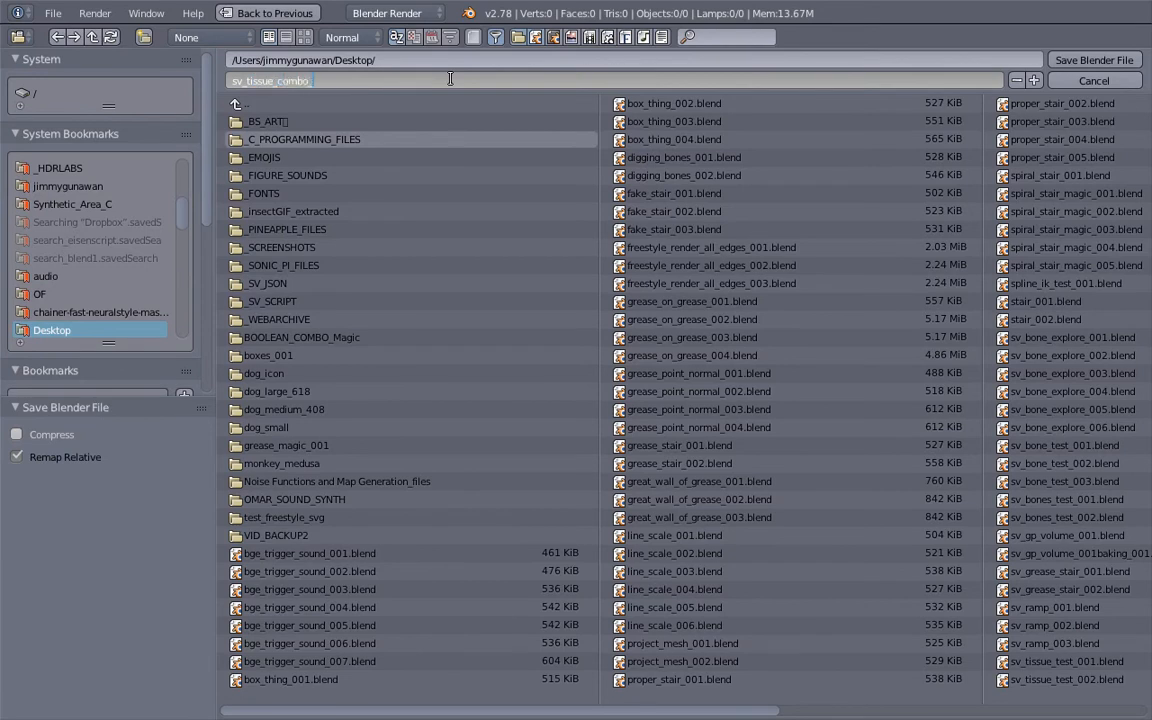
key("Return")
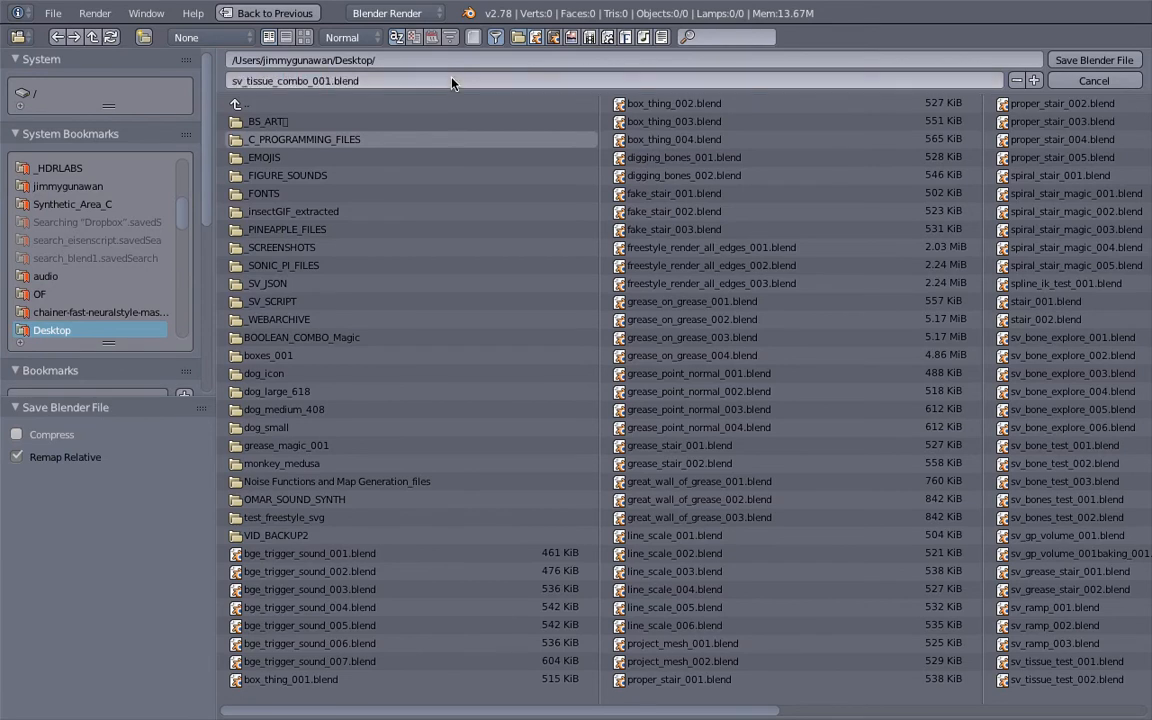
left_click(1093, 60)
middle_click_drag(683, 436, 656, 442)
key("ctrl+s")
left_click(648, 443)
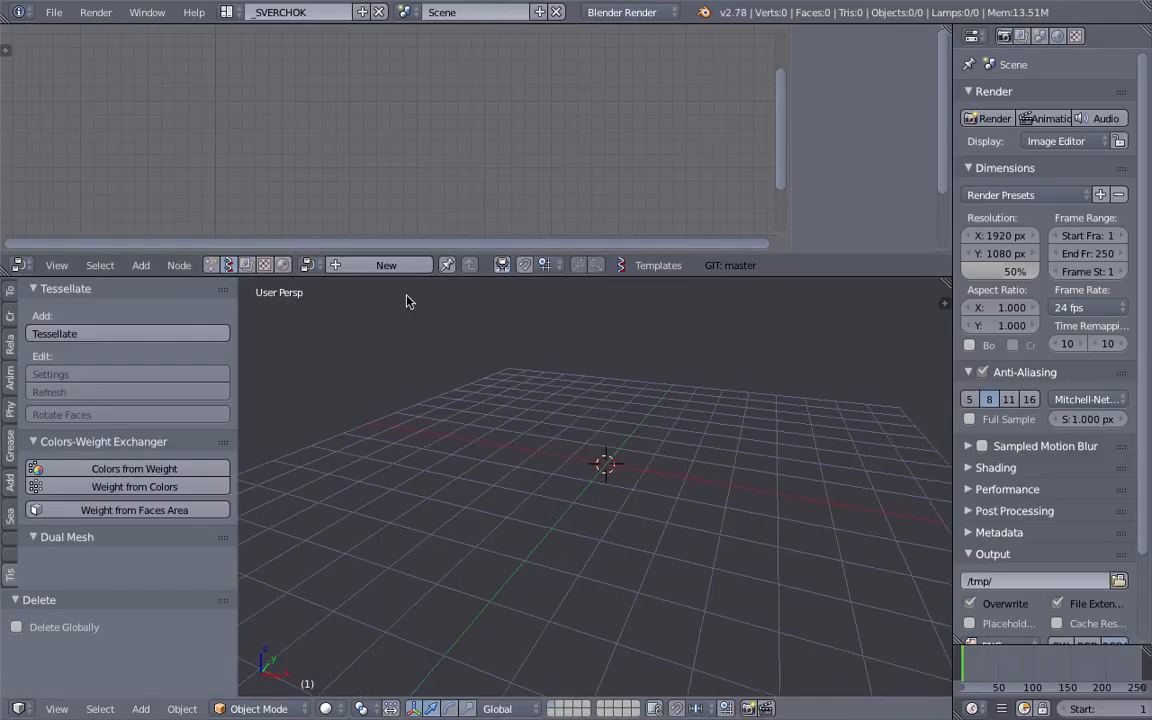
Create a new Sverchok node tree and add a Rounded Box node to it
left_click_drag(478, 284, 477, 306)
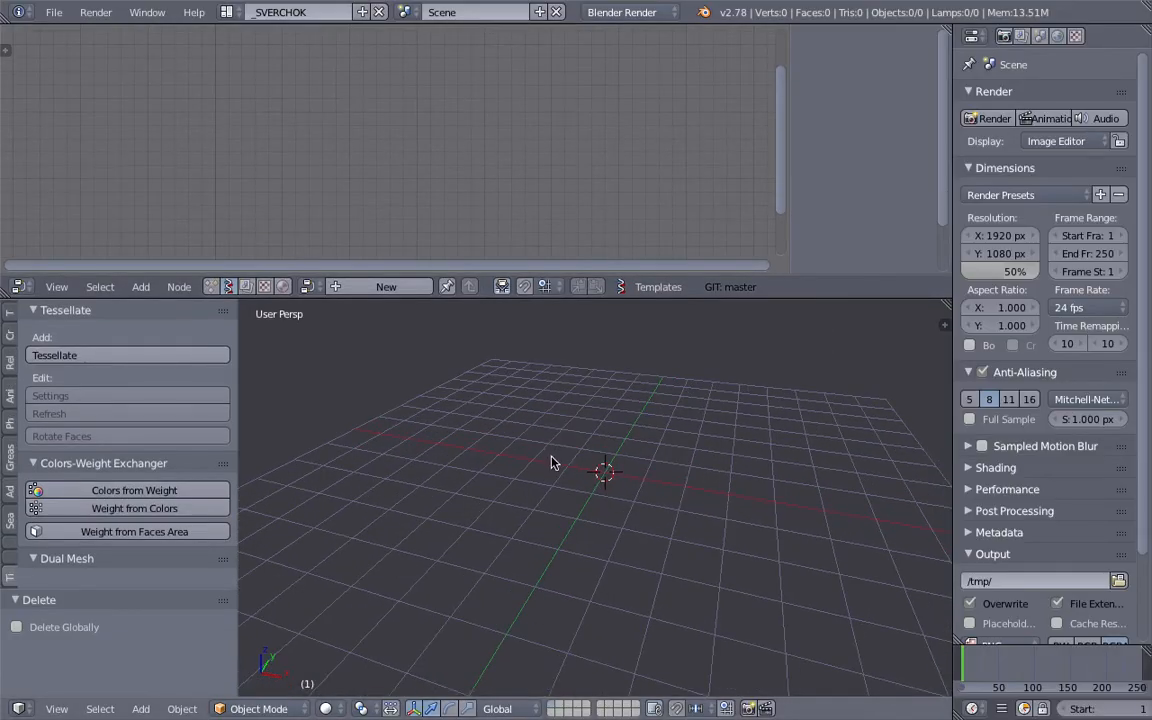
left_click(386, 286)
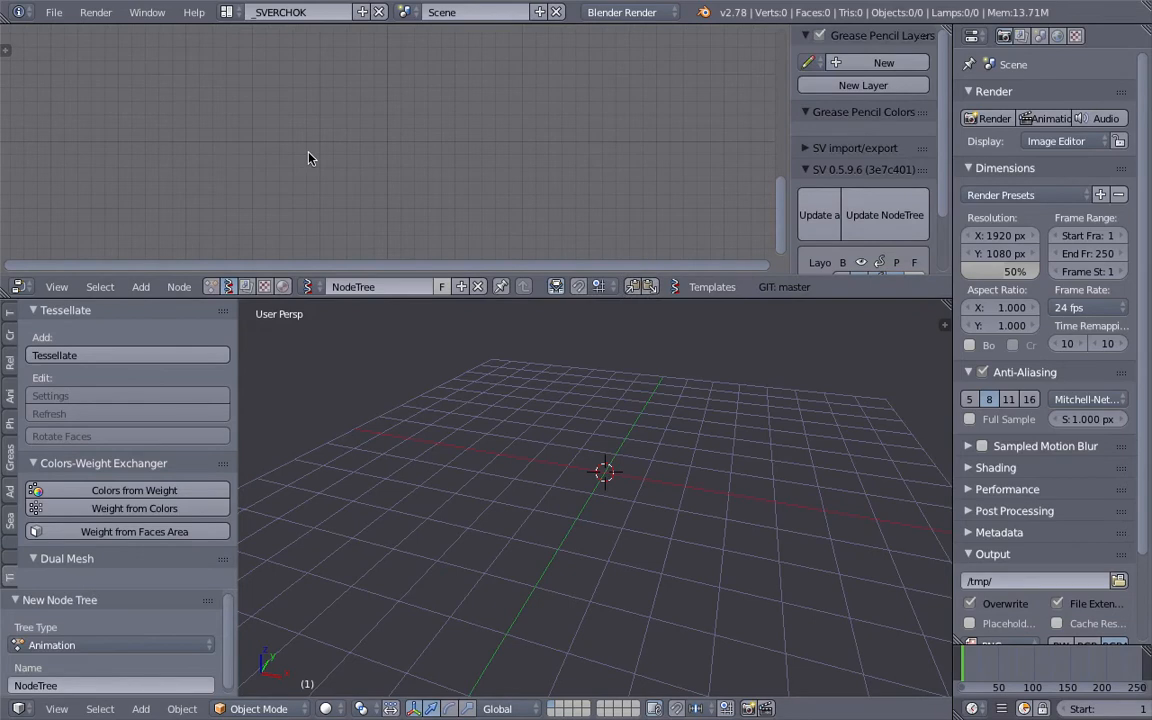
key("space")
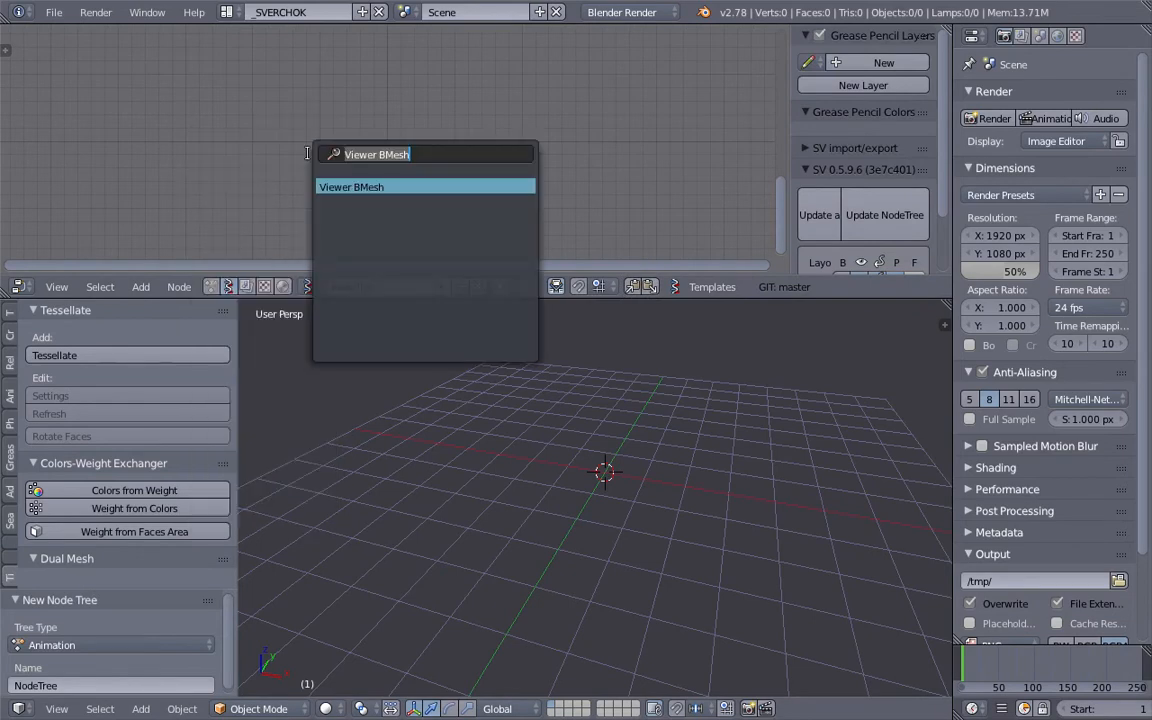
type("roun")
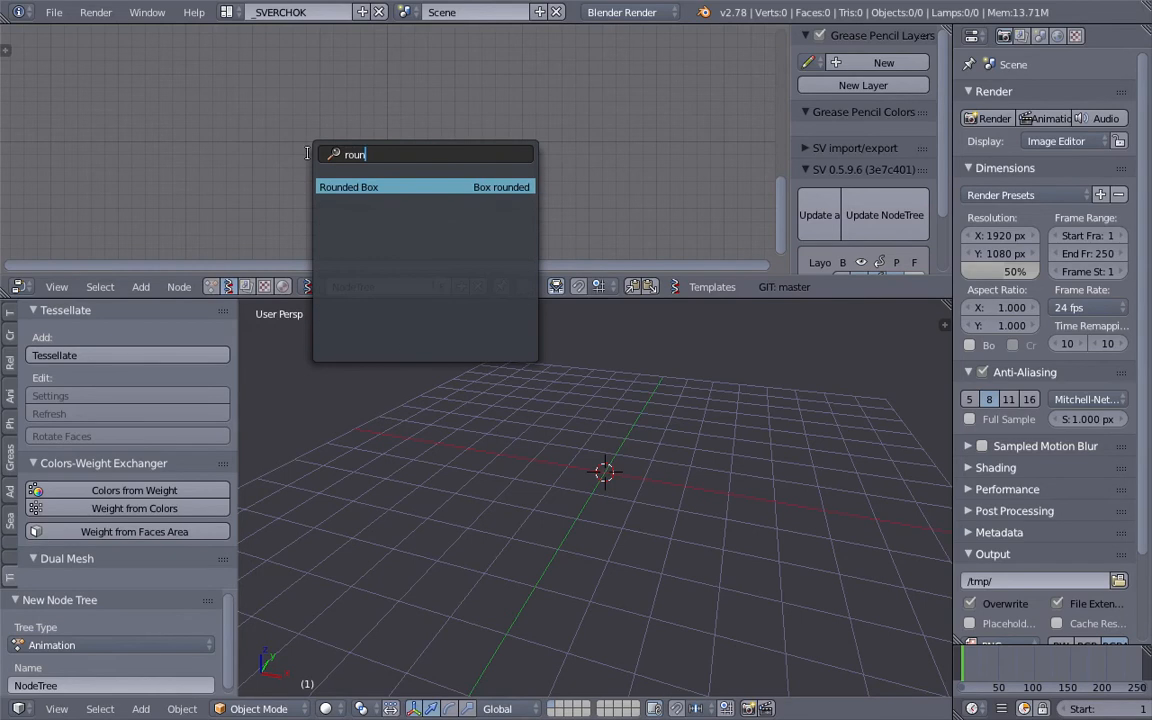
key("Return")
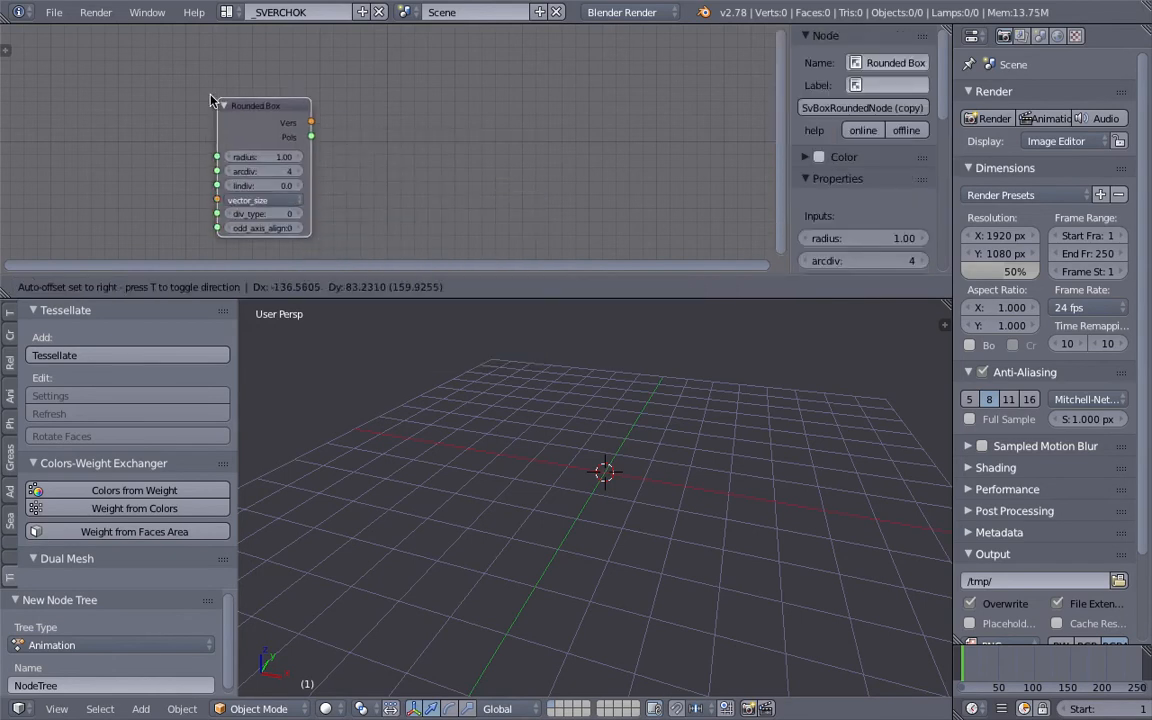
left_click(189, 85)
Add a Viewer Draw node and connect the Rounded Box's Vers and Pols outputs to its vertices and edg_pol inputs
key("space")
type("view")
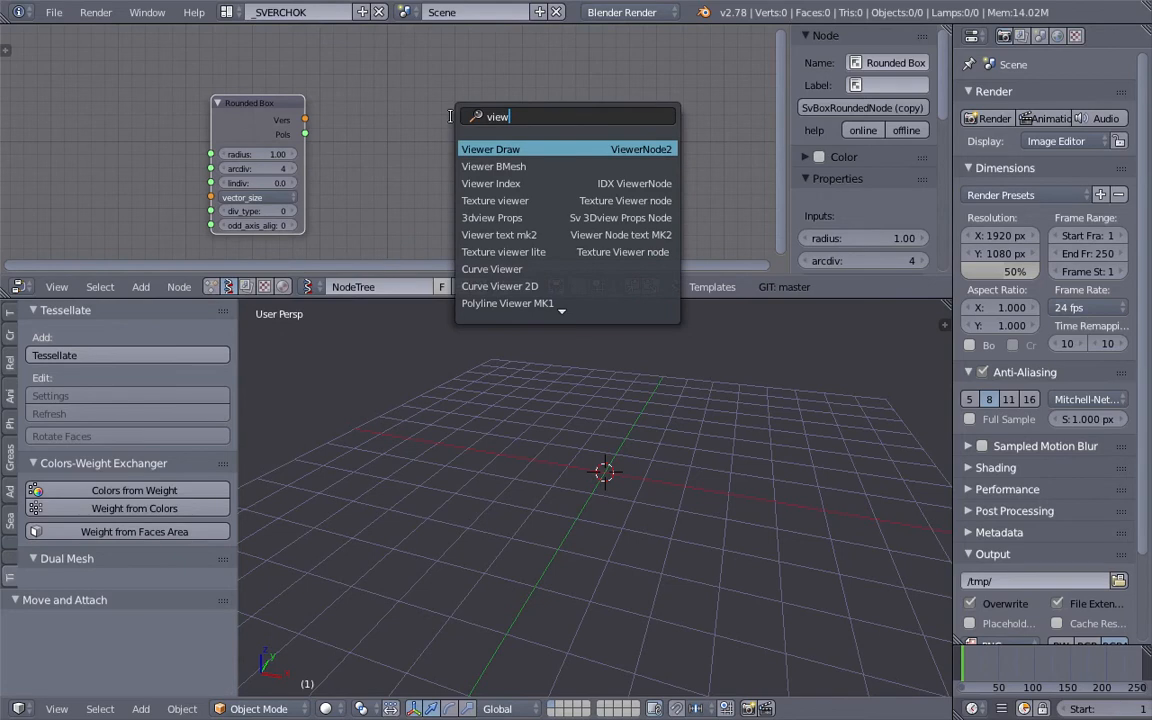
key("Return")
left_click(400, 95)
mouse_move(305, 120)
left_mouse_down()
mouse_move(399, 191)
mouse_move(380, 198)
mouse_move(399, 205)
left_mouse_up()
middle_click_drag(626, 484, 577, 438)
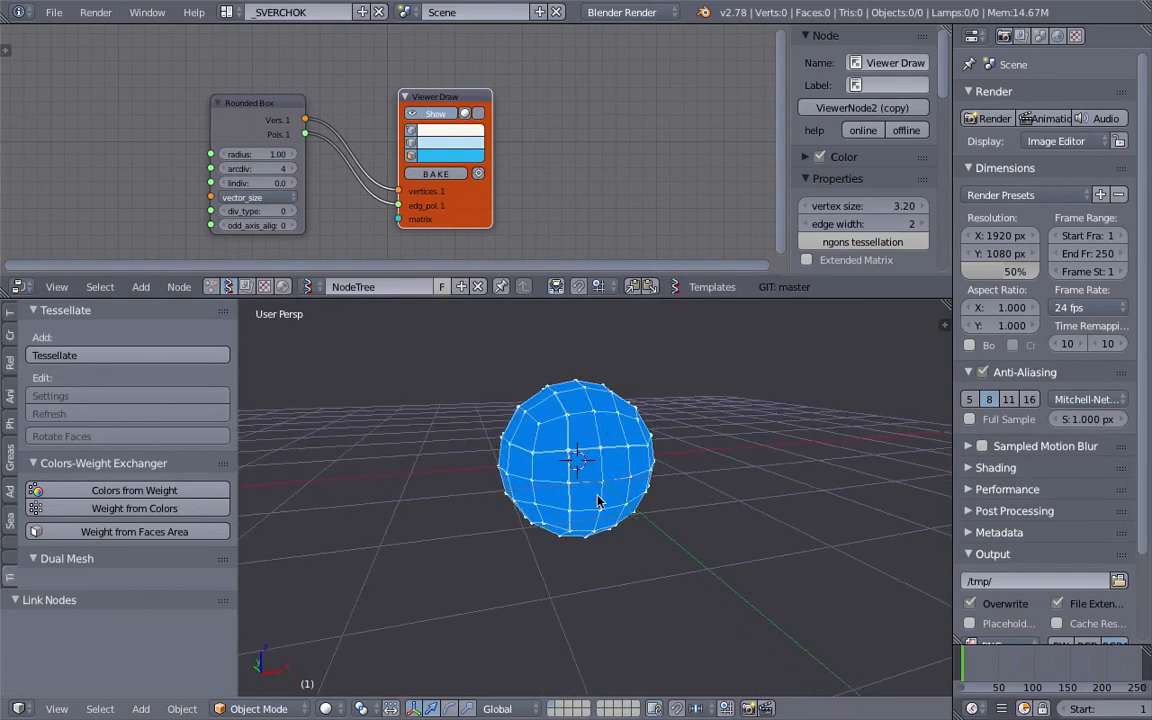
Reposition the two nodes, set the Rounded Box's arcdiv to 2, and save the file over the existing version
left_click_drag(255, 103, 180, 58)
left_click_drag(440, 97, 408, 67)
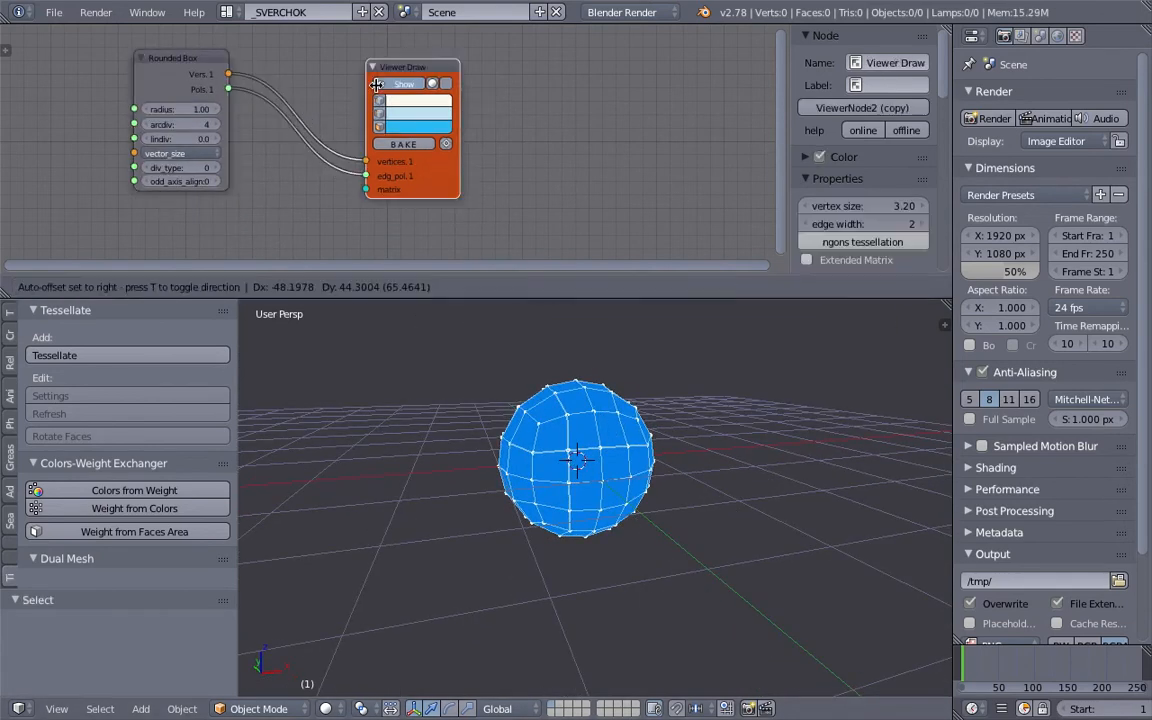
left_click_drag(222, 125, 194, 125)
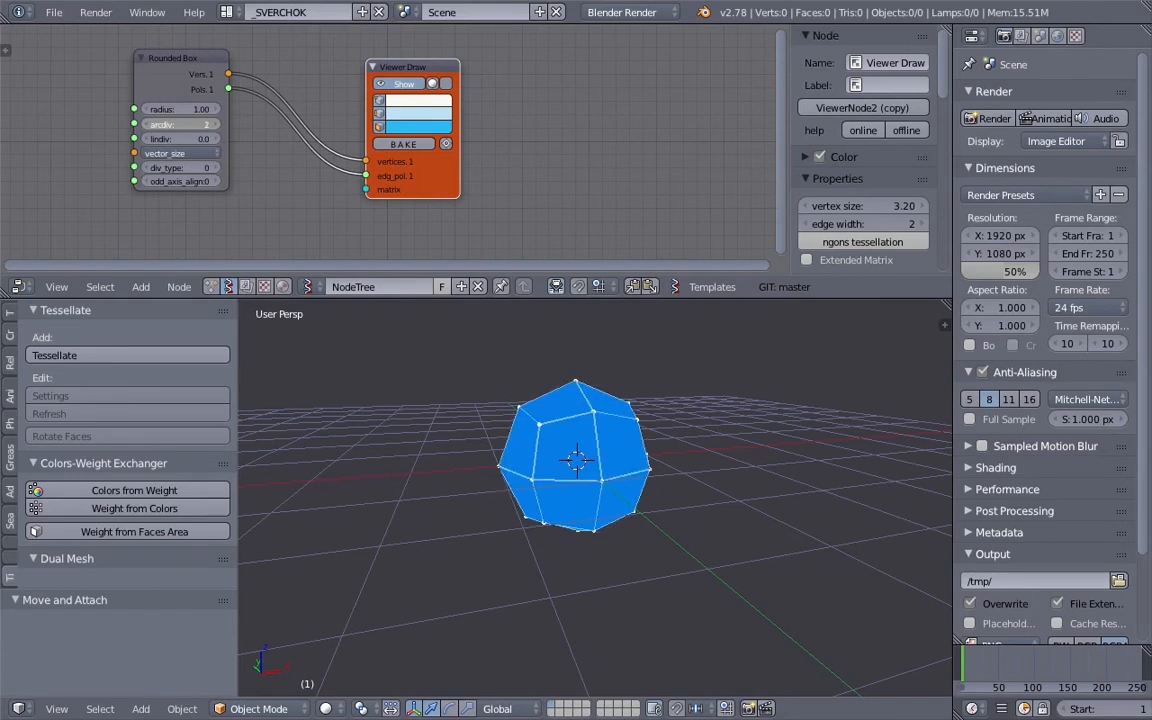
left_click_drag(178, 80, 190, 107)
key("ctrl+s")
middle_click_drag(692, 458, 463, 181)
left_click(597, 468)
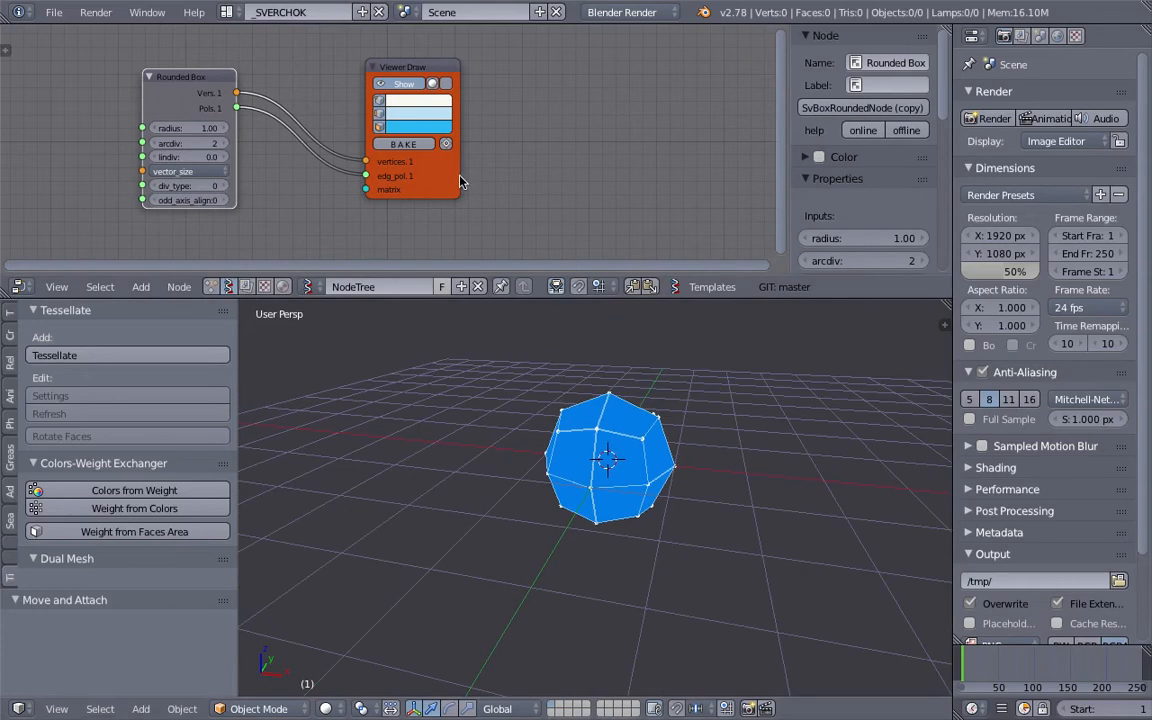
Bake the Viewer Draw geometry to a mesh object and move it about -2.6 units along X, beside the preview
left_click(403, 144)
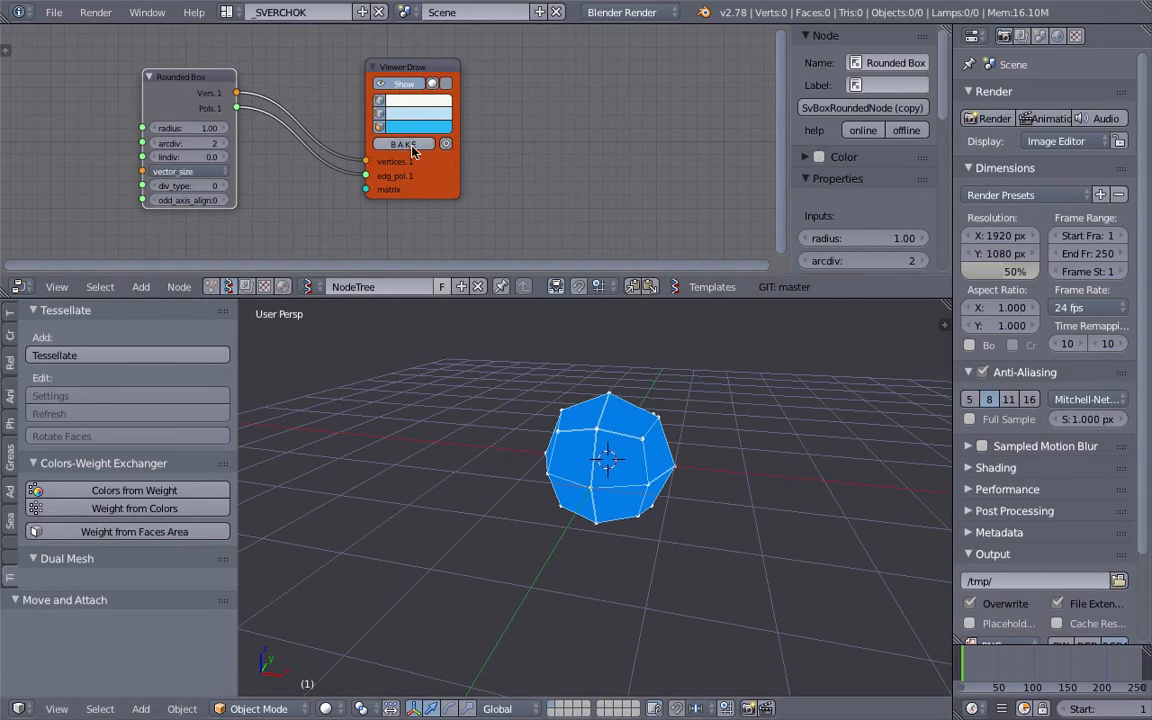
key("g")
left_click(403, 456)
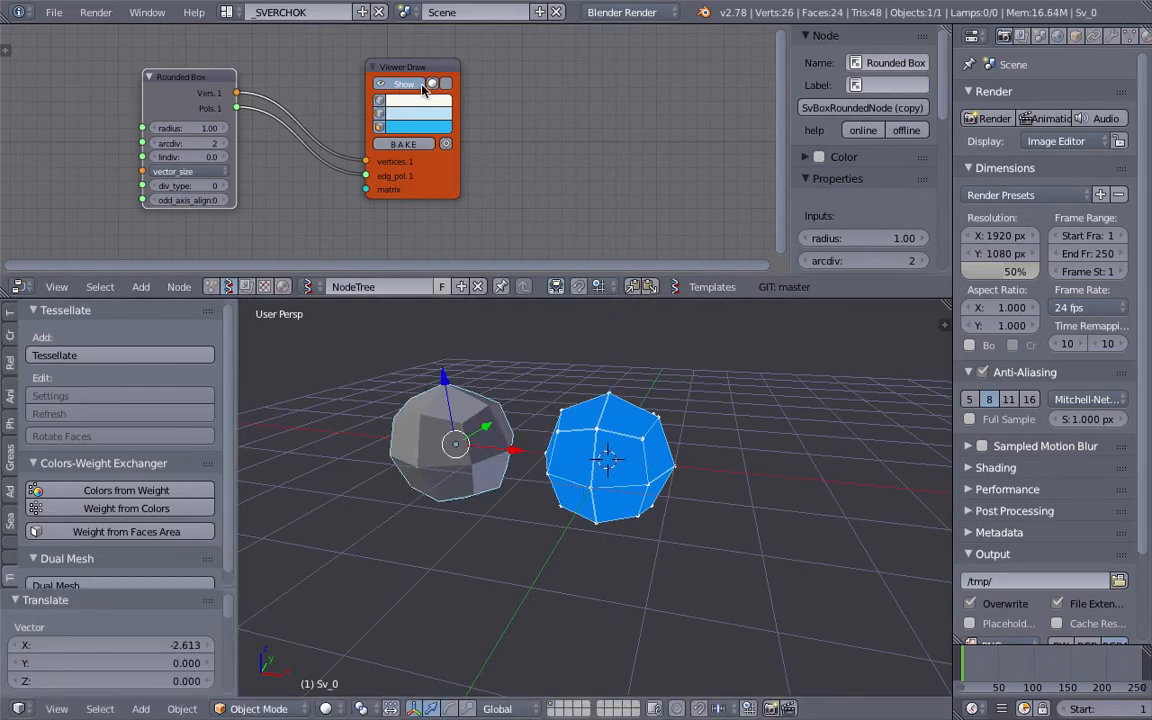
Delete the Viewer Draw node and save the file over the existing version
left_click(372, 67)
key("x")
middle_click_drag(431, 98, 466, 109)
key("ctrl+s")
left_click(507, 139)
middle_click_drag(581, 509, 634, 439)
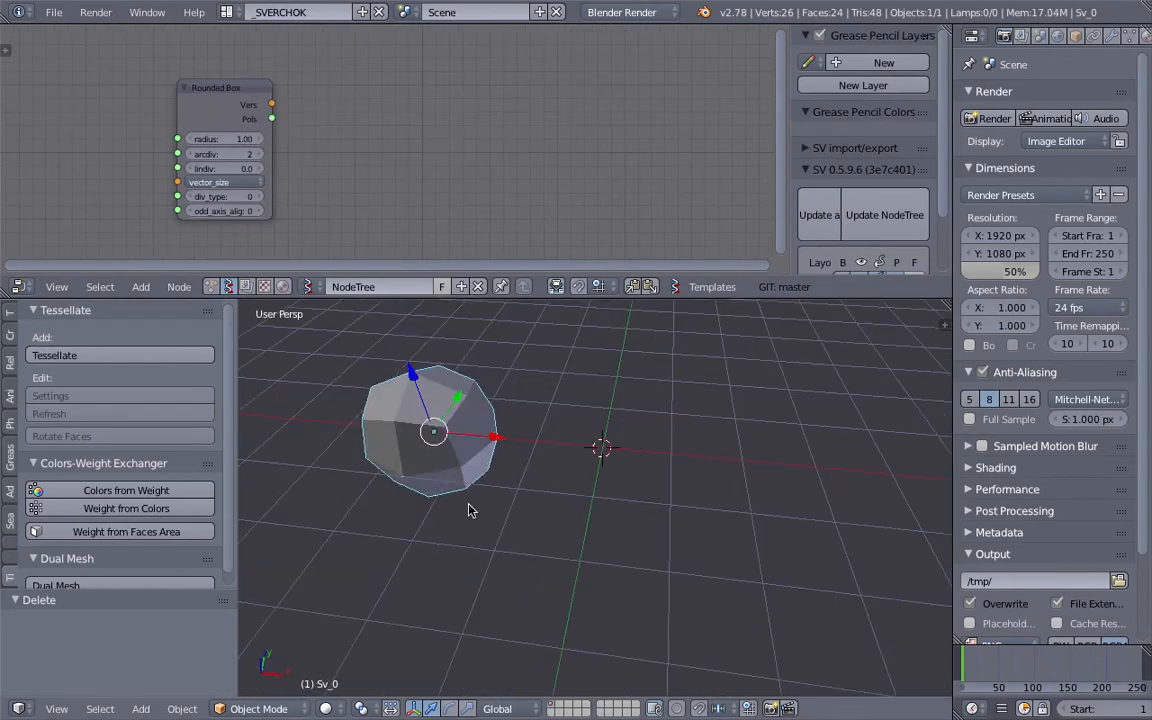
middle_click_drag(470, 510, 348, 532)
middle_click_drag(635, 450, 690, 400)
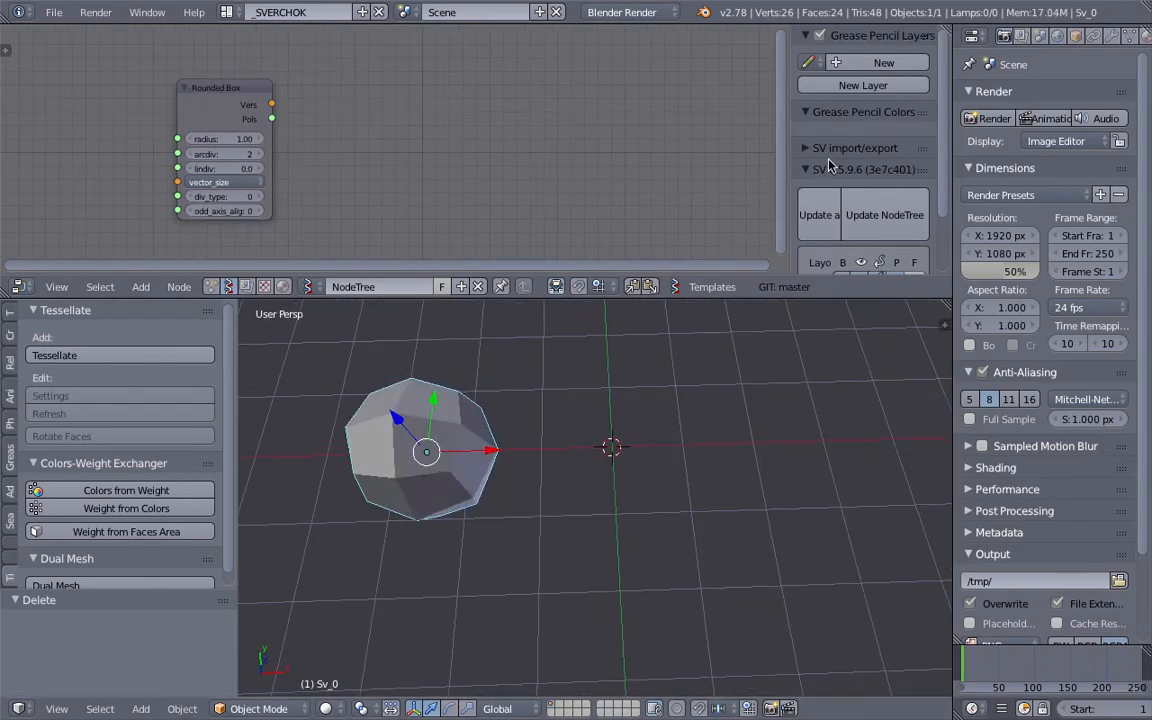
Hide the node editor's properties sidebar and add a Plane MK2 node beside the Rounded Box node
key("n")
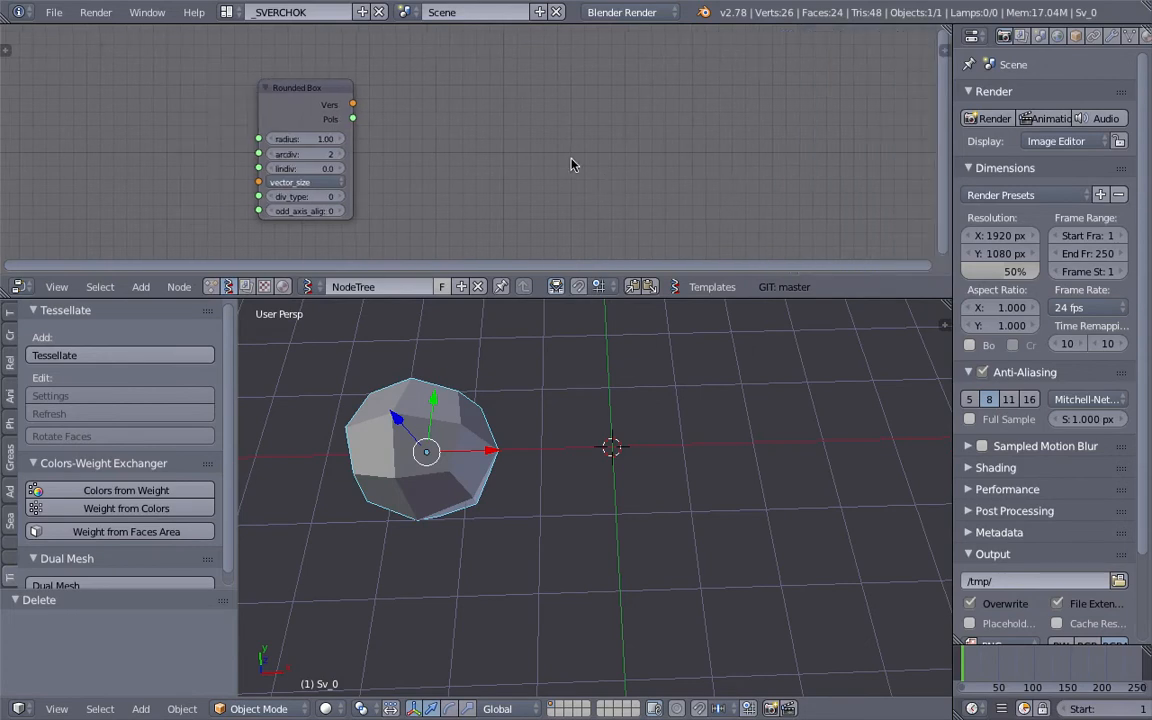
key("shift+a")
left_click(570, 146)
type("plane")
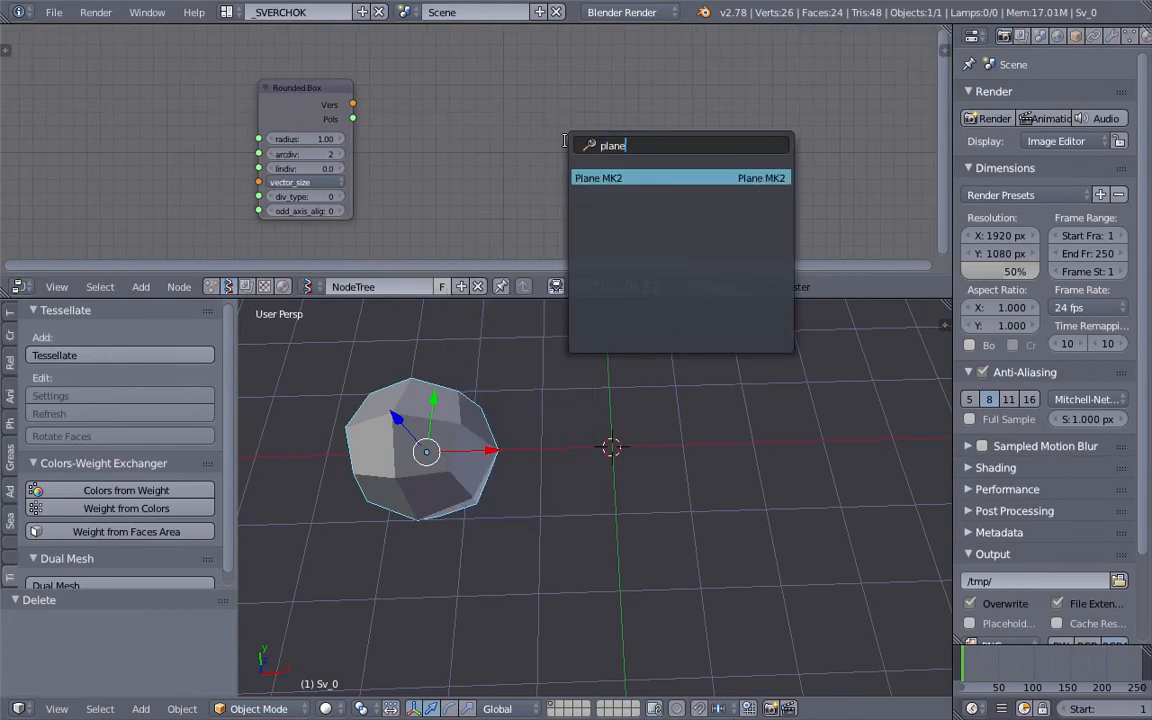
key("Return")
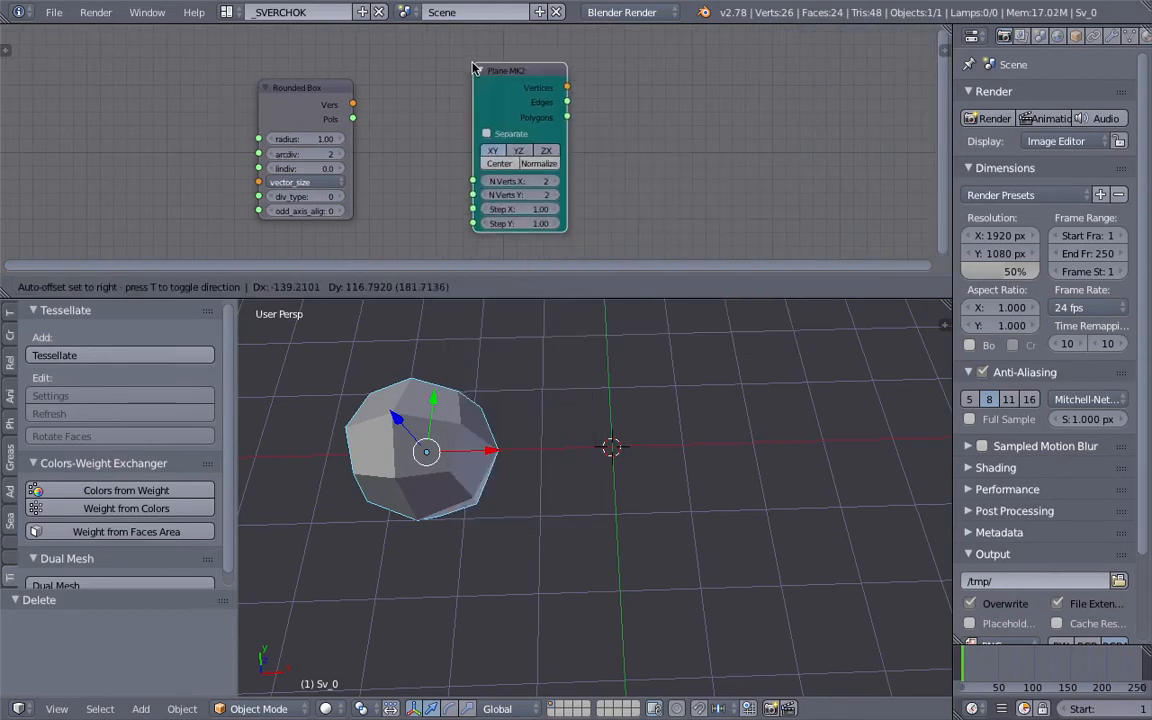
left_click(470, 66)
Add a Viewer Draw node and connect the Plane's Vertices and Polygons outputs to its vertices and edg_pol inputs
scroll(376, 132, "down", 1)
key("shift+a")
left_click(704, 104)
type("view")
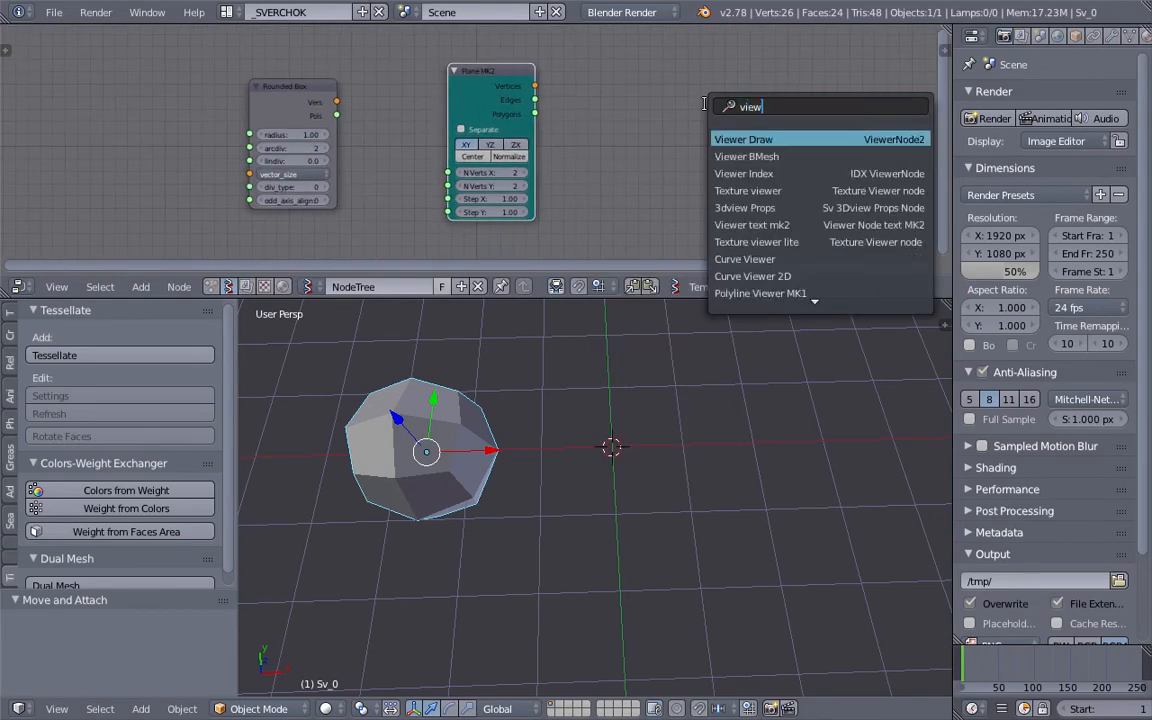
key("Return")
left_click(706, 80)
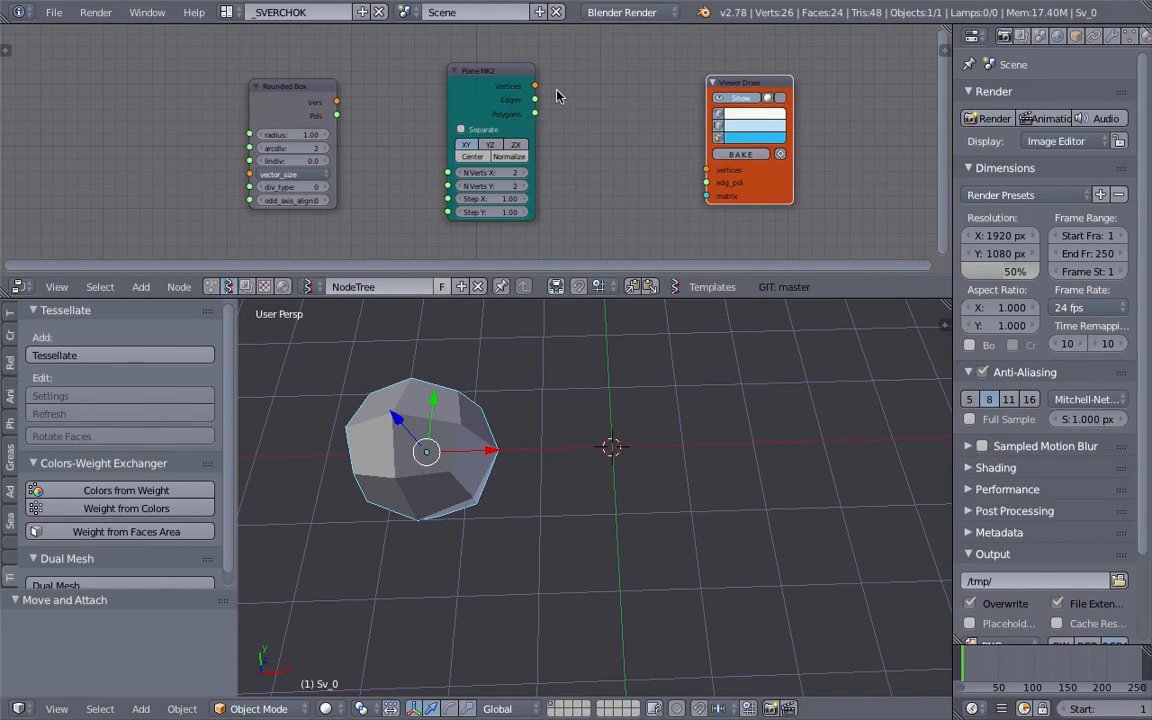
left_click_drag(535, 86, 707, 170)
left_click_drag(536, 114, 706, 183)
scroll(690, 463, "up", 2)
left_click(623, 496)
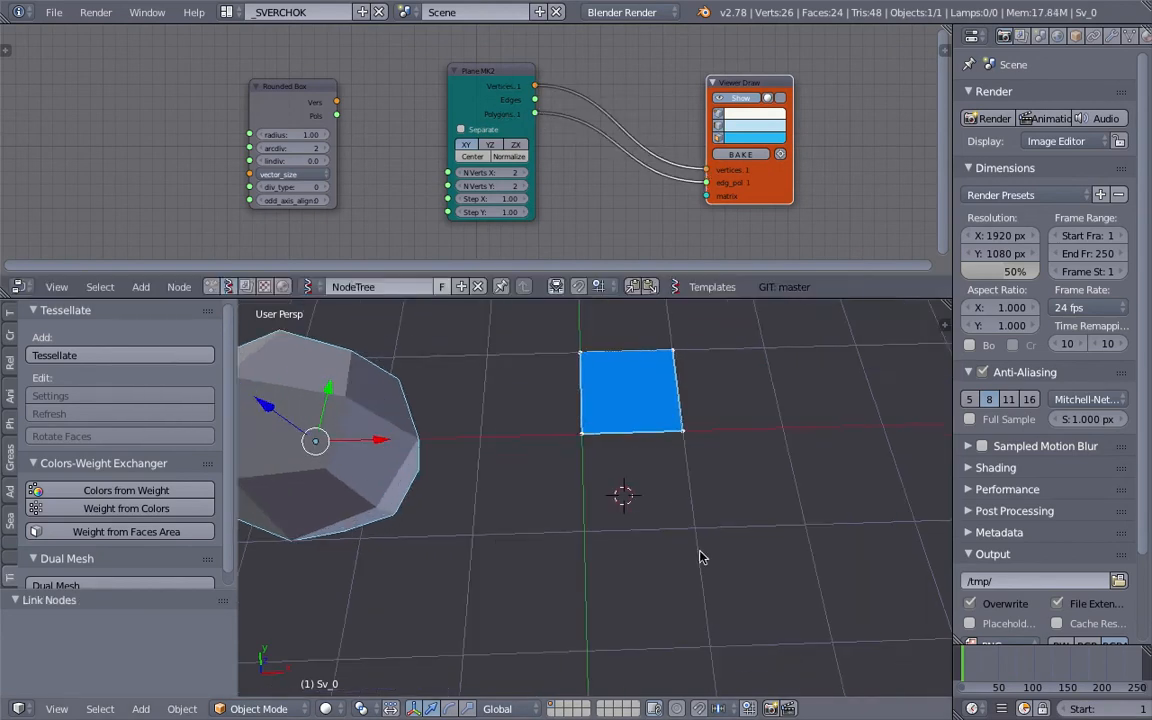
scroll(700, 558, "down", 2)
Set the Plane node's N Verts X and N Verts Y to 4 and enable its Center option
left_click(528, 172)
left_click(525, 188)
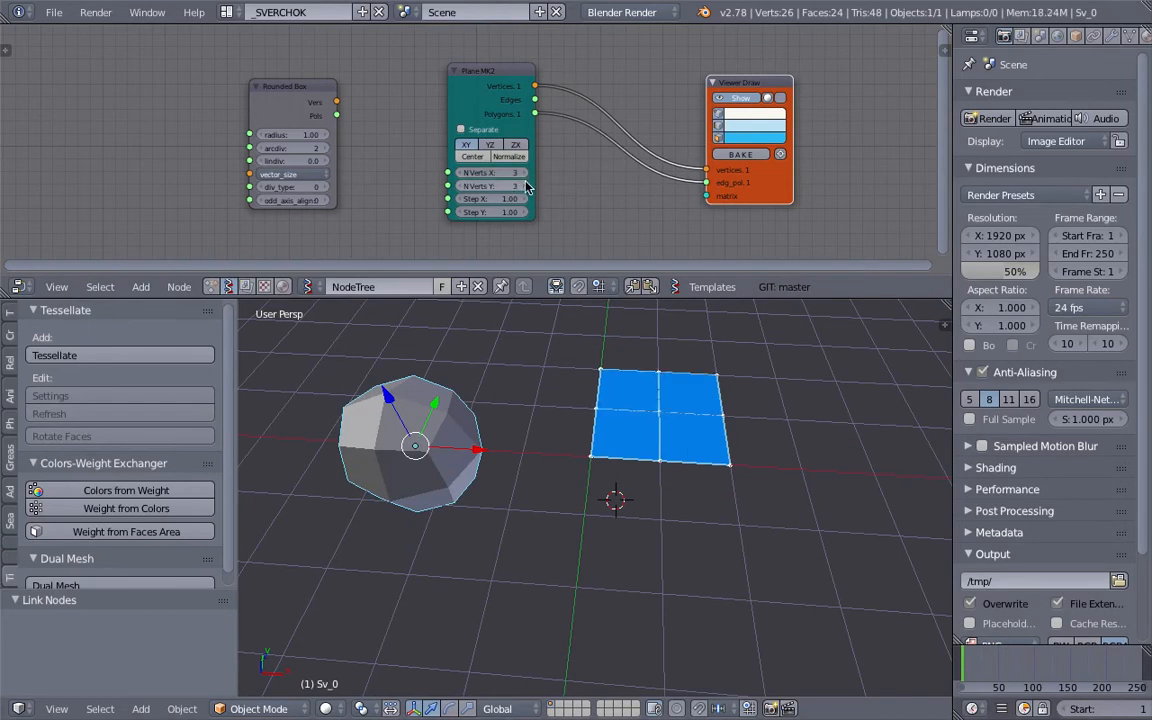
left_click(525, 173)
left_click(525, 186)
middle_click_drag(654, 398, 650, 398)
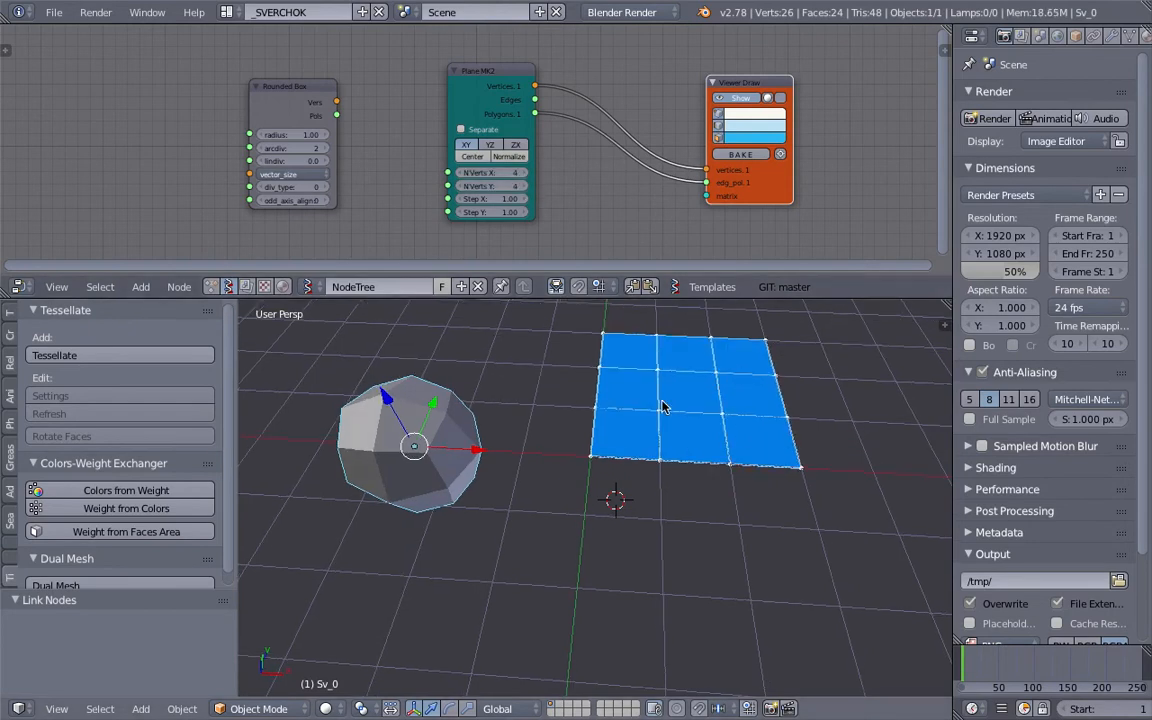
left_click(481, 158)
Move the baked mesh about -0.56 units along X, away from the plane, and save the file over the existing version
middle_click_drag(620, 461, 602, 471)
right_click_drag(436, 424, 399, 423)
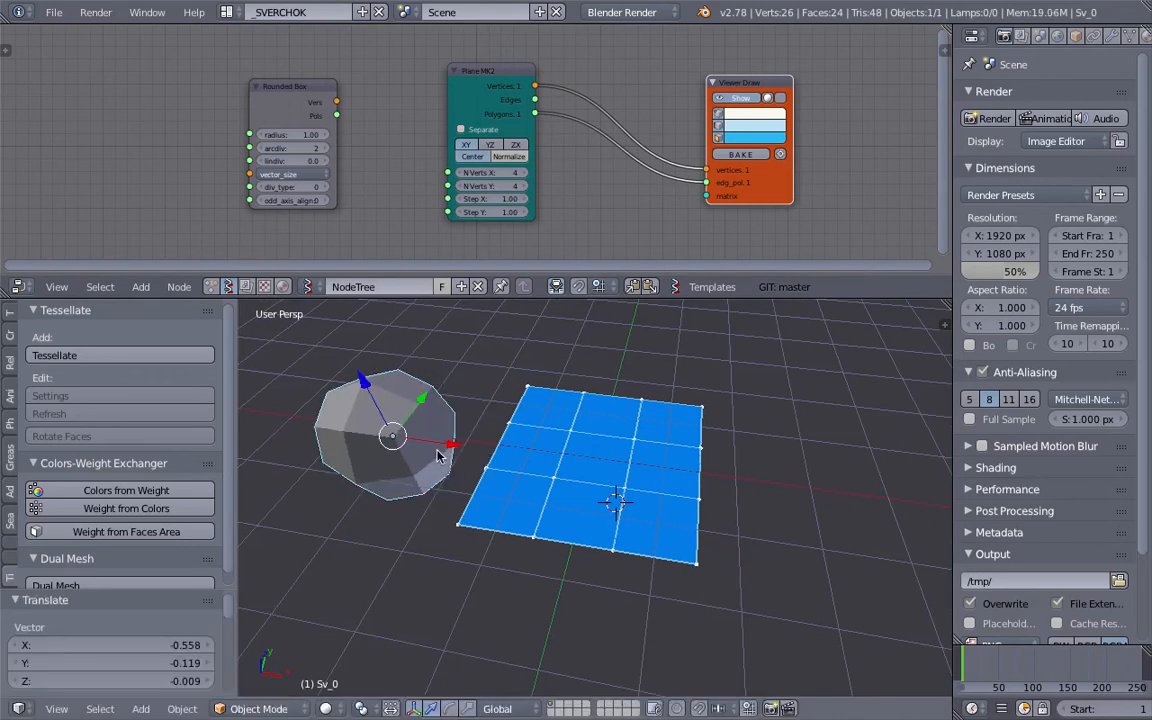
middle_click_drag(590, 455, 602, 476)
key("ctrl+s")
left_click(580, 488)
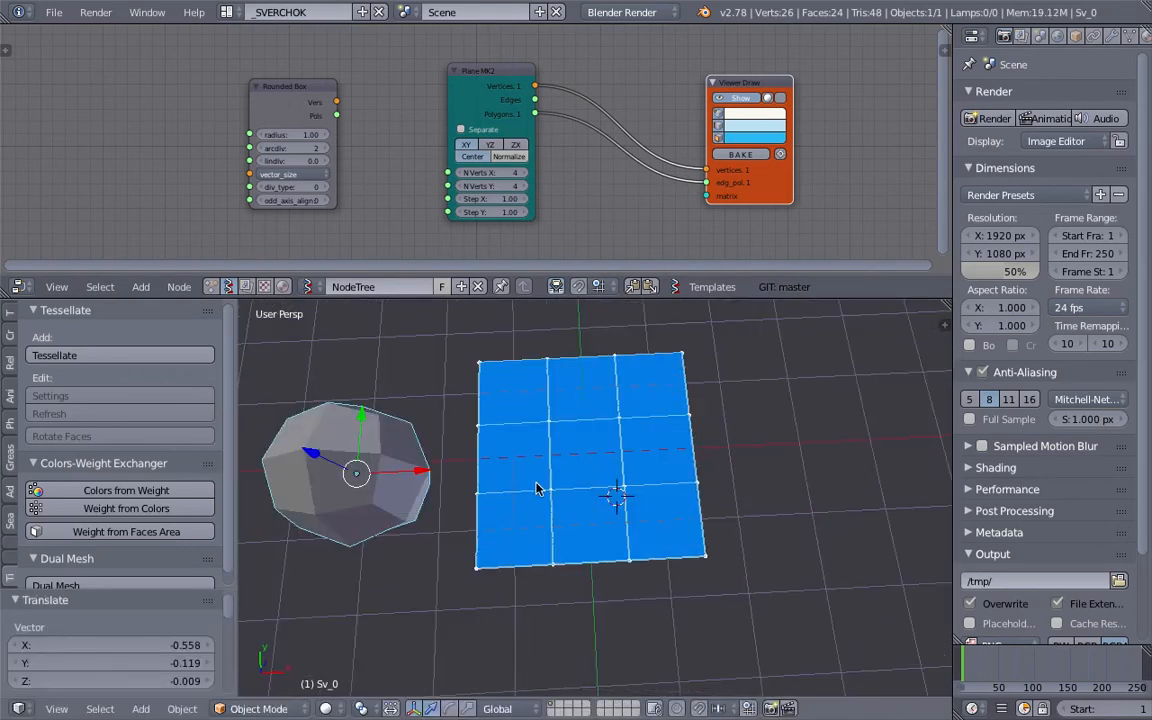
middle_click_drag(628, 505, 582, 476)
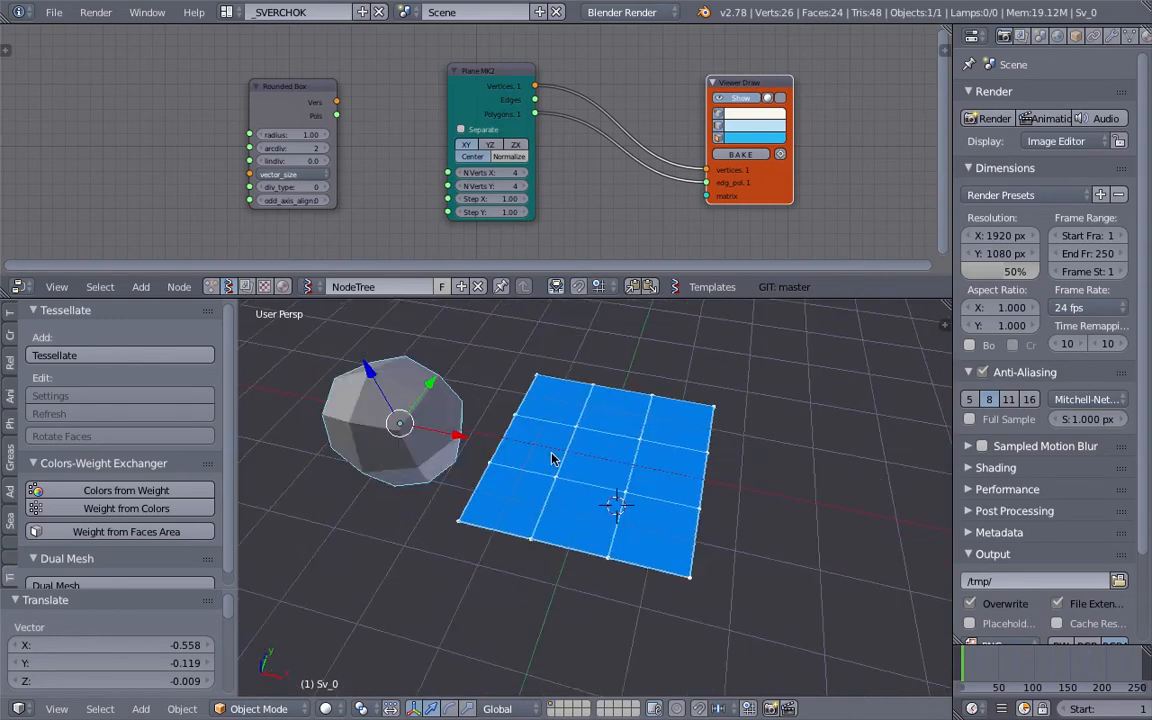
Move the Viewer Draw node farther from the Plane node and enlarge the node editor area
left_click_drag(712, 152, 769, 132)
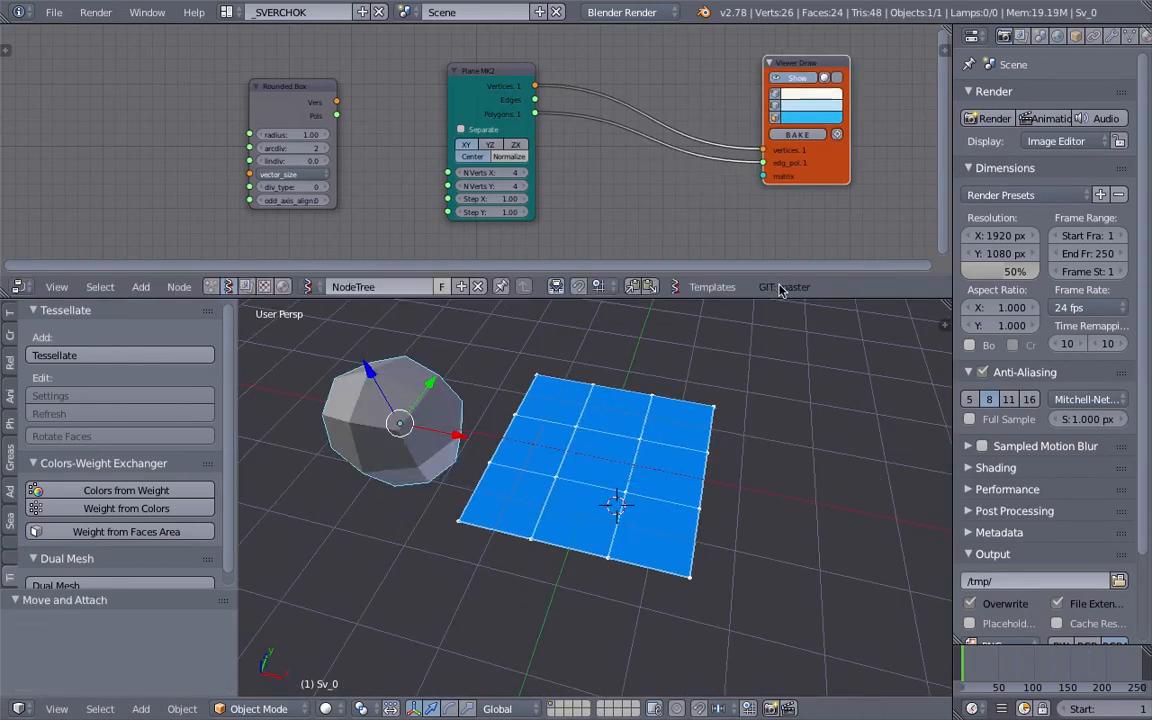
left_click_drag(780, 297, 785, 395)
mouse_move(625, 249)
middle_mouse_down()
mouse_move(563, 249)
mouse_move(557, 271)
mouse_move(570, 246)
middle_mouse_up()
scroll(576, 260, "up", 1)
key("g")
left_click(620, 214)
Add a Viewer Index node and connect the Plane's Vertices and Polygons outputs to its vertices and faces inputs
key("shift+a")
left_click(618, 202)
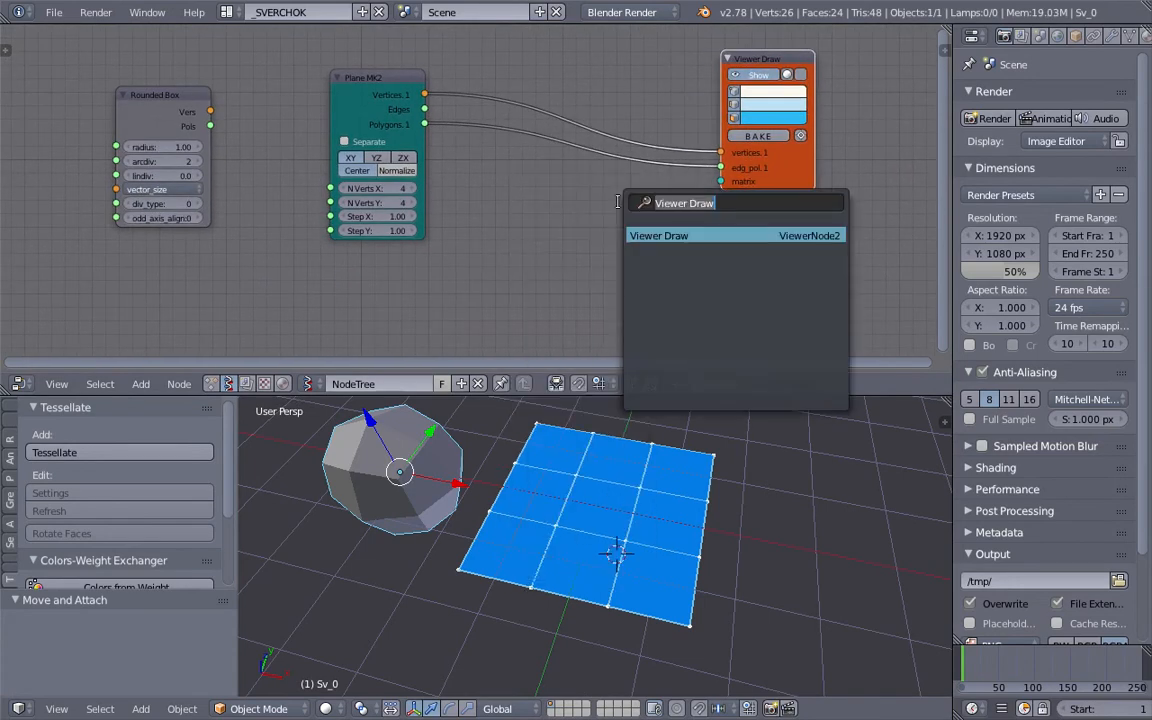
type("view")
key("Down")
key("Down")
key("Return")
left_click(556, 179)
left_click_drag(423, 94, 424, 124)
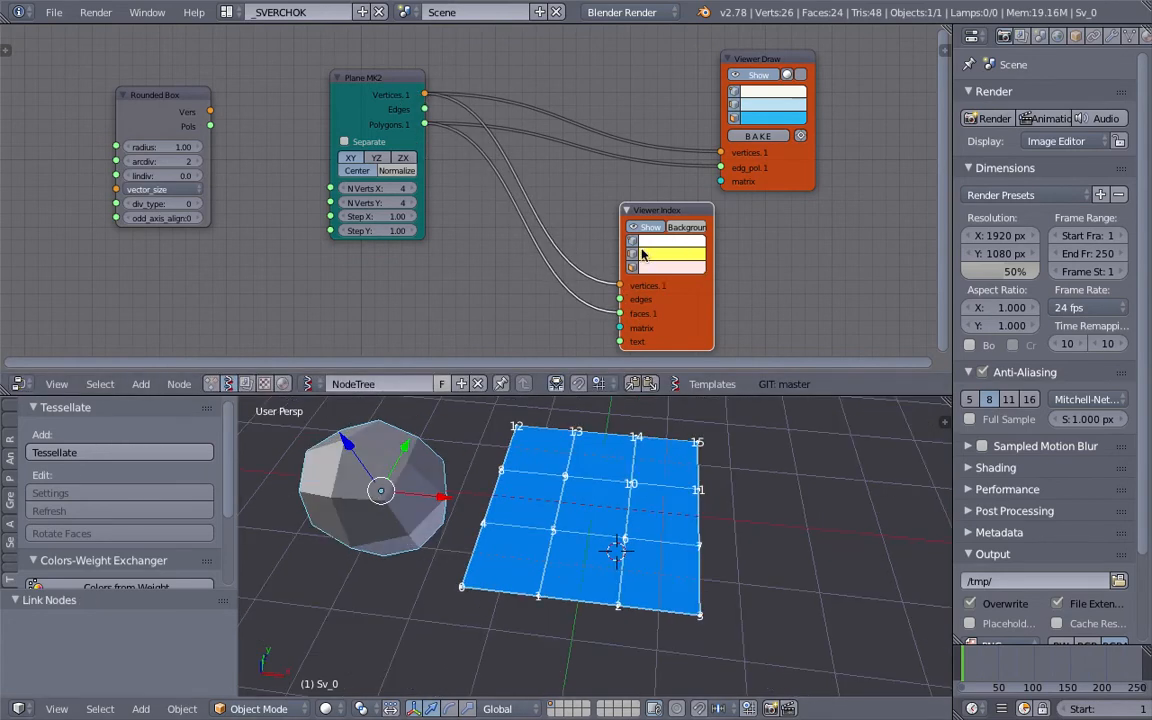
Make the Viewer Index node display only face indices, without vertex indices, and enable its Background option
left_click(633, 242)
left_click(633, 267)
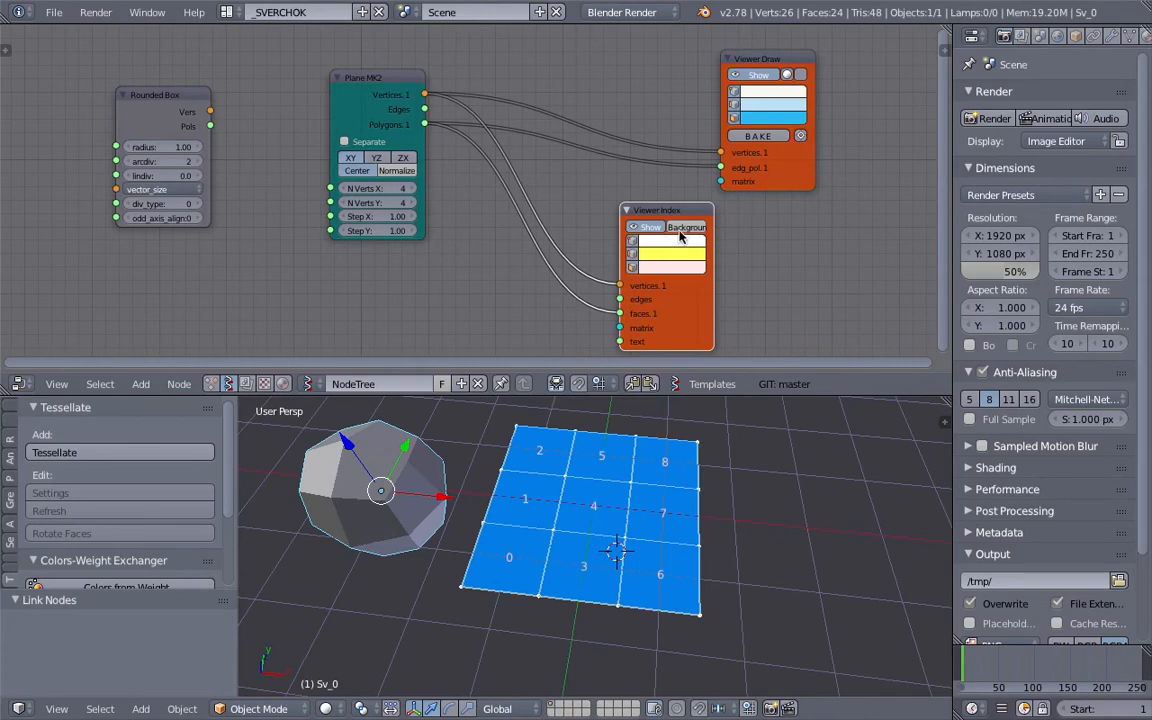
left_click(681, 228)
middle_click_drag(650, 517, 557, 492)
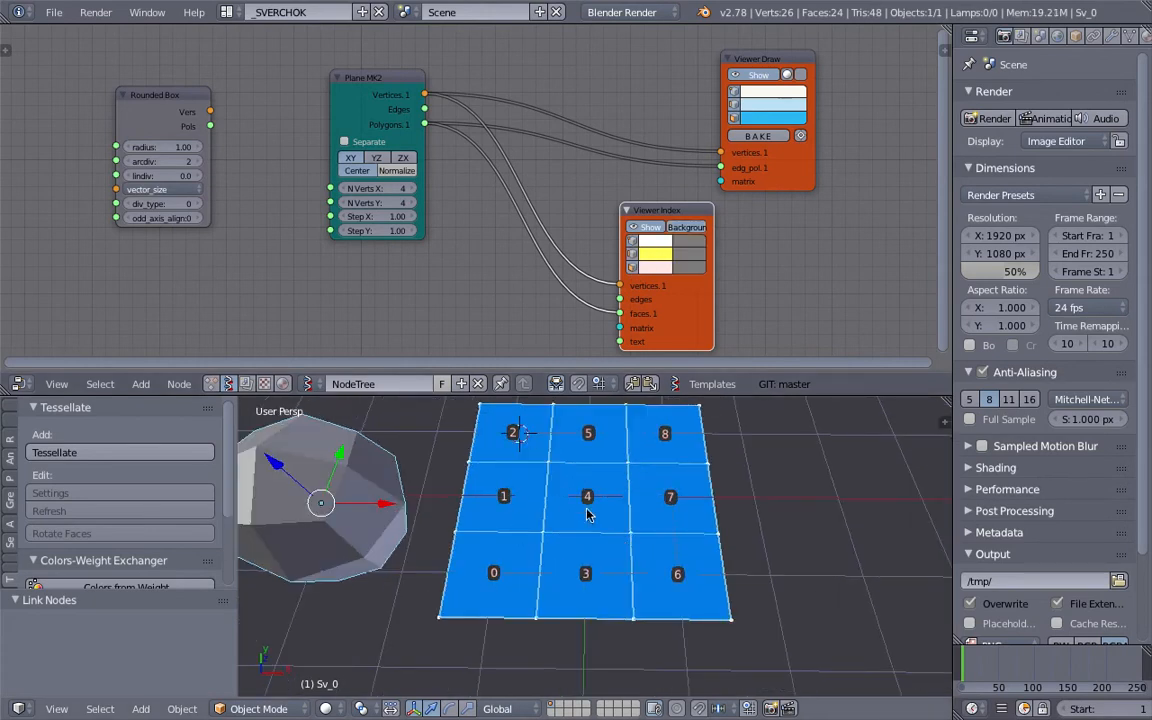
left_click(665, 432)
middle_click_drag(643, 487, 668, 448)
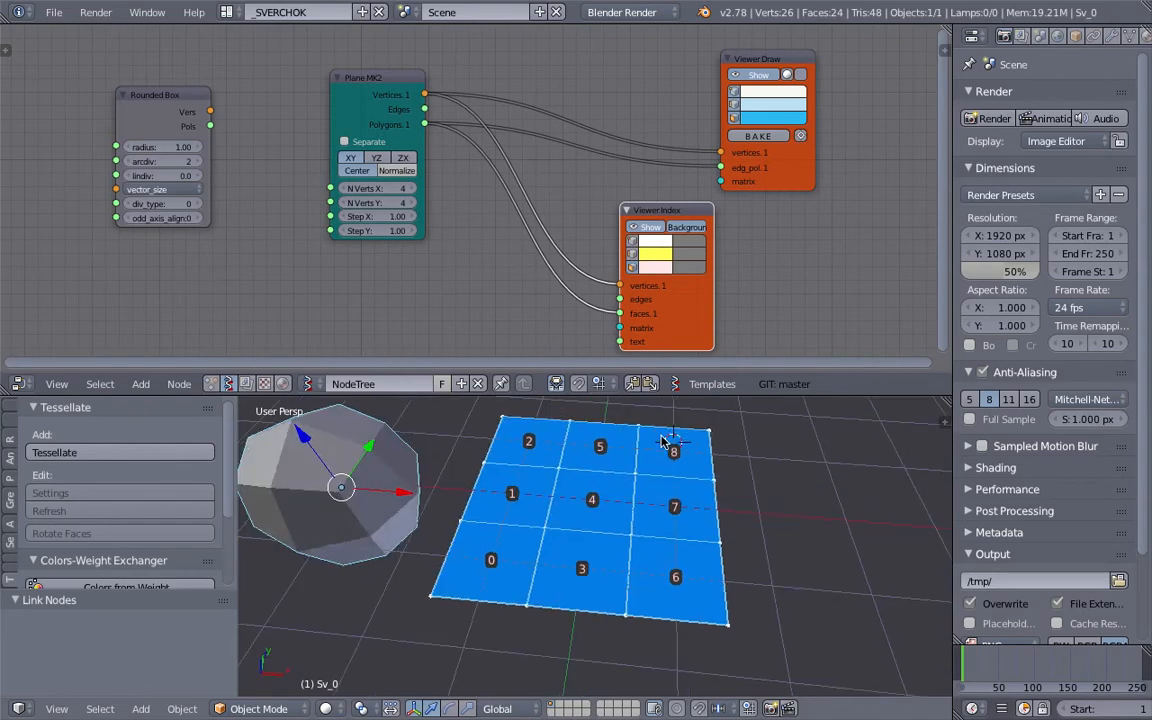
Reposition the Viewer Index and Viewer Draw nodes farther from the Plane node and save the file
left_click_drag(702, 288, 744, 281)
left_click_drag(786, 182, 830, 160)
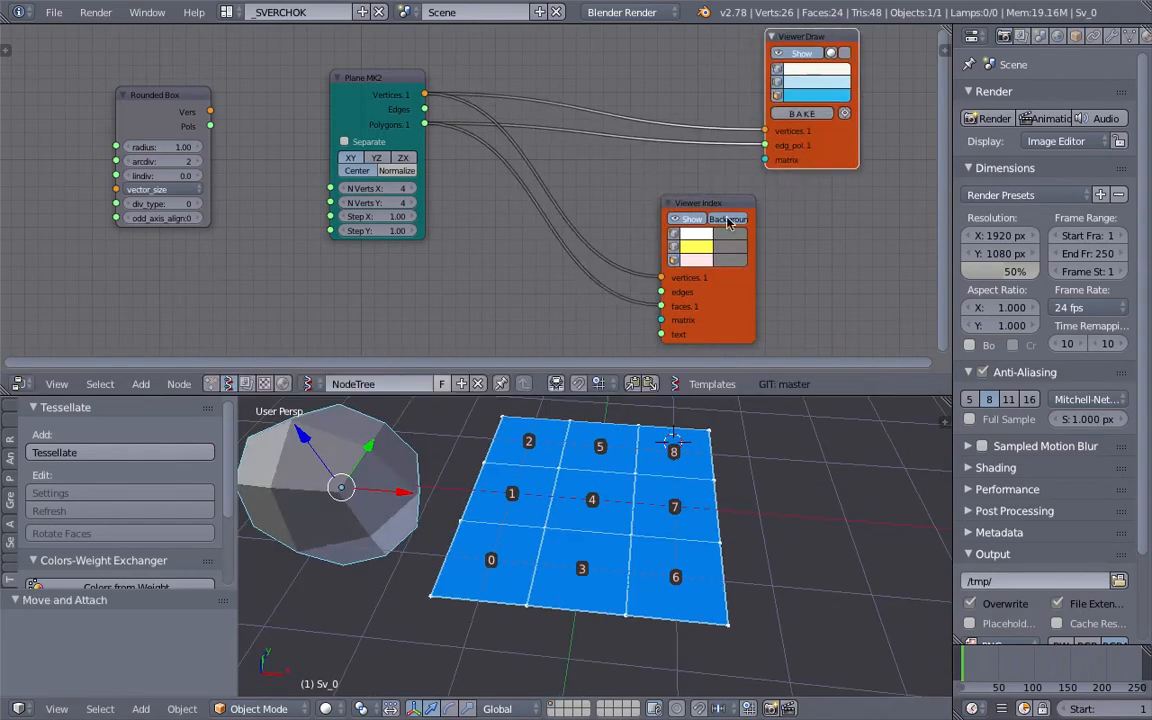
left_click_drag(718, 205, 748, 202)
key("ctrl+s")
left_click(748, 202)
Point out corner faces 0, 2, 6 and 8 of the plane with the 3D cursor
middle_click_drag(590, 430, 532, 528)
left_click(513, 565)
left_click(536, 440)
left_click(662, 583)
left_click(671, 450)
middle_click_drag(745, 499, 733, 494)
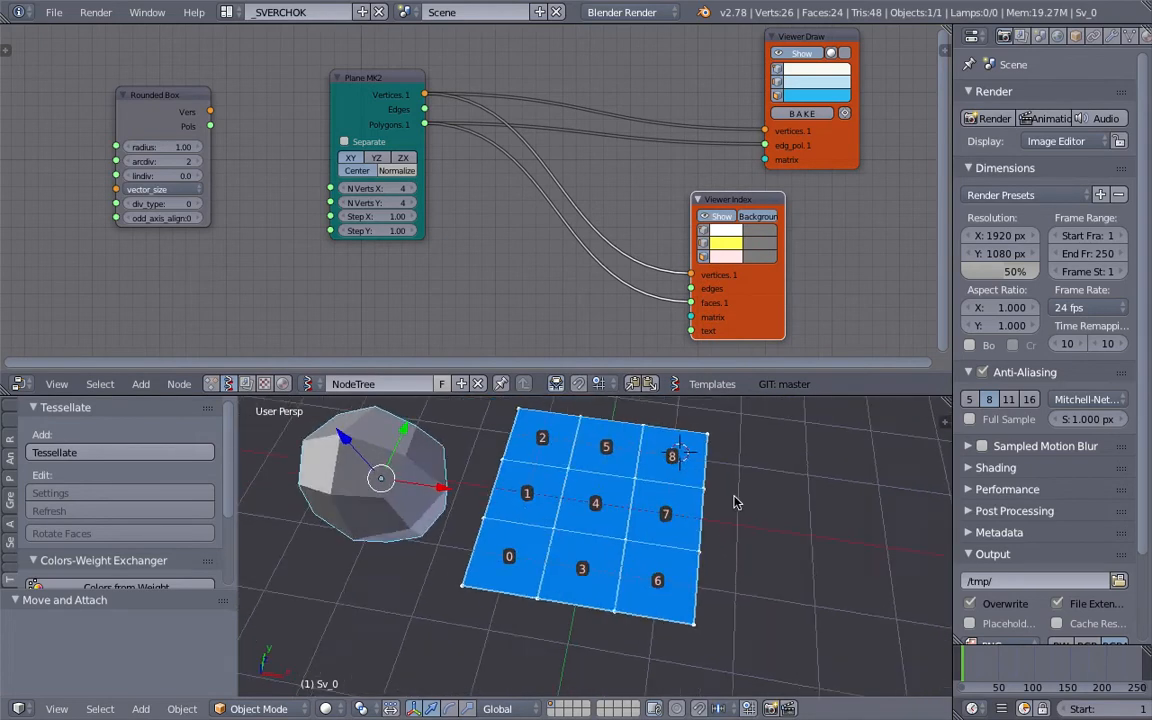
Widen the Viewer Index node and save the file over the existing version
left_click_drag(782, 306, 847, 316)
key("ctrl+s")
left_click(826, 318)
Search for "inde" and add an Index To Mask node below the Plane node
middle_click_drag(418, 288, 351, 253)
scroll(438, 272, "down", 1)
key("alt+space")
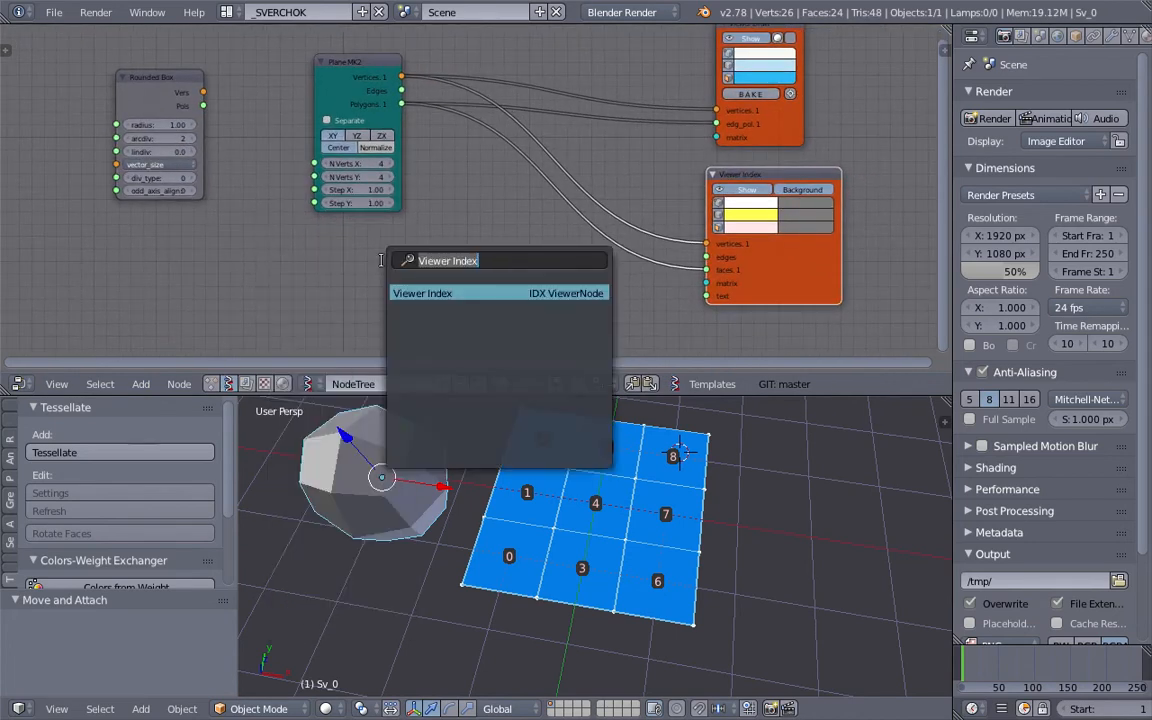
type("inde")
key("Down")
key("Down")
key("Return")
left_click(383, 265)
scroll(383, 265, "up", 1)
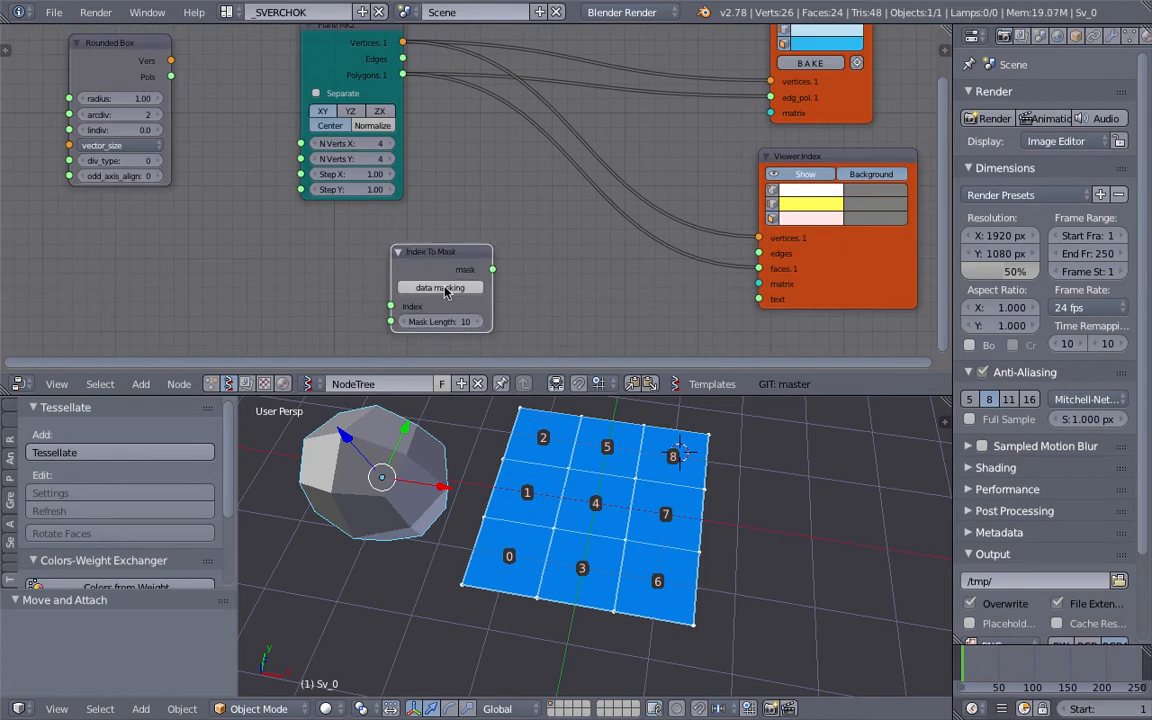
Try the data masking option of the Index To Mask node
left_click(443, 288)
left_click_drag(438, 271, 450, 241)
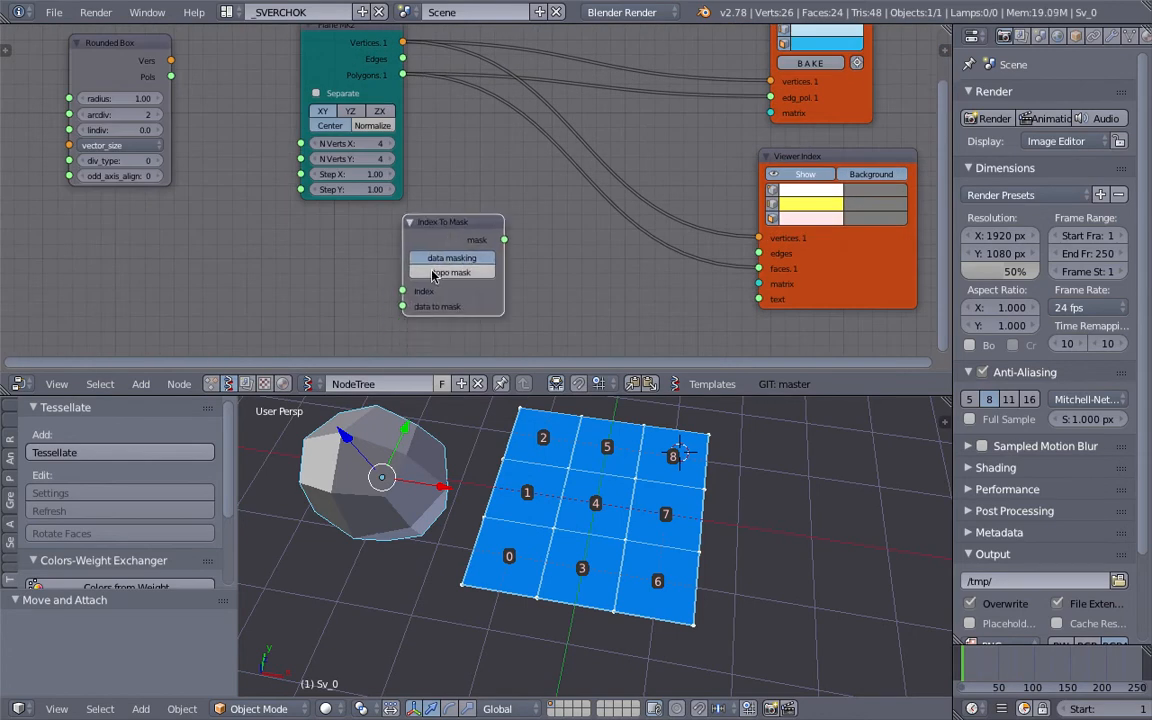
left_click(453, 260)
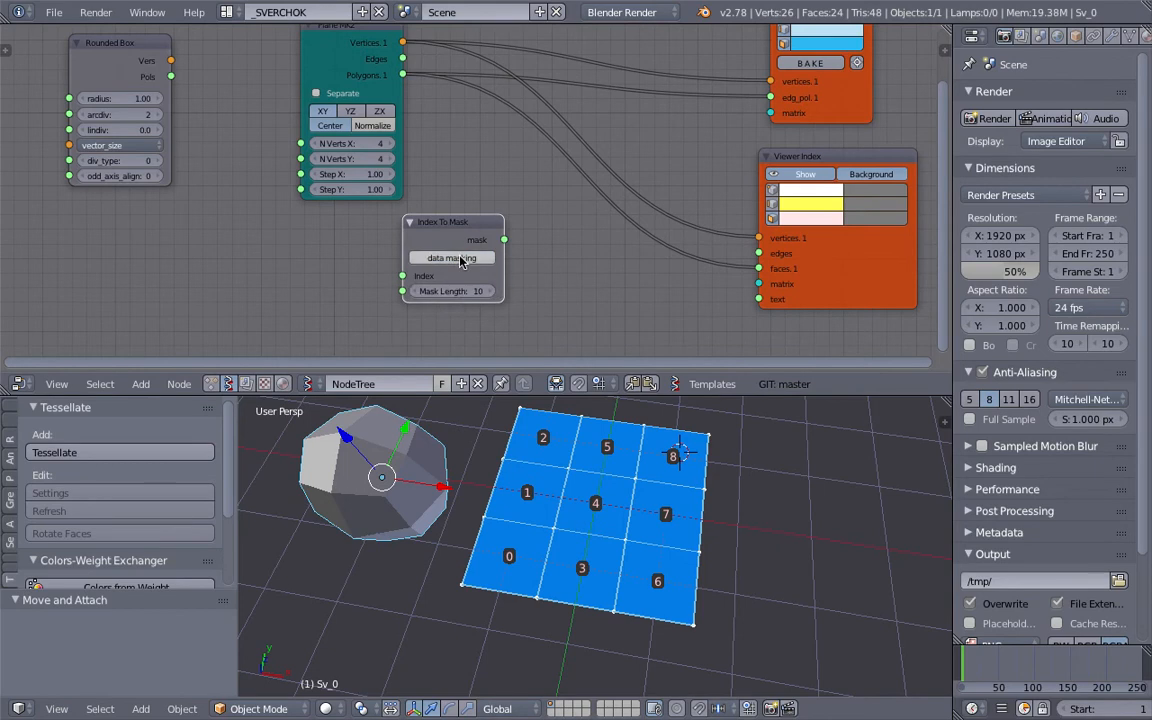
Set the Index To Mask node's Mask Length to 9 and shift the node slightly away from the Plane node
middle_click_drag(626, 478, 650, 488)
left_click(464, 295)
type("9")
key("Return")
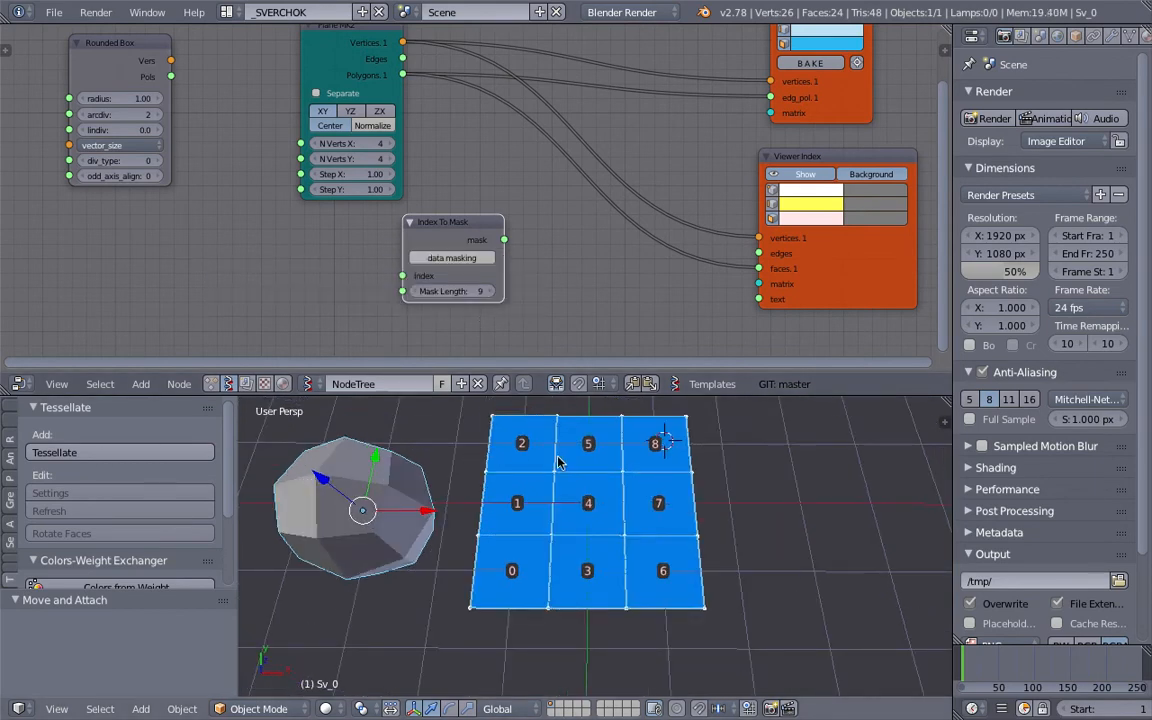
left_click_drag(458, 228, 479, 226)
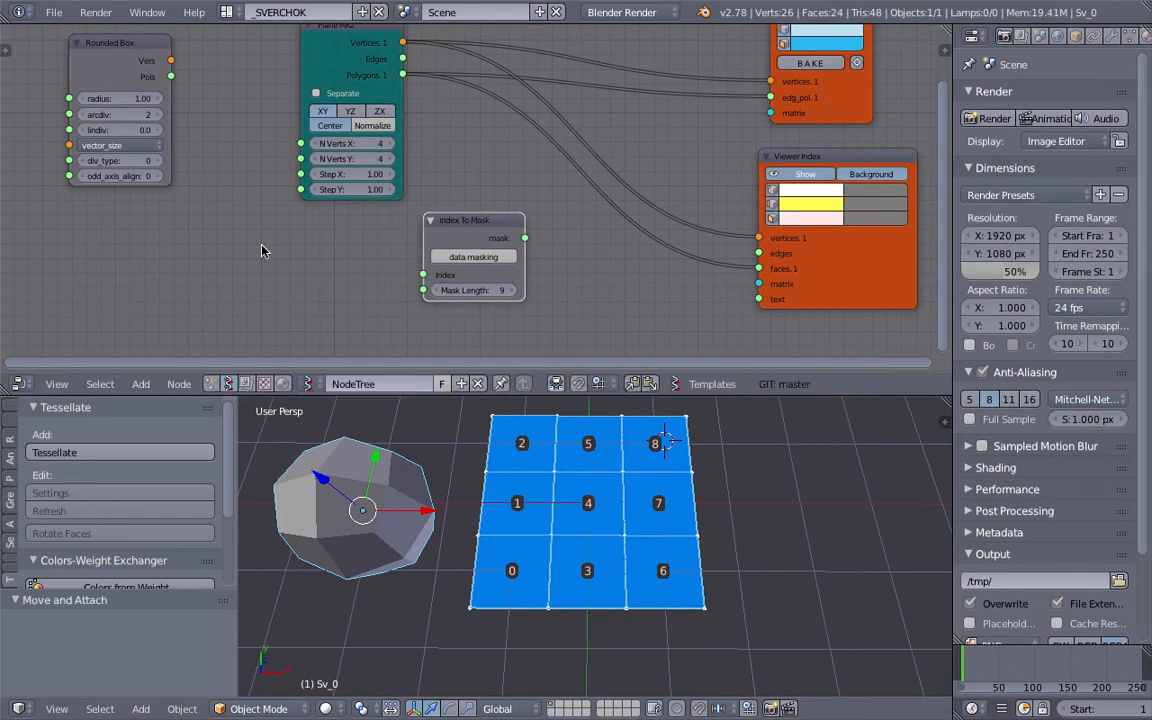
Add a List Input node beside Index To Mask, set its List Length to 4, and save the file
key("space")
type("list i")
key("Down")
key("Return")
left_click(340, 237)
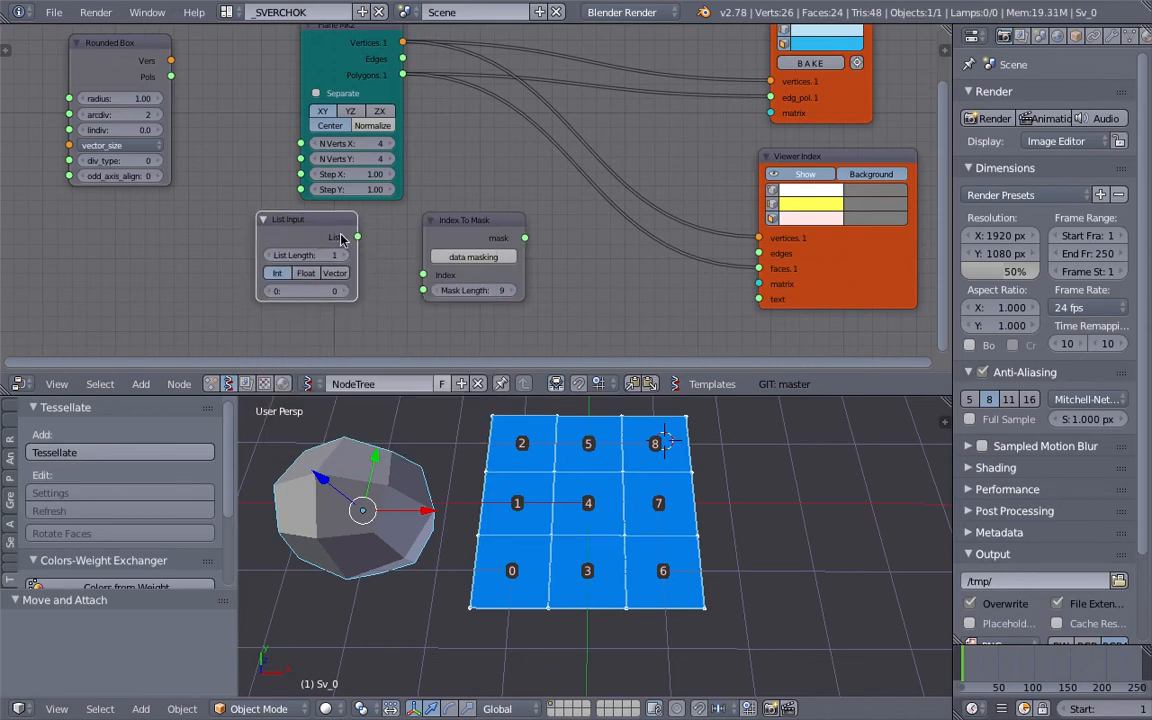
left_click(342, 256)
left_click(340, 256)
left_click(338, 256)
middle_click_drag(336, 257, 415, 218)
scroll(336, 240, "up", 2)
key("ctrl+s")
left_click(335, 225)
Set List Input items 1, 2 and 3 to the corner face indices 2, 6 and 8
scroll(526, 505, "down", 1)
middle_click_drag(526, 505, 530, 568)
scroll(525, 547, "up", 1)
key("ctrl+s")
left_click(530, 570)
left_click(524, 610)
left_click(321, 281)
type("2")
left_click(390, 298)
left_click(326, 297)
type("6")
left_click(397, 304)
left_click(326, 315)
type("8")
left_click(377, 315)
Connect the List Input's output to the Index To Mask node's Index input, tidy the node positions, and save the file
left_click_drag(354, 201, 430, 245)
left_click_drag(493, 203, 466, 211)
middle_click_drag(466, 211, 445, 219)
left_click_drag(445, 219, 427, 225)
left_click_drag(821, 207, 839, 191)
scroll(839, 191, "down", 1)
middle_click_drag(585, 164, 535, 247)
key("ctrl+s")
left_click(535, 185)
Add a List Mask (out) node onto the link between the Plane's Polygons output and the Viewer Index faces input
key("shift+a")
left_click(533, 245)
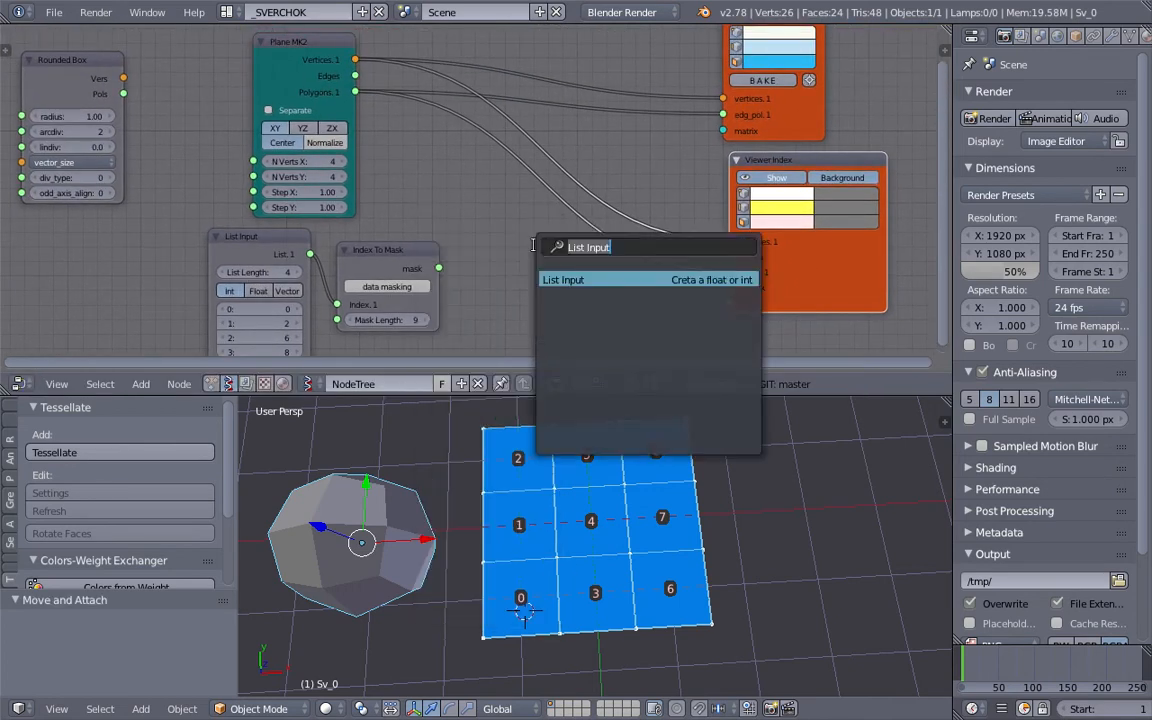
type("list i")
key("ctrl+a")
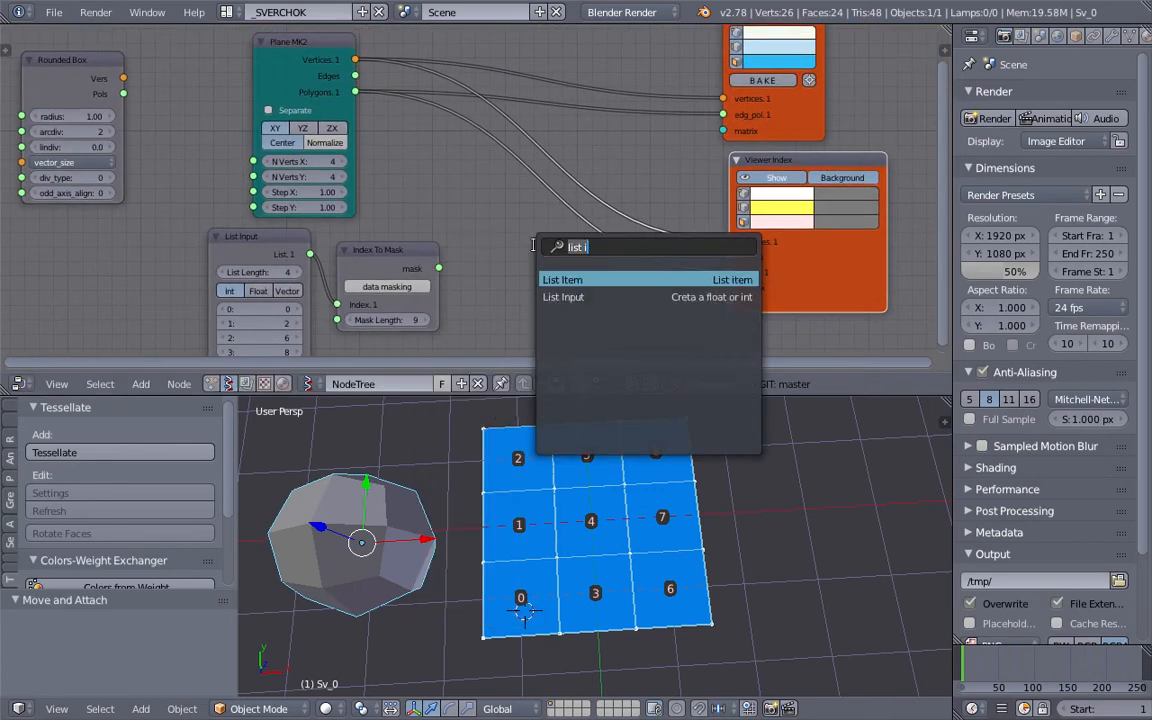
type("list mas")
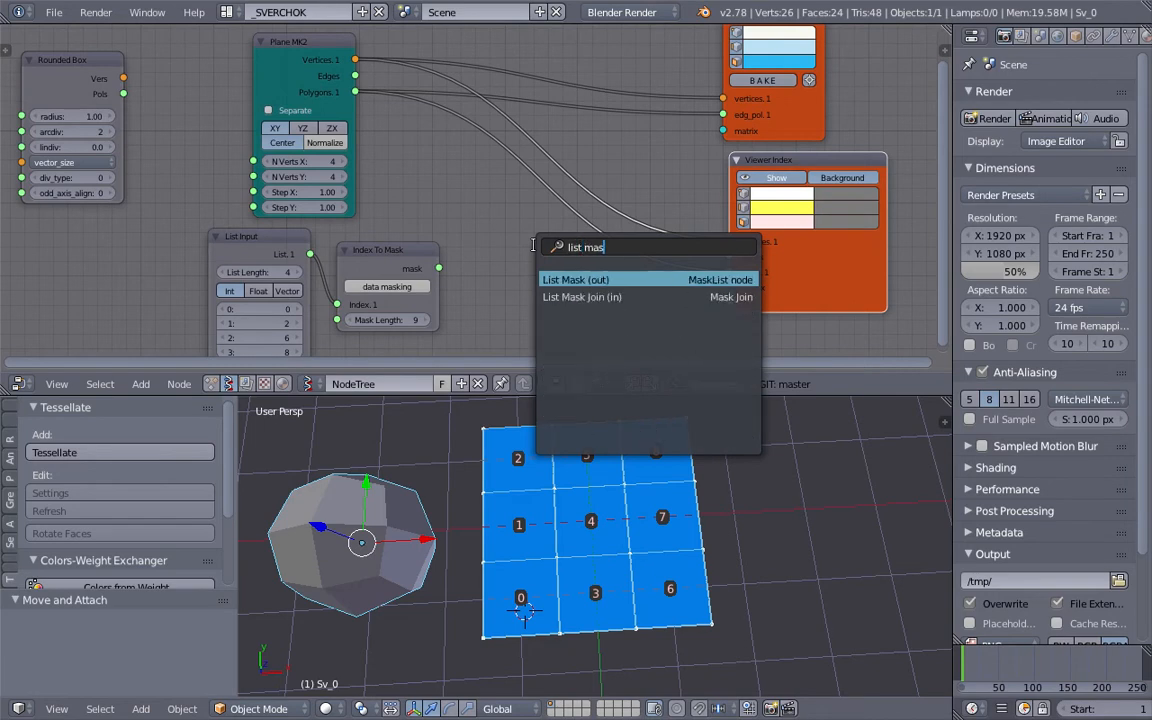
key("Return")
left_click(528, 226)
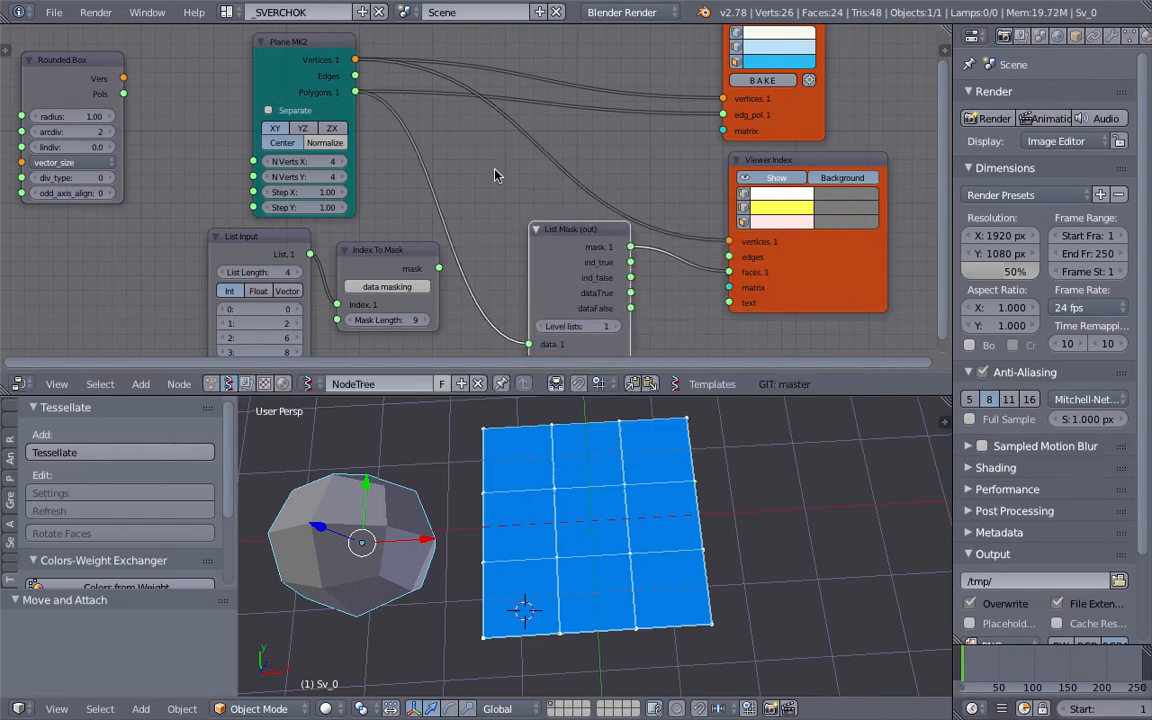
Connect Index To Mask's output to List Mask's mask input and dataTrue to Viewer Index faces, with Level lists set to 2
middle_click_drag(418, 223, 440, 200)
middle_click_drag(504, 270, 504, 261)
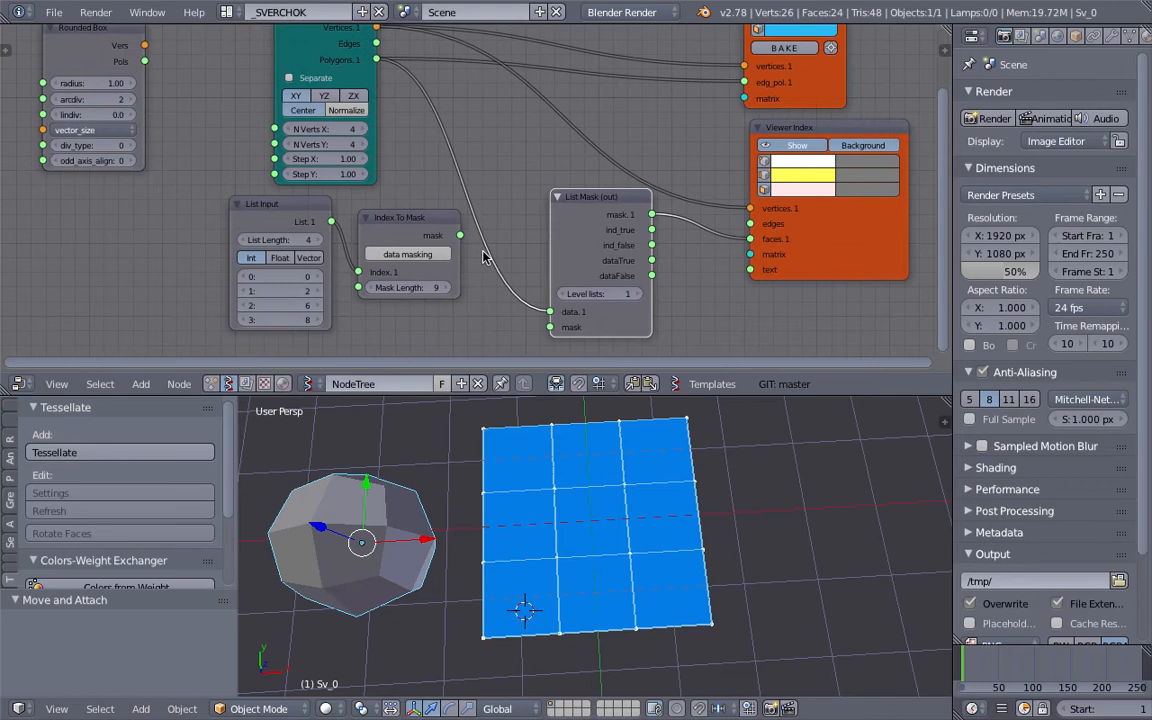
mouse_move(445, 233)
left_mouse_down()
mouse_move(437, 256)
mouse_move(550, 327)
left_mouse_up()
left_click_drag(651, 260, 750, 239)
middle_click_drag(755, 465, 733, 484)
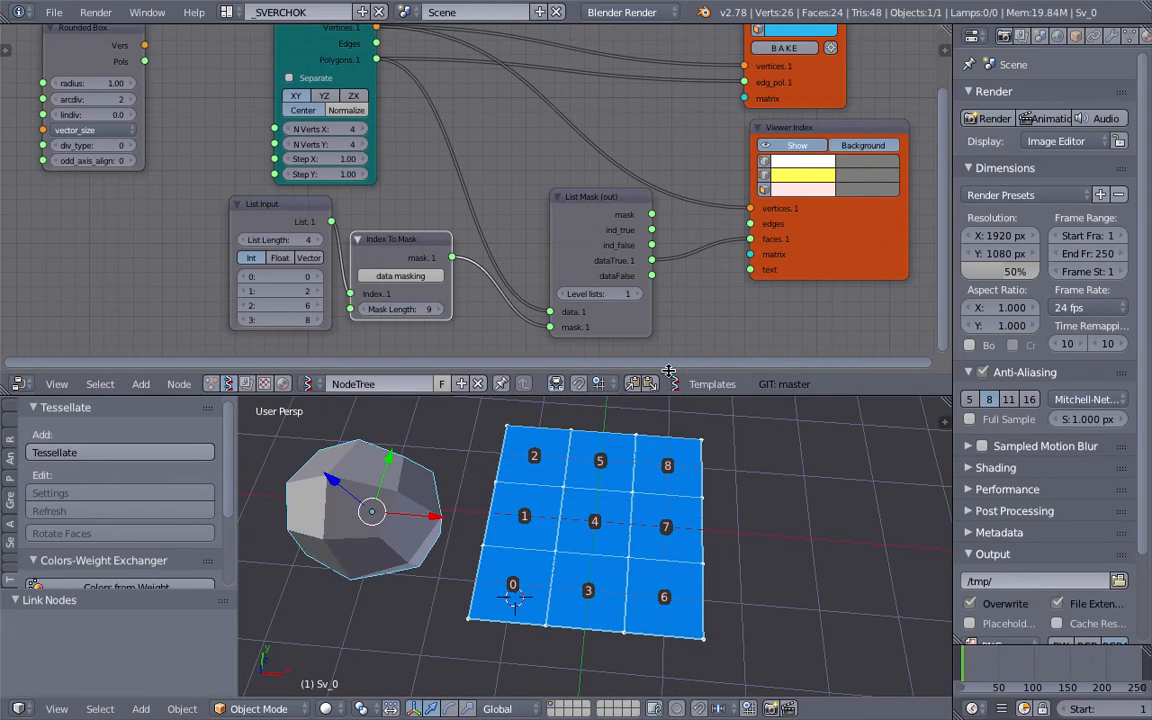
left_click(637, 294)
Delete the Viewer Index node, reposition List Mask, and connect its dataTrue output to Viewer Draw's edg_pol input
middle_click_drag(678, 548, 685, 523)
middle_click_drag(810, 137, 712, 183)
left_click(712, 183)
key("x")
left_click_drag(532, 245, 537, 171)
left_click_drag(559, 232, 647, 128)
Examine the masked plane faces in the 3D viewport, pointing at them with the 3D cursor
middle_click_drag(681, 476, 571, 541)
scroll(571, 541, "up", 1)
left_click(556, 545)
left_click(521, 653)
left_click(706, 598)
scroll(557, 588, "down", 2)
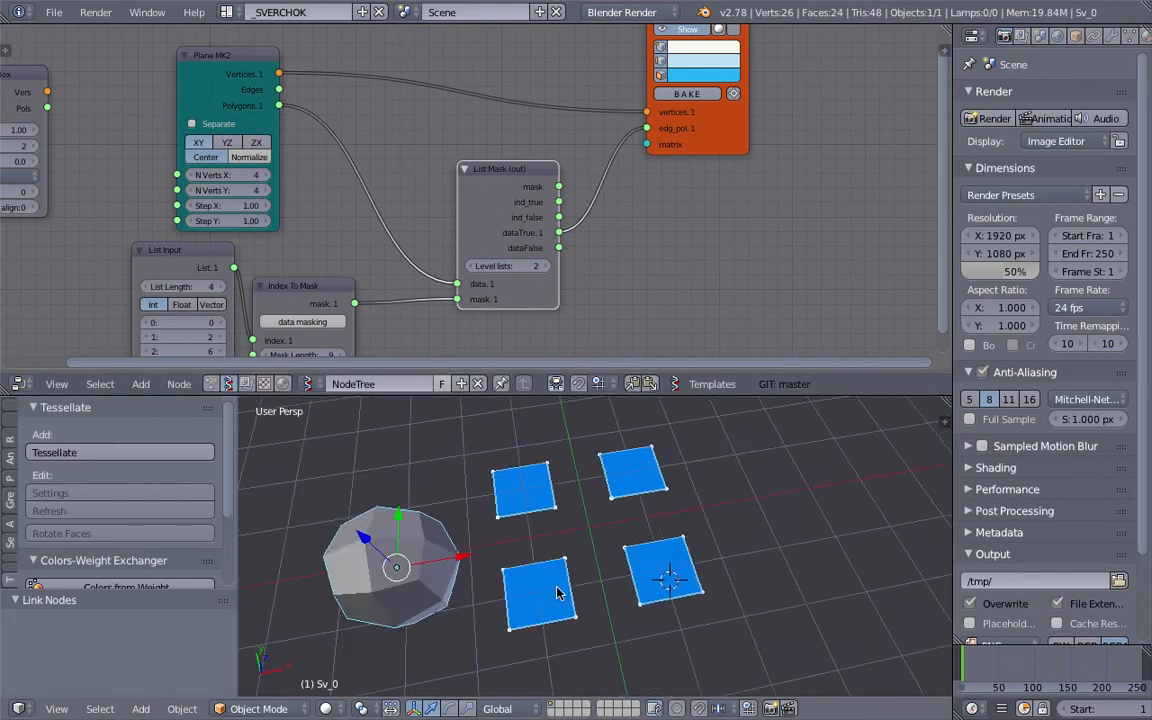
Examine the four separate corner faces of the masked plane, marking each one with the 3D cursor
middle_click_drag(558, 593, 545, 591)
left_click(532, 590)
left_click(646, 579)
left_click(648, 472)
left_click(592, 573)
left_click(531, 463)
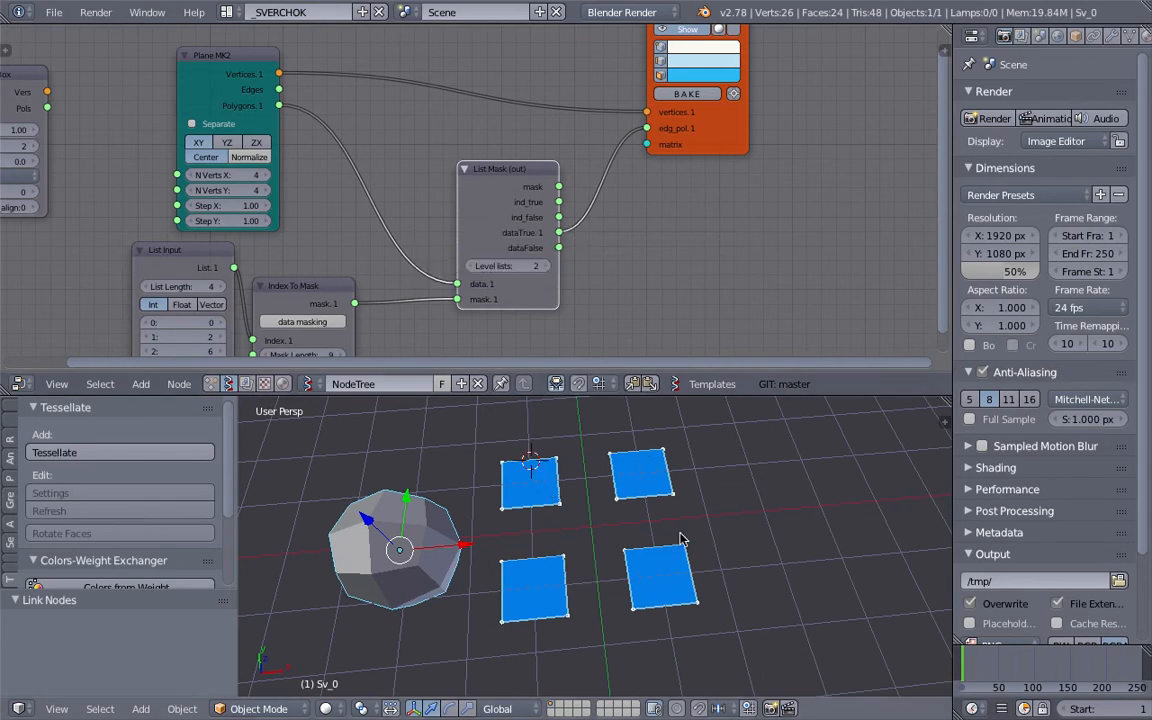
middle_click_drag(575, 502, 558, 497)
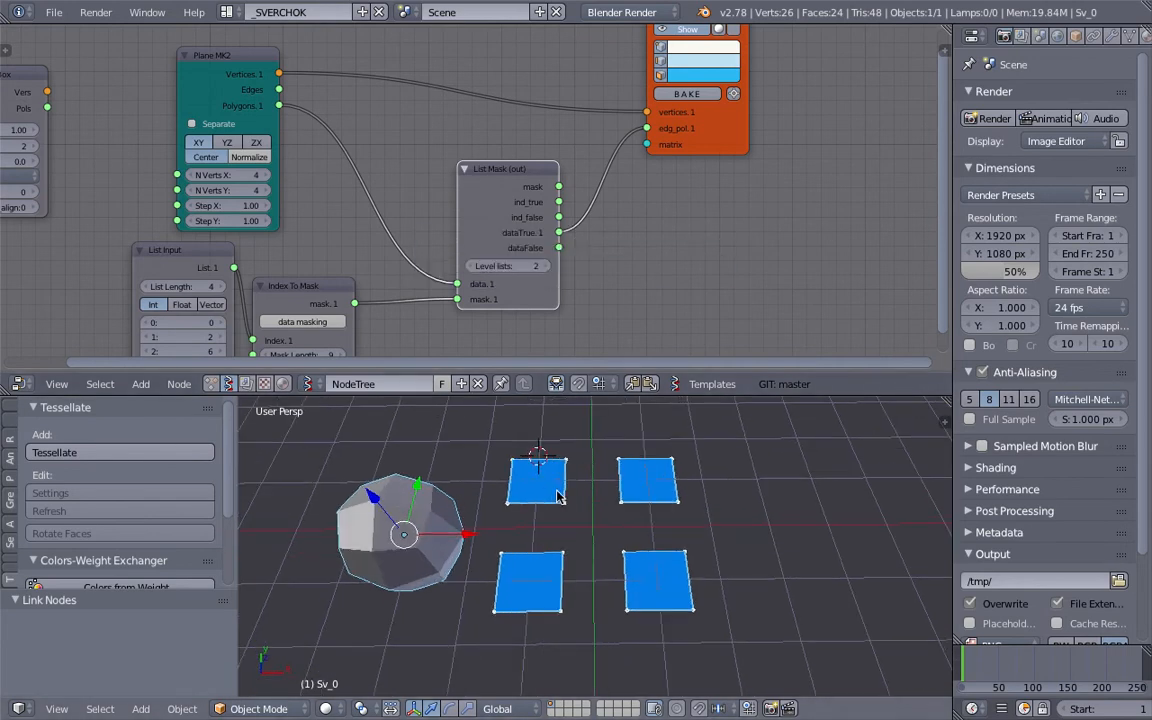
Connect List Mask's dataFalse output to Viewer Draw's edg_pol input in place of dataTrue, and save the file
left_click_drag(558, 247, 646, 128)
key("ctrl+s")
left_click(620, 541)
left_click(692, 471)
left_click(497, 427)
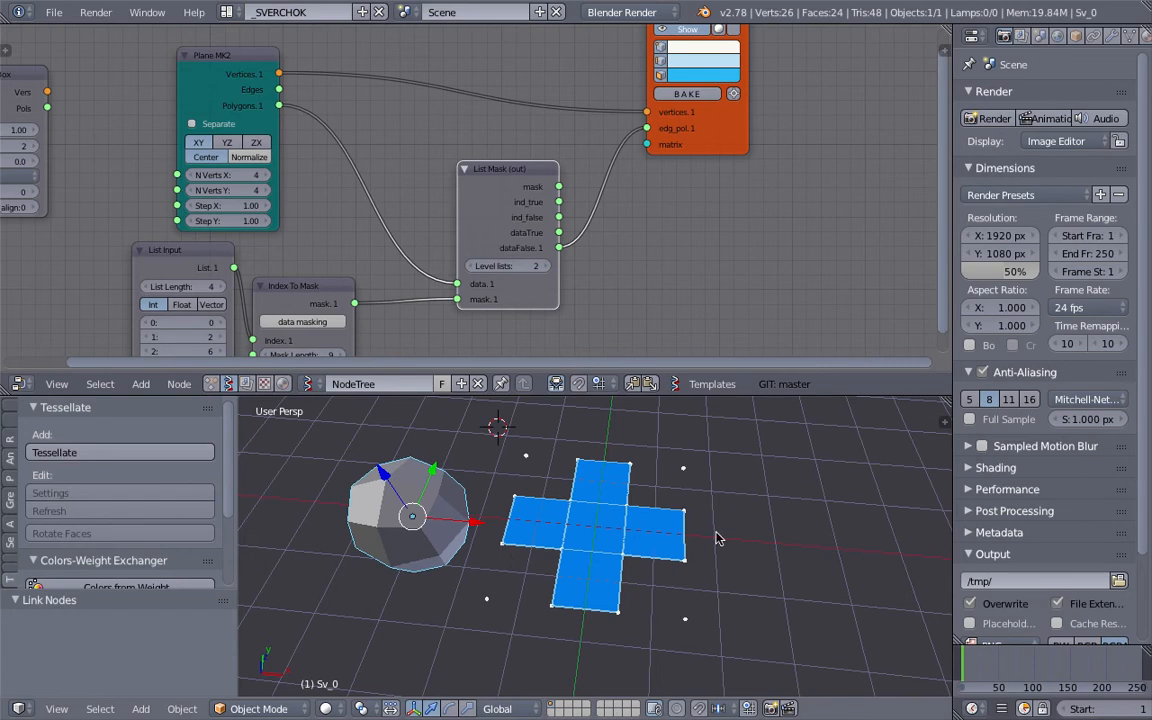
Move the Viewer Draw node aside and insert a Delete Loose node on the link carrying the plane's vertices
middle_click_drag(679, 145, 600, 155)
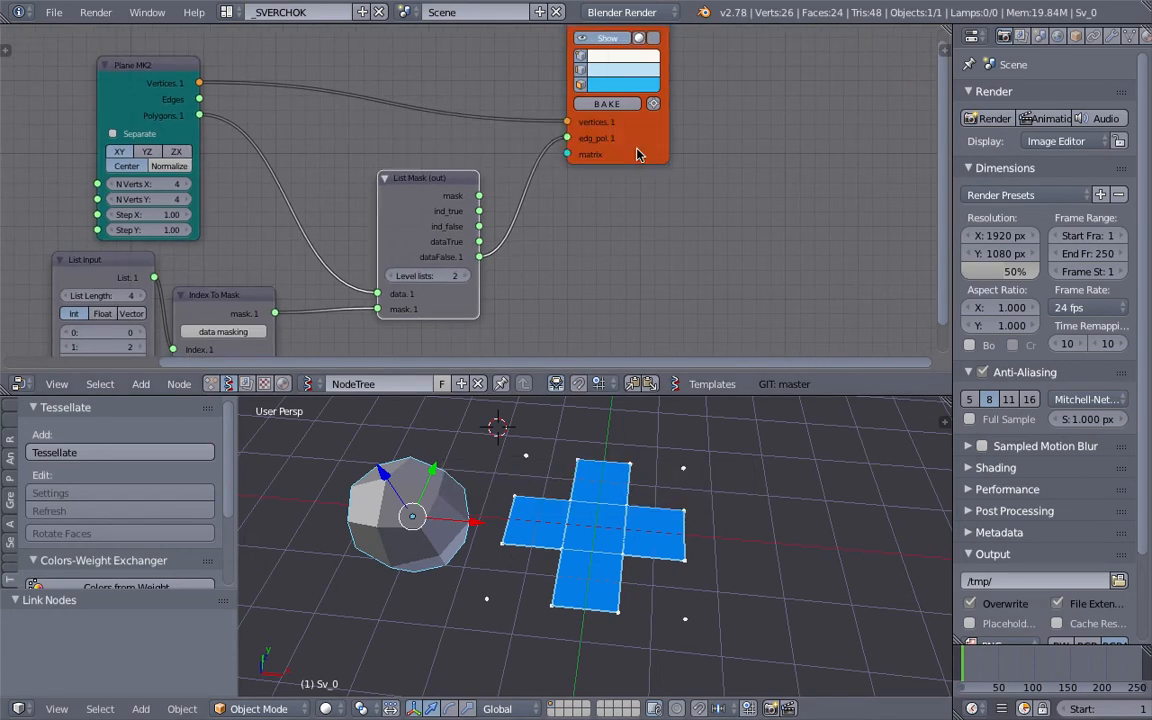
left_click_drag(637, 153, 778, 140)
key("alt+space")
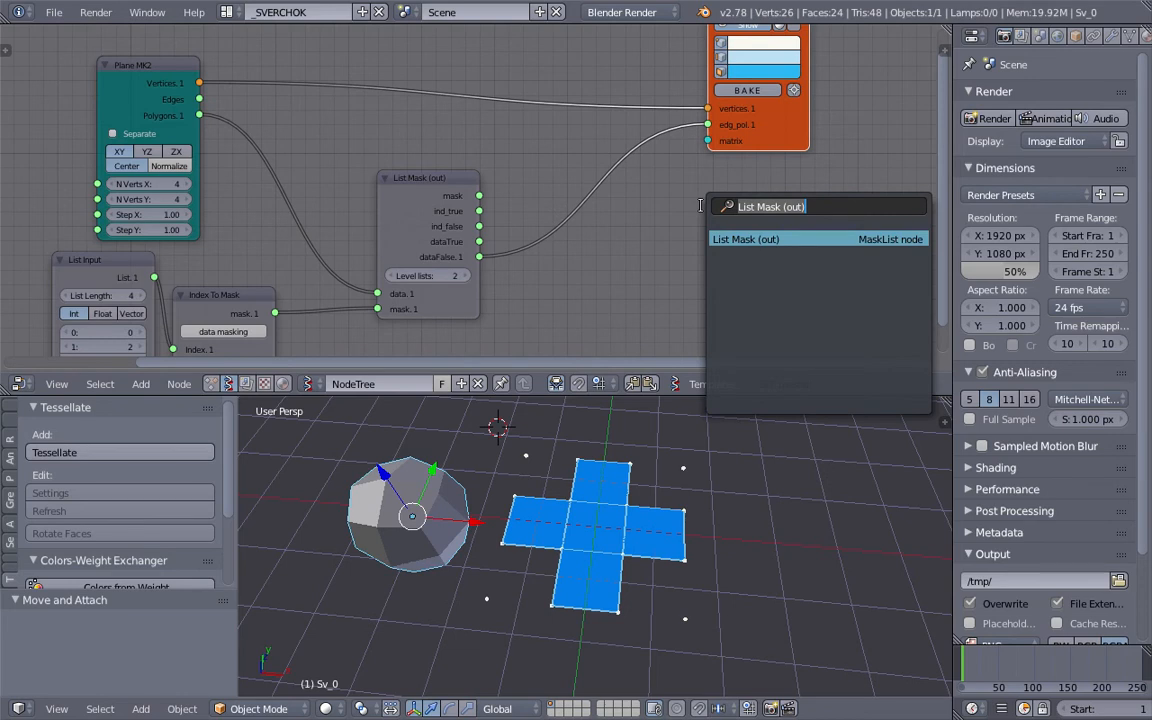
type("dele")
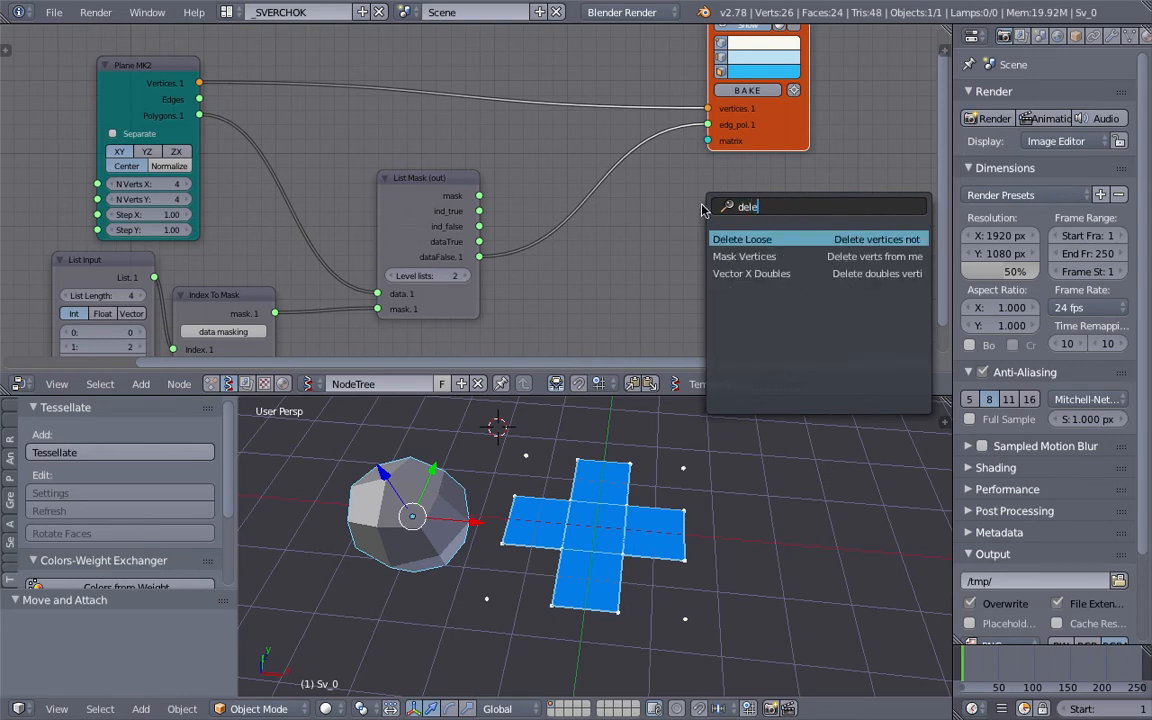
key("Return")
left_click(560, 80)
Route List Mask's dataFalse through Delete Loose's PolyEdge input and output into Viewer Draw's edg_pol, and save the file
left_click_drag(479, 257, 548, 139)
left_click_drag(649, 108, 714, 127)
middle_click_drag(752, 646, 648, 571)
key("ctrl+s")
left_click(648, 569)
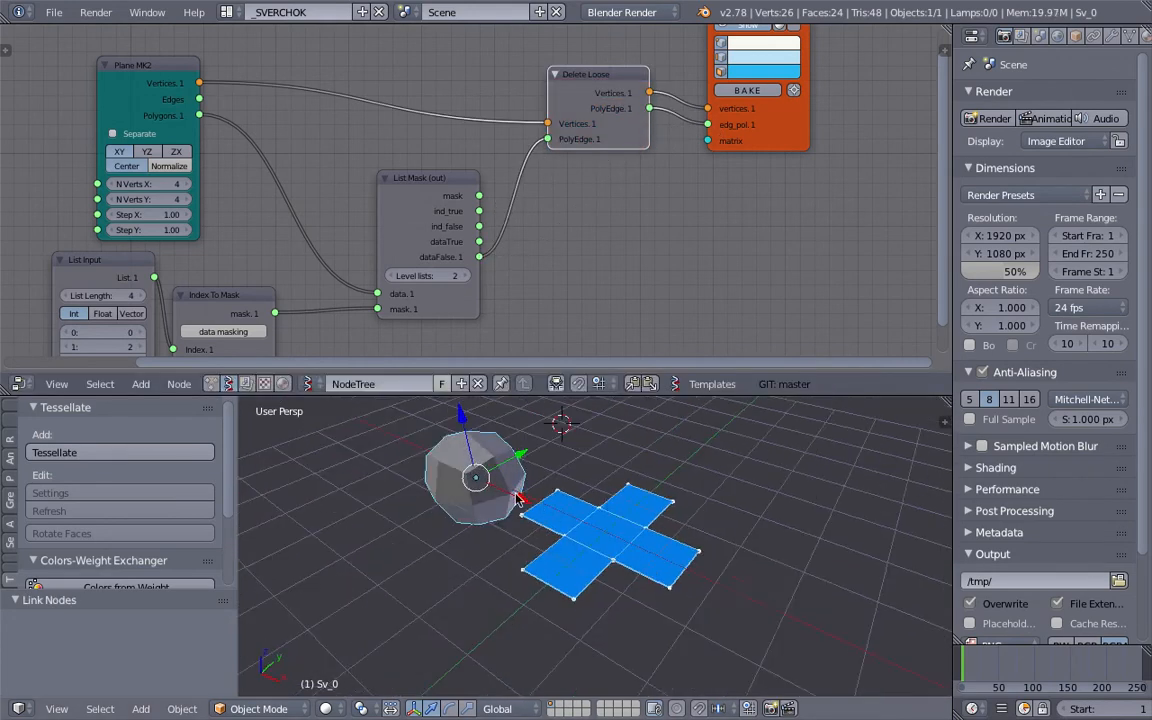
middle_click_drag(516, 497, 564, 527)
mouse_move(661, 499)
middle_mouse_down()
mouse_move(735, 460)
mouse_move(627, 579)
mouse_move(614, 572)
mouse_move(621, 546)
mouse_move(658, 524)
middle_mouse_up()
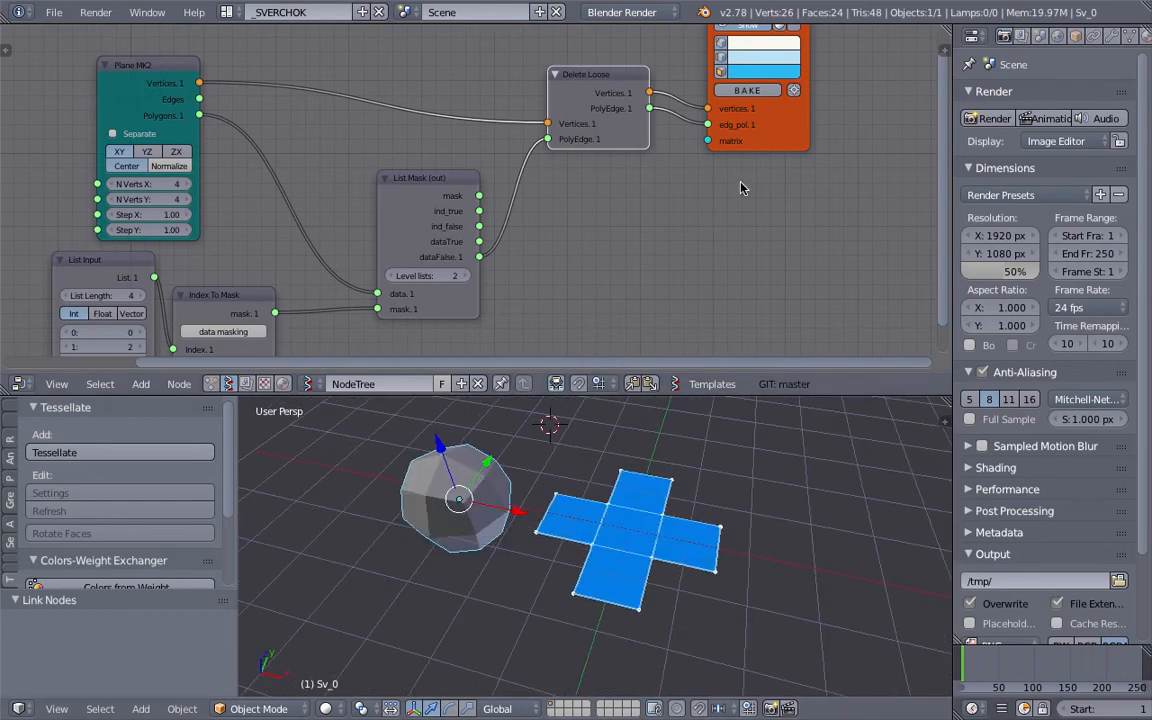
Bake the cross shape from Viewer Draw and move the baked mesh about 3.8 units along X, beside the preview
left_click(747, 90)
right_click(650, 514)
key("g")
left_click(879, 527)
scroll(879, 527, "down", 1)
middle_click_drag(840, 560, 748, 525)
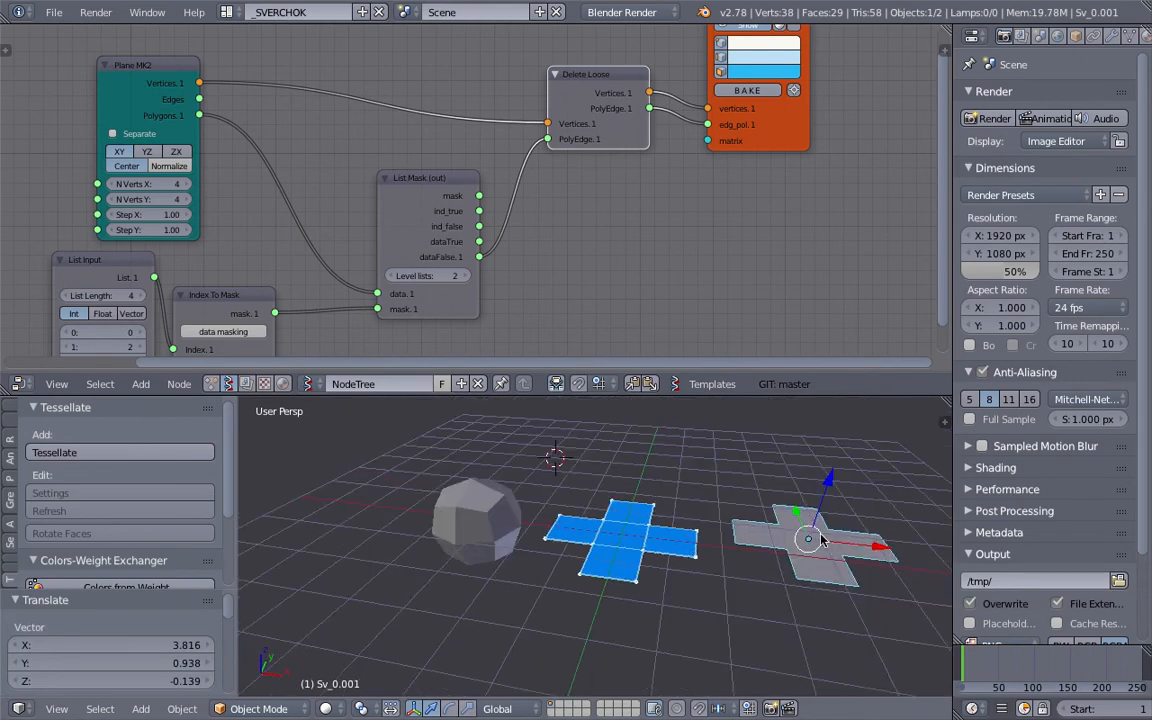
middle_click_drag(813, 543, 806, 523)
Tessellate the rounded box with the baked cross as component, using Quad fill, Adaptive XY and Constant Z
right_click(472, 480, "shift")
left_click_drag(192, 396, 188, 288)
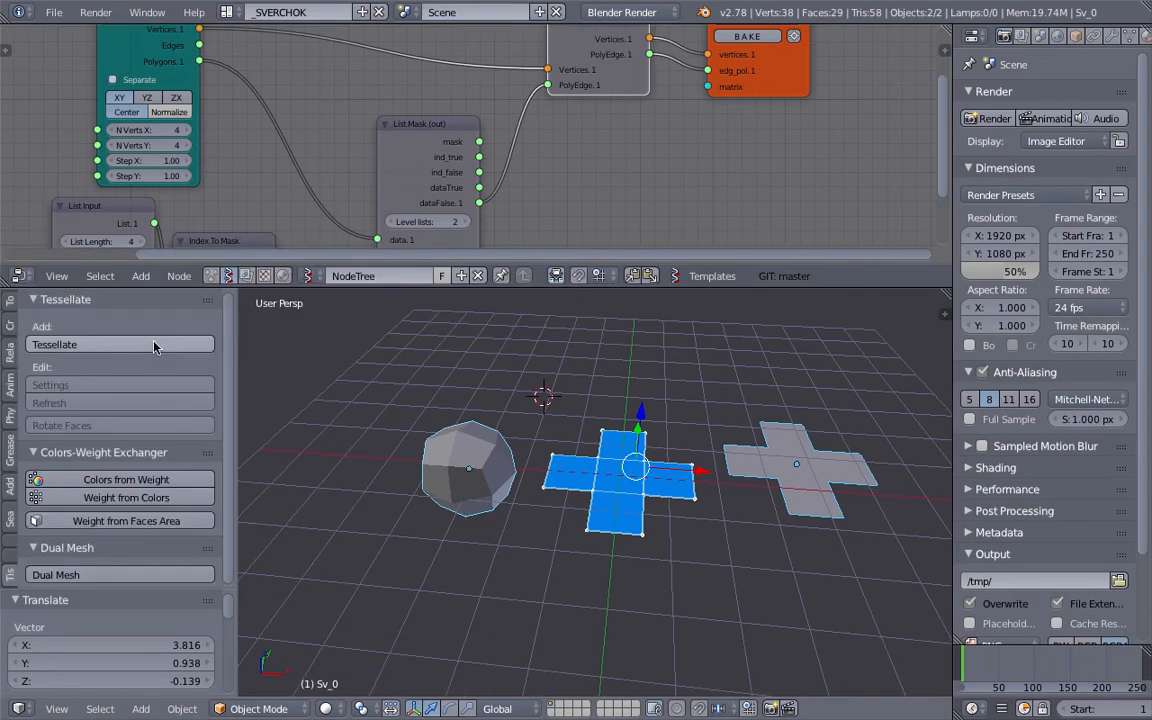
left_click(153, 346)
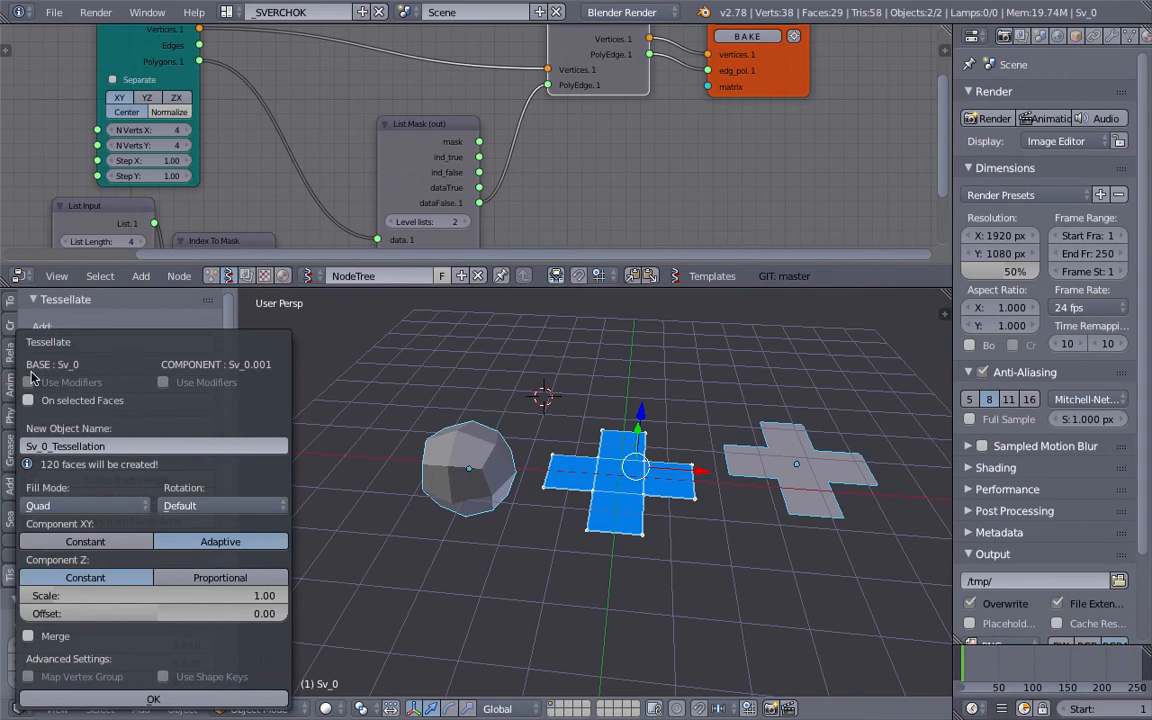
left_click(155, 700)
Move the tessellated object about 2.2 units along negative X, away from the rounded box, and save the file
key("g")
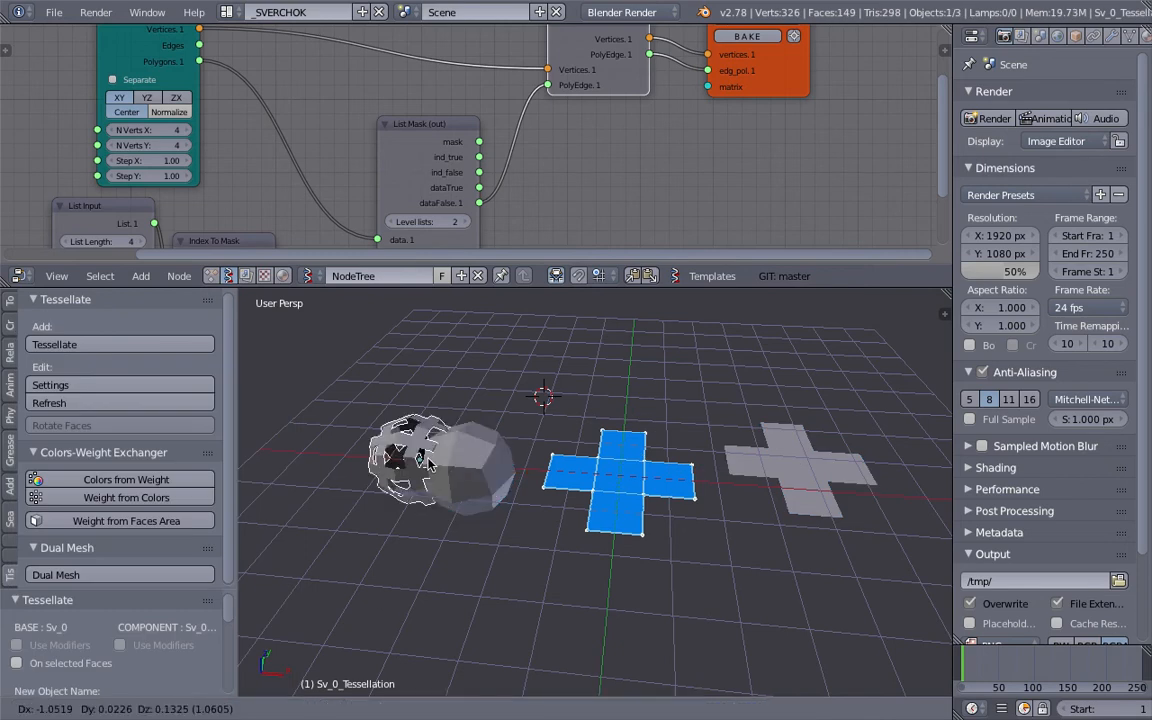
left_click(381, 470)
scroll(635, 475, "up", 4)
middle_click_drag(405, 470, 543, 509, "shift")
key("ctrl+s")
left_click(626, 464)
scroll(626, 466, "up", 3)
Add a Smooth modifier to the tessellated object with Factor 0.610 and Repeat 4, and deselect everything
left_click(1115, 36)
left_click(990, 97)
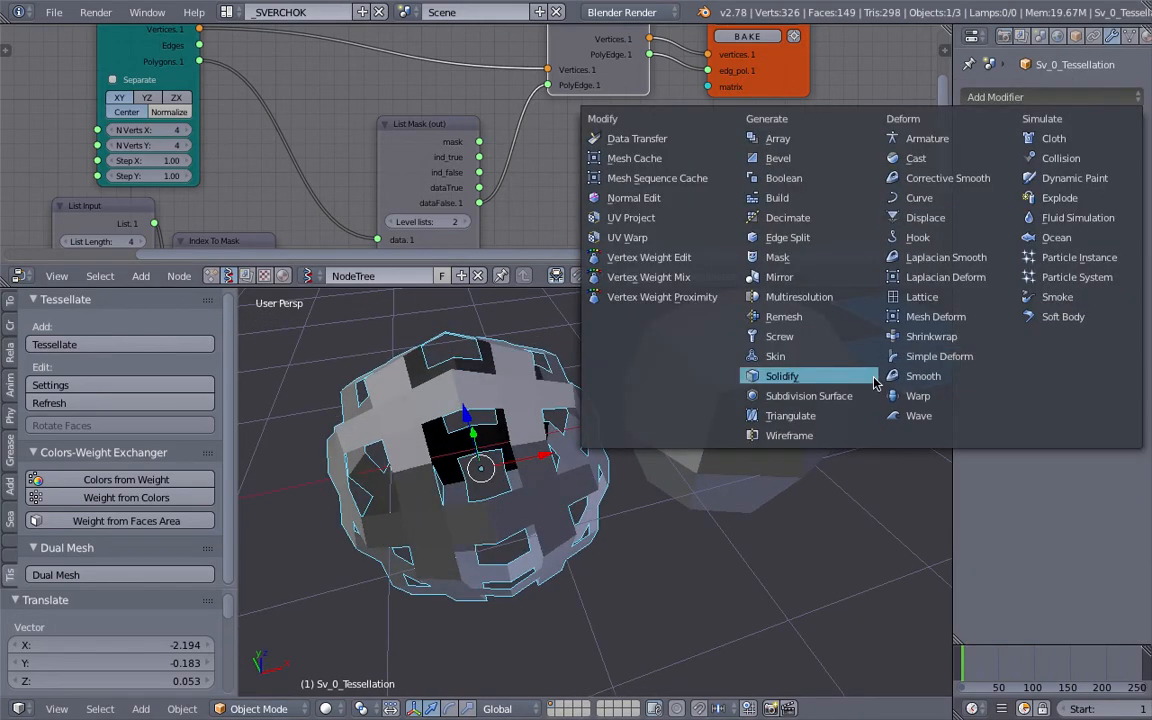
left_click(932, 376)
left_click_drag(1076, 181, 1098, 181)
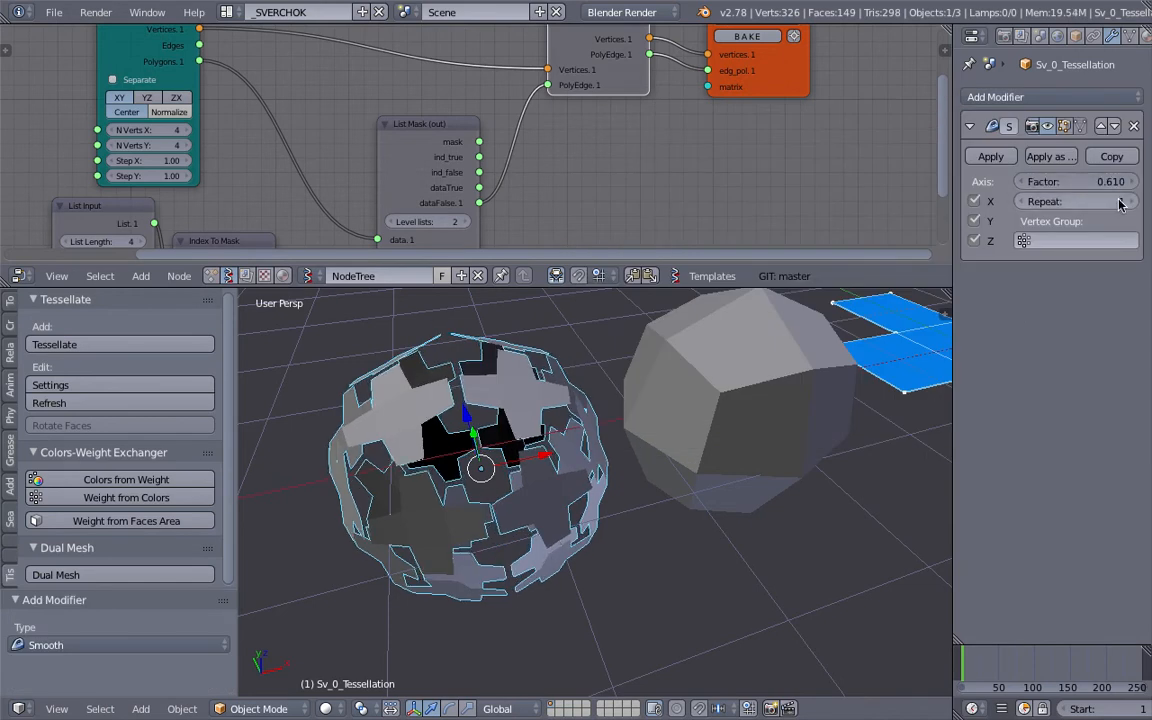
left_click(1128, 201)
left_click(1128, 201)
left_click(1128, 201)
key("a")
middle_click_drag(571, 475, 582, 555)
scroll(642, 506, "down", 3)
middle_click_drag(642, 506, 534, 425)
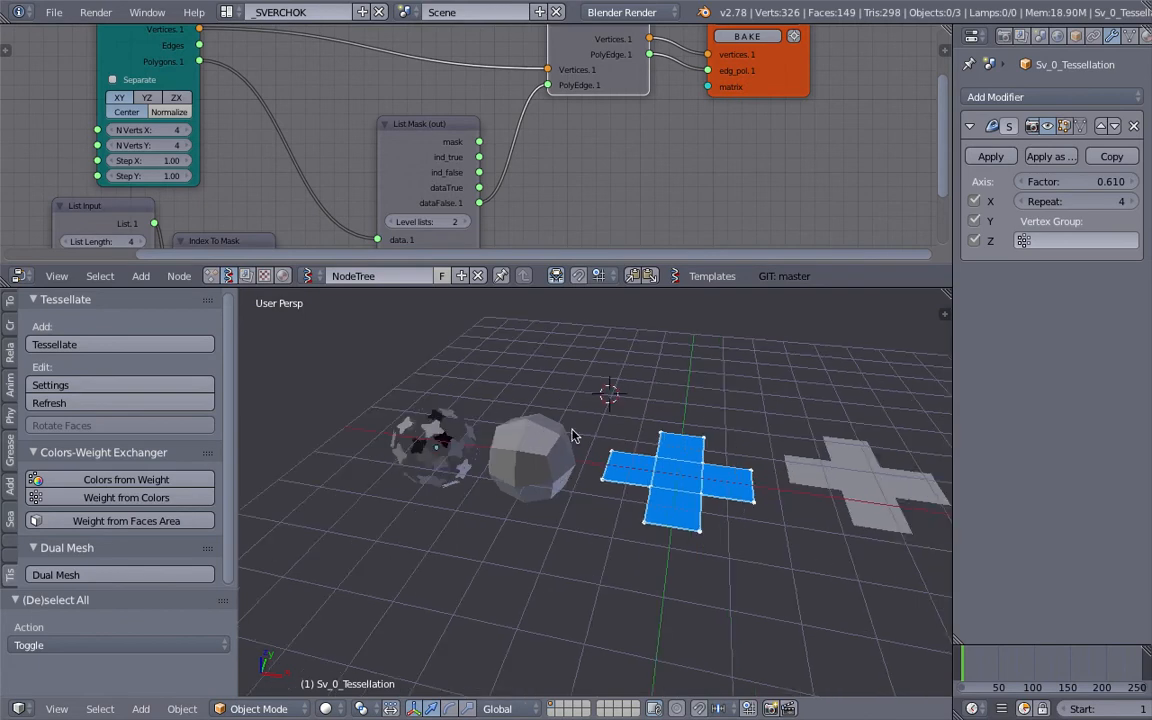
right_click(857, 484)
right_click(538, 455)
right_click(713, 465, "shift")
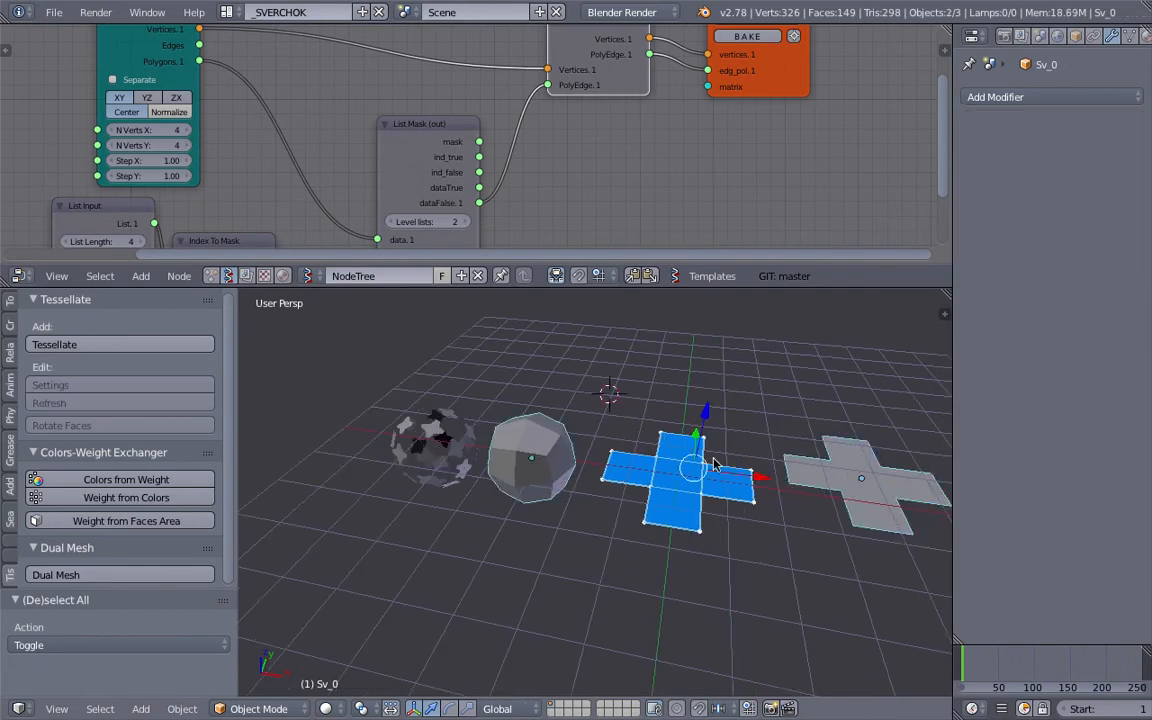
right_click(878, 468)
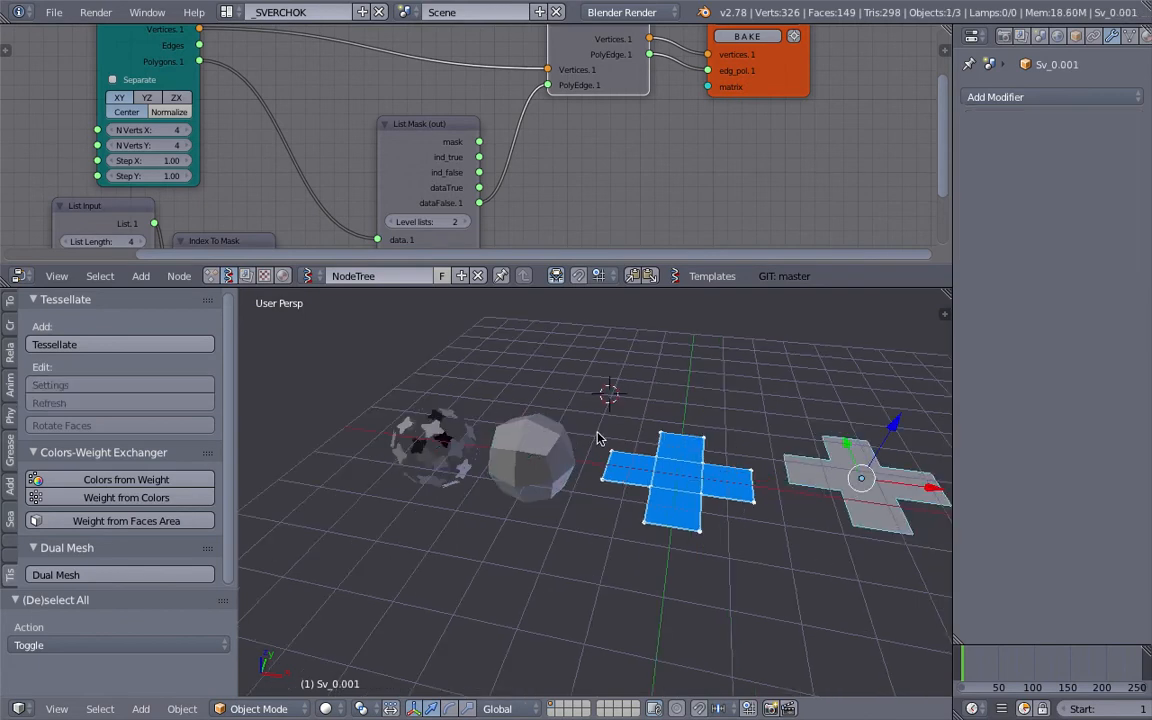
middle_click_drag(818, 456, 824, 462)
left_click(152, 344)
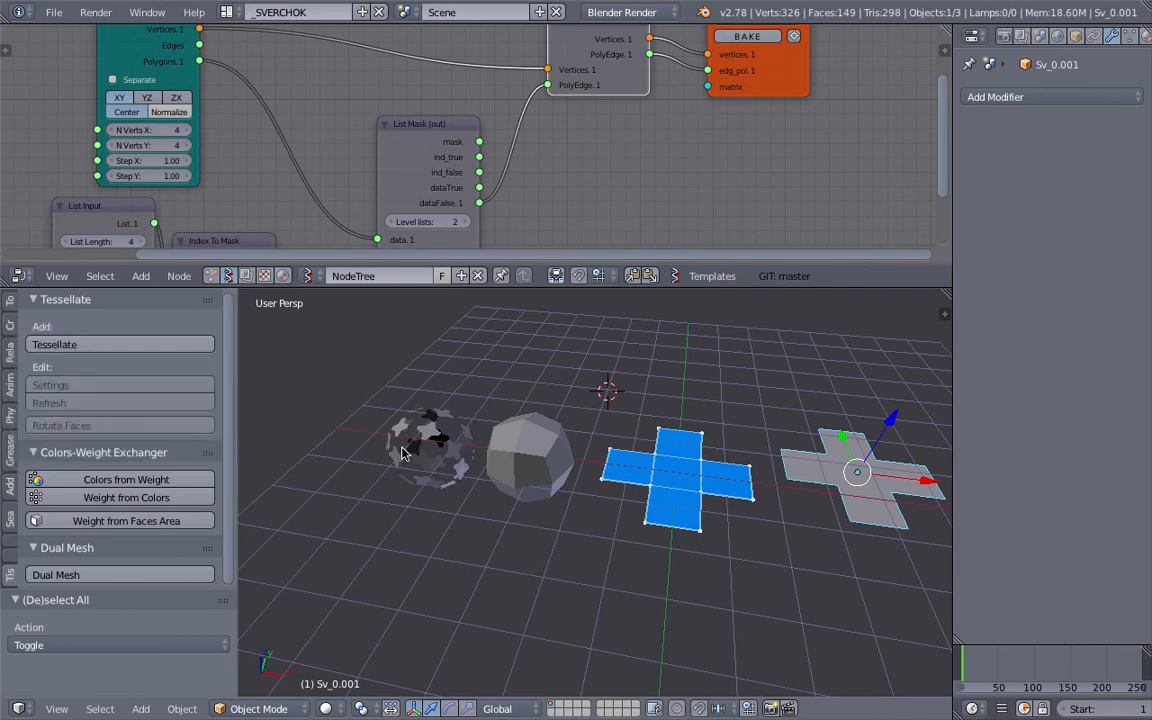
right_click(549, 473)
Tessellate the rounded box with the baked cross component again, this time with Merge enabled
right_click(818, 484)
right_click(553, 458, "shift")
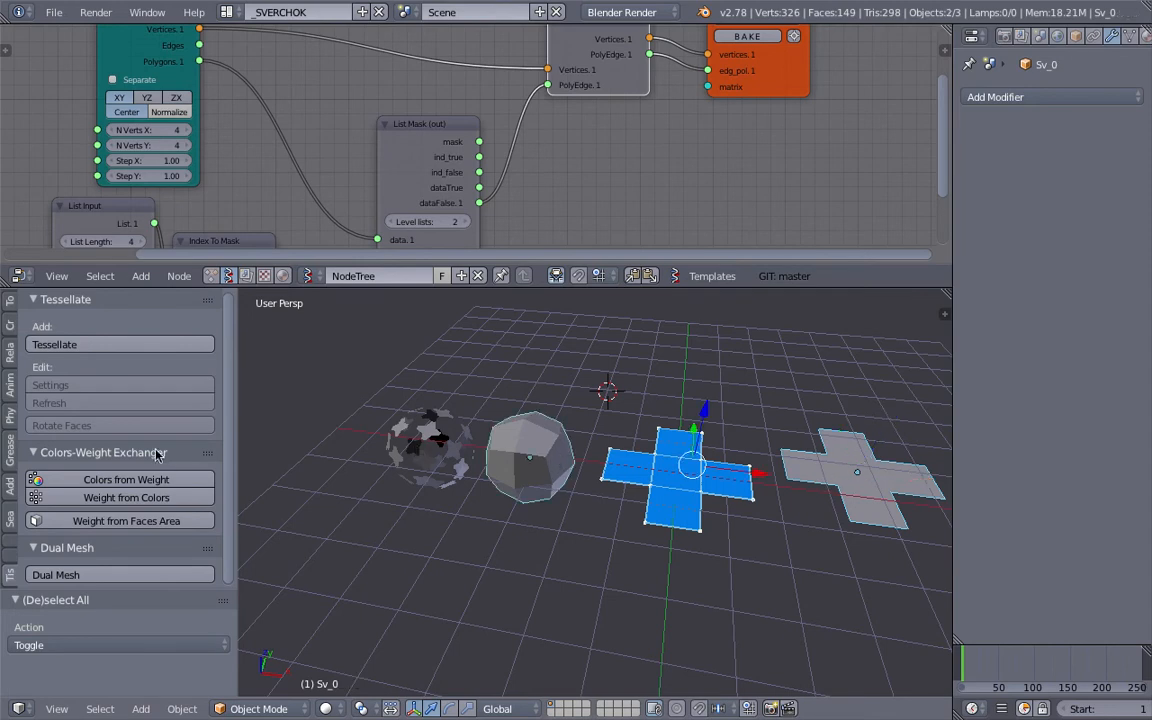
left_click(104, 350)
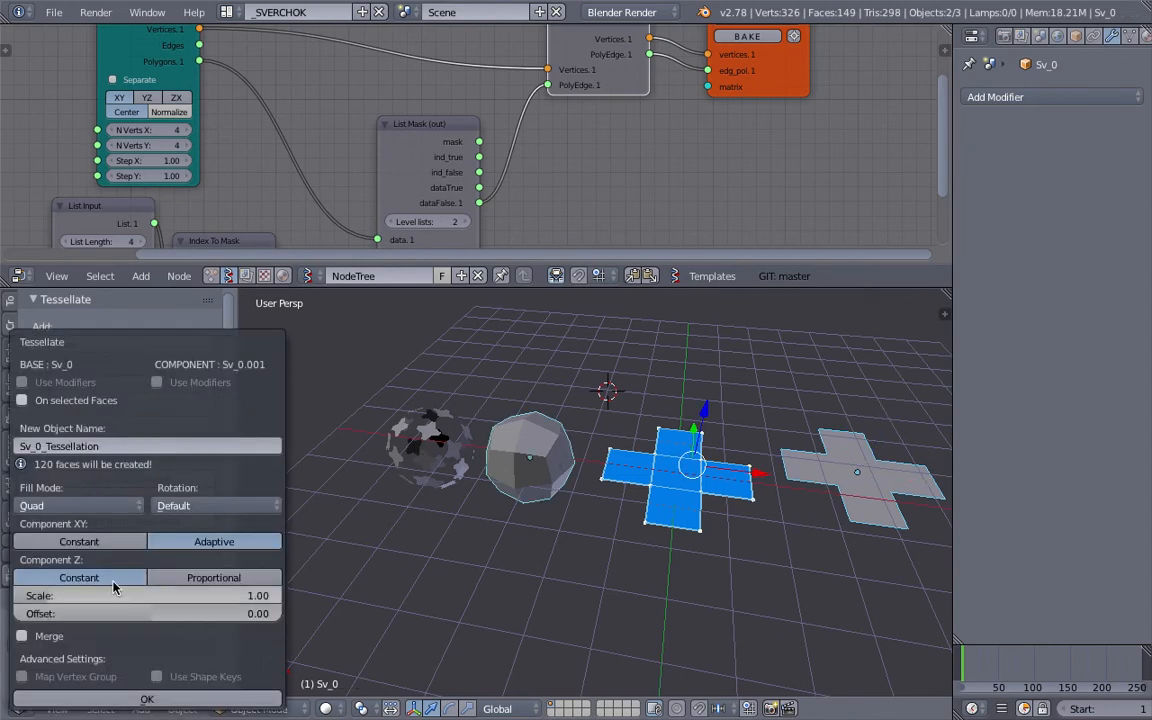
left_click(22, 636)
left_click(147, 699)
Move the merged tessellation away from the rounded box to the far side of the first tessellation
key("g")
left_click(336, 404)
middle_click_drag(340, 405, 785, 470, "shift")
key("g")
left_click(718, 505)
scroll(692, 494, "up", 3)
middle_click_drag(590, 494, 514, 474)
Add a level 2 Subdivision Surface modifier to the merged tessellation and shade it smooth
key("ctrl+2")
key("space")
type("smo")
key("Return")
scroll(549, 478, "up", 2)
middle_click_drag(653, 524, 496, 483, "shift")
Move the merged tessellation closer to the first one, make the first tessellation active, deselect everything, and save the file
key("g")
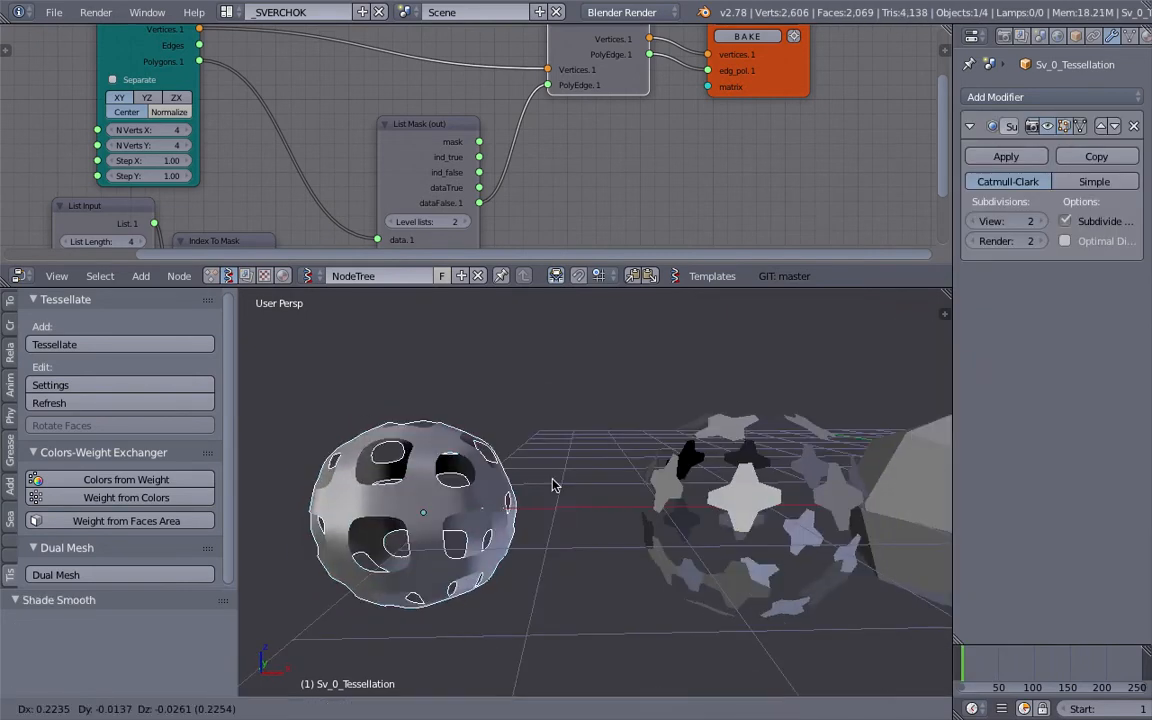
left_click(620, 485)
right_click(707, 486)
scroll(700, 488, "down", 3)
middle_click_drag(630, 495, 492, 447, "shift")
scroll(503, 495, "down", 2)
key("a")
key("ctrl+s")
left_click(549, 494)
middle_click_drag(549, 494, 596, 506)
Enlarge the node editor area and move the Viewer Draw node farther from Delete Loose
left_click_drag(627, 288, 627, 360)
scroll(633, 266, "up", 1, "shift")
left_click_drag(771, 166, 816, 180)
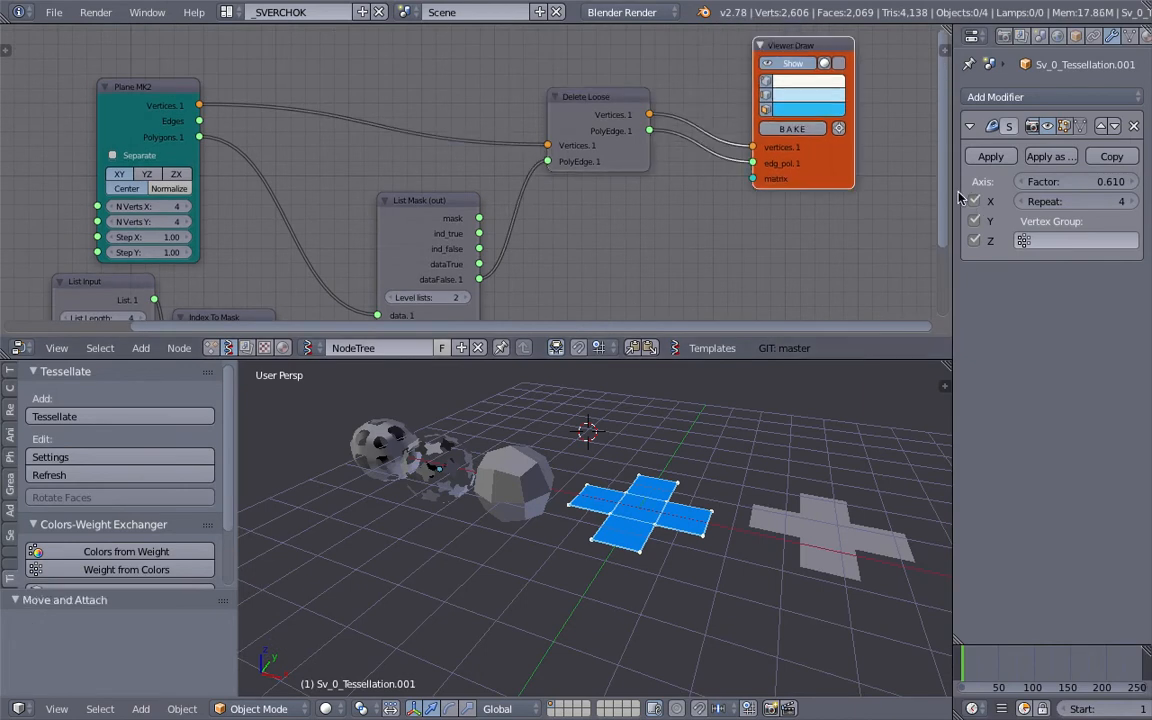
left_click_drag(984, 194, 1020, 194)
scroll(510, 207, "down", 2)
middle_click_drag(482, 212, 504, 167)
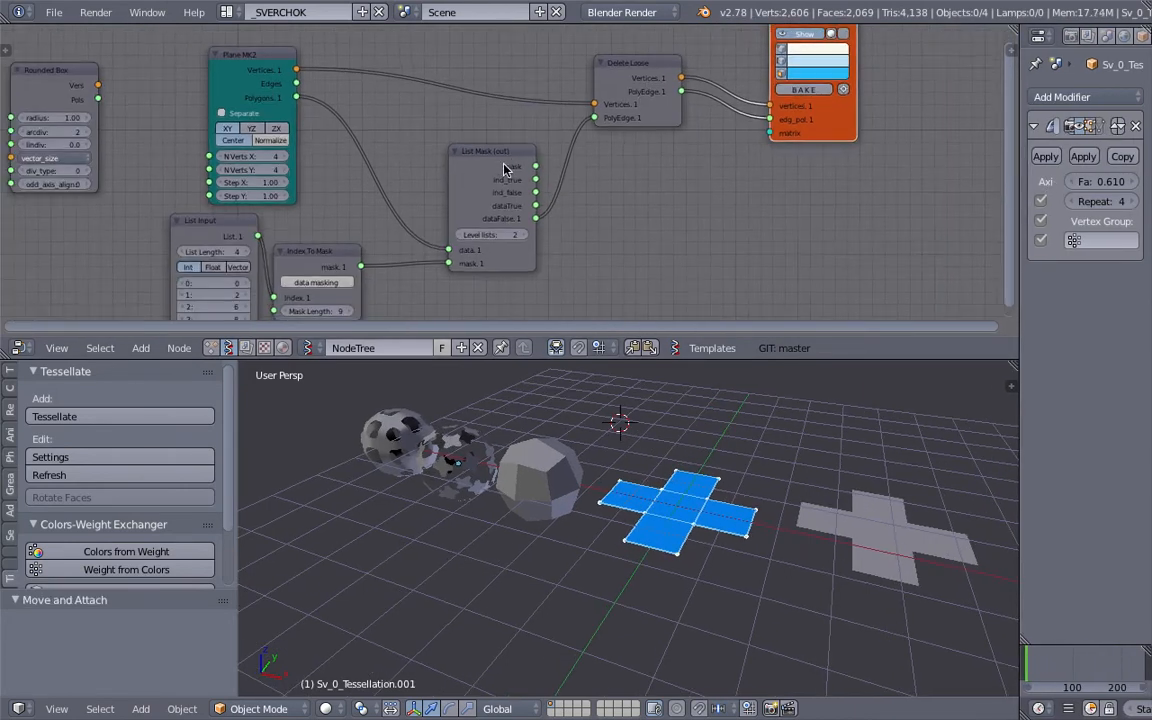
Delete the Viewer Draw node from the node tree and save over the existing file
middle_click_drag(316, 151, 470, 175)
scroll(380, 173, "down", 3)
middle_click_drag(341, 172, 312, 180)
middle_click_drag(835, 82, 633, 92)
scroll(633, 92, "up", 2)
left_click_drag(638, 91, 651, 98)
left_click(669, 101)
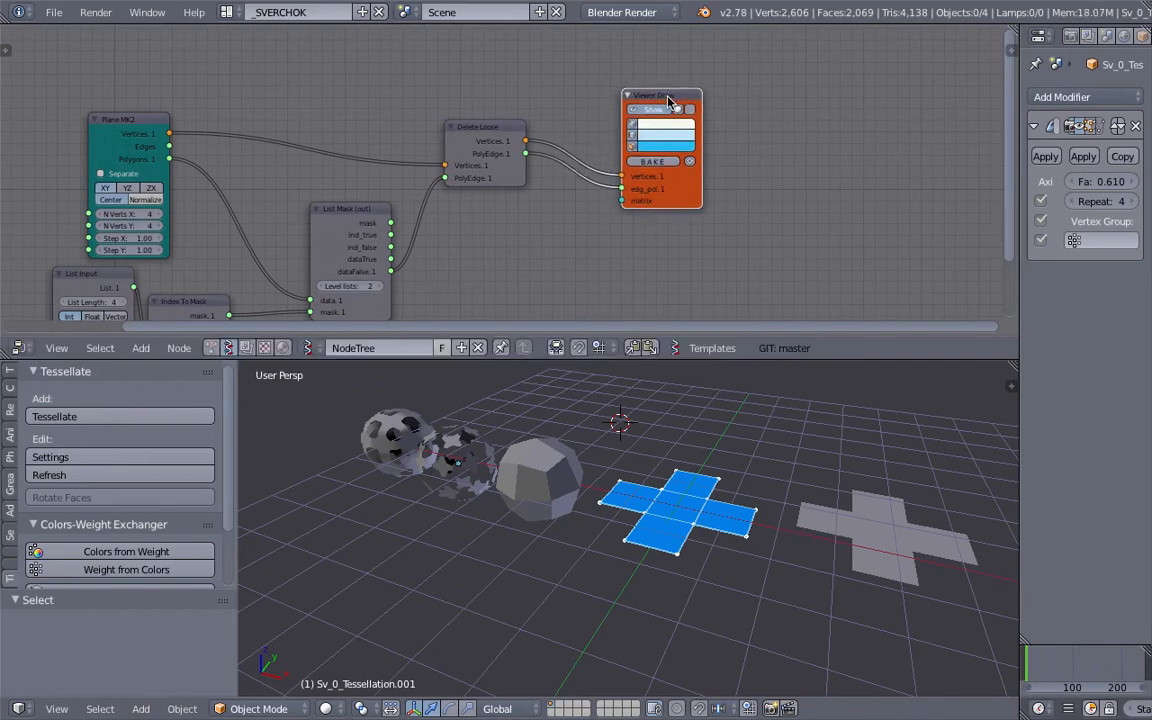
key("x")
key("ctrl+s")
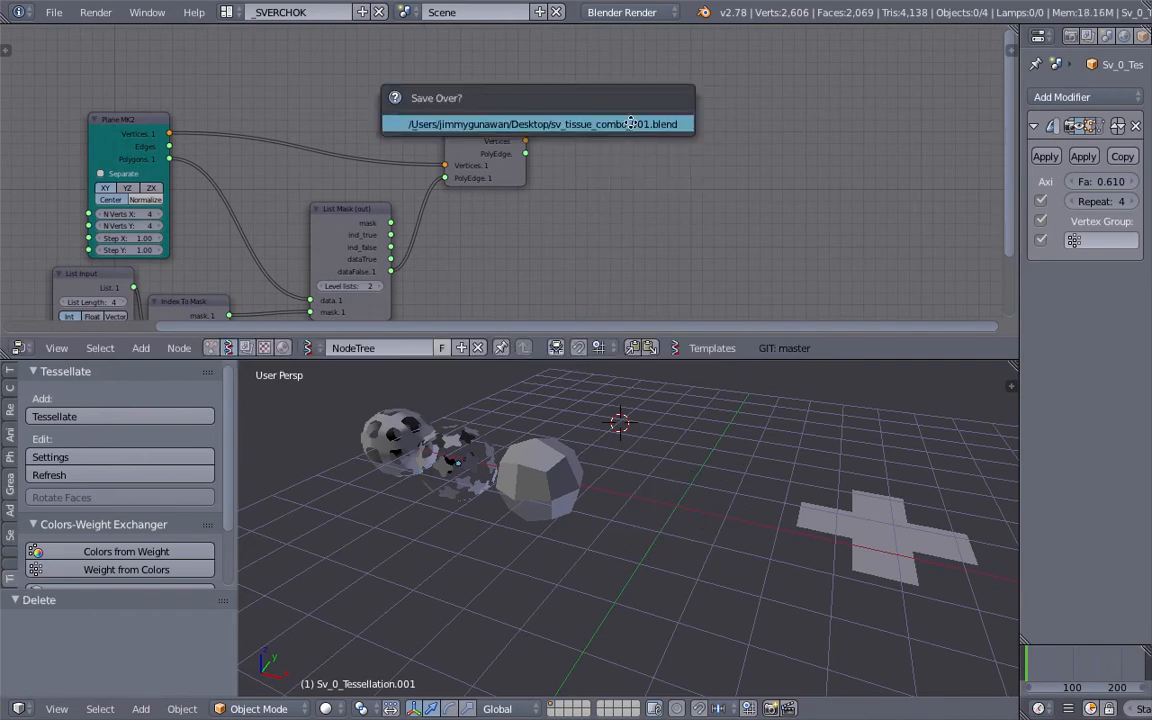
key("Return")
Add a Viewer BMesh node and connect Delete Loose's Vertices to its vertices input and PolyEdge to its faces input
key("shift+a")
left_click(668, 119)
type("view")
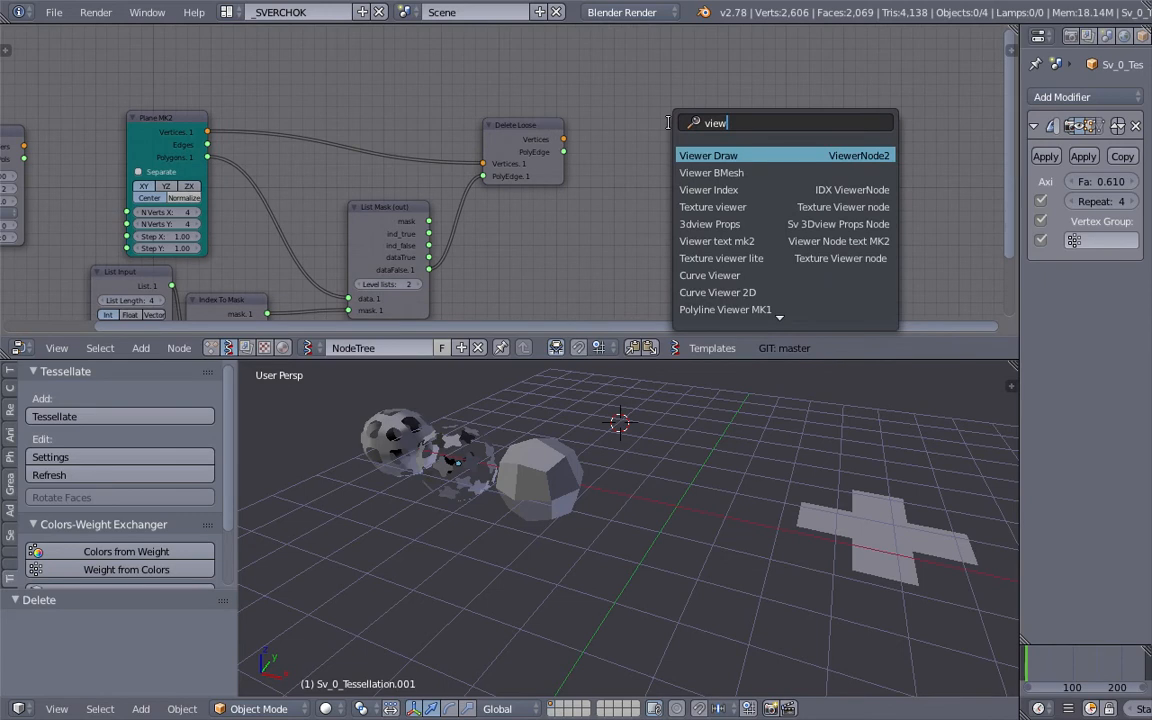
key("Down")
key("Return")
left_click(668, 125)
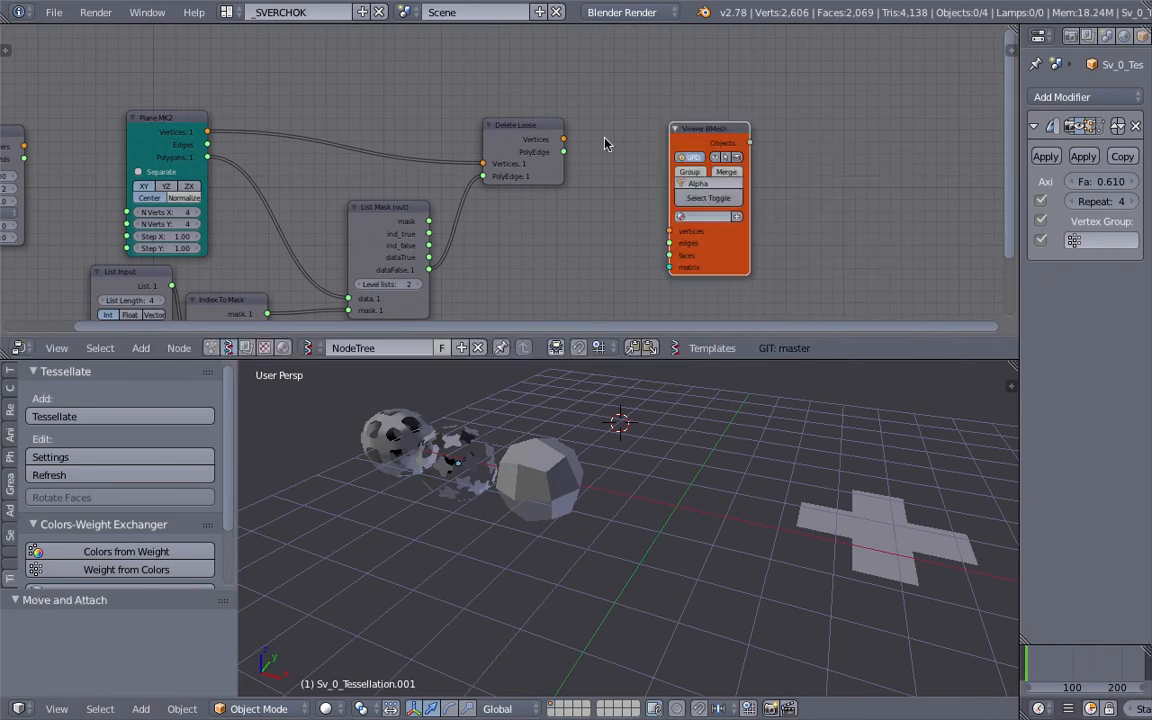
left_click_drag(564, 139, 669, 231)
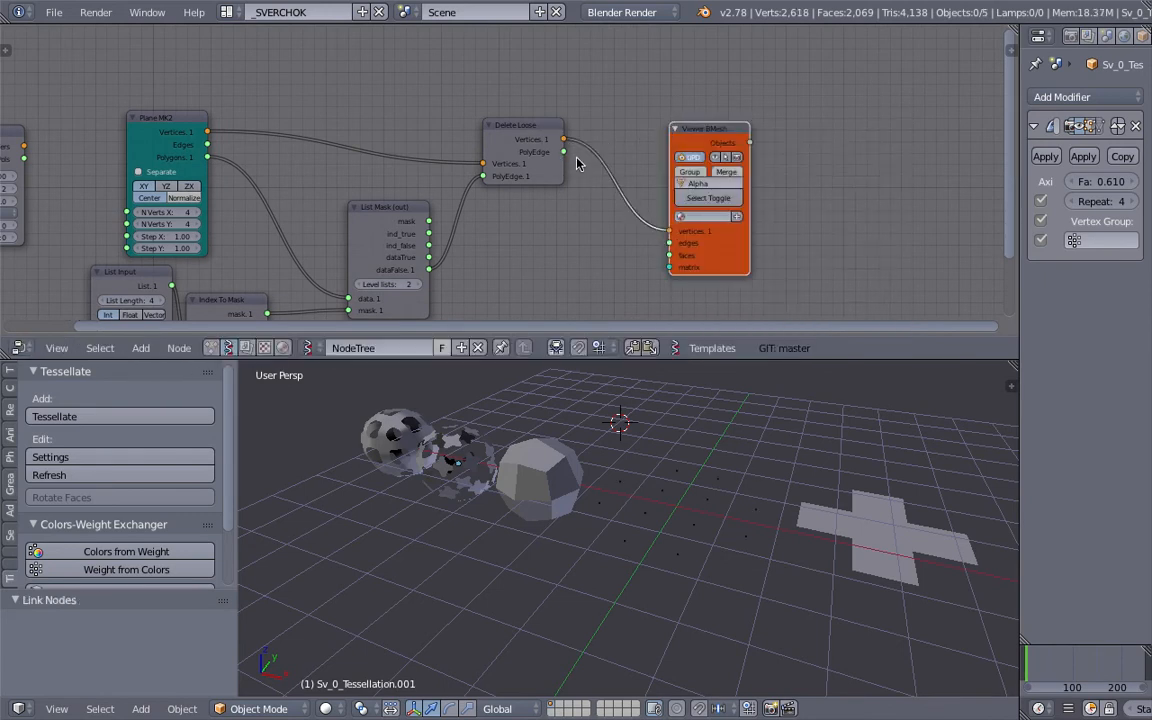
left_click_drag(564, 151, 669, 255)
scroll(724, 467, "up", 4)
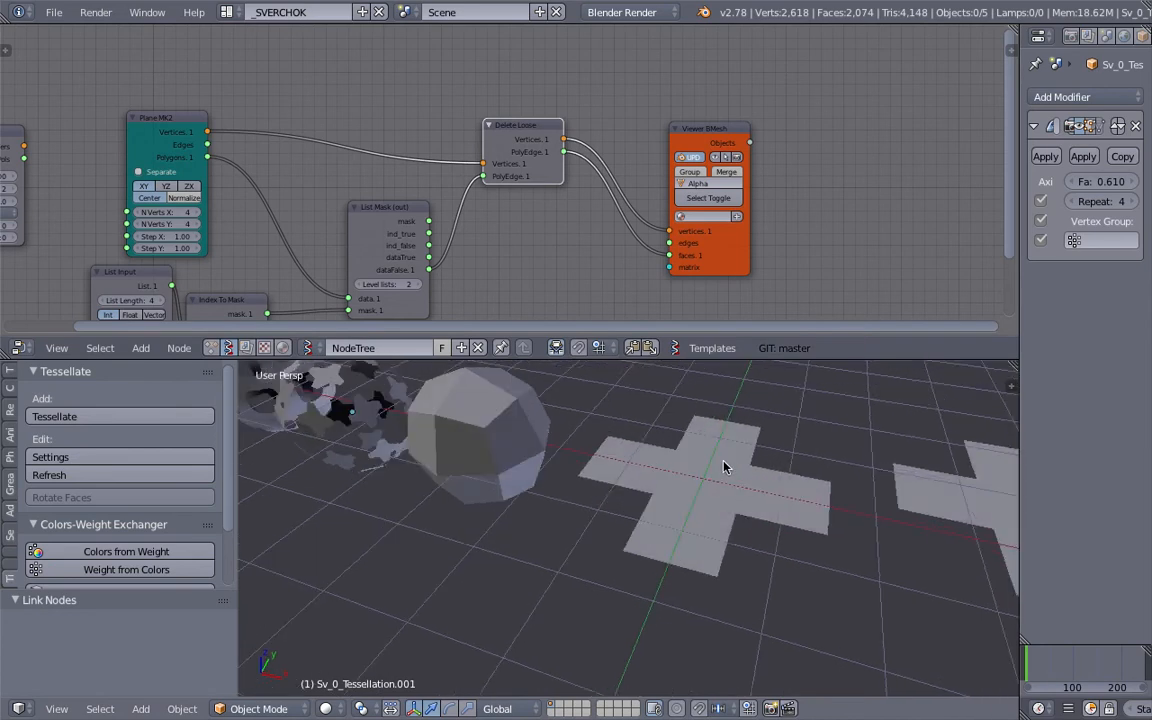
Set the Viewer BMesh node's base mesh name to Component and save the file
middle_click_drag(706, 221, 653, 203)
scroll(653, 203, "up", 5)
left_click(712, 160)
type("Co")
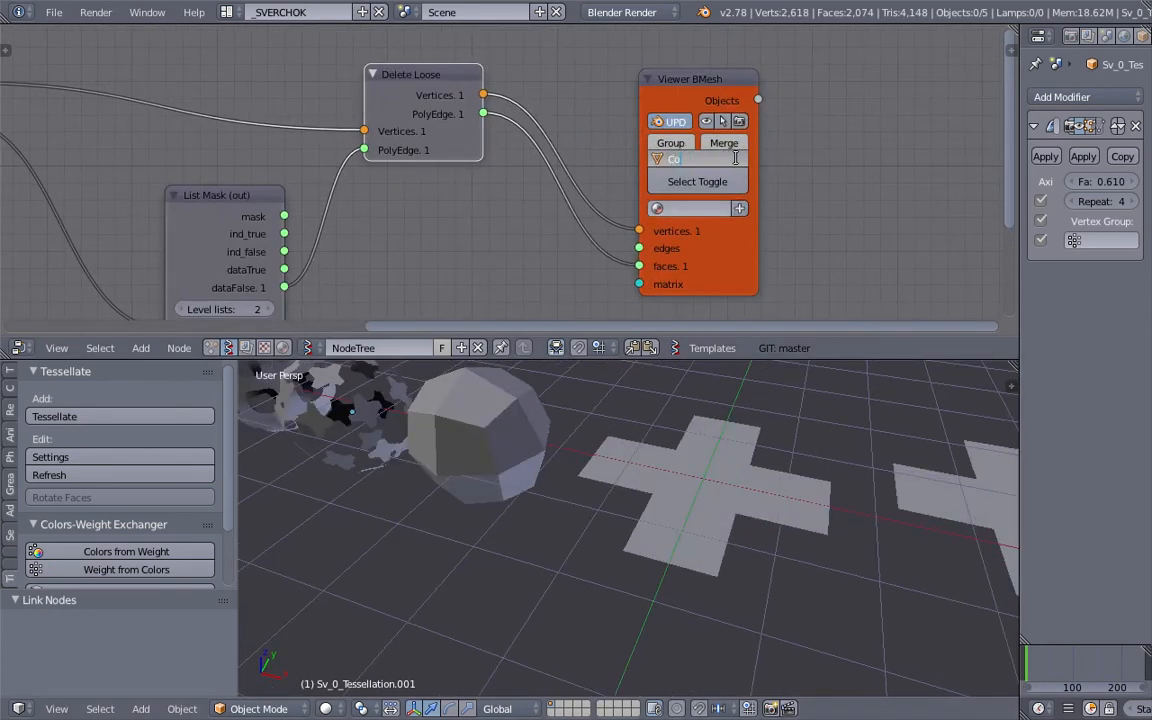
type("mponent")
key("Return")
key("ctrl+s")
left_click(738, 161)
scroll(681, 182, "down", 4)
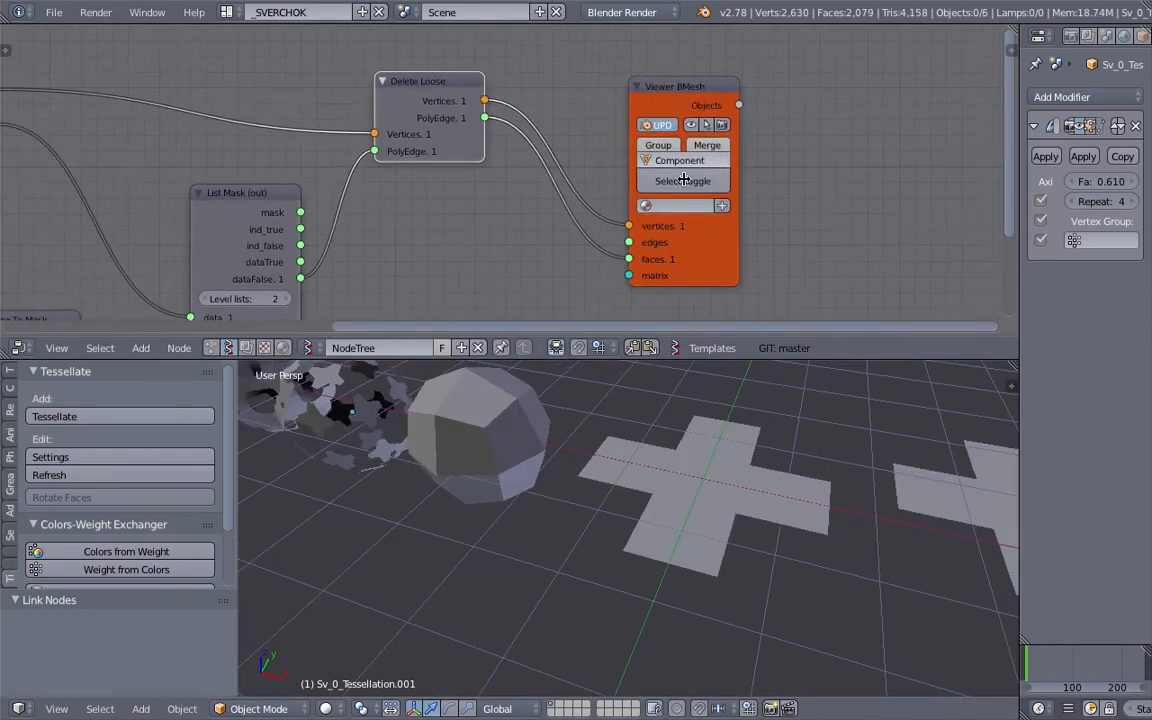
Widen the properties area, then give the first tessellation a new material with a red diffuse colour (R 0.800, G 0.204, B 0.156)
left_click_drag(1020, 65, 883, 65)
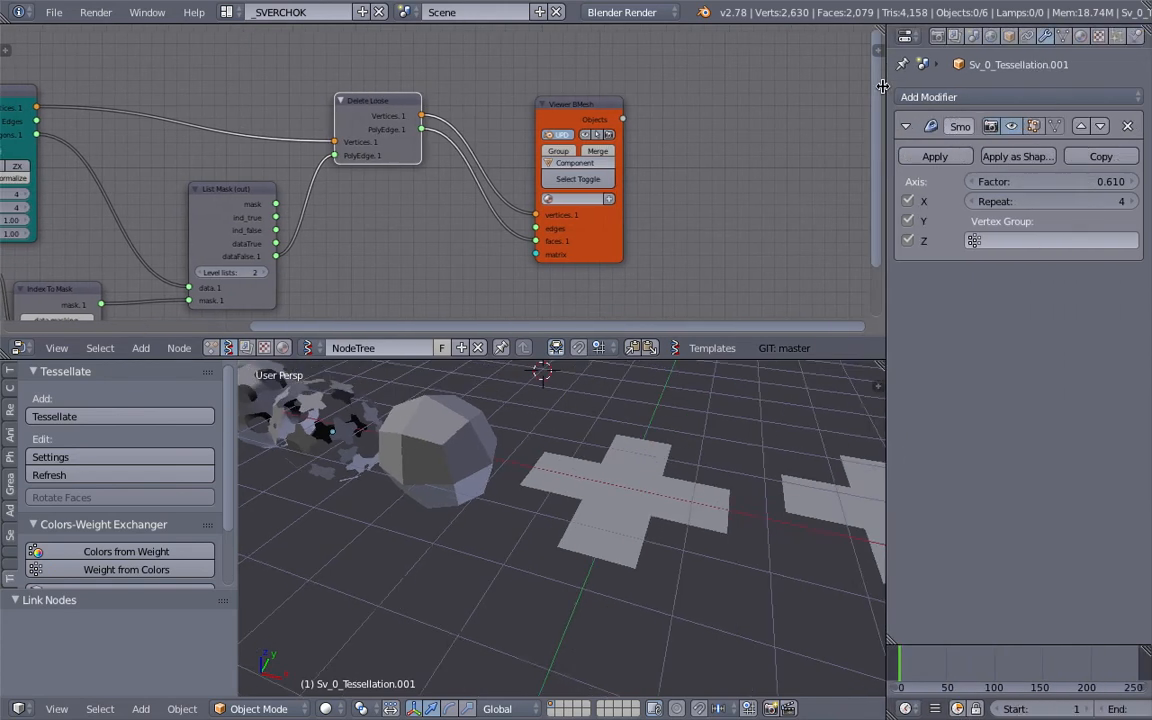
left_click(1077, 36)
left_click(1016, 157)
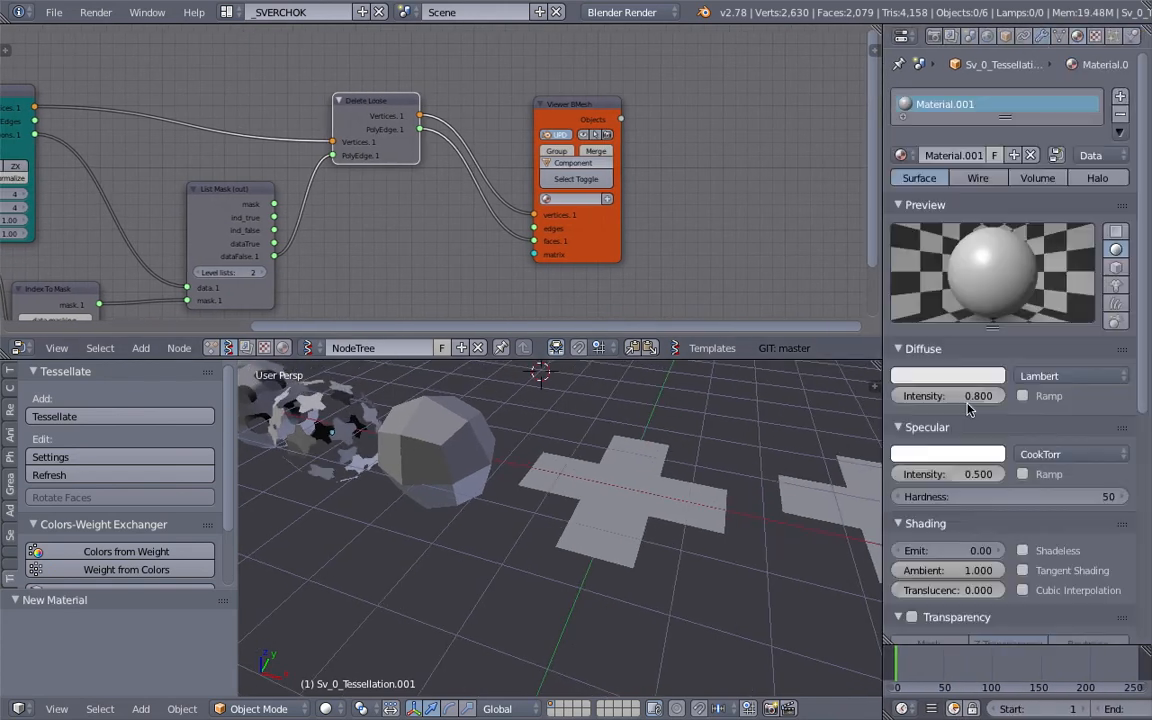
middle_click_drag(497, 420, 537, 428, "shift")
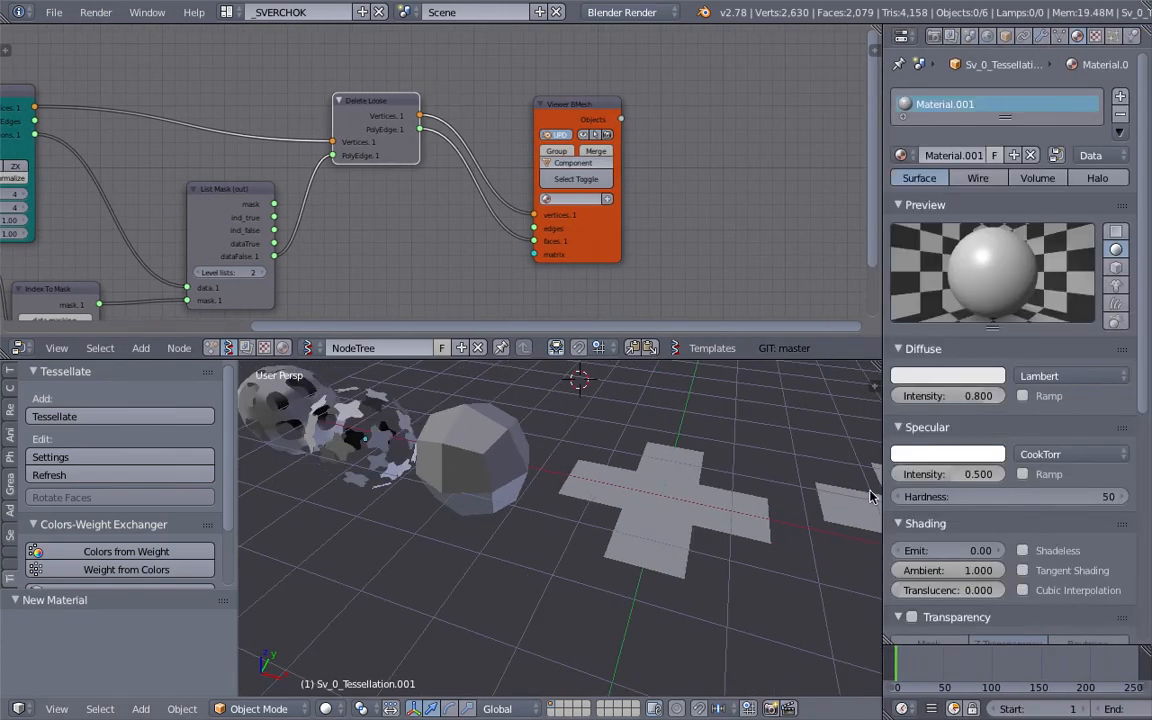
left_click(932, 378)
left_click(915, 258)
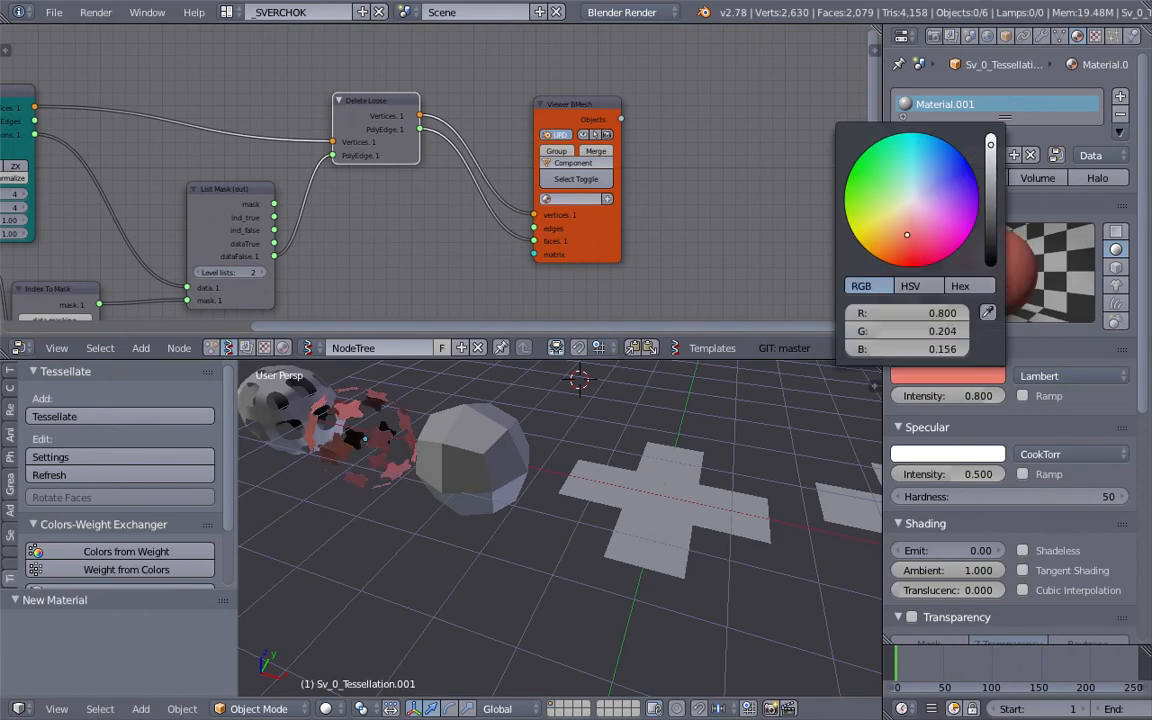
Assign Material.001 to the Component Viewer BMesh node, nudging the Delete Loose node to refresh the mesh, and select the red cross
left_click(575, 199)
left_click(575, 230)
right_click(360, 430)
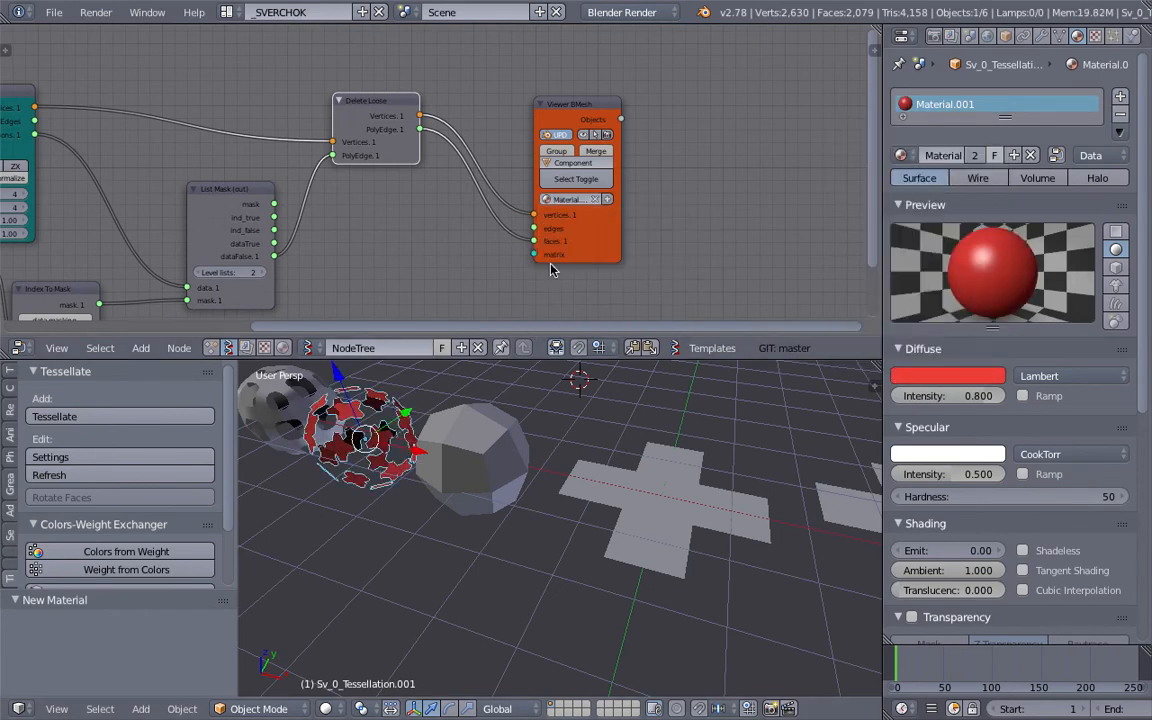
middle_click_drag(572, 402, 776, 542)
key("alt+a")
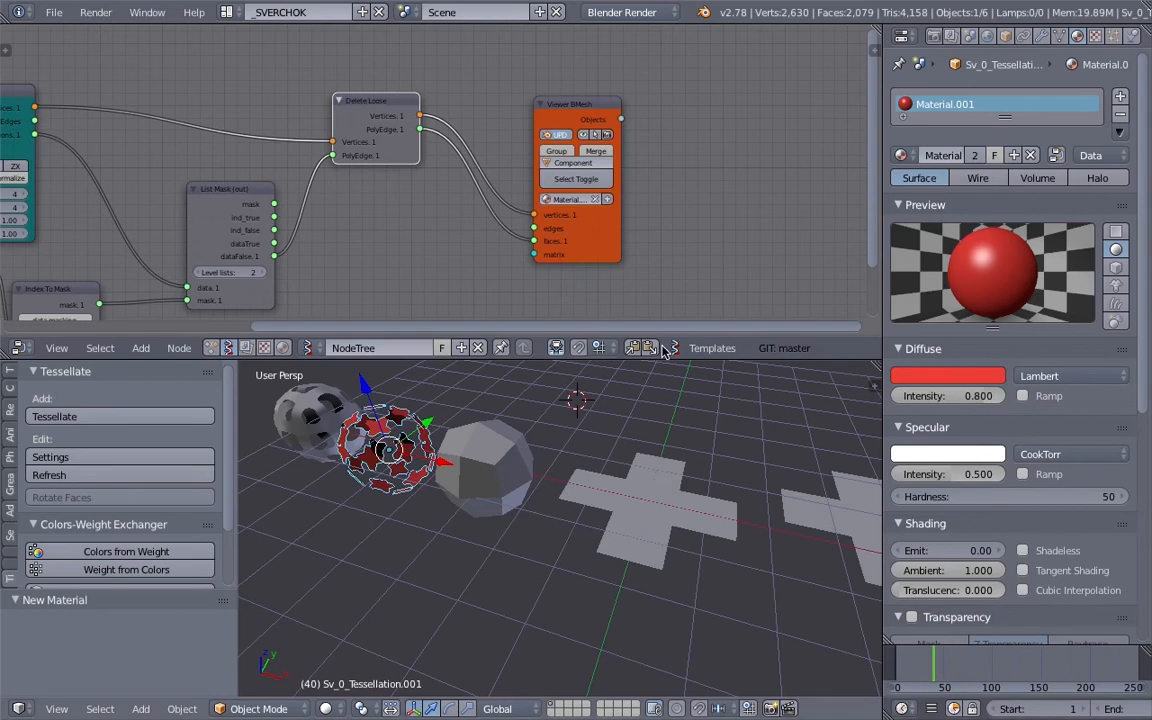
left_click_drag(395, 112, 397, 131)
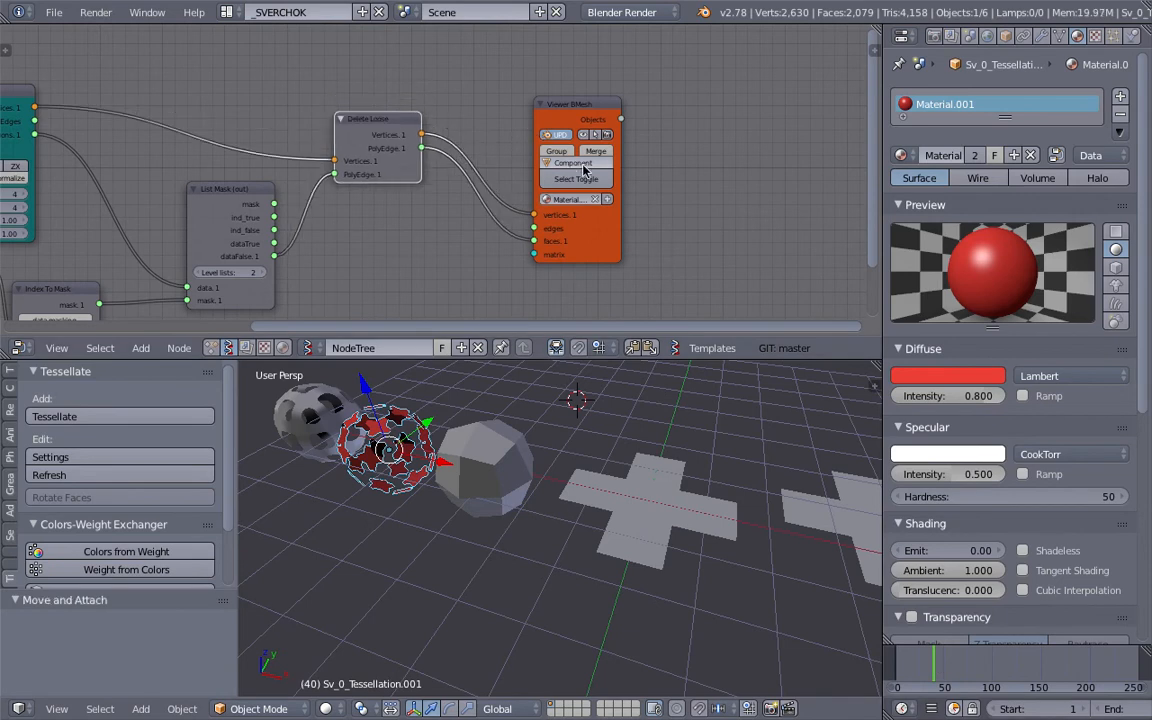
right_click(652, 502)
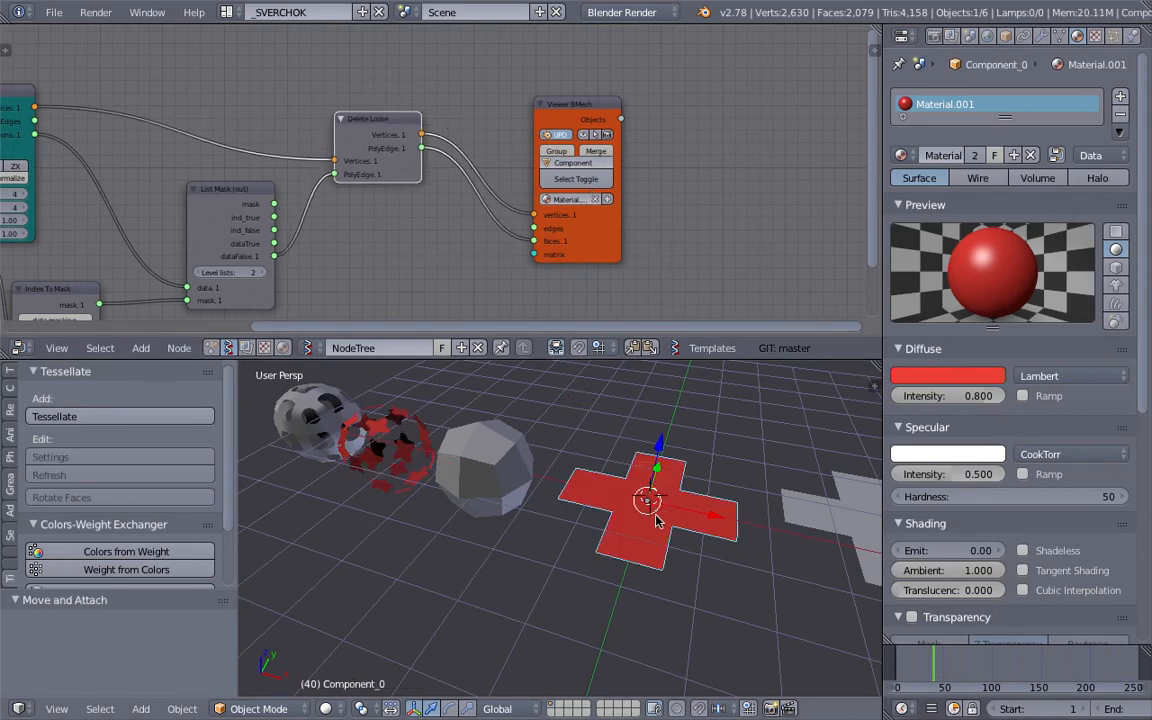
Delete the duplicate cross overlapping the red component and the old baked rounded box beside it
right_click(656, 518)
key("g")
left_click(725, 615)
key("x")
left_click(694, 609)
right_click(628, 505)
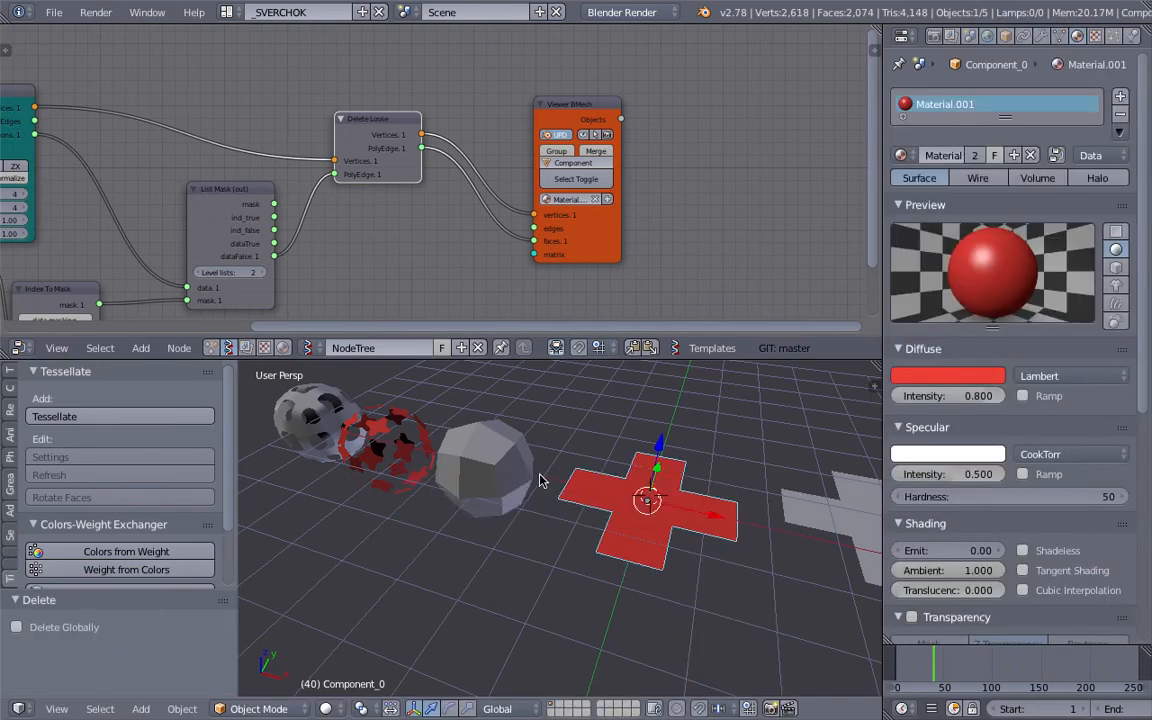
right_click(490, 462)
key("x")
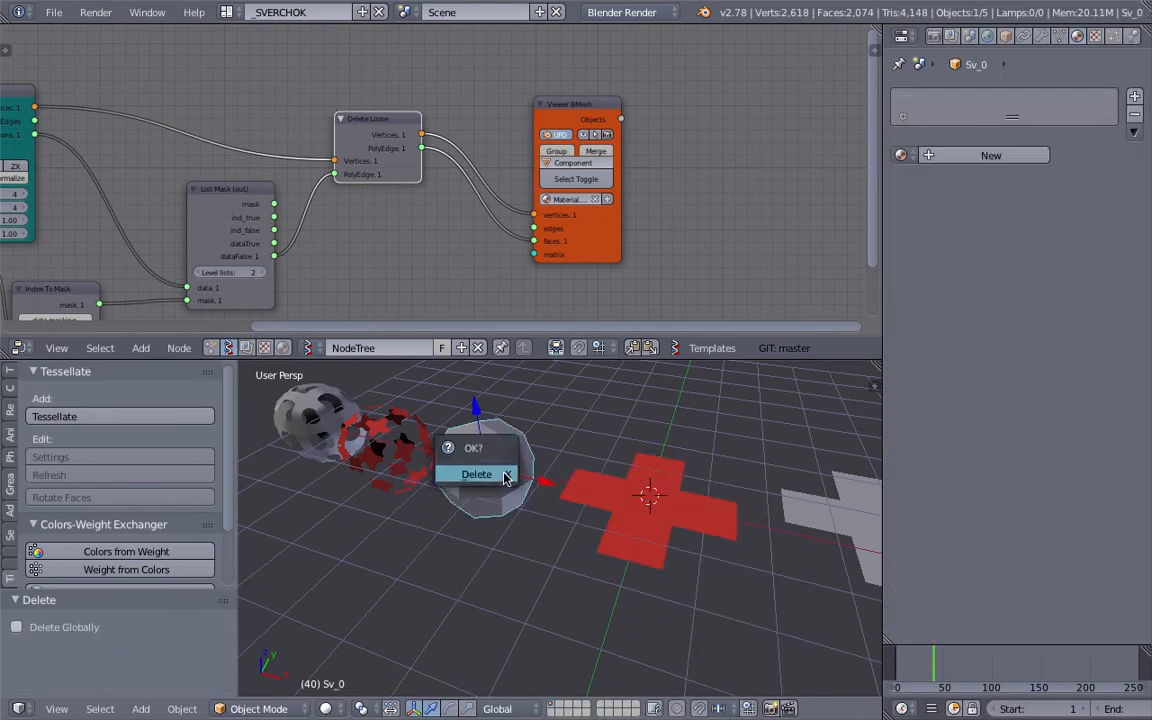
left_click(505, 475)
Remove the material slot from the Sv_0_Tessellation.001 object and deselect everything
scroll(504, 478, "down", 2)
middle_click_drag(473, 478, 540, 458, "shift")
right_click(522, 444)
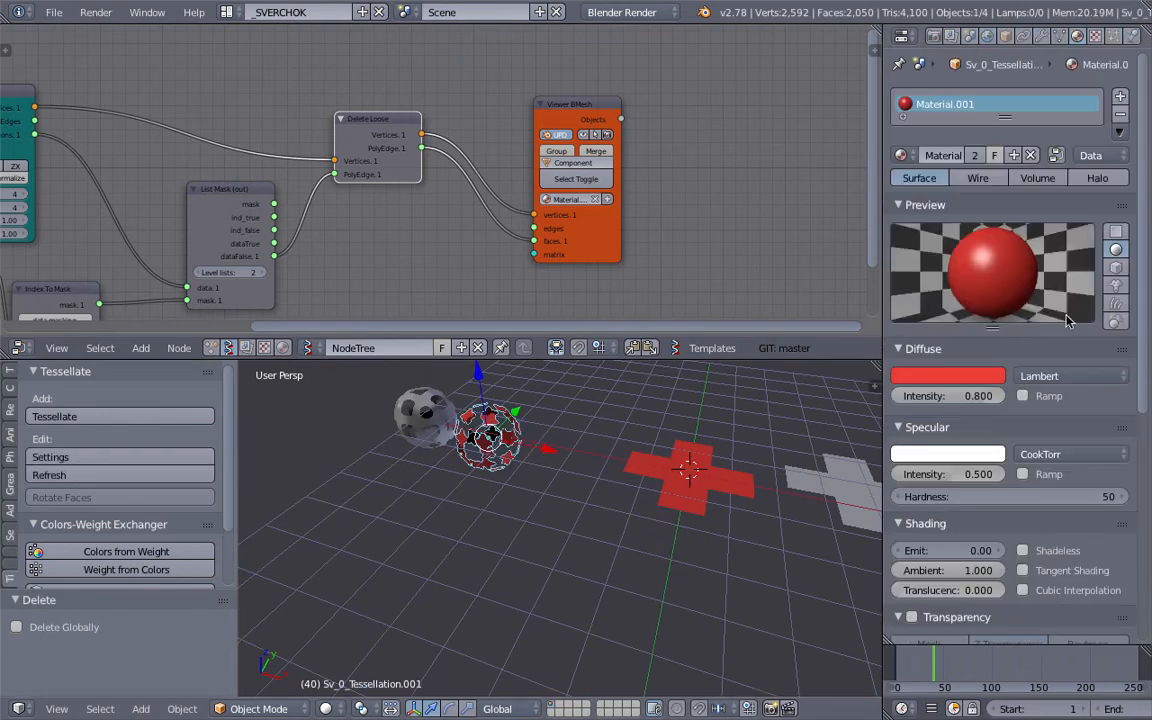
left_click(1119, 115)
key("a")
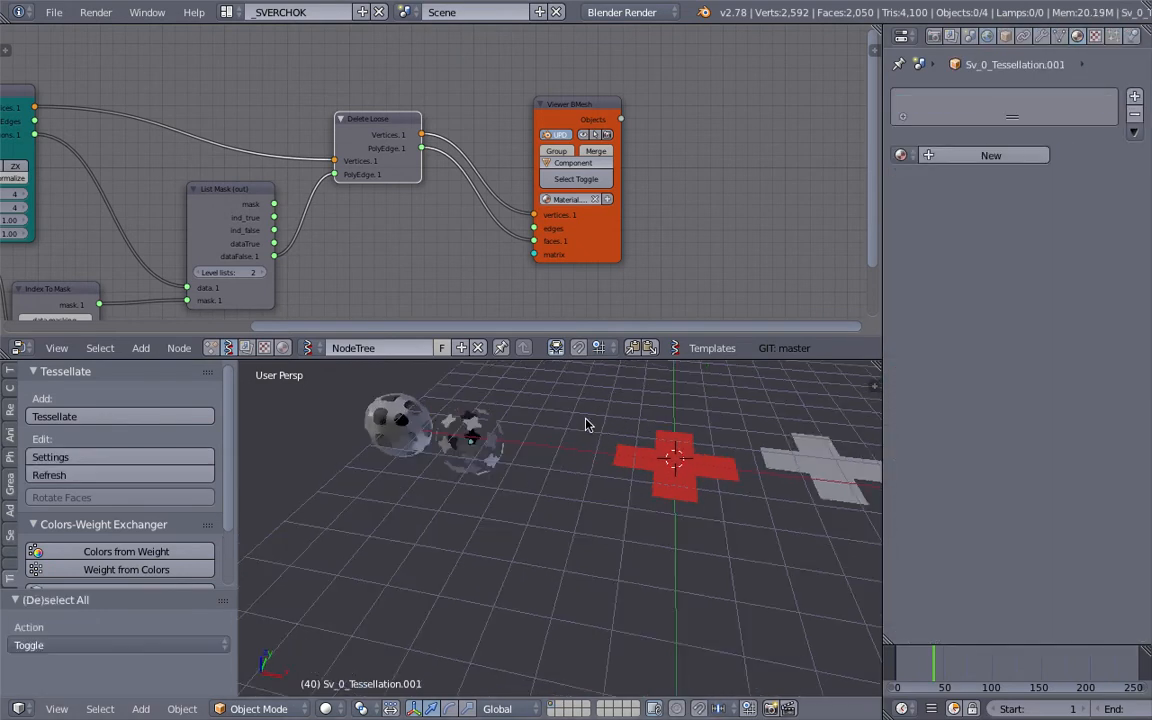
Move the Rounded Box node into the empty space below the List Mask node and enlarge the node editor
right_click(627, 473)
scroll(683, 517, "up", 1)
middle_click_drag(277, 180, 519, 152)
scroll(519, 152, "down", 5)
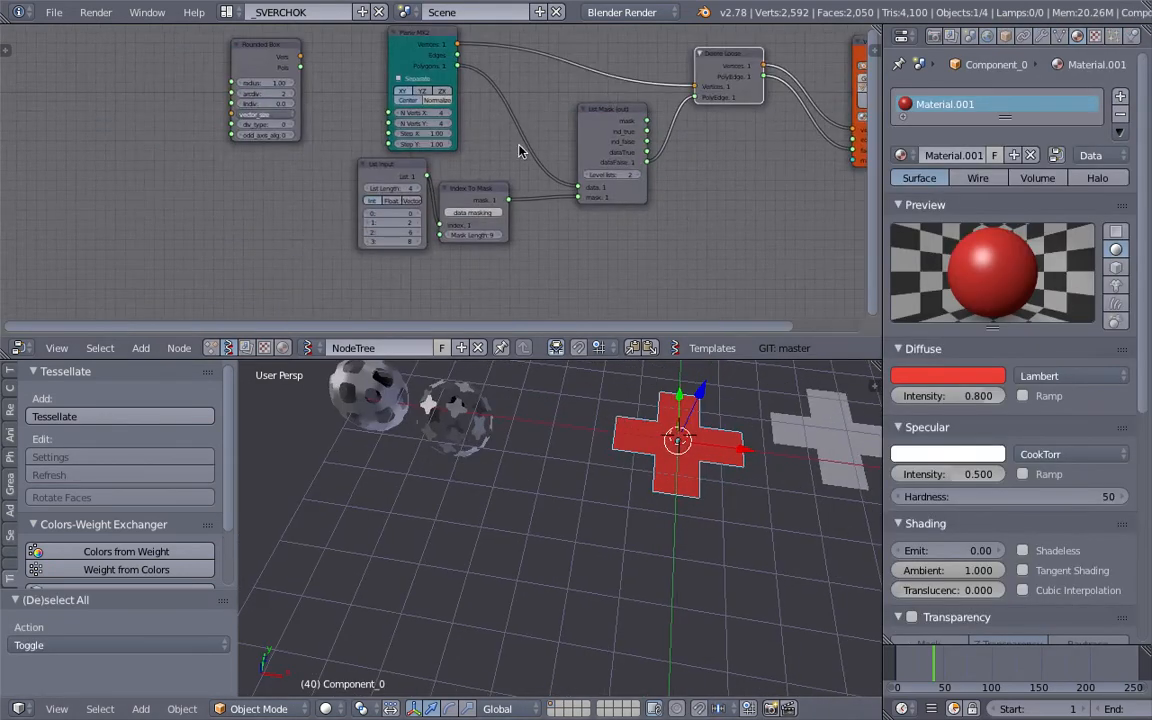
left_click_drag(296, 77, 612, 232)
middle_click_drag(612, 232, 440, 159)
scroll(440, 159, "up", 2)
left_click_drag(498, 359, 508, 496)
left_click_drag(440, 233, 354, 249)
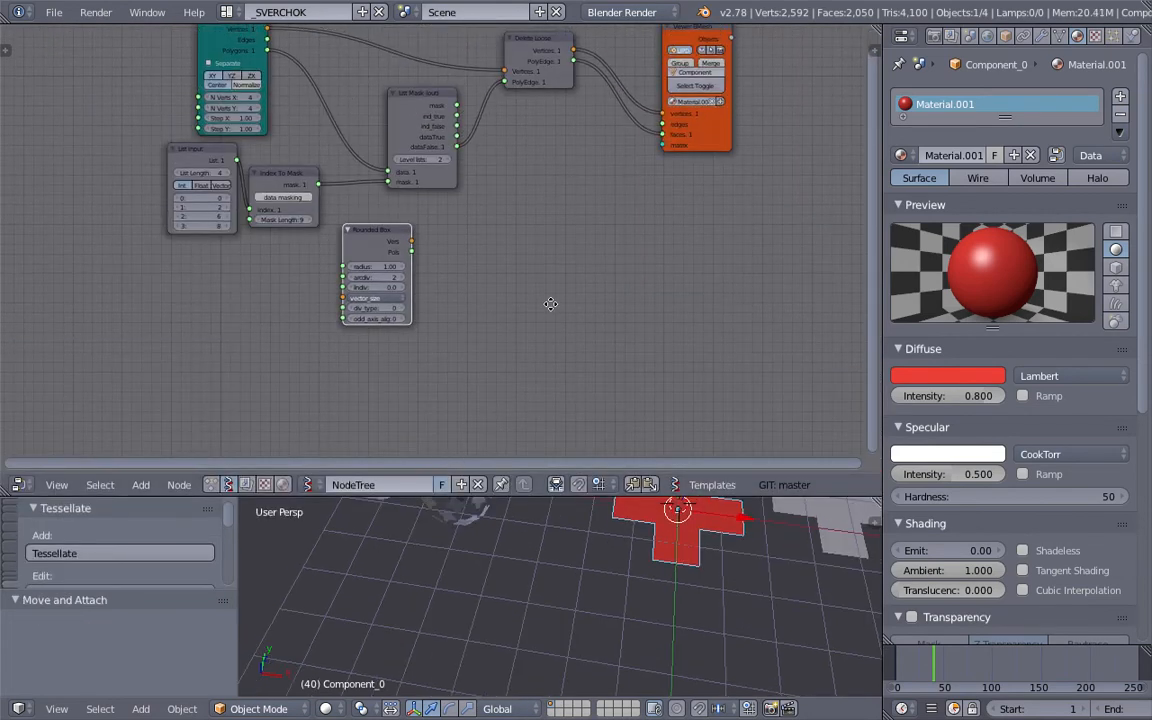
Add a second Viewer BMesh node in the free space beside the Rounded Box node
scroll(598, 166, "up", 2)
key("shift+a")
left_click(593, 265)
type("iviewe")
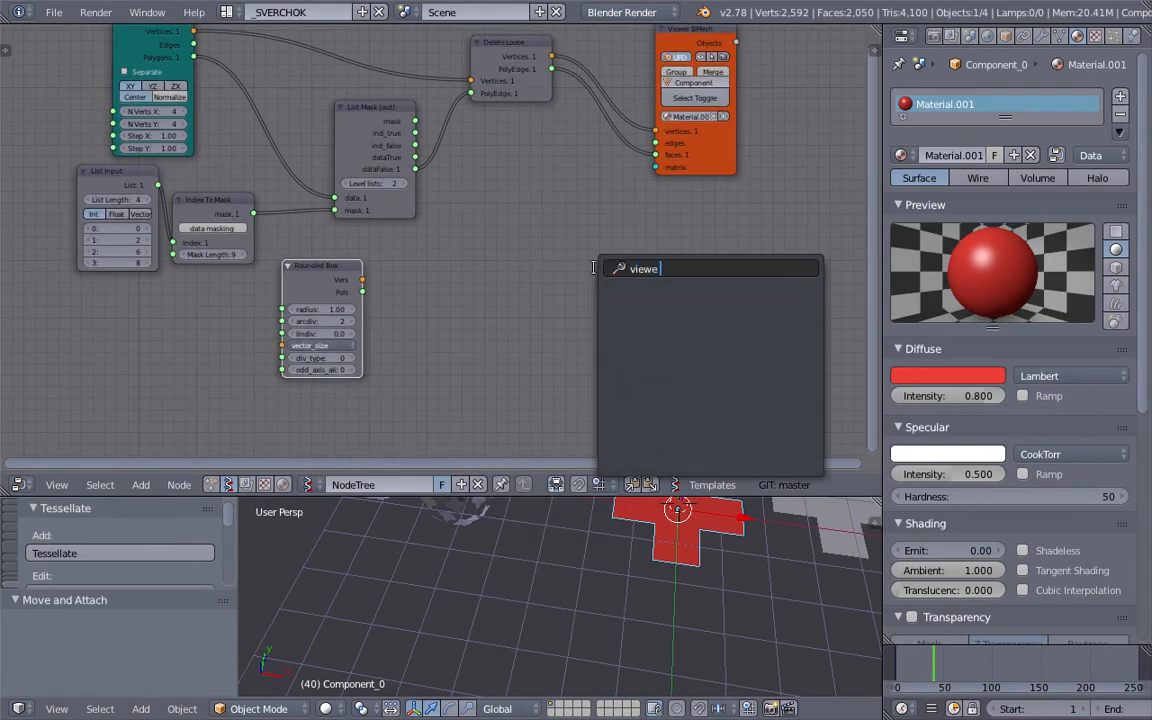
key("Down")
key("Return")
left_click(597, 272)
left_click_drag(333, 273, 439, 271)
middle_click_drag(468, 267, 422, 241)
scroll(594, 290, "up", 2)
left_click(593, 247)
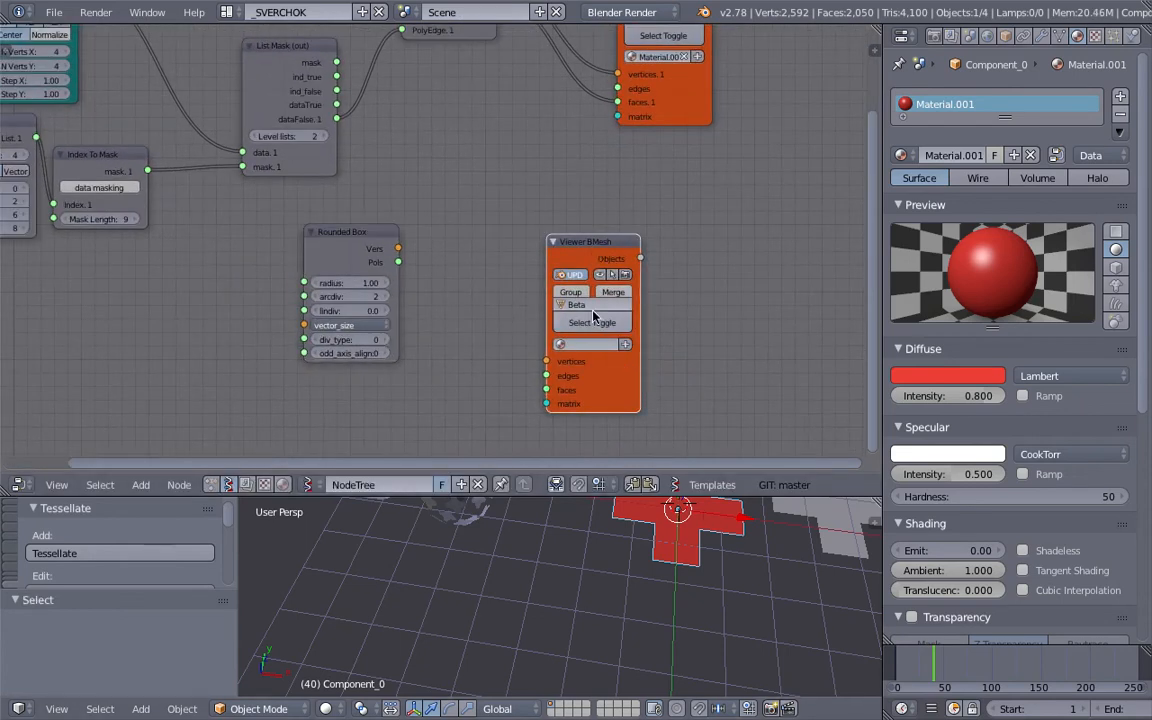
Set the new Viewer BMesh node's base mesh name to Base and save the file
left_click(593, 306)
type("Base")
key("Return")
key("ctrl+s")
left_click(595, 309)
Connect the Rounded Box's Vers and Pols to the Base viewer's vertices and faces inputs, and save the file
left_click_drag(399, 249, 547, 361)
left_click_drag(398, 262, 547, 389)
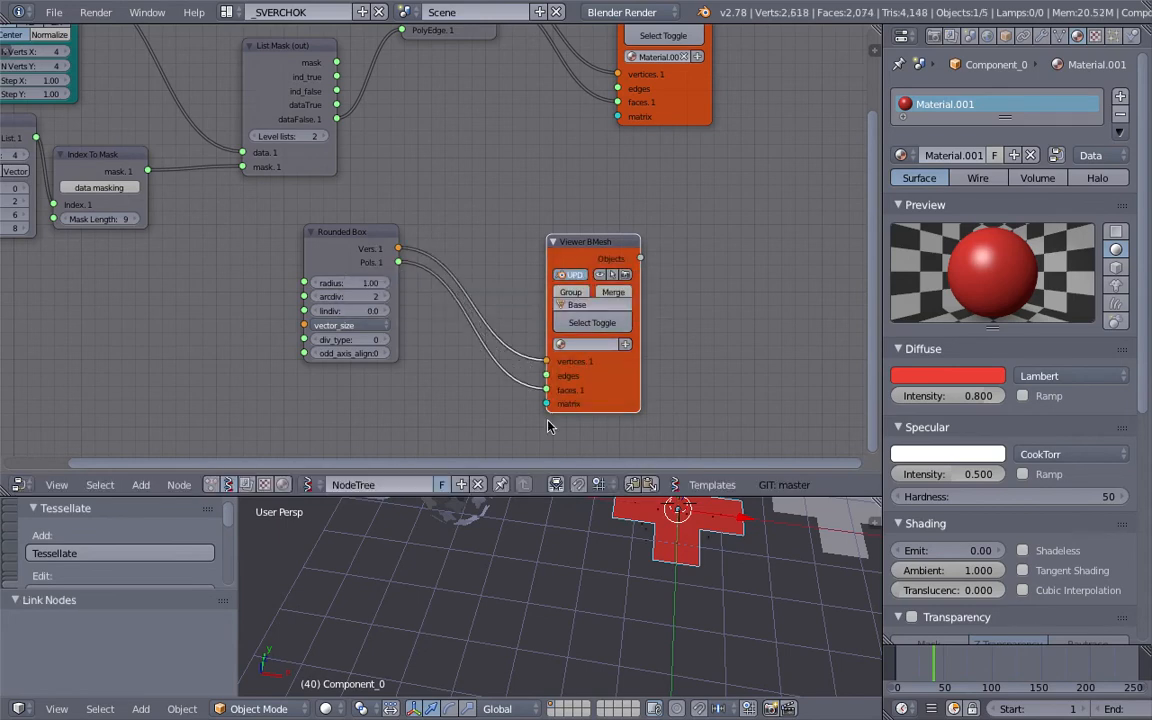
scroll(527, 596, "down", 3)
key("ctrl+s")
left_click(514, 581)
left_click_drag(628, 330, 690, 295)
scroll(445, 280, "up", 1)
key("ctrl+s")
Set the Rounded Box radius to 3.76 and move the Base viewer node farther away from it
left_click(460, 336)
left_click_drag(360, 277, 440, 277)
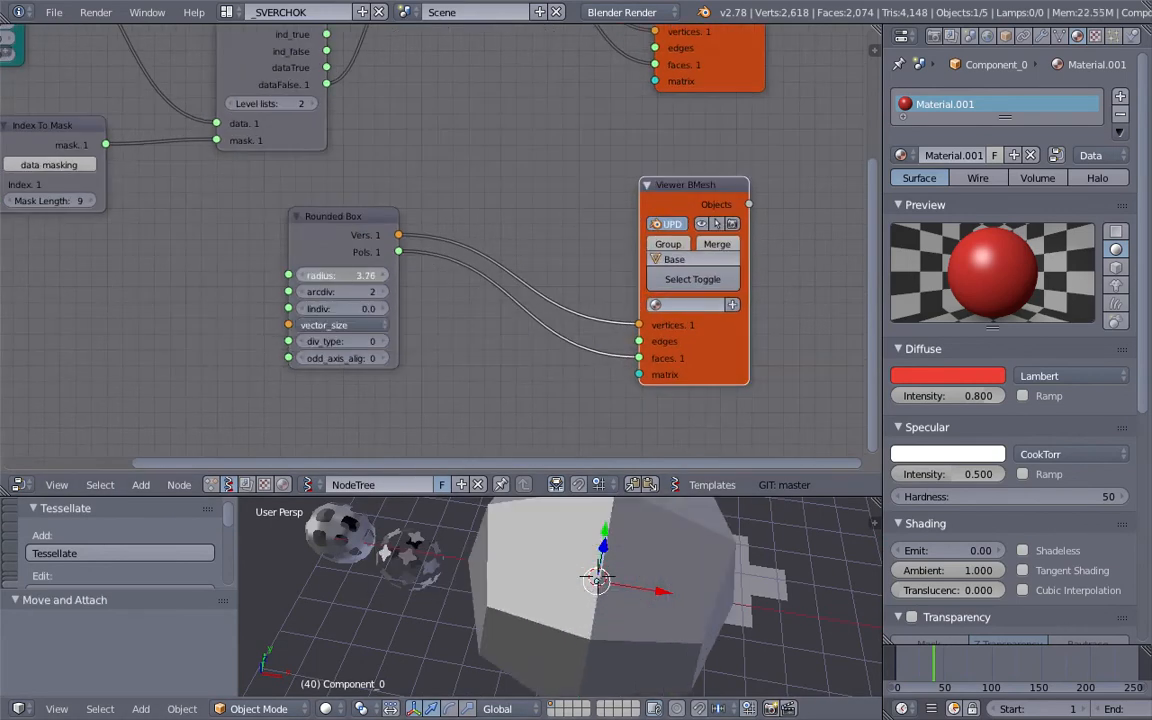
scroll(697, 620, "down", 3)
key("z")
key("z")
key("z")
mouse_move(697, 620)
middle_mouse_down()
mouse_move(661, 554)
mouse_move(674, 571)
mouse_move(700, 572)
middle_mouse_up()
key("z")
left_click_drag(688, 374, 746, 347)
middle_click_drag(590, 370, 587, 344)
Add a Matrix in node and connect it to the Base viewer's matrix input
key("alt+space")
type("matrix i")
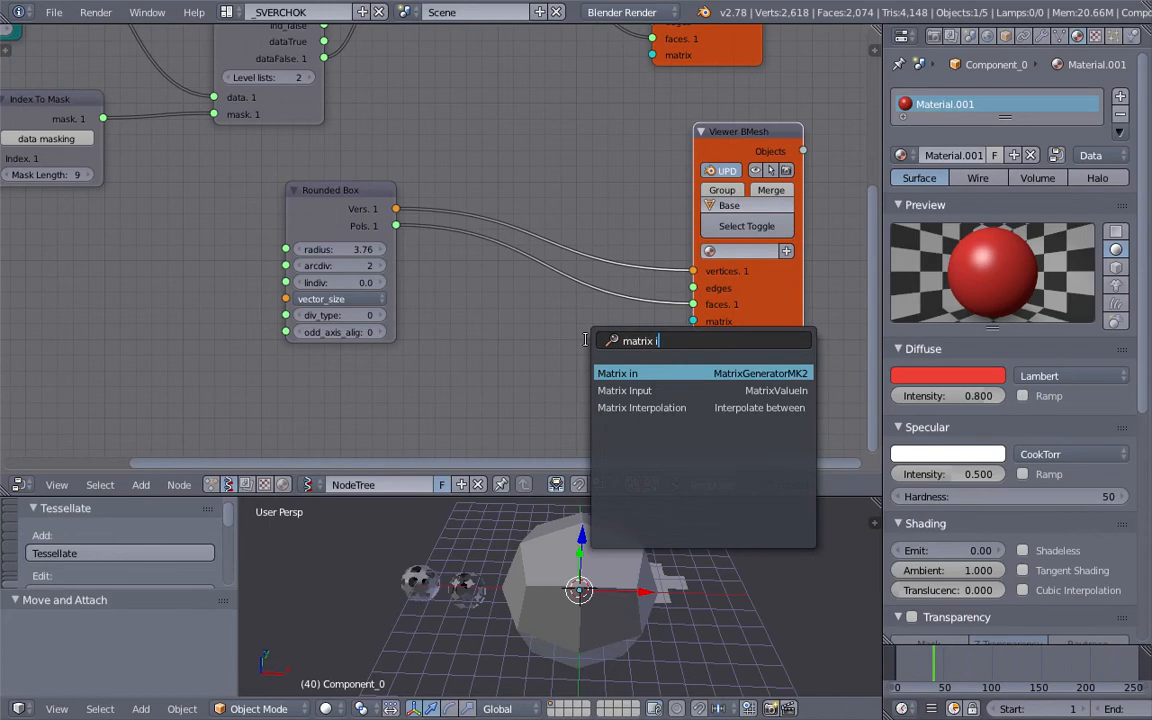
key("Return")
left_click(567, 346)
left_click_drag(670, 365, 693, 321)
Add a Vector in node, connect it to Matrix in's Location, and set its X value to 10.770
key("alt+space")
type("vec")
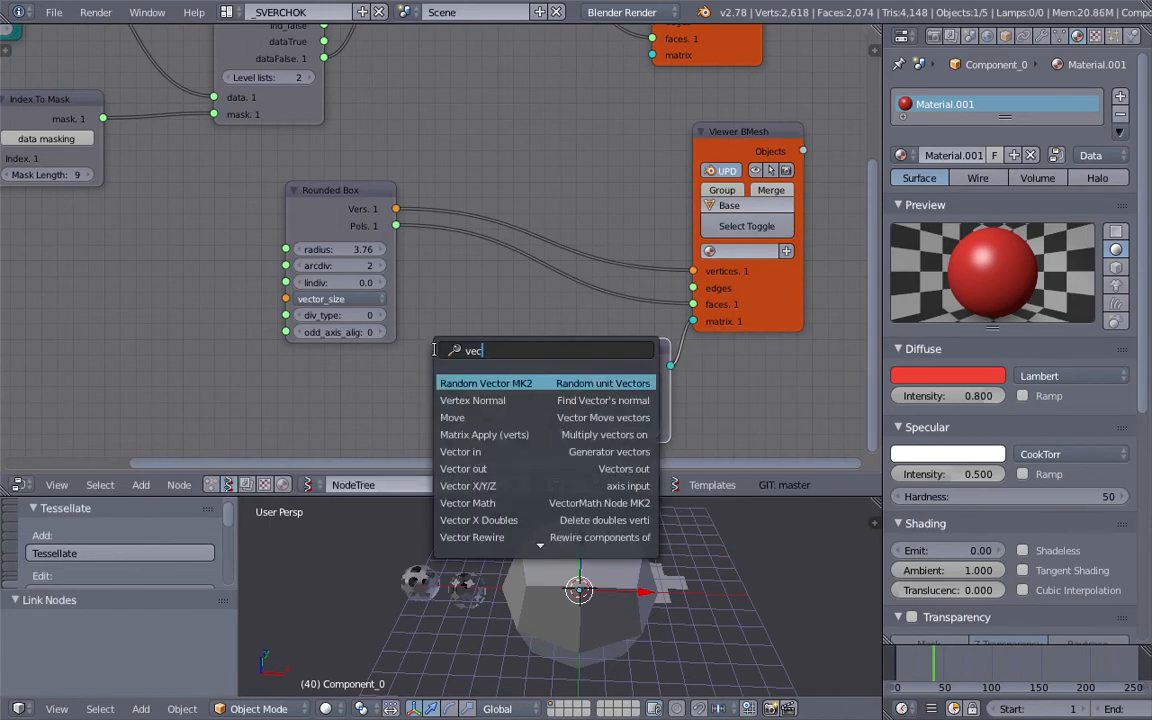
type("tor i")
key("Return")
left_click(437, 353)
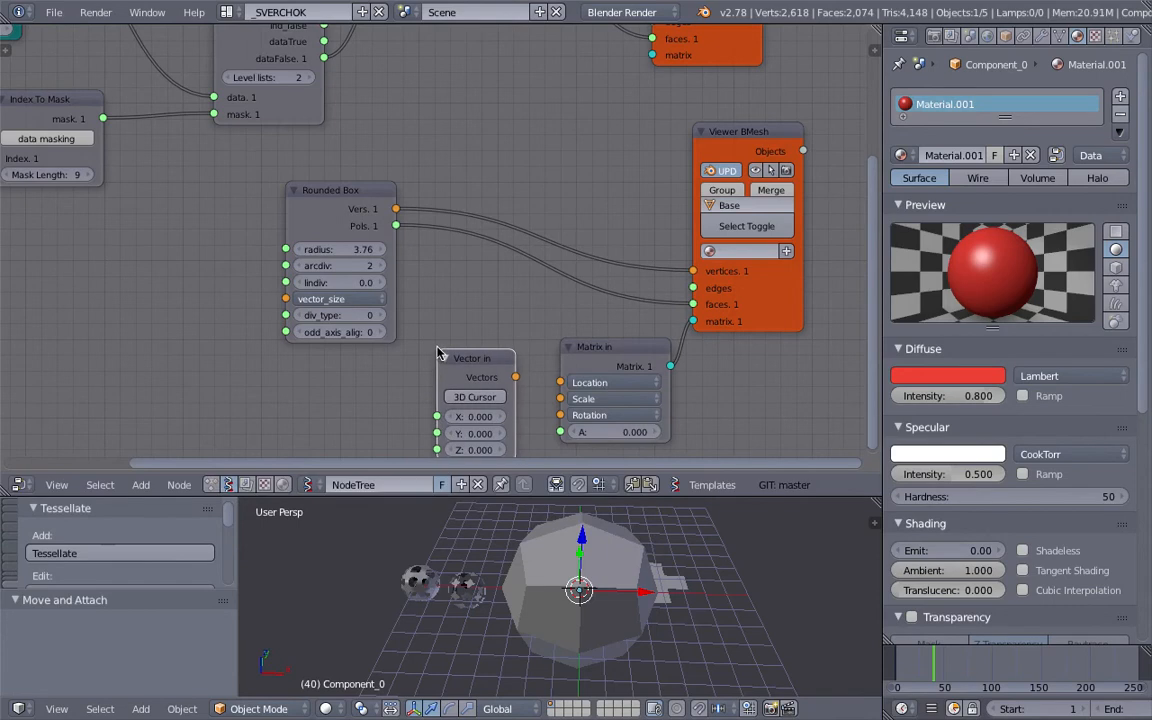
left_click_drag(513, 377, 560, 382)
left_click_drag(474, 416, 580, 416)
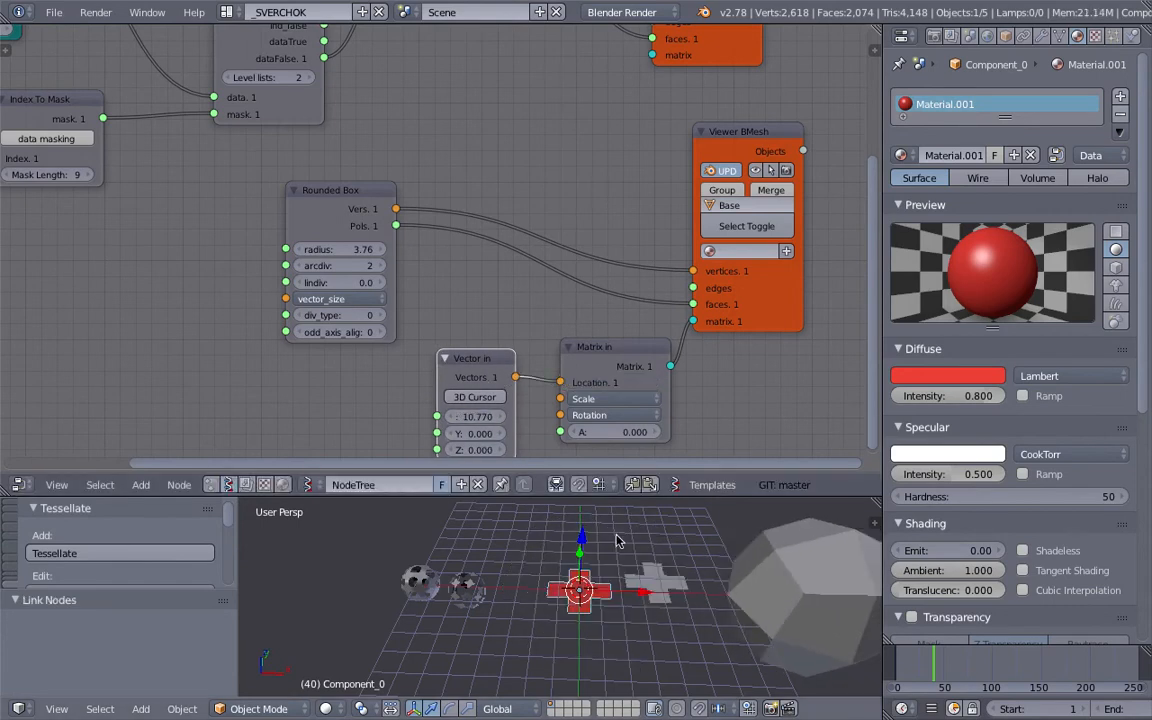
middle_click_drag(630, 547, 533, 587)
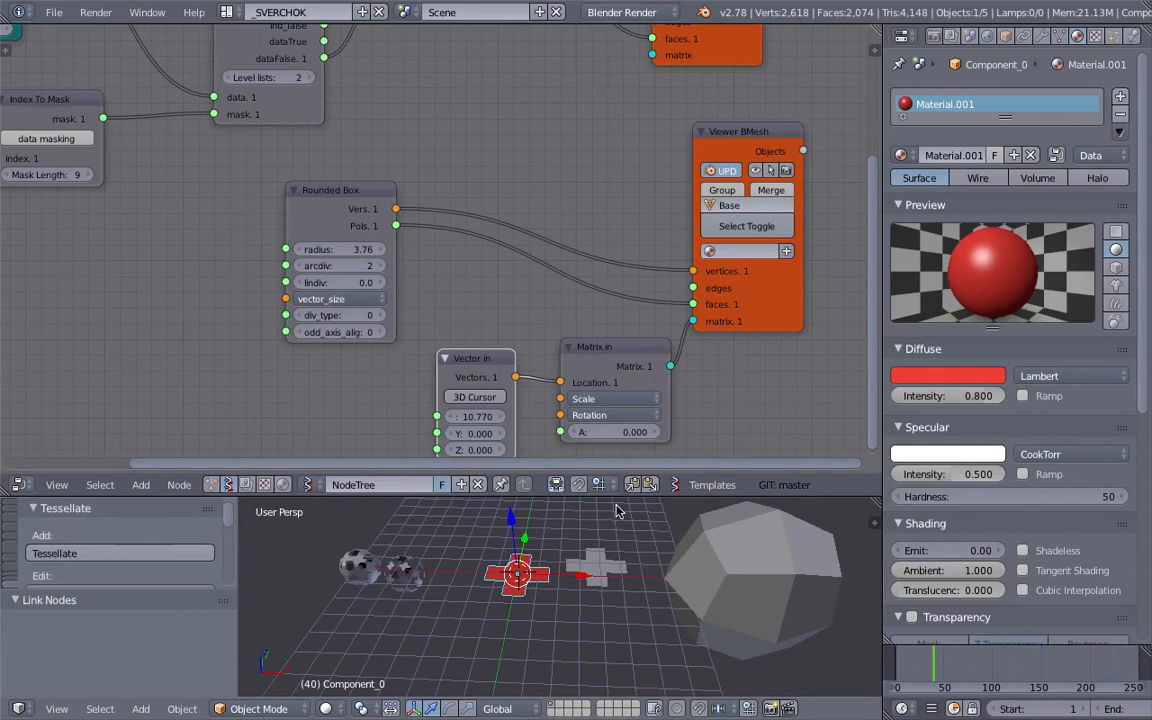
Enlarge the 3D view area, select the Base mesh and save the file
left_click_drag(617, 499, 591, 353)
right_click(700, 480)
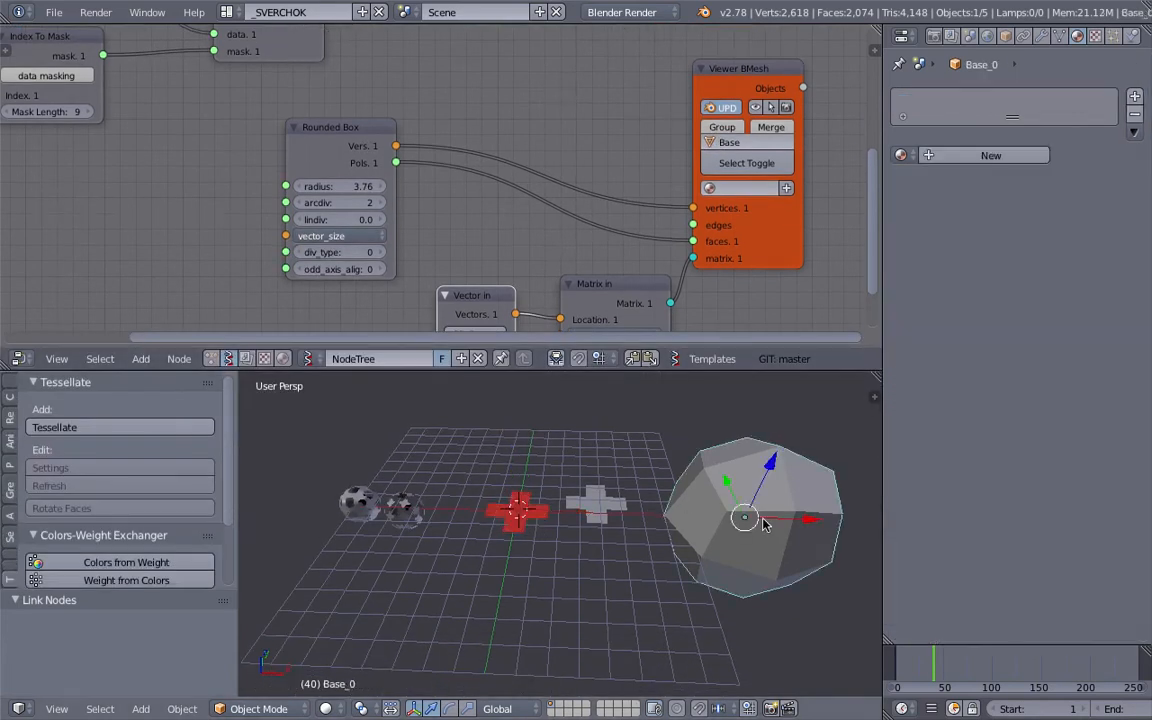
middle_click_drag(694, 481, 697, 527)
key("ctrl+s")
left_click(697, 524)
Delete the leftover grey cross between the red component and the Base mesh, and save the file
scroll(620, 505, "up", 2)
right_click(558, 486)
key("x")
left_click(533, 485)
key("ctrl+s")
left_click(560, 485)
Tessellate the Base mesh with the red cross component, using the Quad fill mode and the default settings
scroll(503, 518, "down", 3)
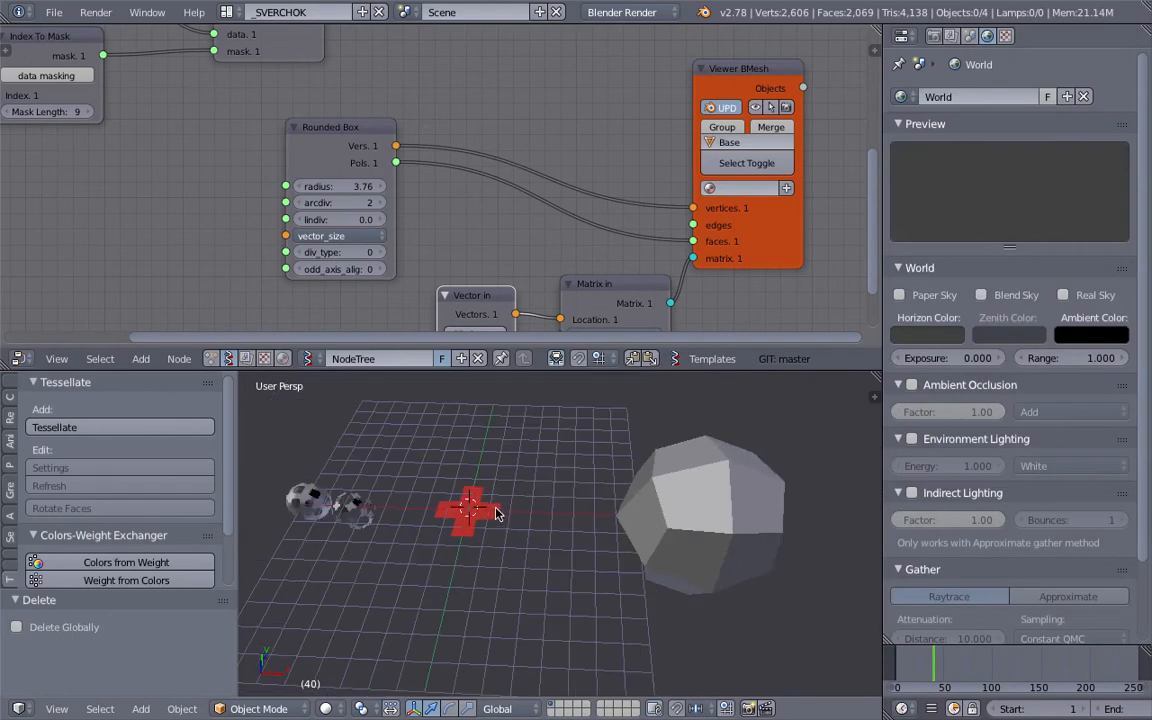
right_click(648, 507)
right_click(648, 507, "shift")
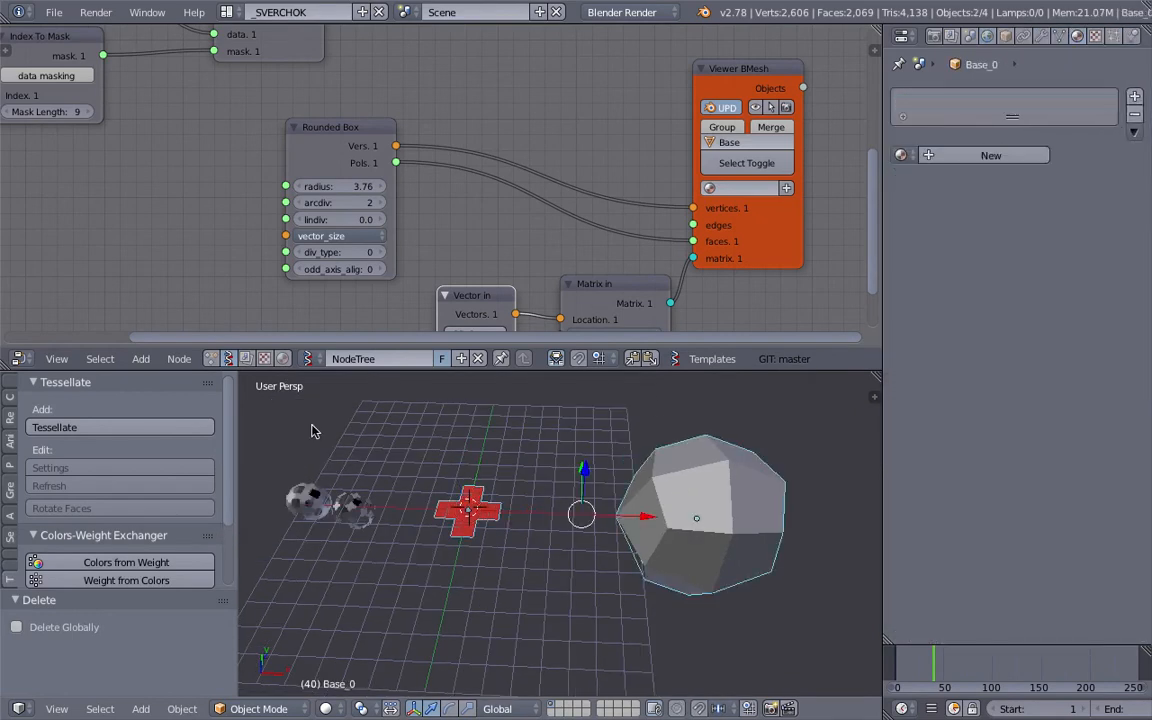
left_click(172, 427)
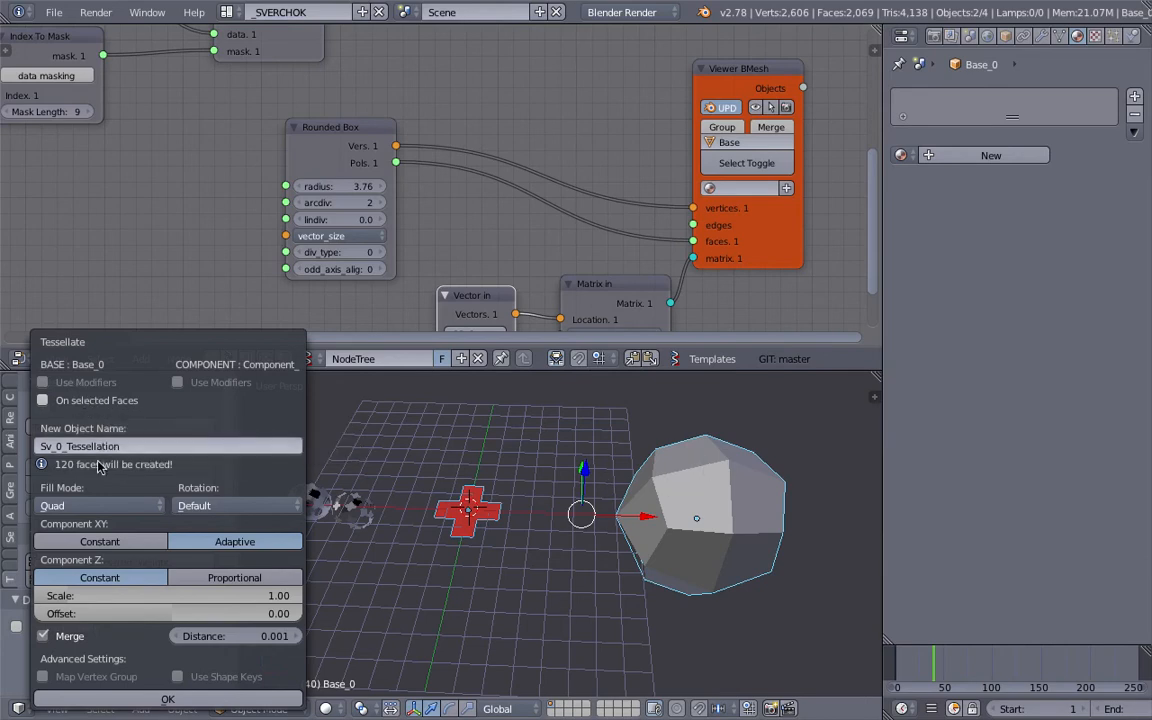
left_click(167, 699)
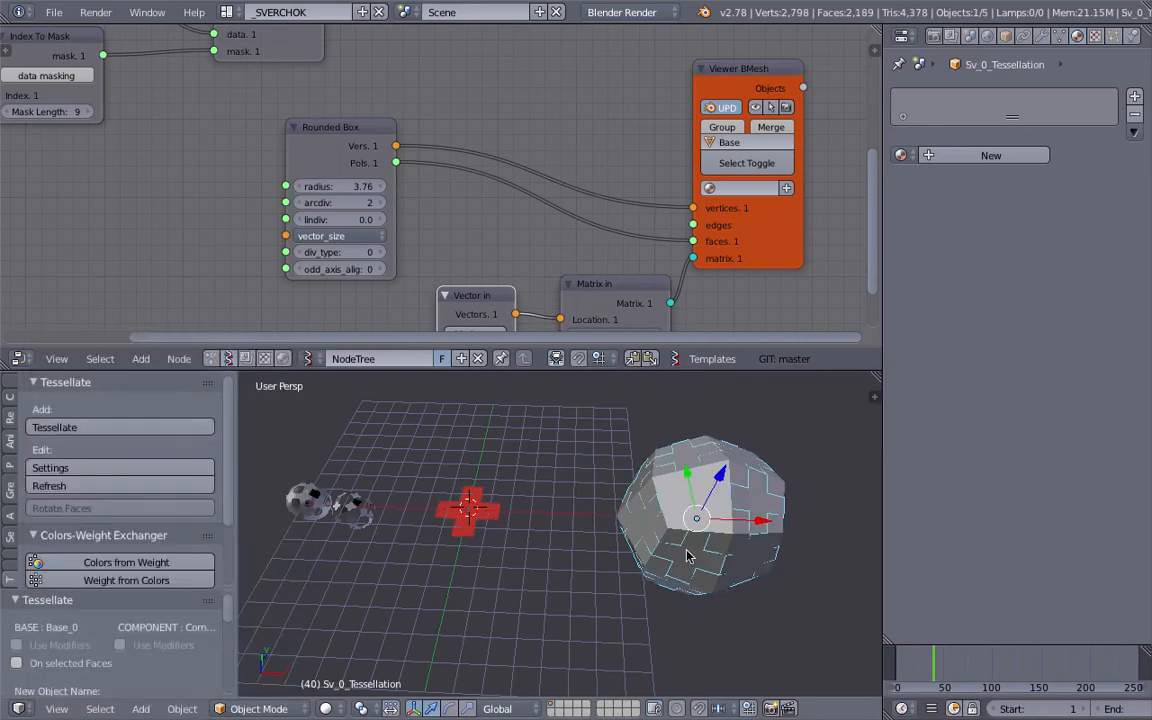
Move the new tessellation off the Base mesh so it stands beside it
key("g")
left_click(775, 550)
scroll(727, 537, "down", 2)
key("g")
left_click(770, 533)
Set the Rounded Box node's arcdiv to 3
right_click(645, 508)
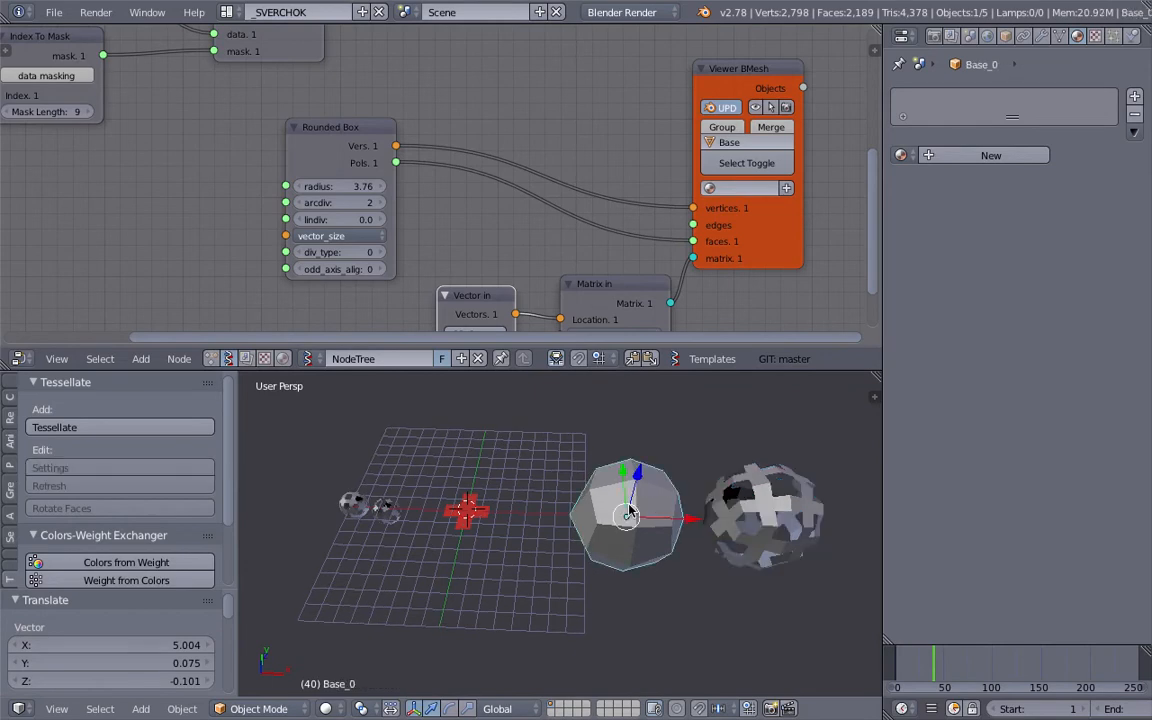
scroll(442, 193, "down", 5)
scroll(462, 191, "up", 1)
middle_click_drag(437, 192, 421, 123)
scroll(509, 172, "up", 2)
scroll(448, 133, "up", 7)
left_click(343, 182)
left_click(343, 182)
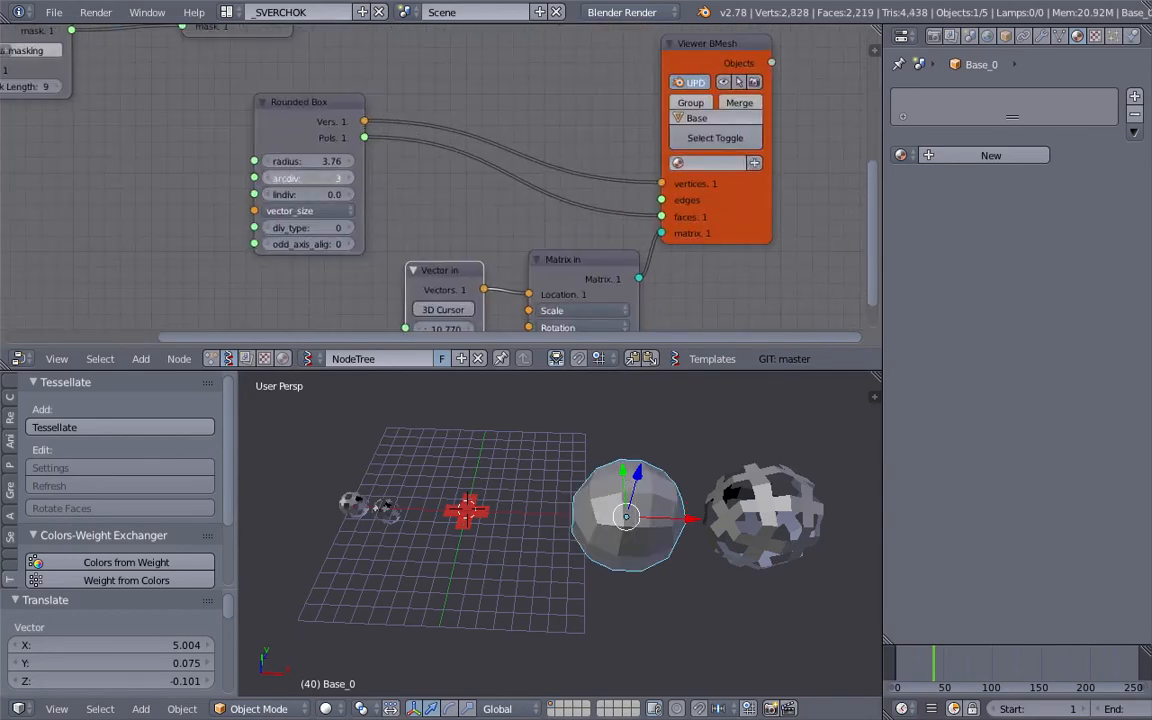
left_click(266, 178)
Insert a Randomize input vectors node between Rounded Box's Vers and the Base viewer, with X, Y and Z amplitudes of 0.57
middle_click_drag(616, 234, 573, 229)
left_click_drag(701, 207, 791, 198)
key("alt+space")
type("random")
key("Down")
key("Return")
left_click(551, 127)
left_click_drag(557, 157, 614, 190)
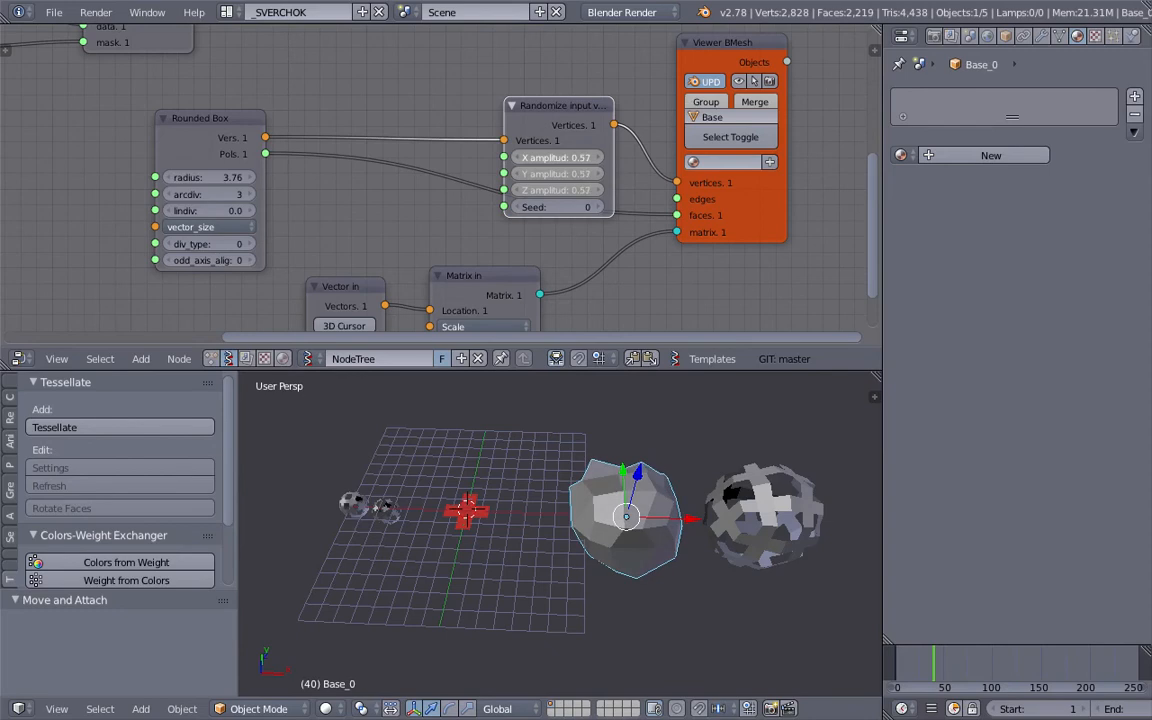
left_click_drag(573, 105, 580, 74)
Tessellate the randomized Base mesh with the red cross using default settings, and move the result away from the base
right_click(485, 515, "shift")
left_click(97, 427)
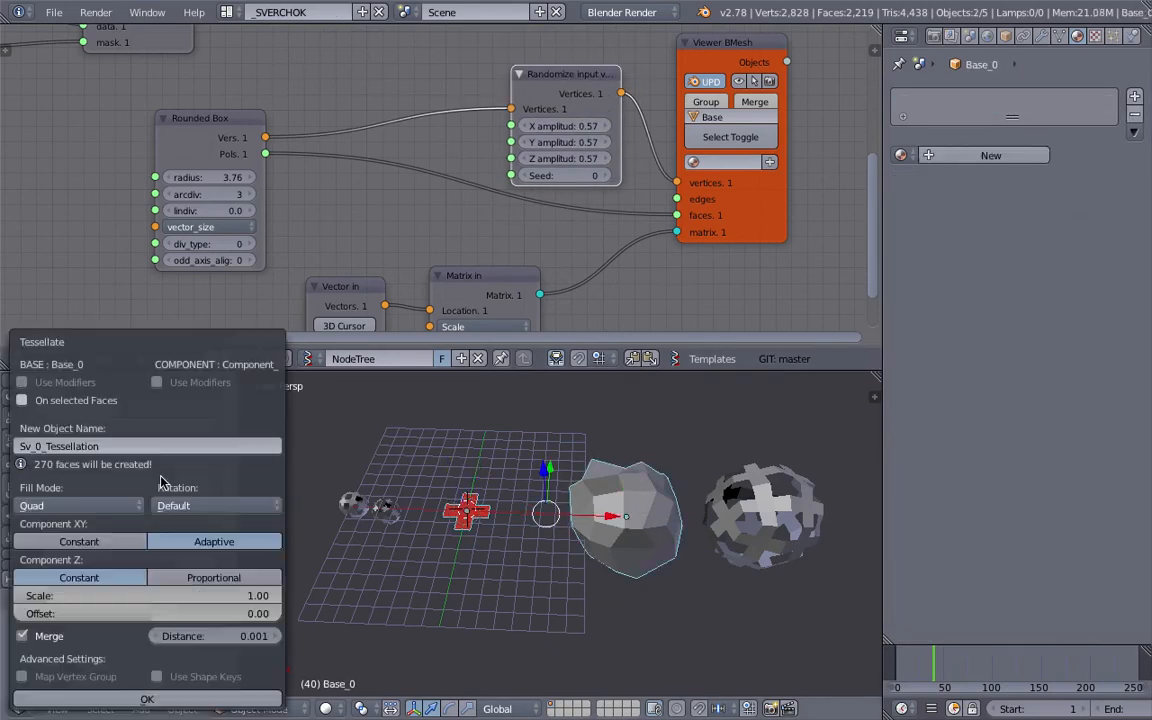
left_click(147, 699)
key("g")
left_click(657, 404)
scroll(589, 505, "up", 3)
middle_click_drag(657, 420, 589, 424)
key("a")
right_click(589, 424)
scroll(585, 460, "down", 5)
middle_click_drag(586, 474, 598, 590)
middle_click_drag(730, 188, 626, 201)
left_click_drag(626, 201, 655, 209)
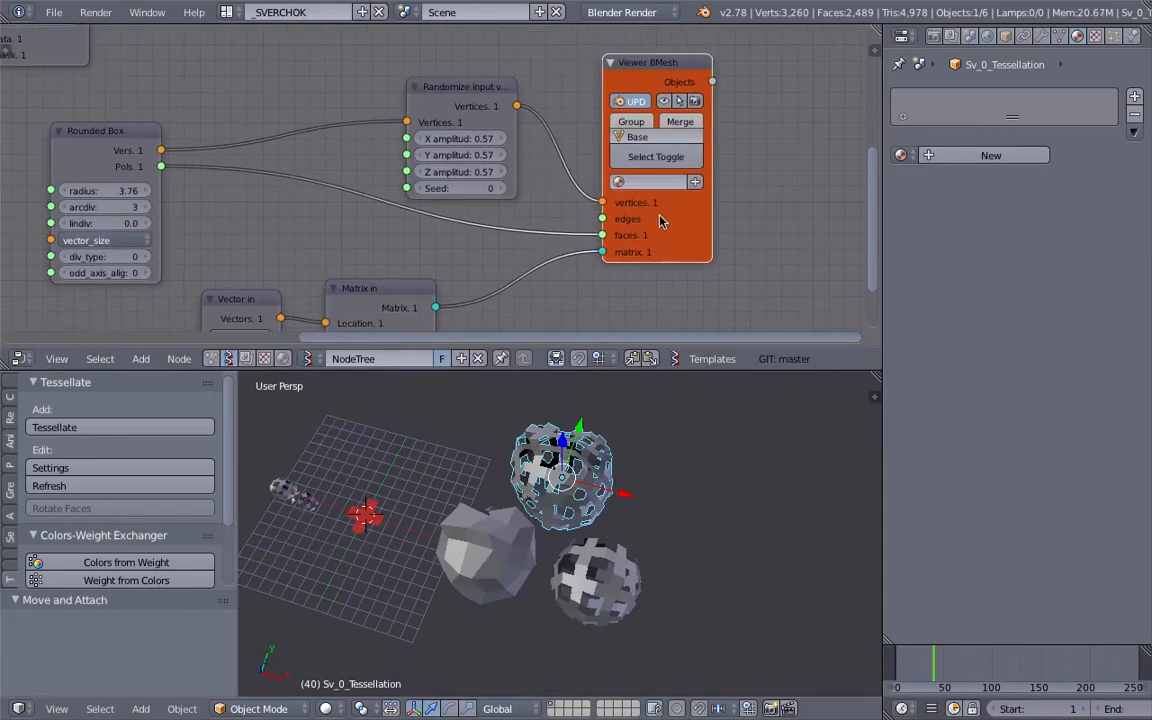
scroll(660, 212, "down", 4)
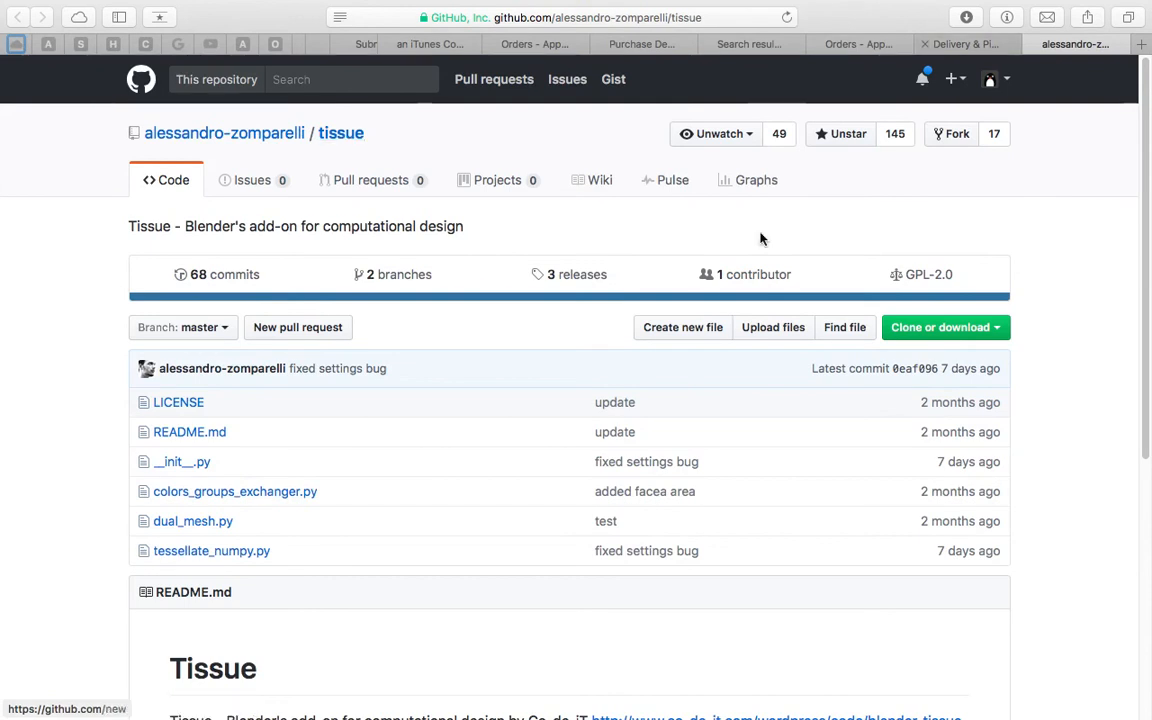
Switch to the web browser and view the Tissue add-on's GitHub repository page
key("ctrl+shift+Tab")
left_click(1076, 45)
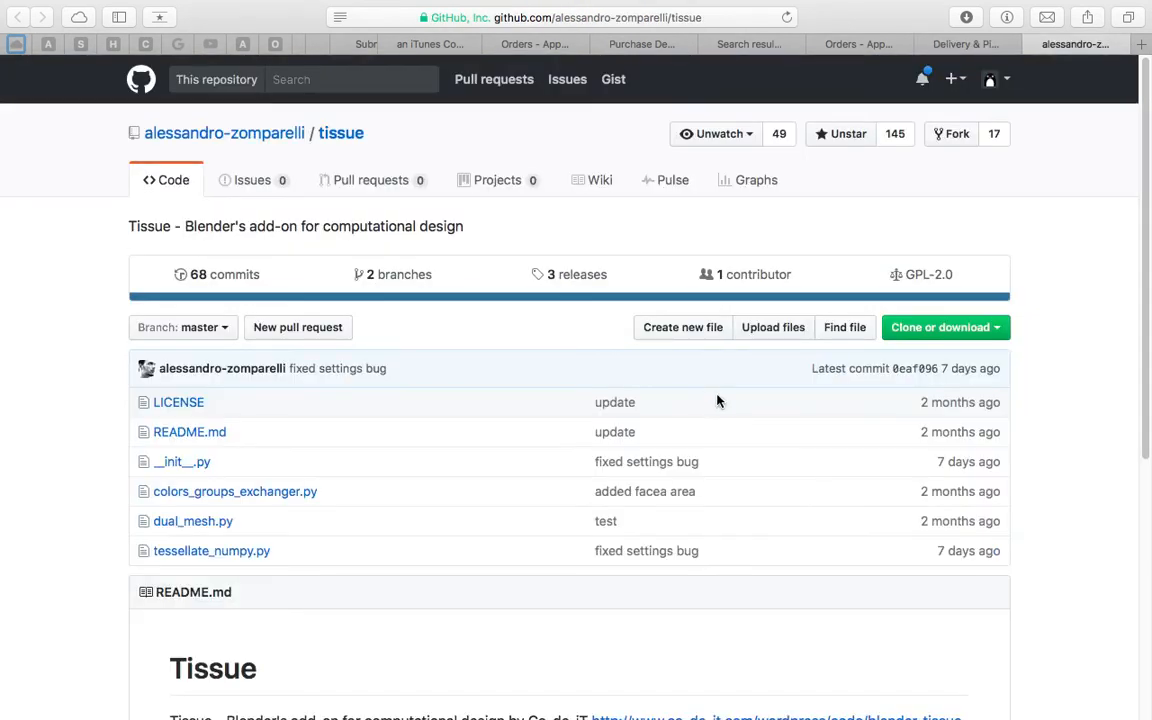
scroll(571, 419, "down", 5)
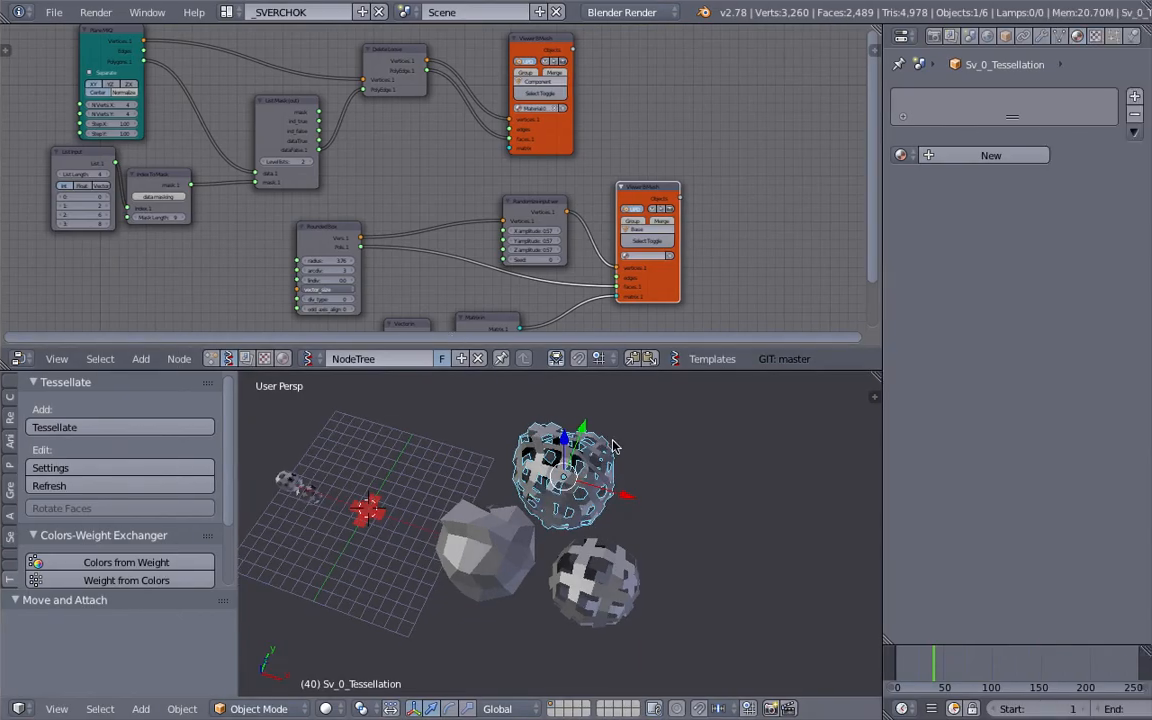
Return to Blender, save the file, and narrow the properties area to widen the node editor and 3D view
middle_click_drag(535, 419, 730, 488)
middle_click_drag(678, 141, 568, 187)
scroll(543, 156, "up", 3)
key("ctrl+s")
left_click(573, 195)
middle_click_drag(585, 257, 677, 233)
left_click_drag(881, 175, 1062, 172)
scroll(802, 144, "down", 2)
Add an Adaptive Polygons node in the empty space beyond the two viewer nodes and save the file
middle_click_drag(734, 156, 571, 179)
key("alt+space")
type("adap")
key("Down")
key("Return")
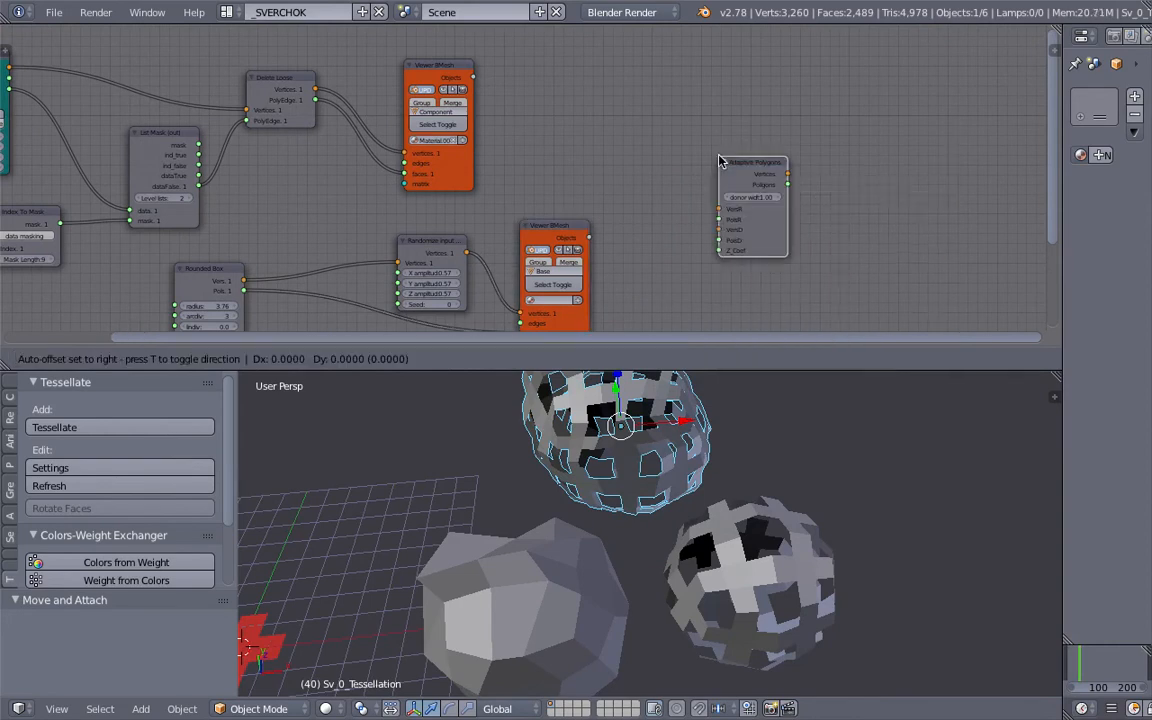
left_click(758, 158)
key("ctrl+s")
left_click(758, 158)
middle_click_drag(783, 266, 769, 206)
middle_click_drag(650, 480, 639, 439)
left_click_drag(788, 181, 817, 159)
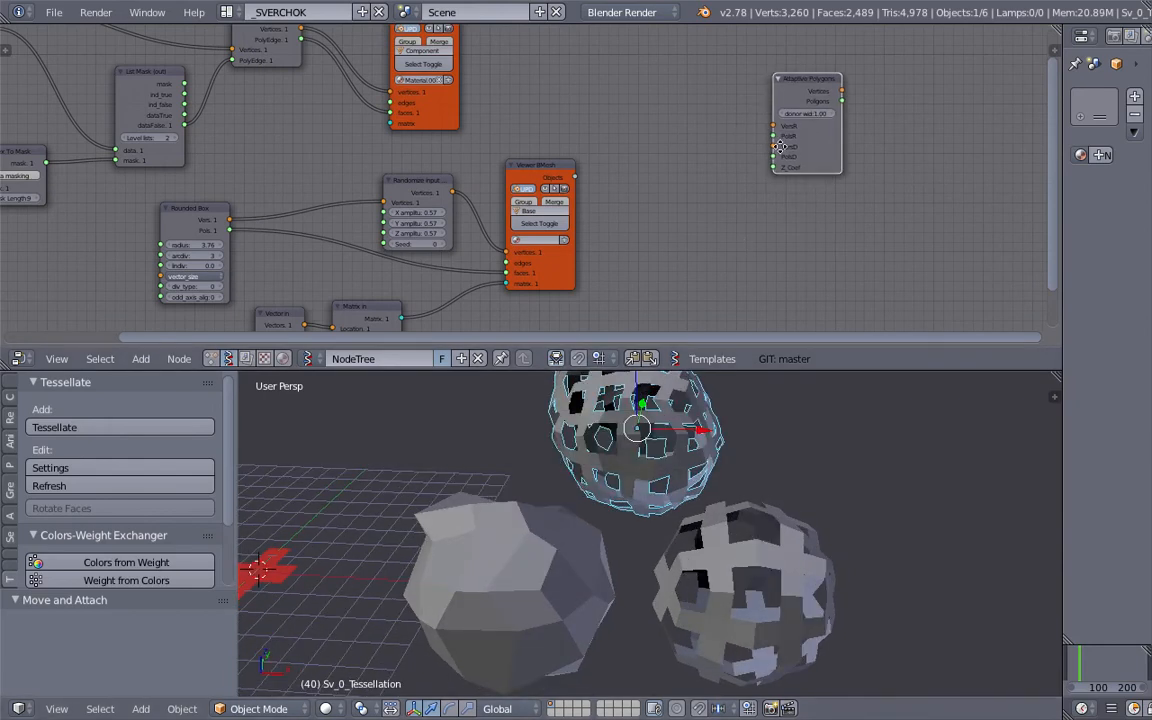
Reposition the Adaptive Polygons node in the empty area beyond the viewer nodes and save the file
middle_click_drag(817, 159, 802, 235)
mouse_move(681, 446)
middle_mouse_down()
mouse_move(606, 409)
mouse_move(679, 484)
mouse_move(622, 464)
mouse_move(658, 453)
middle_mouse_up()
left_click_drag(799, 214, 811, 200)
scroll(811, 195, "up", 5)
middle_click_drag(822, 160, 551, 197)
left_click_drag(649, 165, 686, 144)
key("ctrl+s")
left_click(645, 158)
Try to add a viewer node beside the Adaptive Polygons node through the node search
scroll(400, 260, "down", 2)
middle_click_drag(390, 264, 381, 195)
key("shift+a")
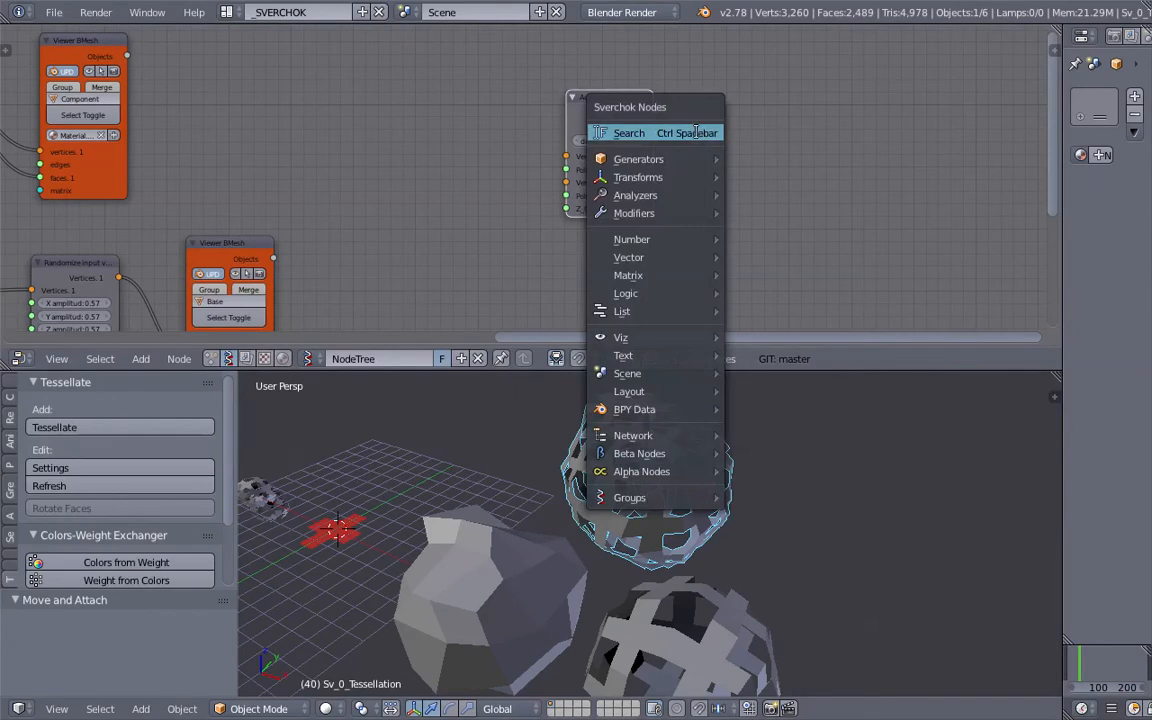
left_click(697, 134)
type("view")
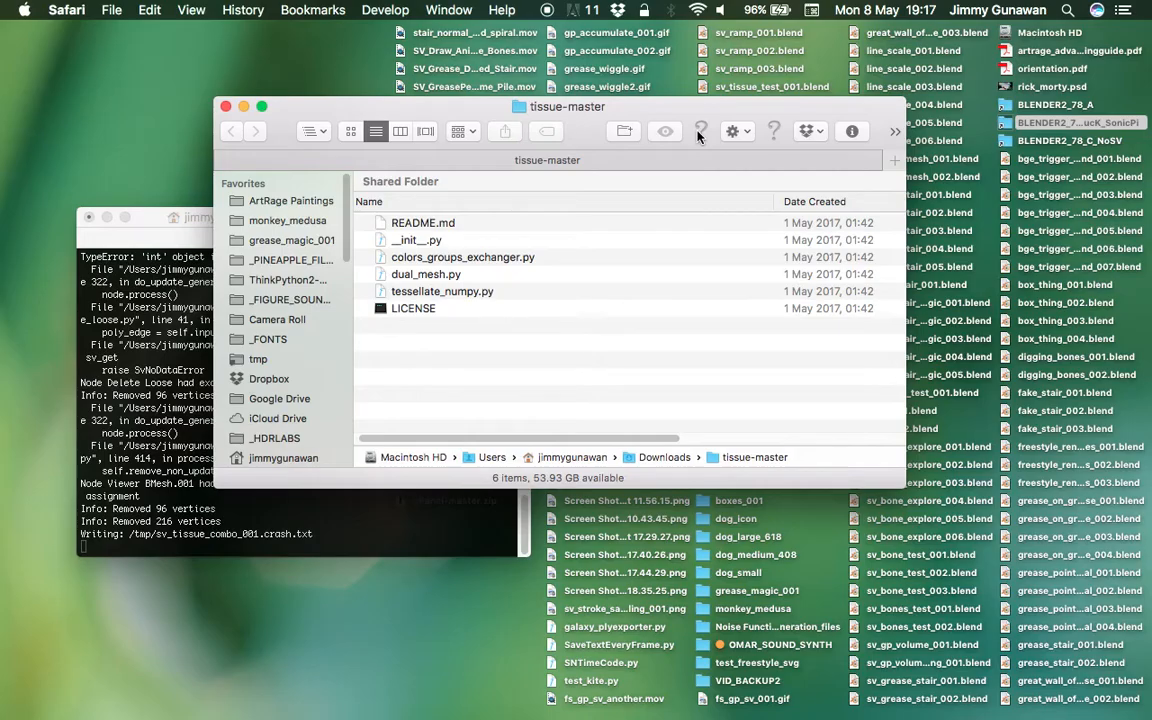
Relaunch Blender from the application's package contents in the BLENDER2_78_C_NoSV folder and dismiss the crash report
left_click(89, 218)
left_click(1024, 146)
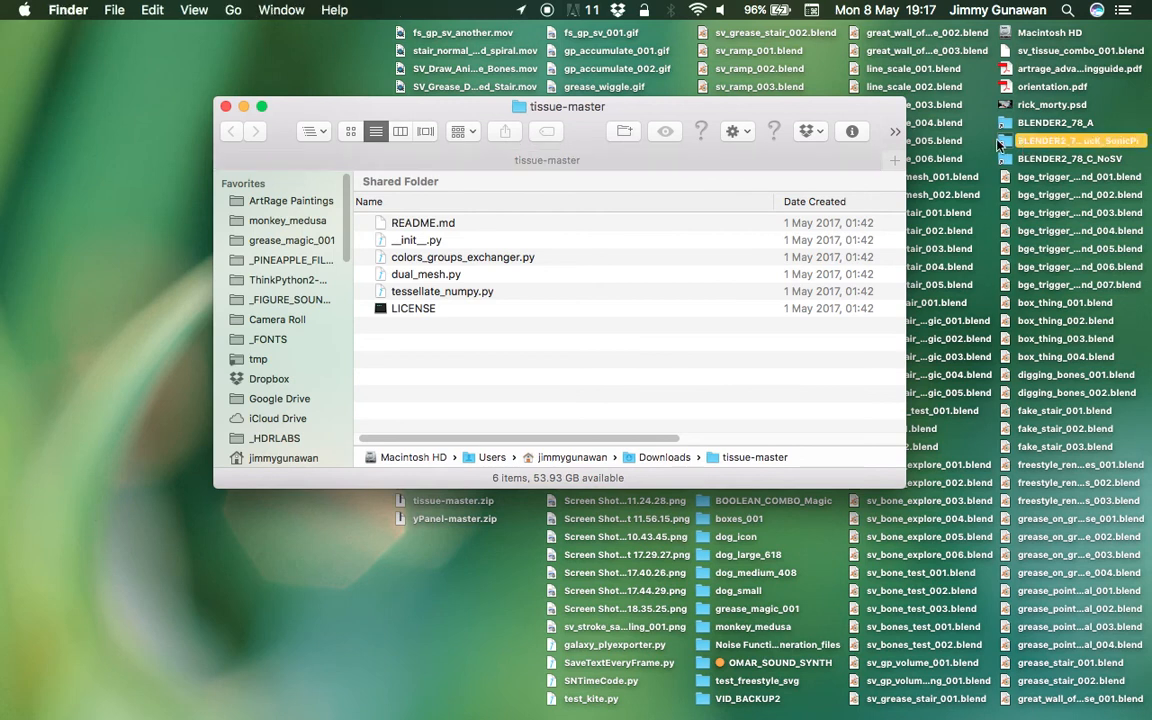
double_click(1006, 158)
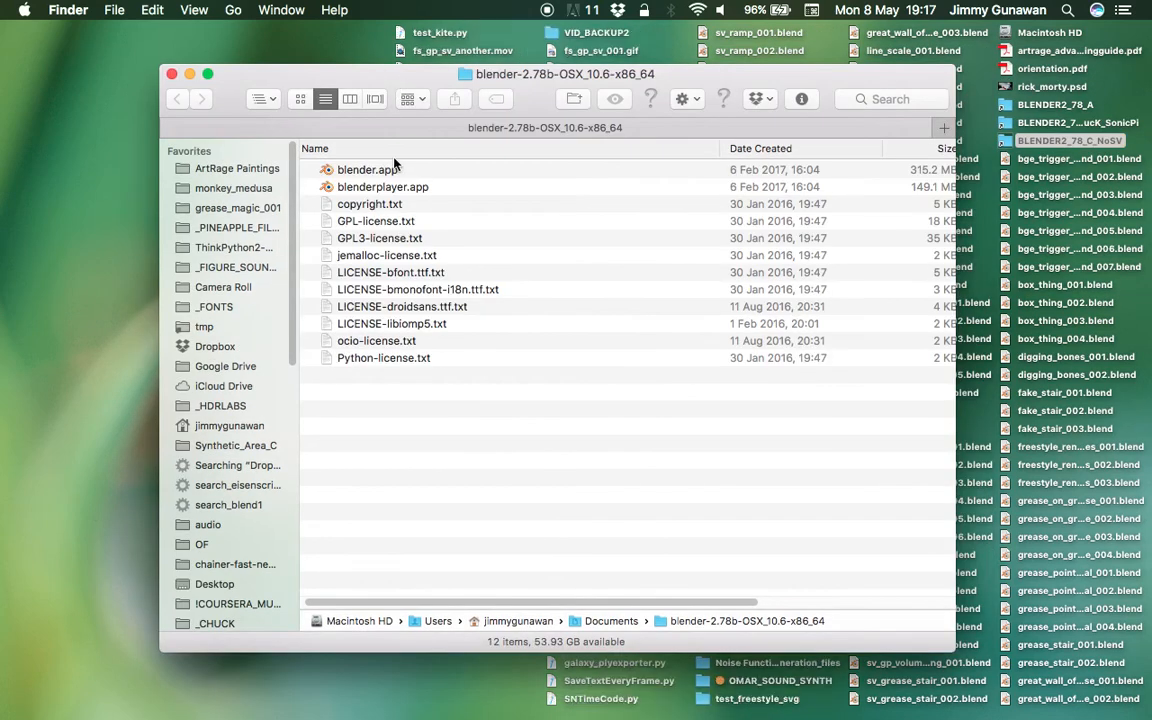
right_click(388, 171)
left_click(432, 195)
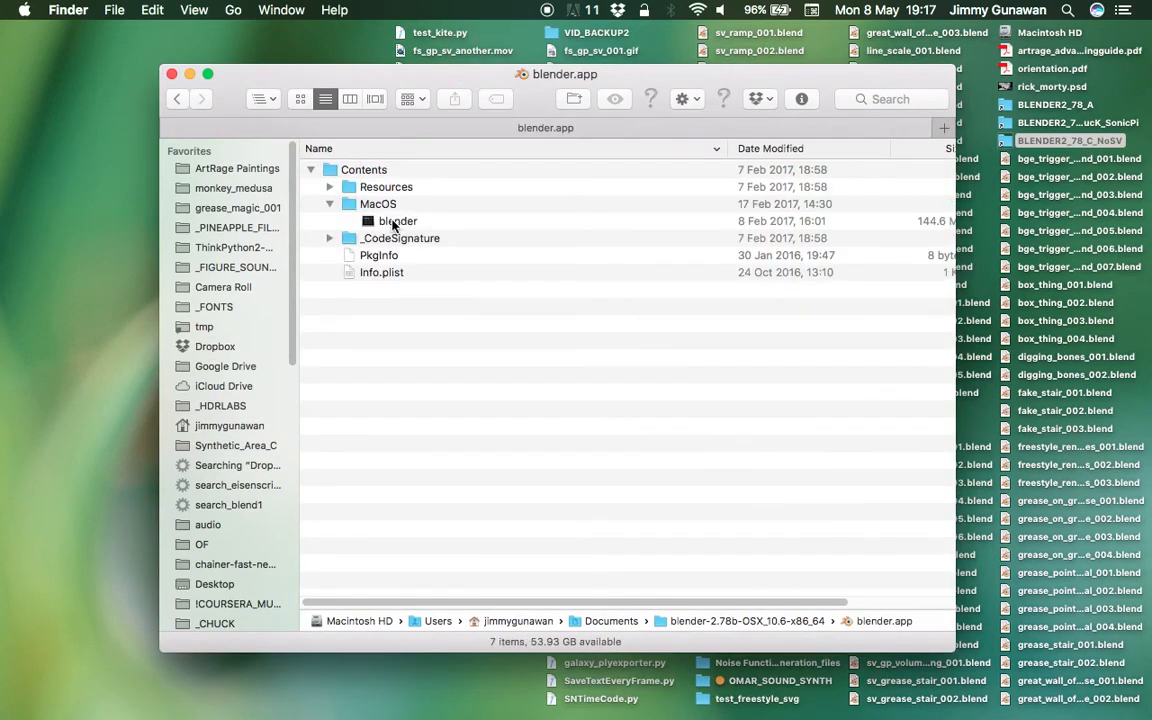
left_click(395, 222)
double_click(394, 222)
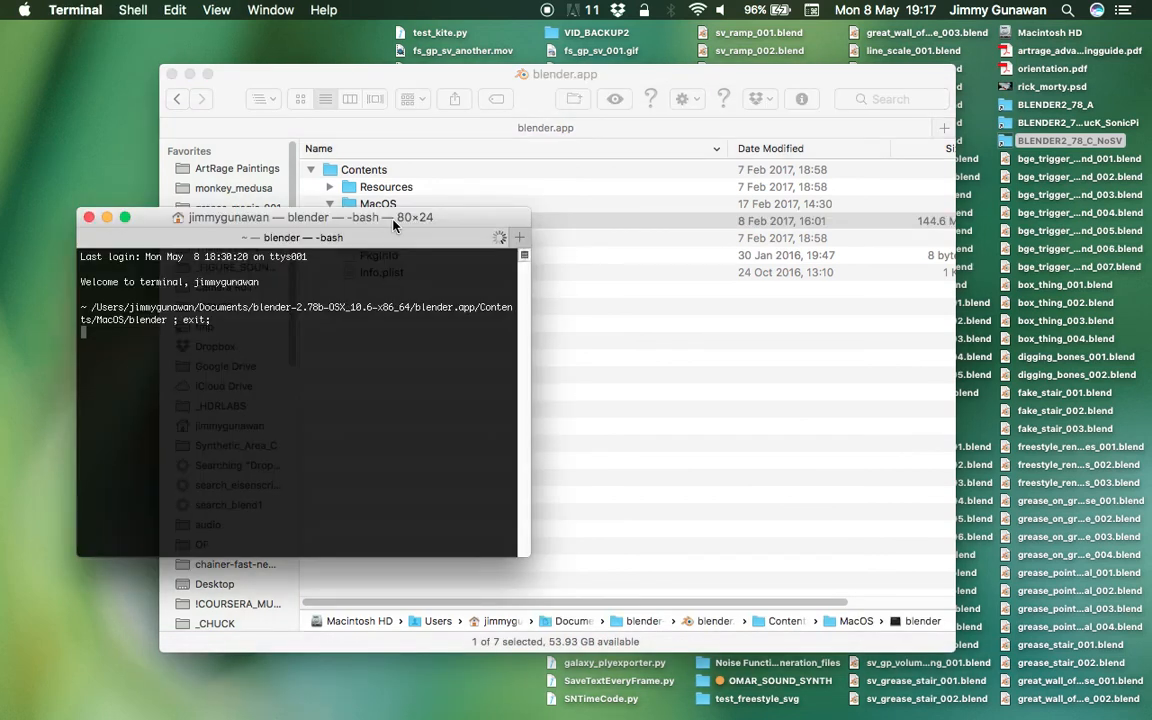
left_click_drag(402, 216, 456, 179)
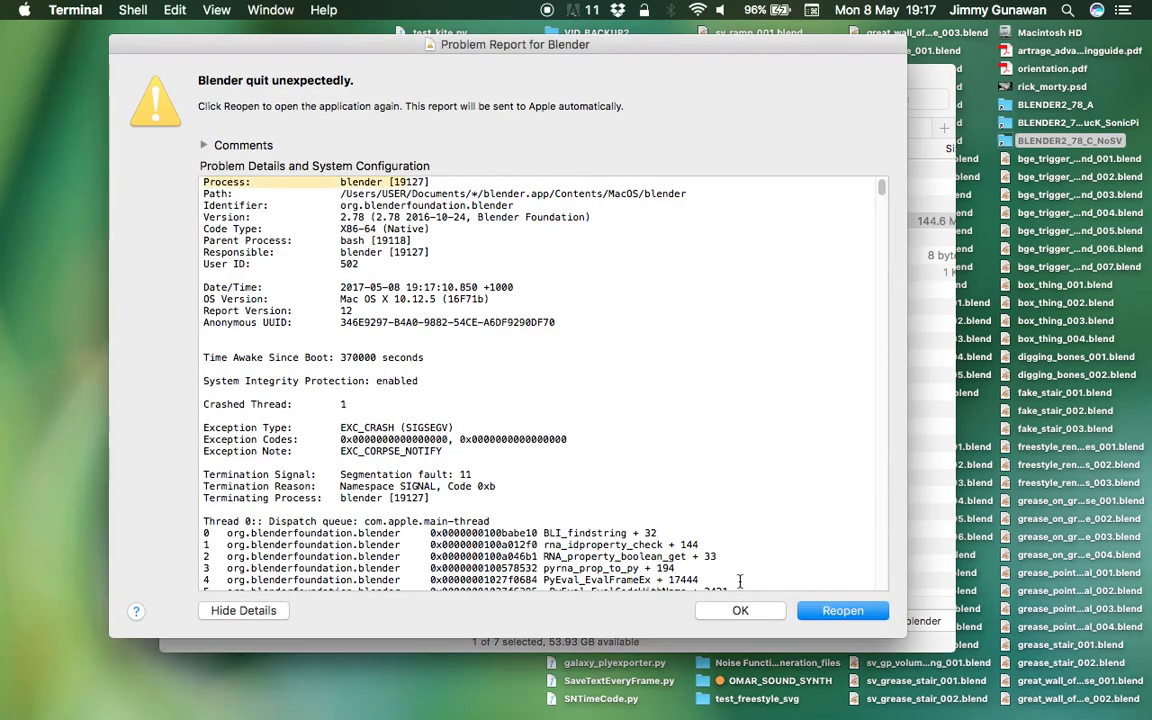
left_click(740, 610)
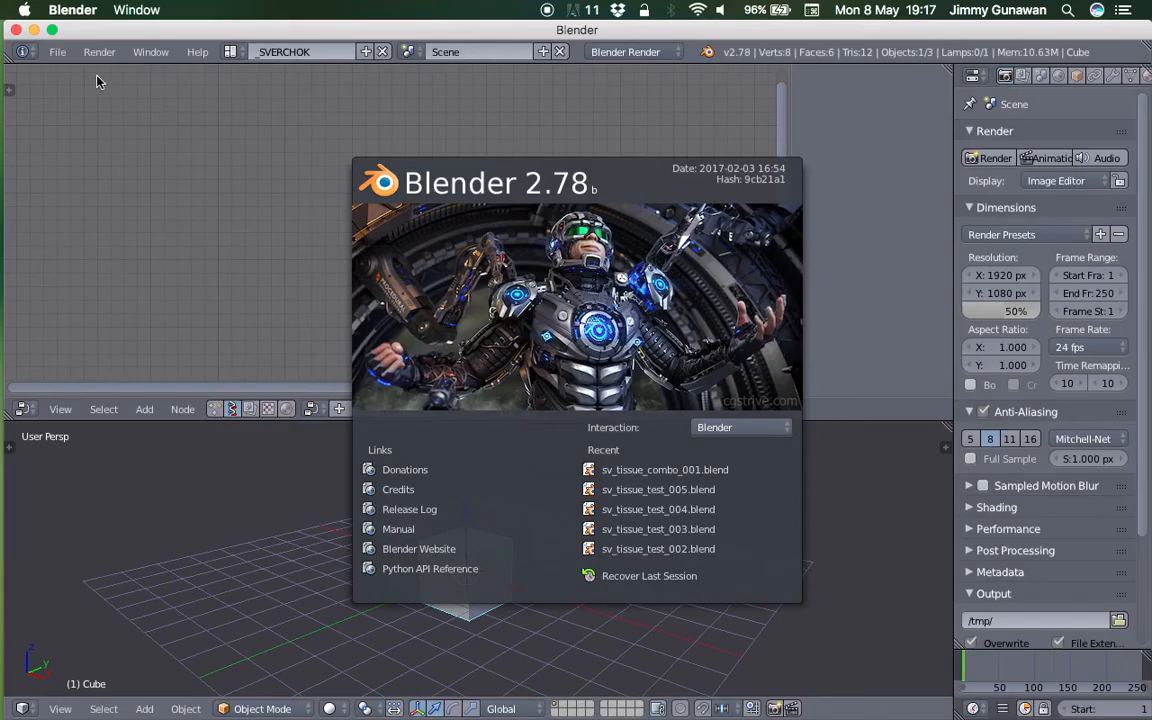
Dismiss the splash screen and reopen the recent file sv_tissue_combo_001.blend
left_click(221, 172)
left_click(57, 51)
mouse_move(104, 108)
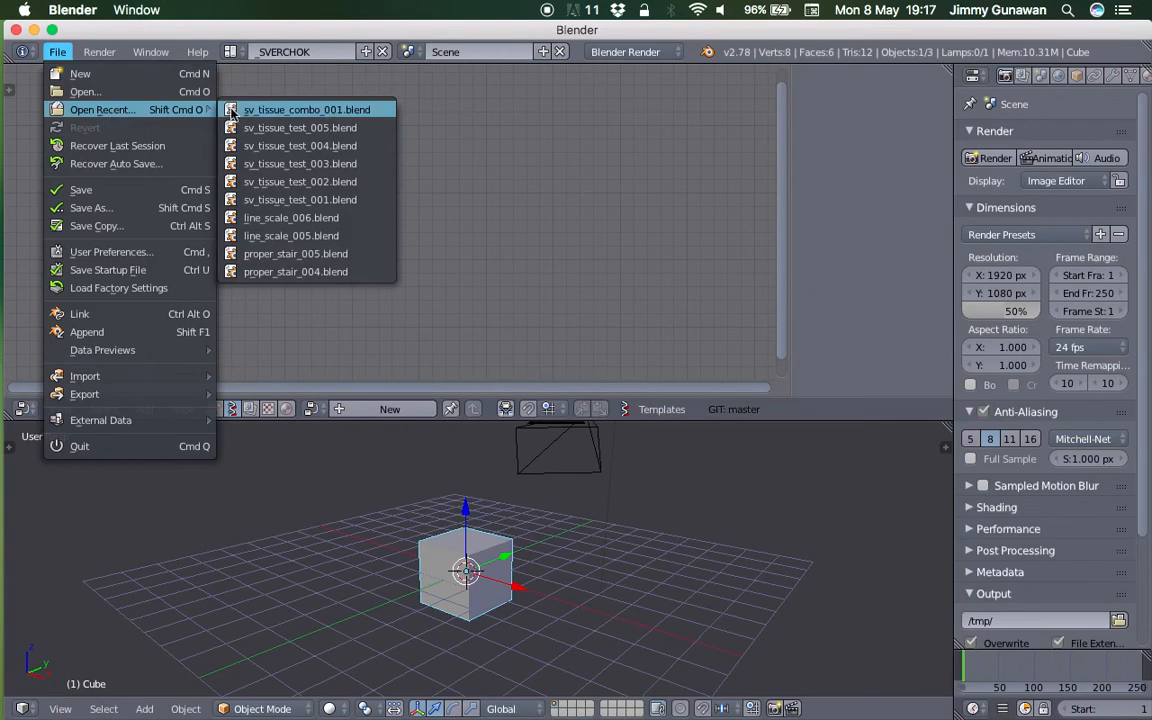
left_click(292, 111)
left_click(57, 51)
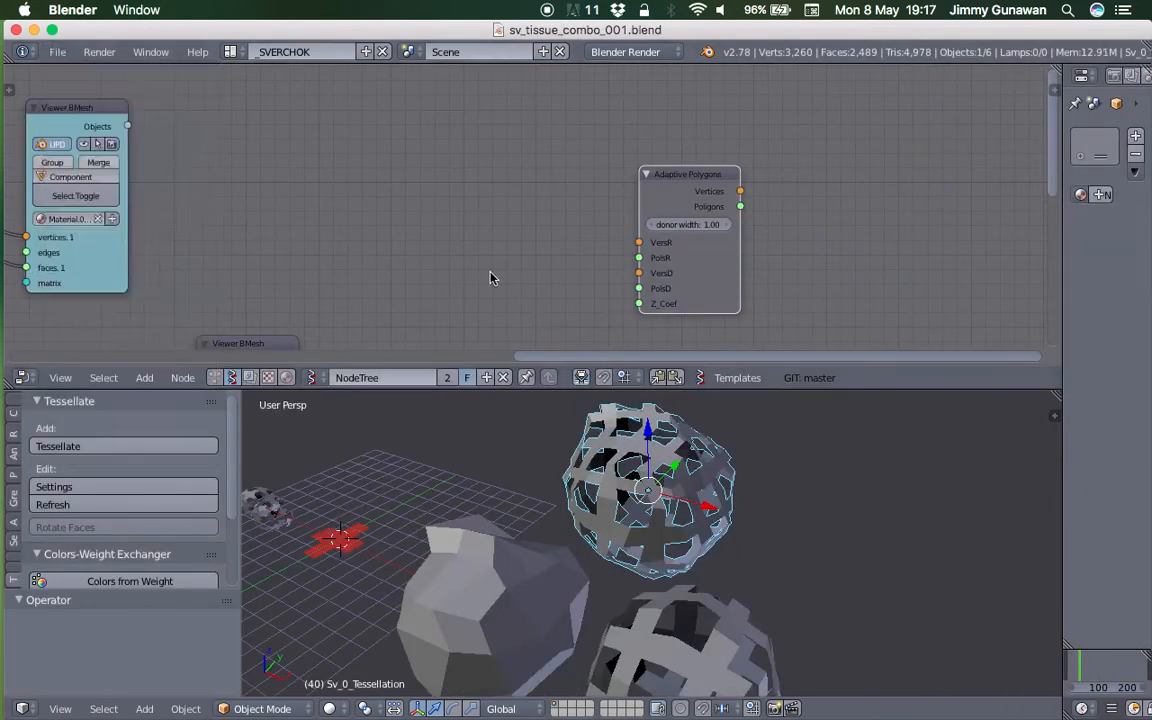
Hide the Base and Component meshes through their Viewer BMesh nodes
middle_click_drag(380, 189, 275, 157)
scroll(393, 191, "down", 3)
middle_click_drag(278, 208, 530, 188)
scroll(530, 188, "down", 2)
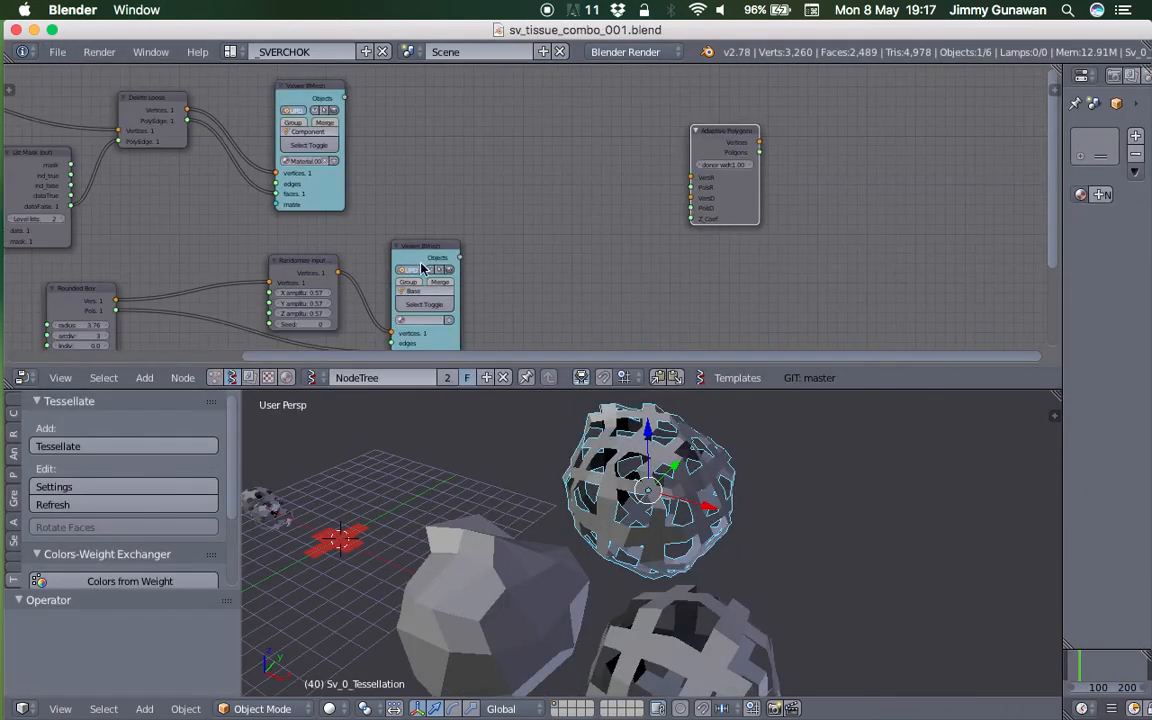
left_click(432, 271)
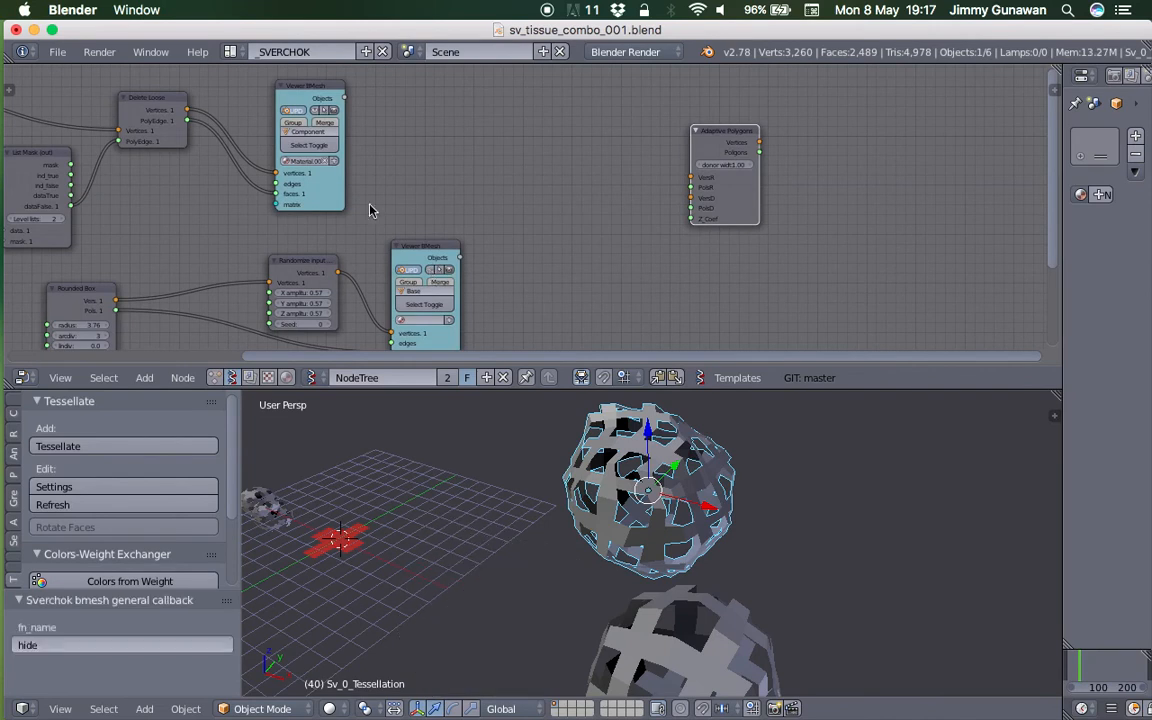
left_click(316, 111)
middle_click_drag(443, 256, 512, 222)
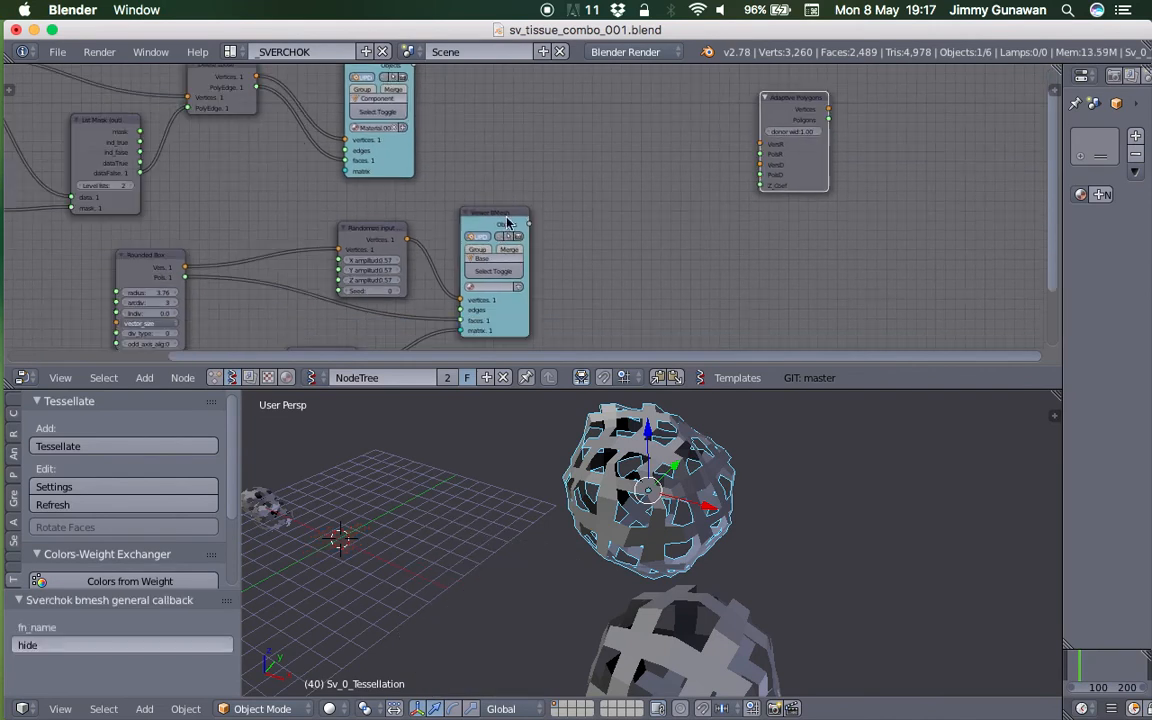
Move the Adaptive Polygons node closer to the two Viewer BMesh nodes
middle_click_drag(422, 172, 438, 203)
scroll(438, 203, "up", 1)
middle_click_drag(338, 142, 302, 169)
middle_click_drag(784, 168, 671, 178)
left_click_drag(688, 176, 562, 168)
Add a Viewer Draw node after Adaptive Polygons and connect the Vertices and Poligons outputs to it
scroll(562, 168, "up", 1)
key("shift+a")
left_click(690, 169)
type("view")
key("Return")
left_click(688, 150)
mouse_move(598, 158)
left_mouse_down()
mouse_move(690, 207)
mouse_move(684, 221)
left_mouse_up()
left_click_drag(600, 171, 683, 234)
Connect Delete Loose's Vertices and PolyEdge outputs to the VersD and PolsD inputs of Adaptive Polygons
scroll(413, 191, "left", 5)
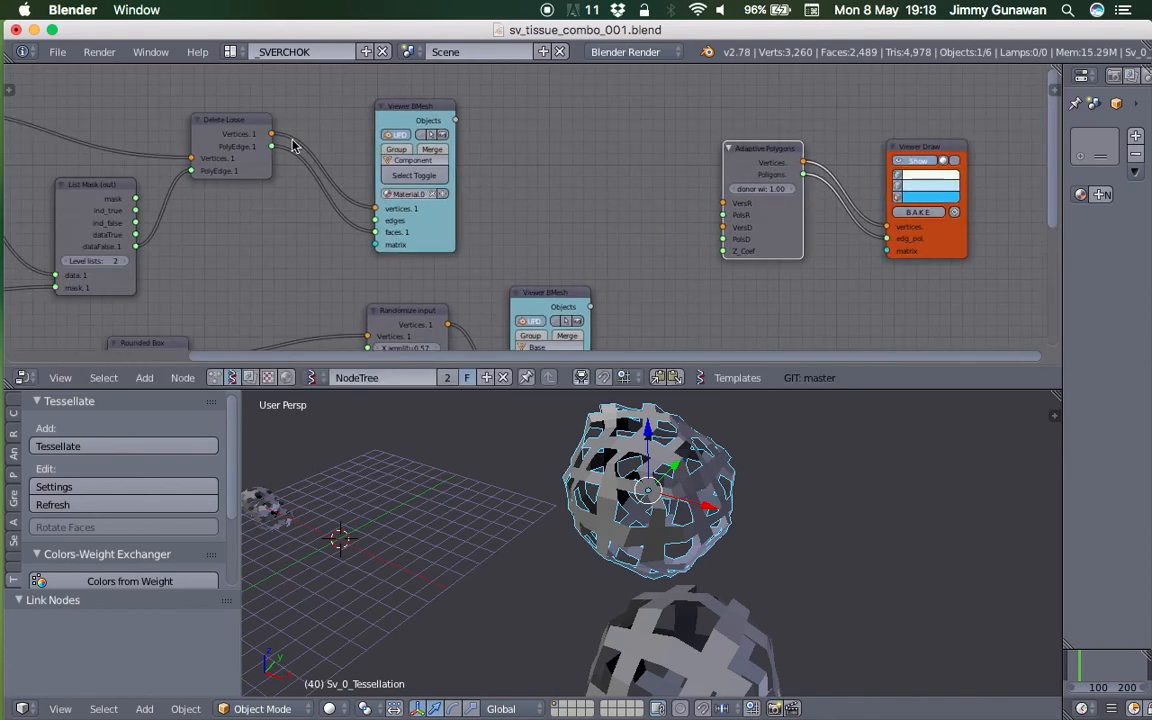
left_click_drag(275, 139, 722, 227)
left_click_drag(271, 146, 722, 239)
scroll(511, 188, "up", 2)
scroll(535, 310, "up", 1)
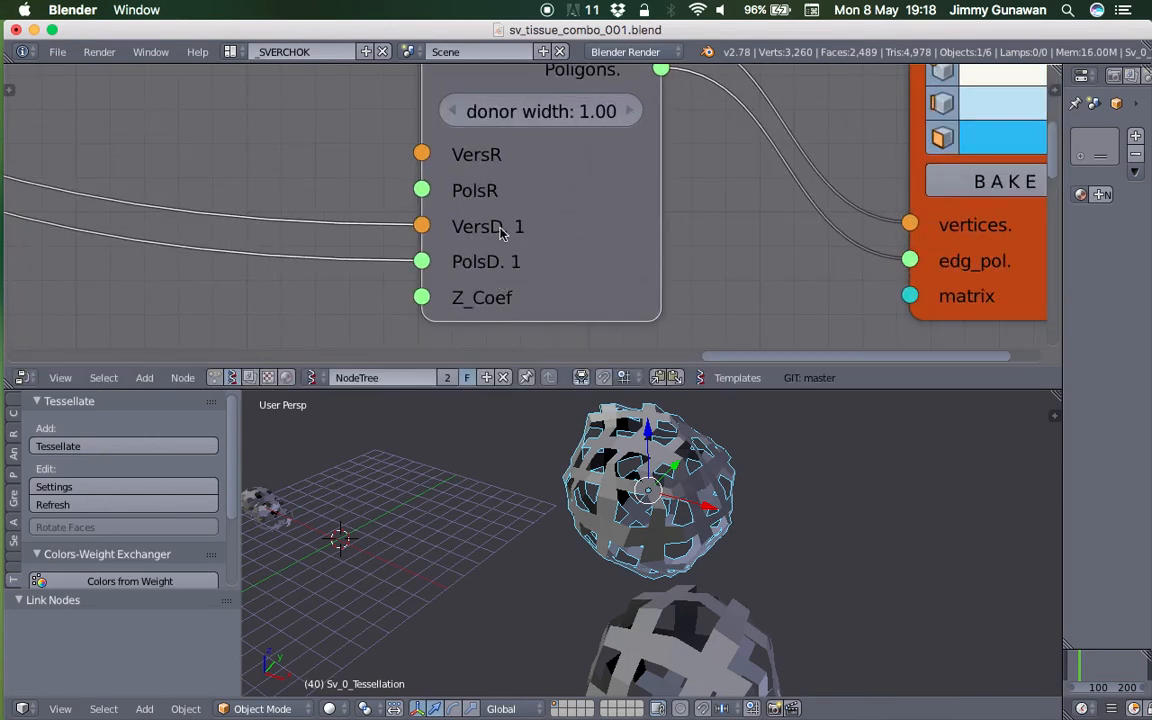
Connect the randomized vertices to VersR and the Rounded Box polygons to PolsR on Adaptive Polygons
scroll(494, 255, "down", 8)
scroll(365, 247, "left", 3)
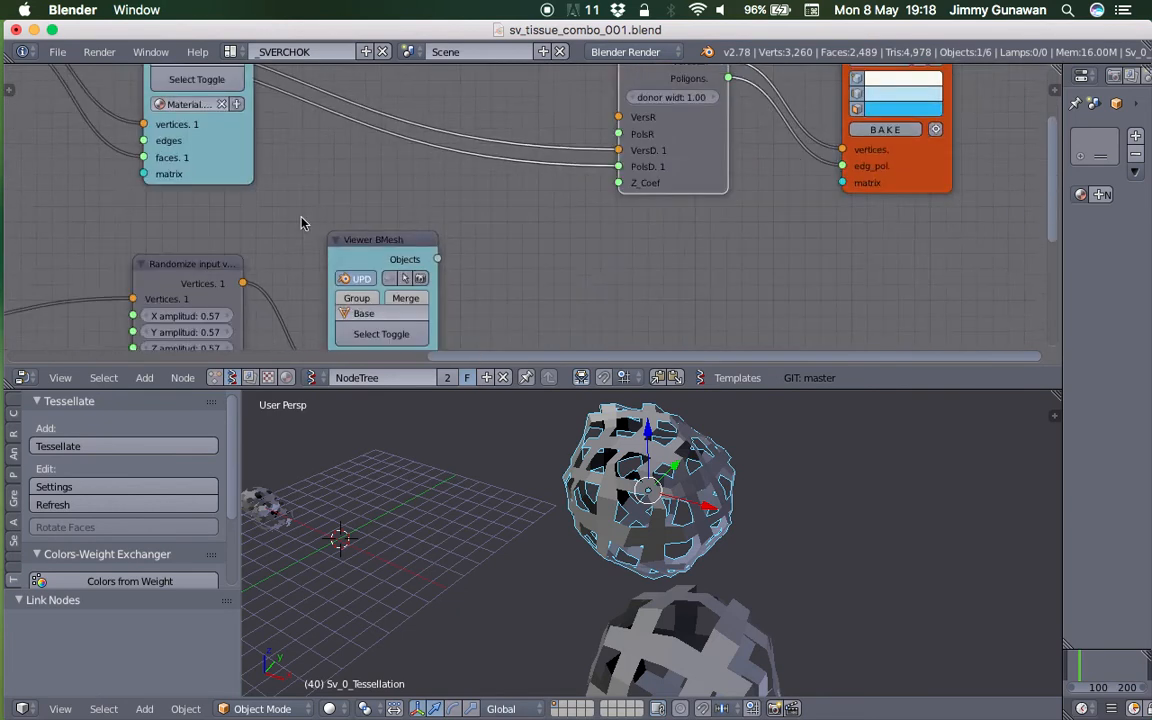
left_click_drag(268, 258, 417, 234)
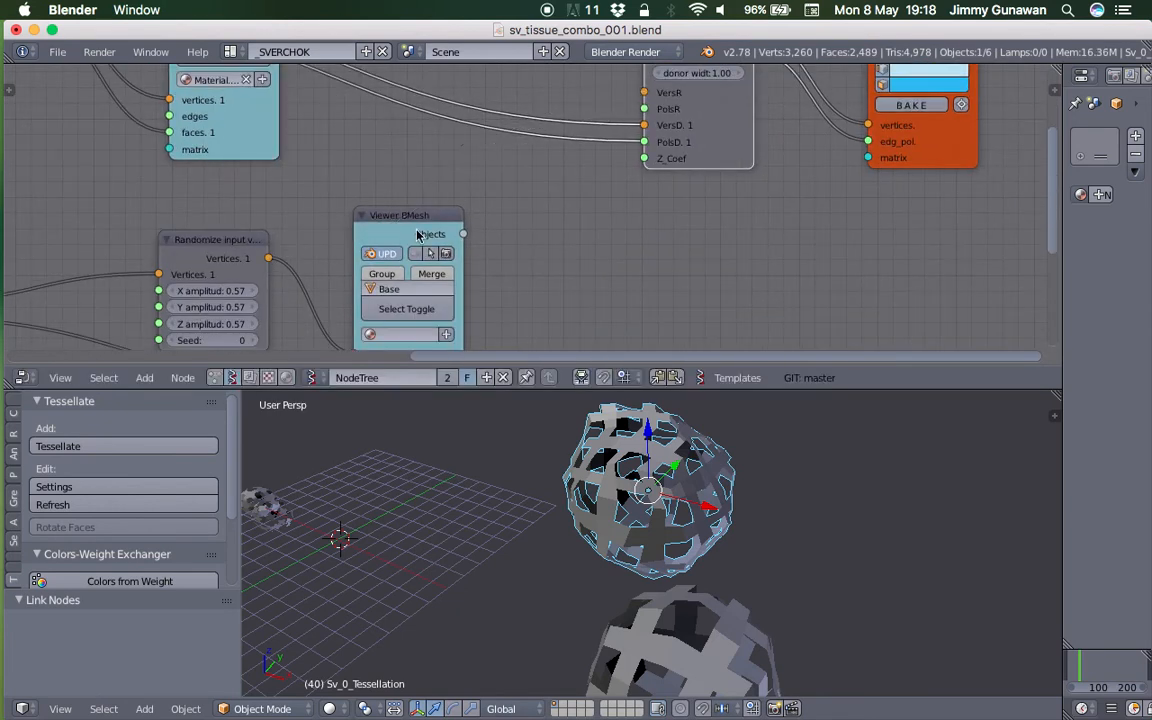
scroll(390, 216, "down", 4)
scroll(330, 200, "down", 2)
left_click_drag(346, 231, 600, 119)
middle_click_drag(346, 273, 305, 304)
scroll(355, 240, "down", 1)
left_click_drag(116, 242, 578, 111)
Turn off vertex display in the Viewer Draw node
middle_click_drag(443, 488, 540, 500, "shift")
middle_click_drag(540, 500, 610, 485, "shift")
scroll(610, 485, "up", 1)
middle_click_drag(598, 136, 563, 207)
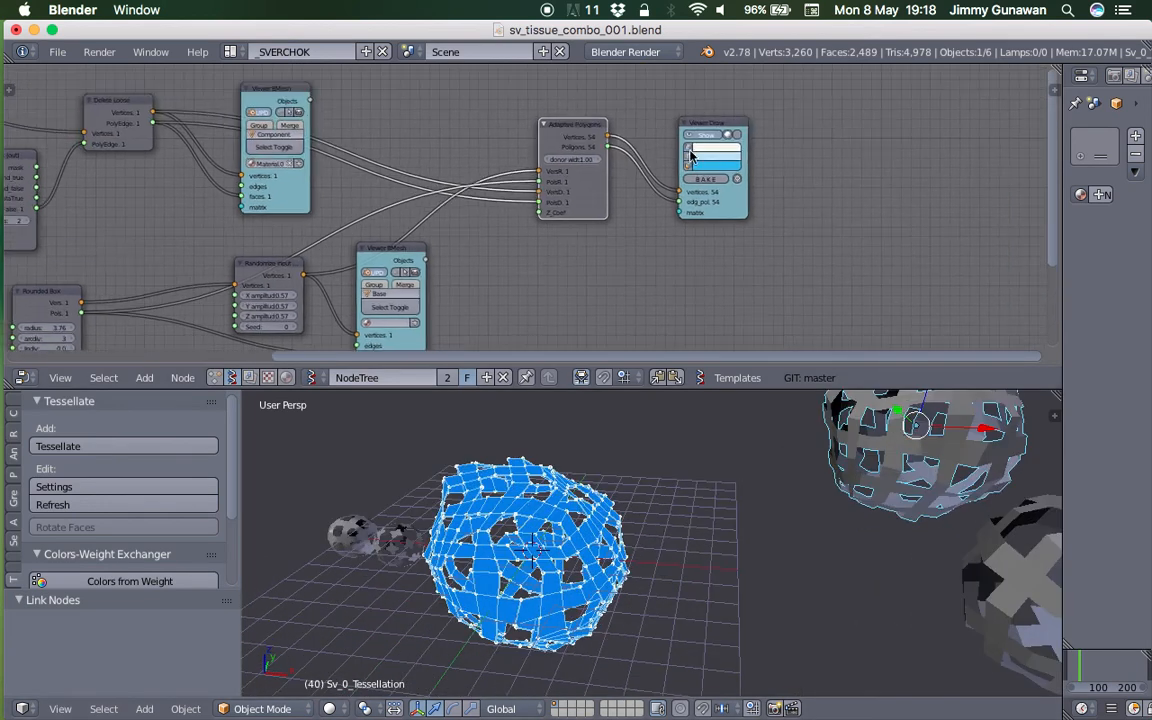
left_click(689, 146)
Adjust an amplitude on the Randomize Input Vectors node that drives the base, and save the file
middle_click_drag(576, 540, 648, 480)
middle_click_drag(317, 235, 519, 188)
scroll(510, 193, "up", 3)
left_click_drag(478, 298, 700, 298)
middle_click_drag(632, 548, 590, 540)
key("ctrl+s")
left_click(663, 545)
Fine-tune the base's randomization again and inspect the tessellated mesh from another angle
scroll(640, 530, "up", 3)
scroll(604, 172, "down", 1)
scroll(640, 182, "down", 7)
middle_click_drag(540, 183, 587, 198)
middle_click_drag(585, 555, 590, 518)
scroll(583, 260, "up", 8)
middle_click_drag(581, 314, 535, 252)
left_click_drag(529, 266, 573, 266)
middle_click_drag(680, 519, 590, 508)
Turn on shaded drawing in the Viewer Draw node and move the node farther from Adaptive Polygons
middle_click_drag(760, 135, 372, 297)
left_click(711, 187)
mouse_move(760, 462)
middle_mouse_down()
mouse_move(640, 505)
mouse_move(424, 466)
middle_mouse_up()
scroll(640, 505, "down", 2)
mouse_move(639, 511)
middle_mouse_down()
mouse_move(720, 482)
mouse_move(635, 498)
middle_mouse_up()
left_click_drag(716, 282, 823, 262)
Add a Remove Doubles node between Adaptive Polygons and Viewer Draw and delete it again
scroll(744, 180, "up", 3)
middle_click_drag(744, 180, 570, 177)
key("shift+a")
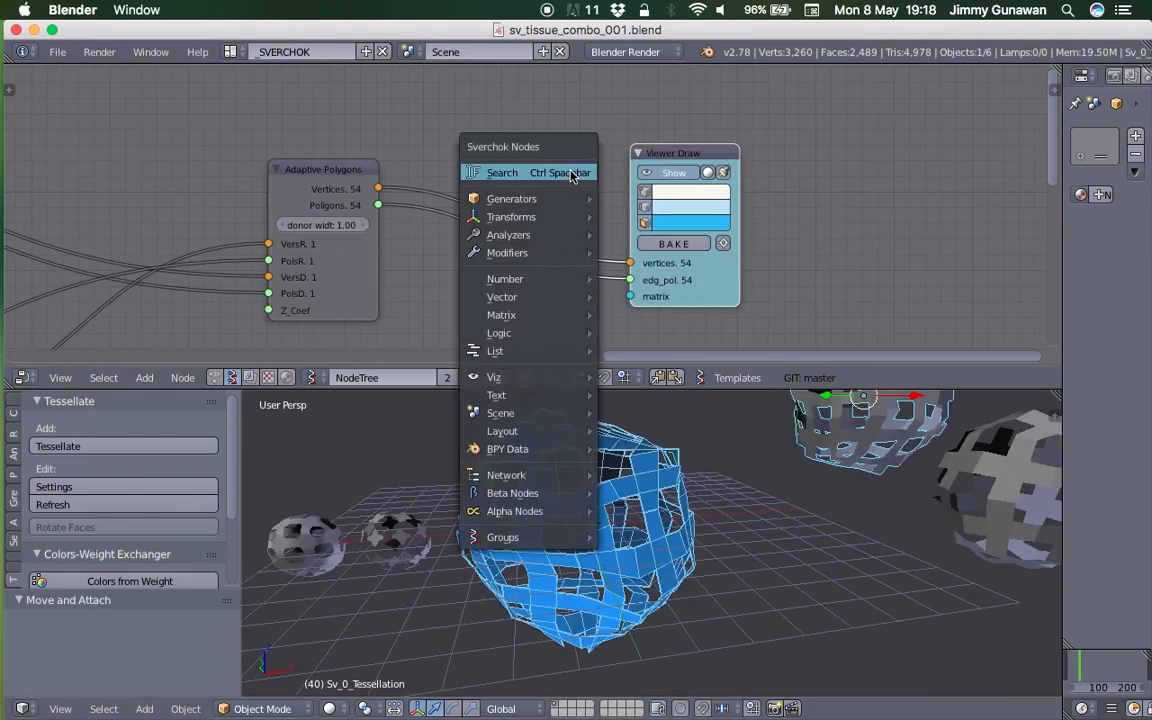
left_click(570, 172)
type("so")
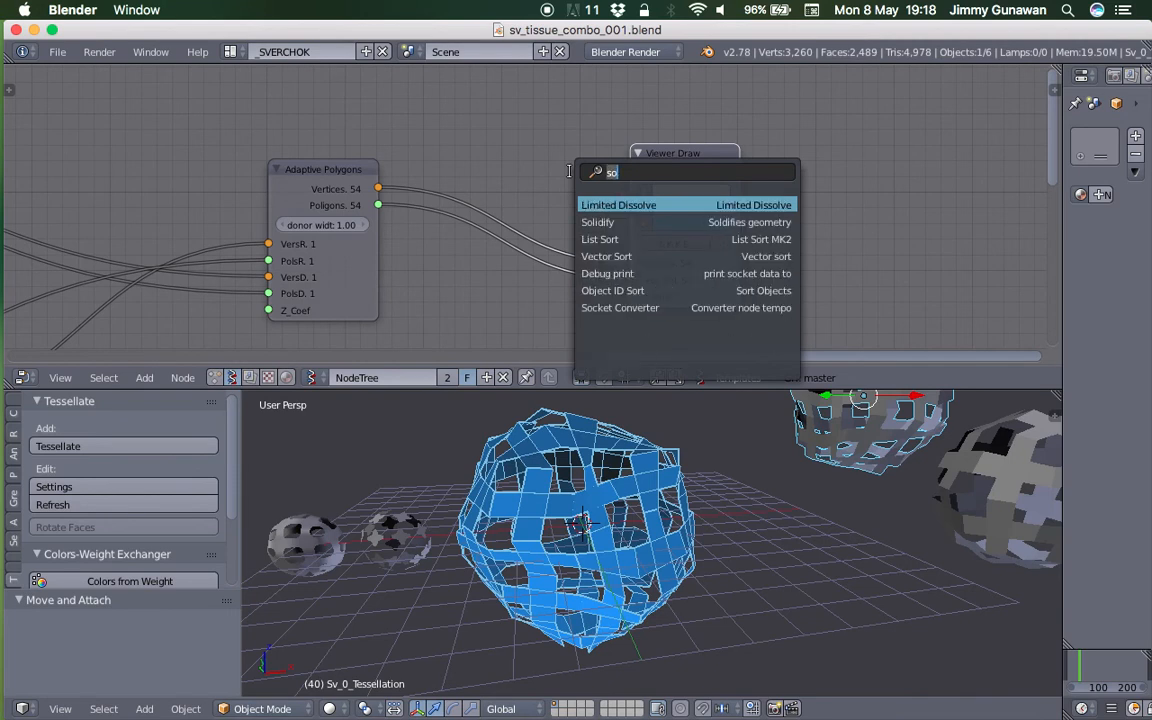
type("remove")
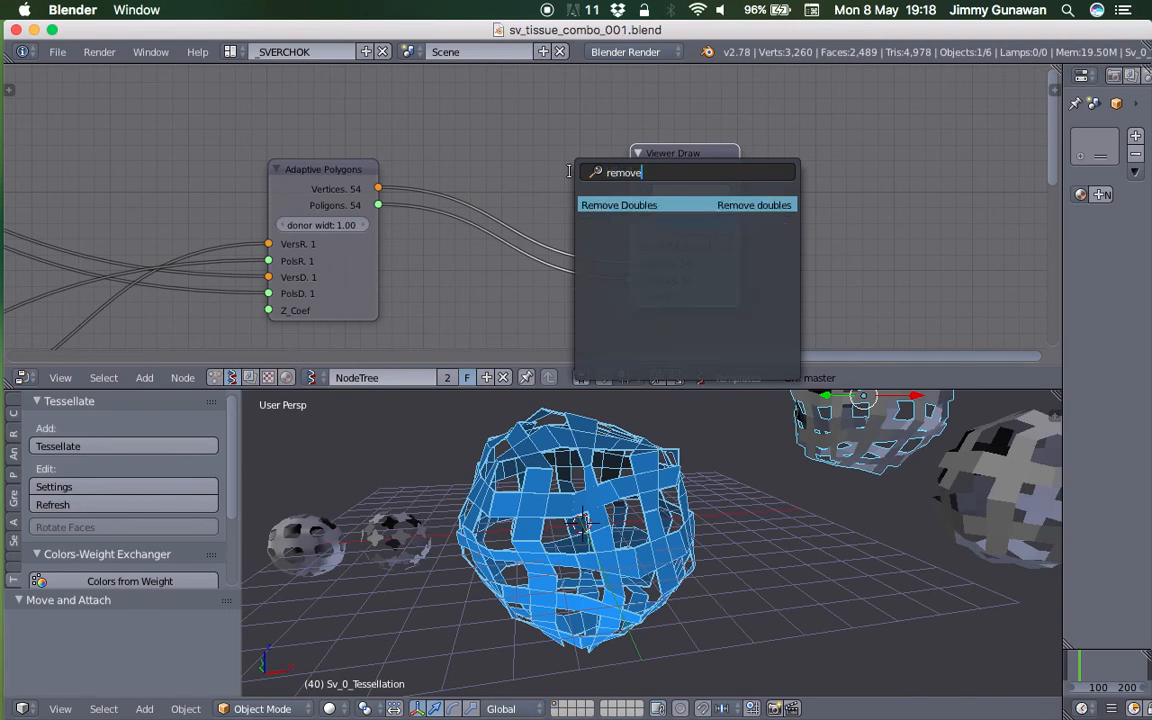
left_click(583, 204)
left_click(468, 80)
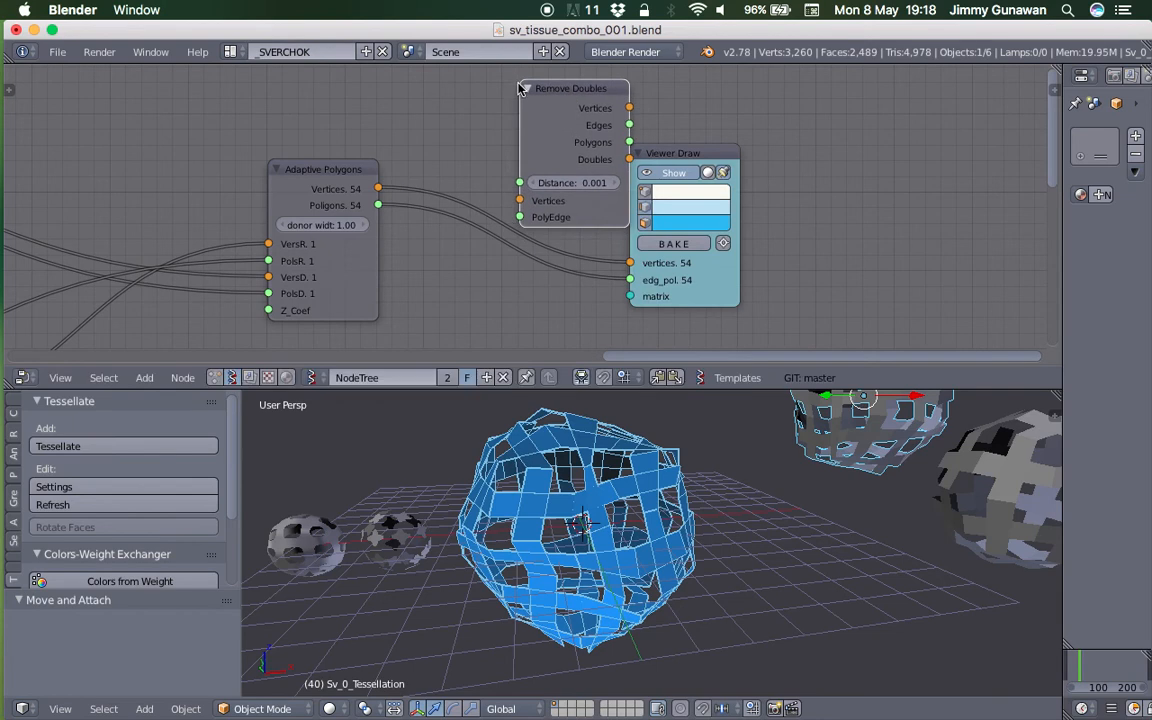
left_click(563, 134)
key("x")
Save the file and insert a Mesh Join node between Adaptive Polygons and Viewer Draw, routing vertices and polygons through it
key("ctrl+s")
left_click(607, 172)
key("space")
type("mesh j")
key("Return")
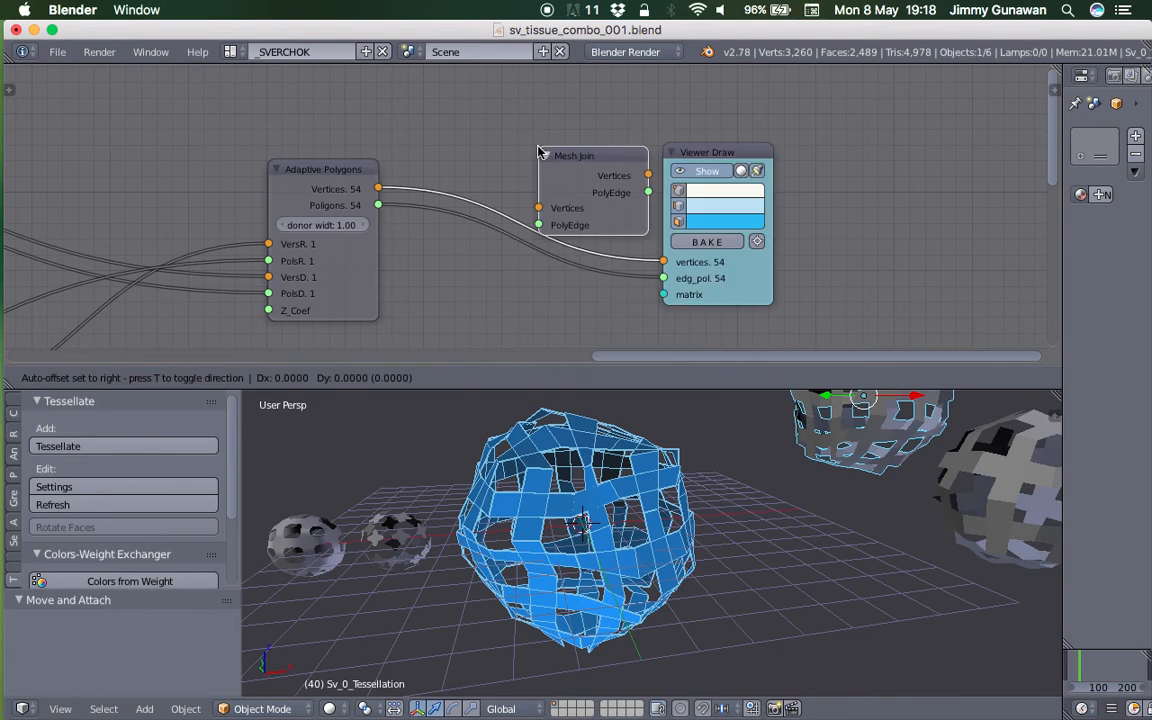
left_click(491, 152)
left_click_drag(379, 205, 491, 224)
left_click_drag(600, 191, 663, 278)
left_click_drag(551, 161, 510, 177)
Add a Remove Doubles node after Mesh Join and connect Mesh Join's Vertices and PolyEdge outputs to it
left_click_drag(745, 157, 830, 148)
key("shift+a")
left_click(699, 154)
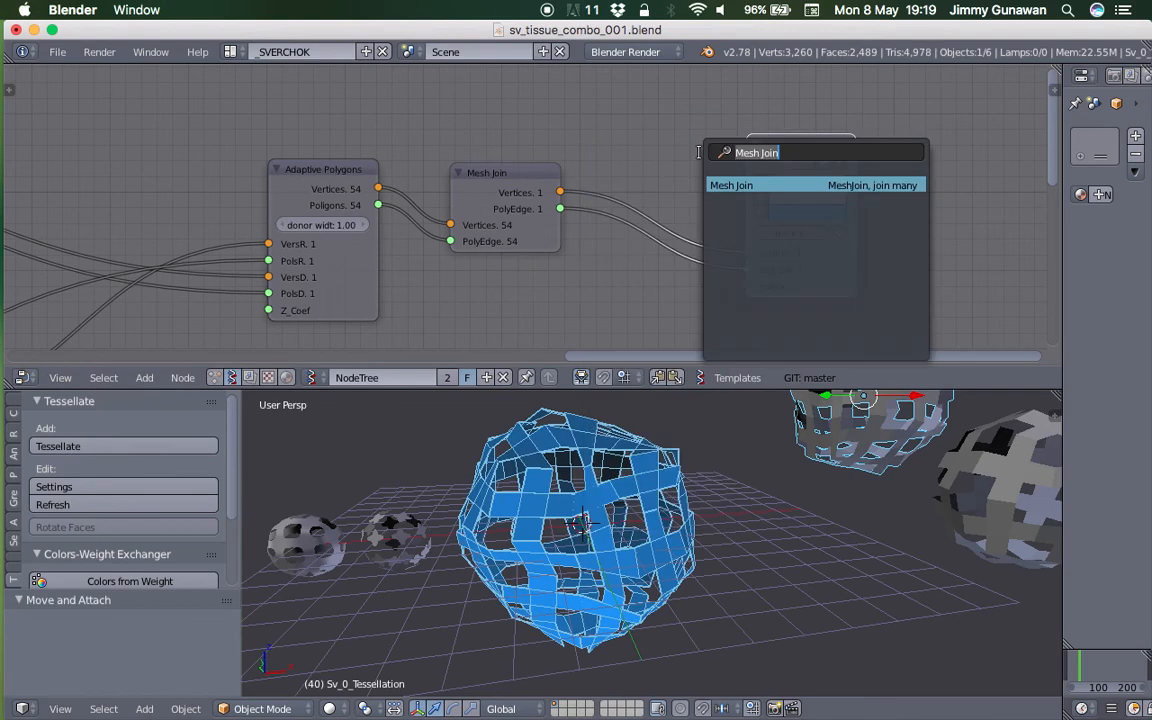
type("remove")
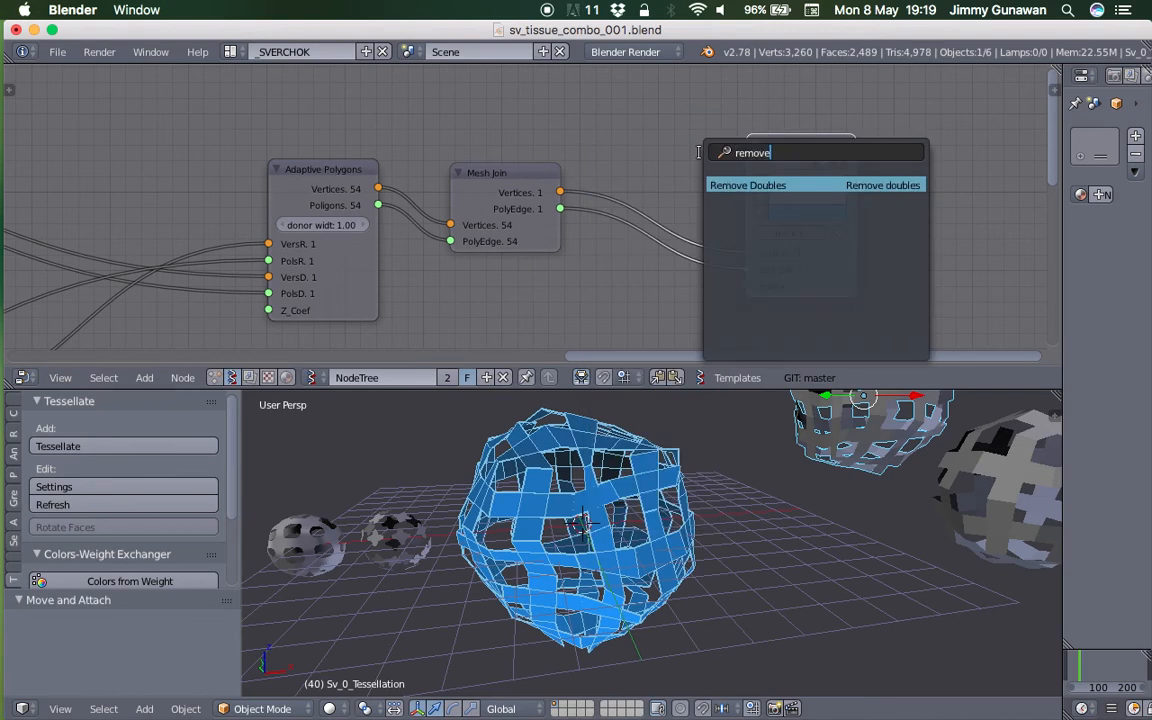
key("Return")
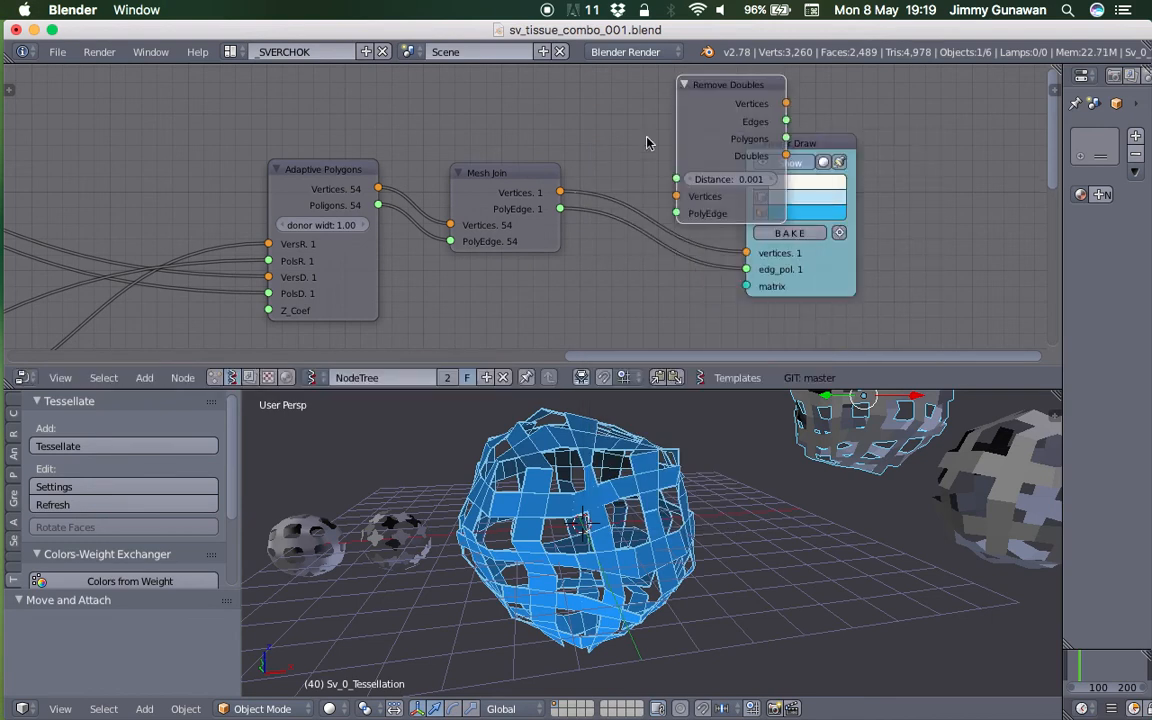
left_click_drag(560, 193, 676, 213)
middle_click_drag(630, 158, 513, 196)
Connect the Vertices and Polygons outputs of Remove Doubles to Viewer Draw and save the file
left_click_drag(722, 187, 866, 199)
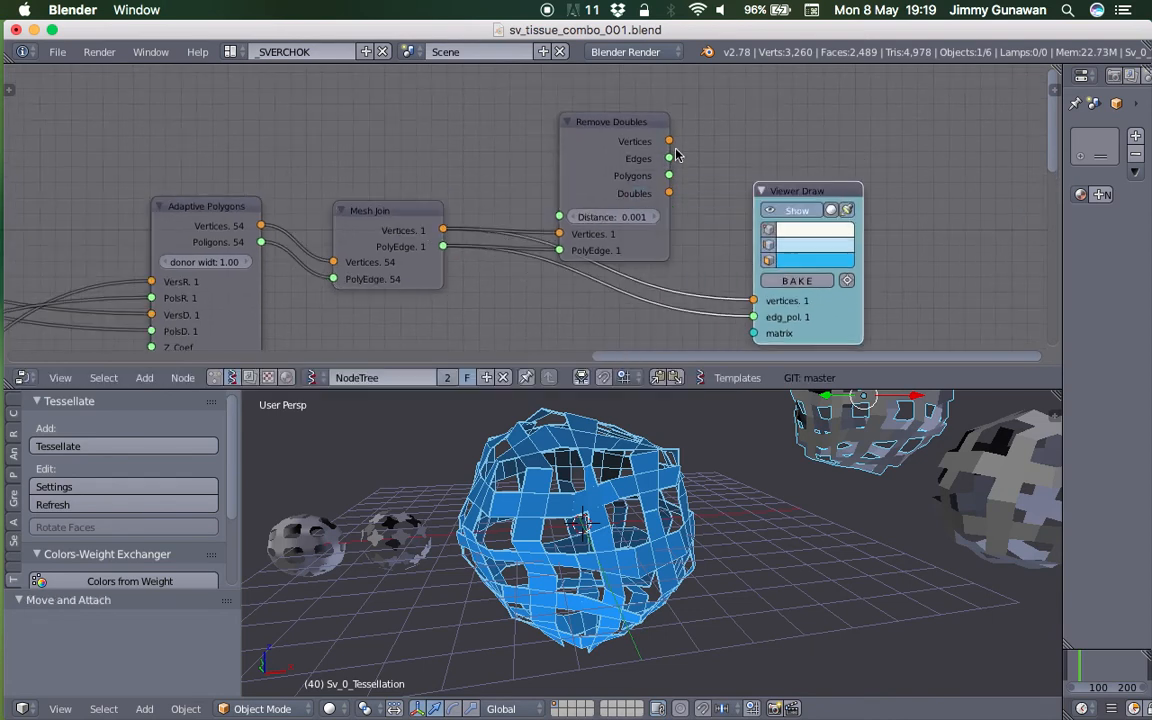
left_click_drag(670, 141, 753, 300)
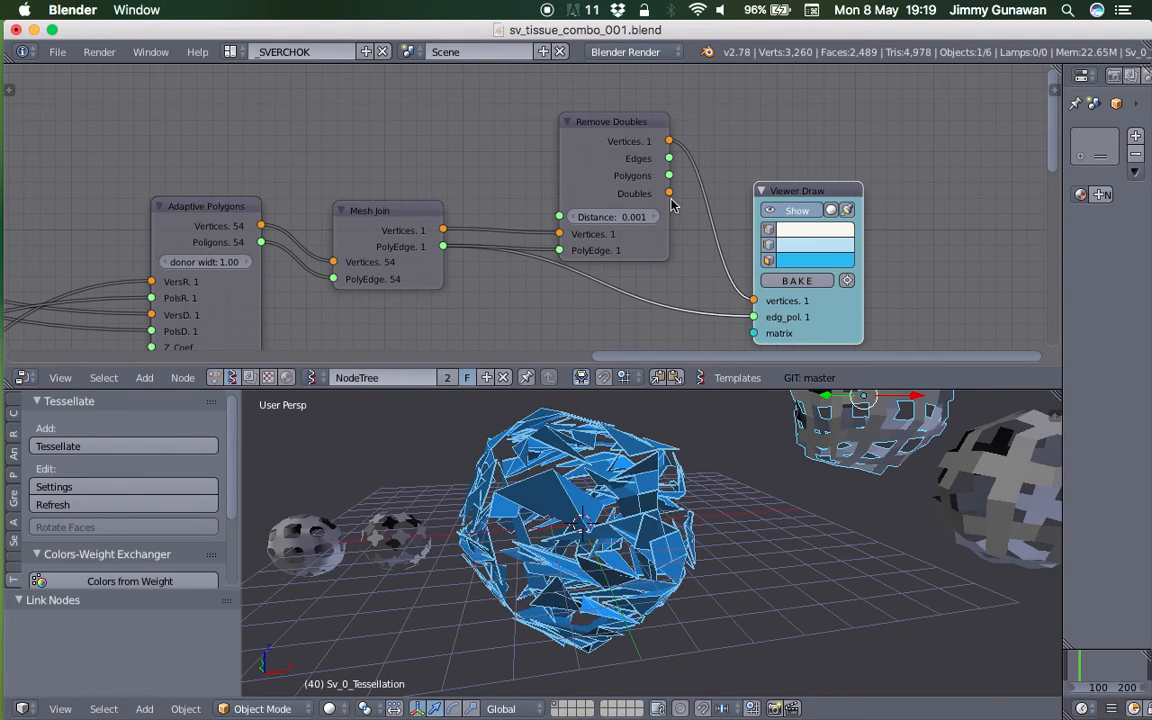
left_click_drag(670, 176, 753, 317)
left_click_drag(593, 169, 558, 217)
key("ctrl+s")
left_click(558, 217)
Switch the window to full screen and arrange Mesh Join, Remove Doubles and Viewer Draw closer together
middle_click_drag(444, 257, 589, 170)
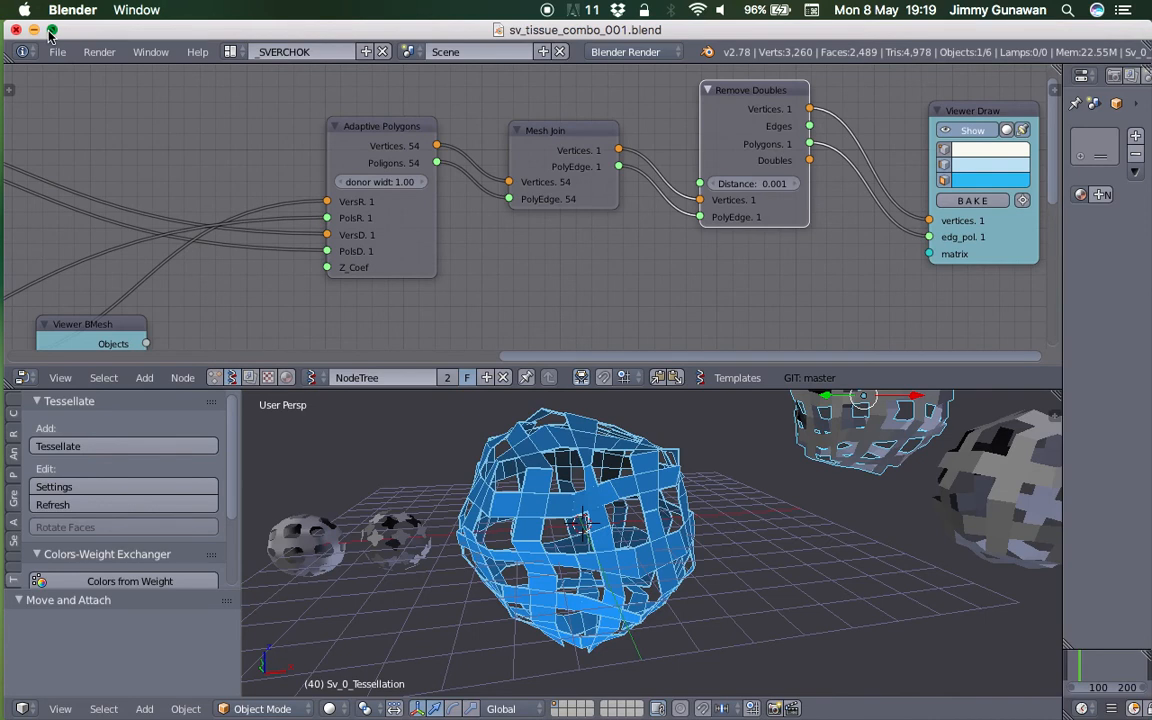
key("alt+F11")
middle_click_drag(603, 211, 534, 244)
scroll(540, 170, "down", 1)
middle_click_drag(579, 184, 619, 187)
left_click_drag(509, 153, 502, 133)
left_click_drag(699, 118, 661, 108)
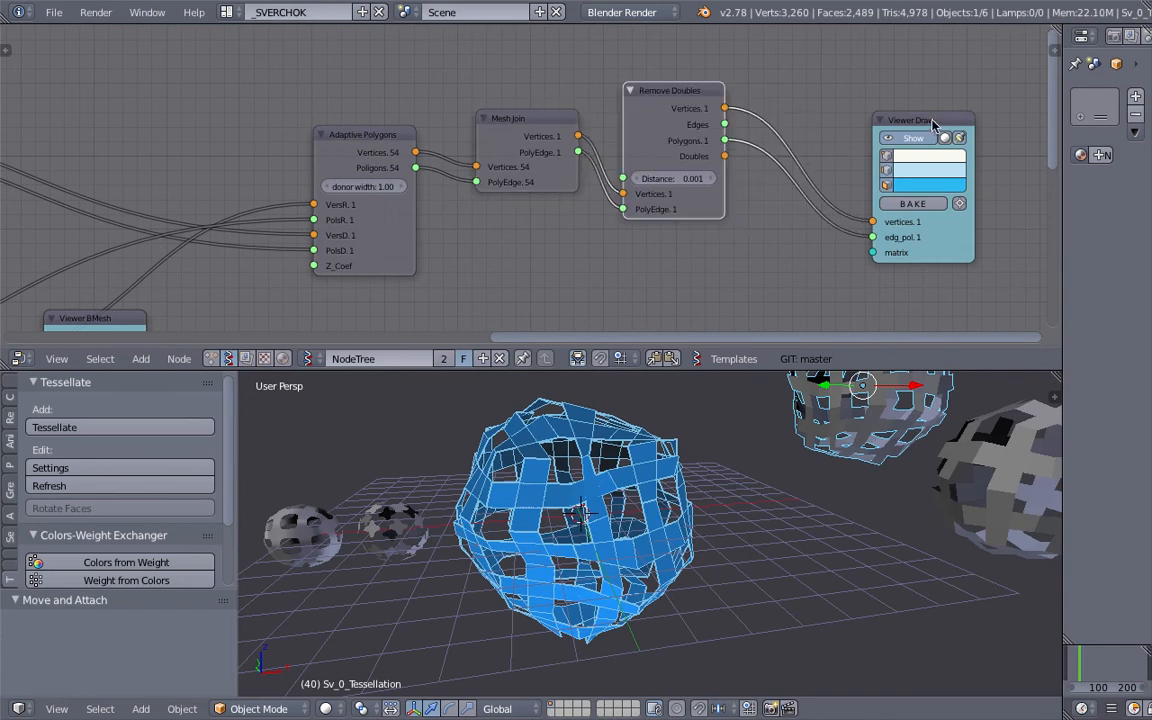
left_click_drag(933, 121, 893, 123)
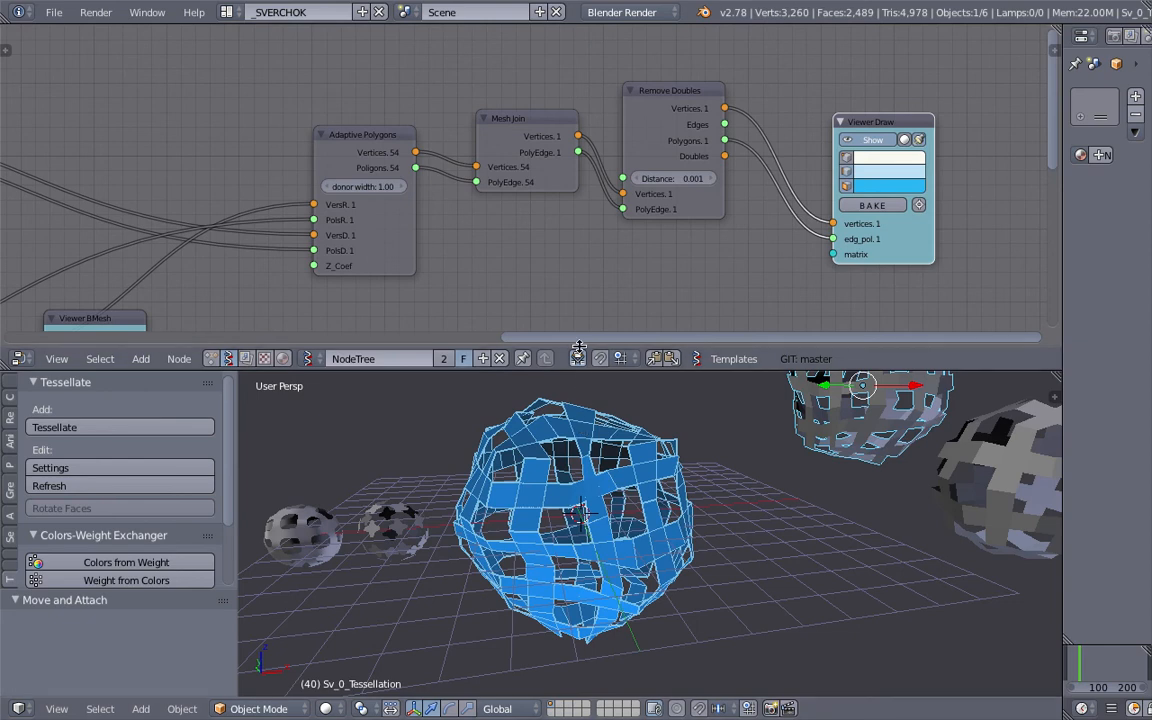
Shift the Remove Doubles node slightly away from Mesh Join to separate the two nodes
left_click_drag(668, 108, 680, 104)
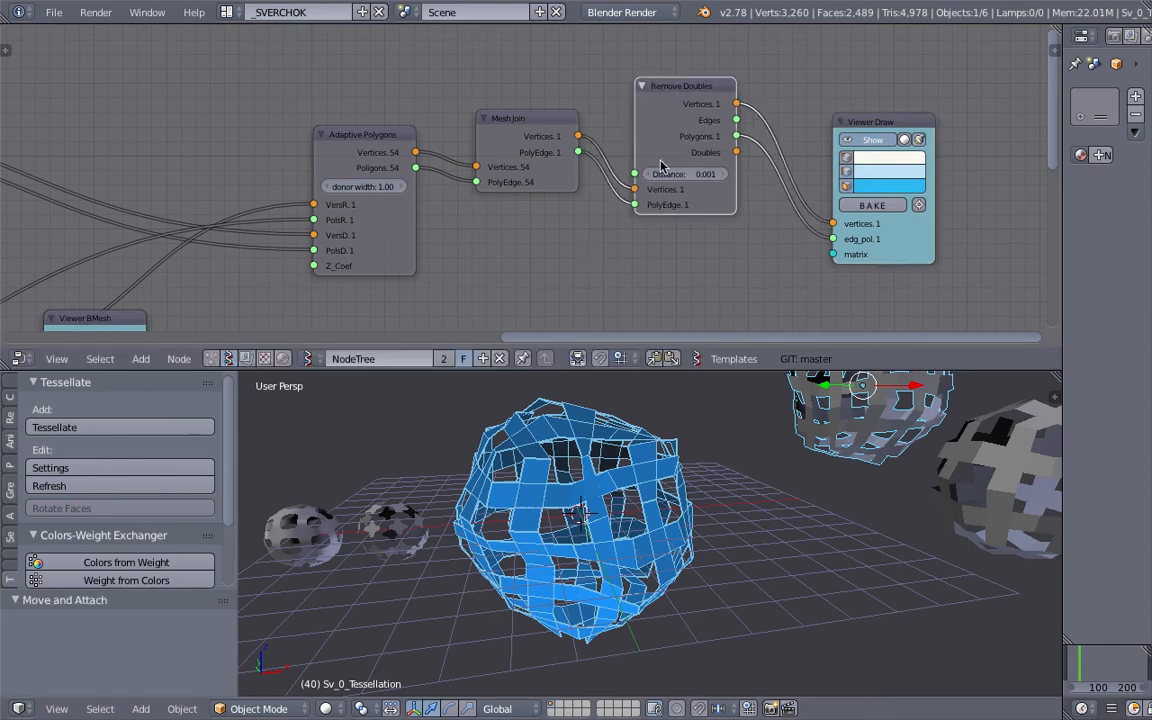
mouse_move(643, 384)
middle_mouse_down()
mouse_move(570, 385)
mouse_move(638, 375)
middle_mouse_up()
middle_click_drag(612, 202, 627, 203)
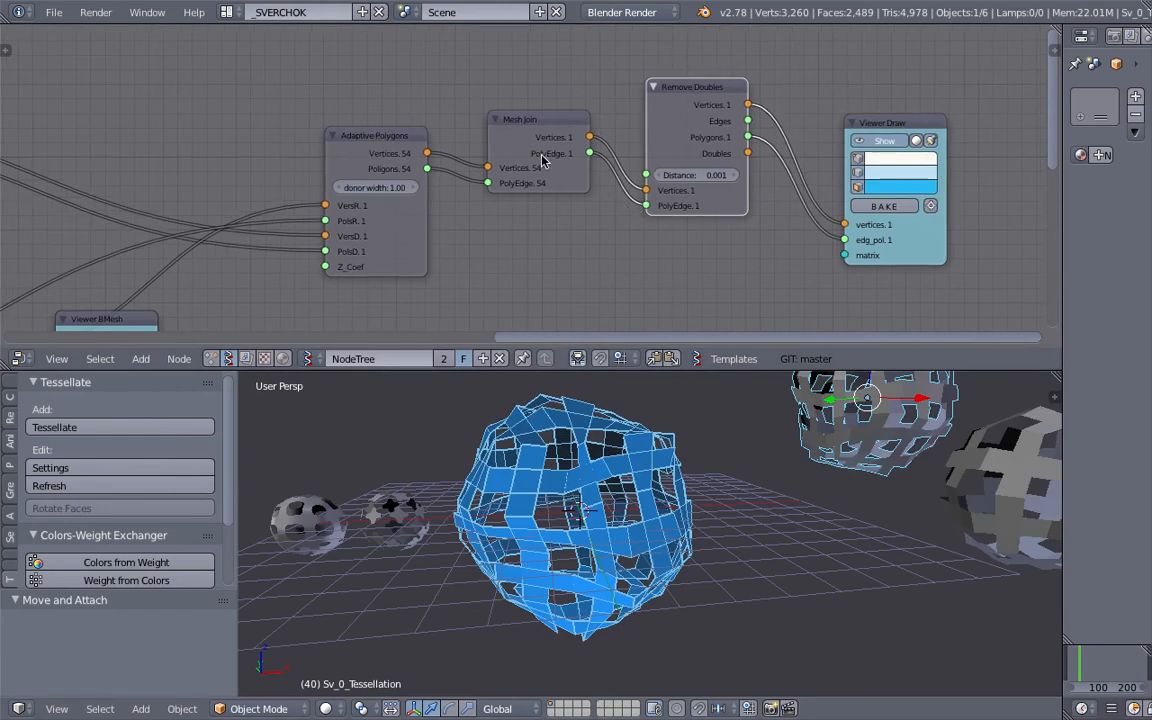
middle_click_drag(586, 186, 544, 201)
left_click(509, 136)
left_click_drag(650, 112, 667, 93)
Compare the Adaptive Polygons result with the Tissue tessellations, selecting a small tessellated sphere beyond the blue mesh
scroll(750, 458, "down", 4)
middle_click_drag(817, 429, 788, 432)
left_click(834, 448)
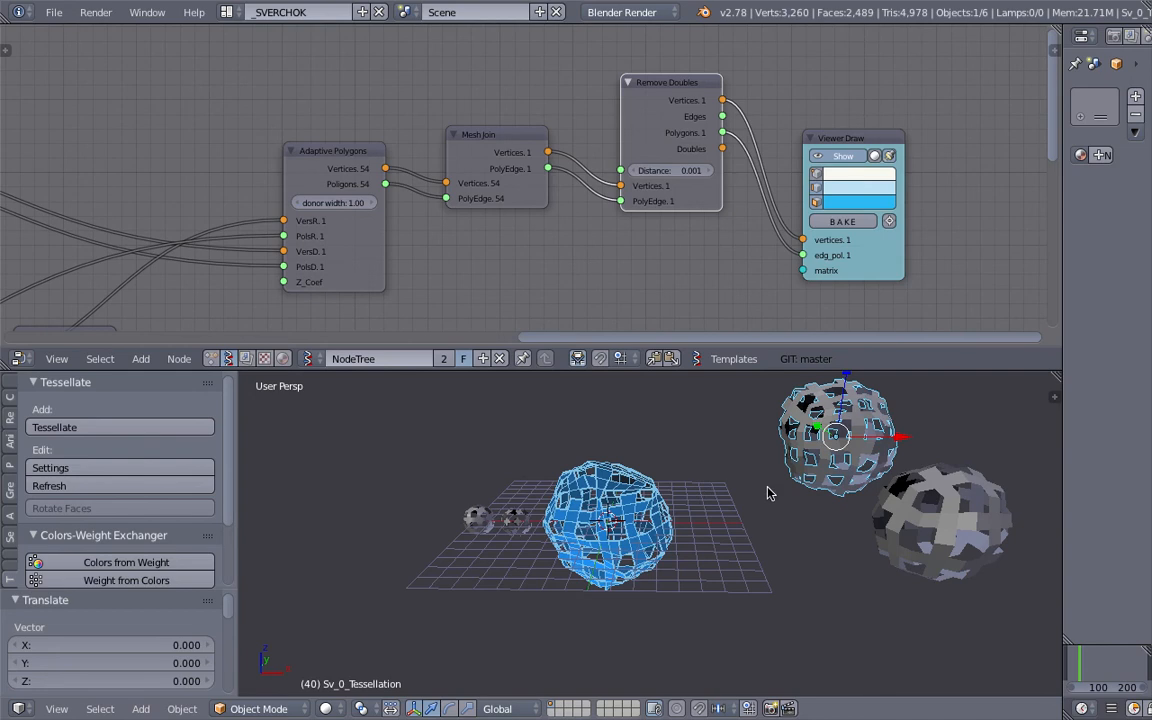
middle_click_drag(540, 530, 474, 488)
right_click(508, 511)
scroll(510, 510, "up", 3)
scroll(455, 200, "down", 3)
scroll(455, 201, "down", 1)
middle_click_drag(368, 142, 400, 165)
scroll(468, 141, "up", 7)
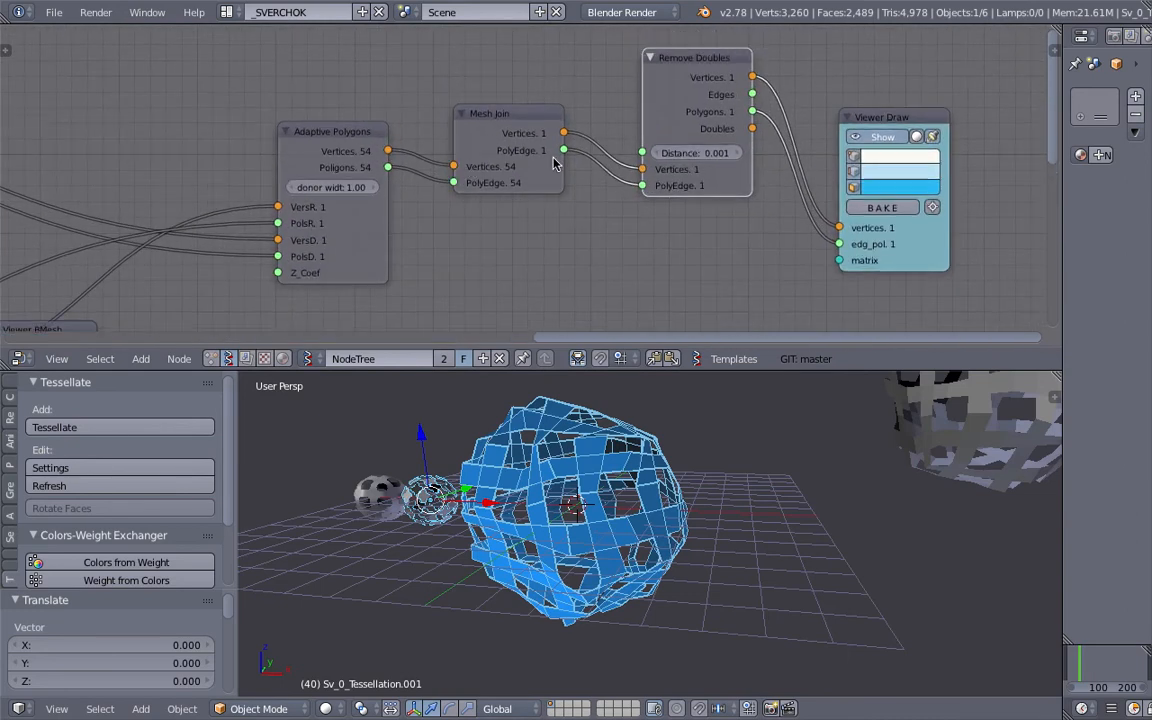
Nudge the Mesh Join and Remove Doubles nodes to tidy the chain between Adaptive Polygons and Viewer Draw
left_click_drag(519, 125, 511, 111)
left_click_drag(662, 85, 657, 94)
scroll(245, 125, "down", 3)
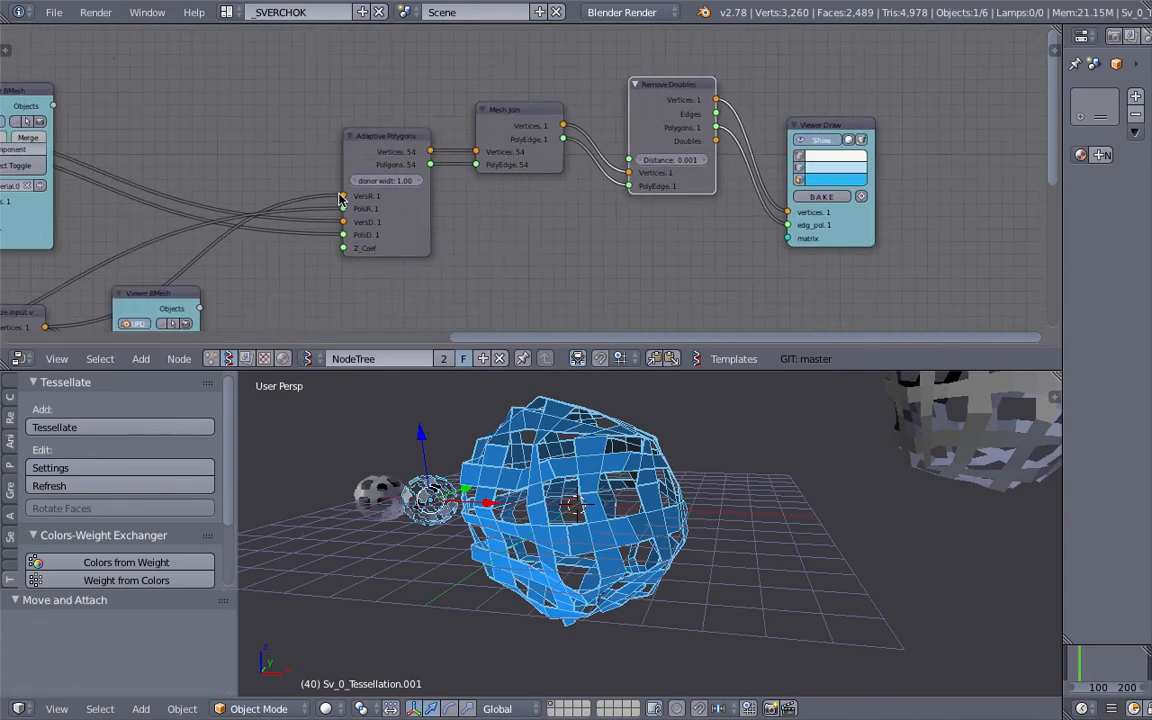
middle_click_drag(45, 174, 365, 137)
middle_click_drag(210, 223, 362, 218)
mouse_move(488, 188)
middle_mouse_down()
mouse_move(498, 172)
mouse_move(662, 137)
mouse_move(442, 176)
middle_mouse_up()
middle_click_drag(650, 189, 336, 189)
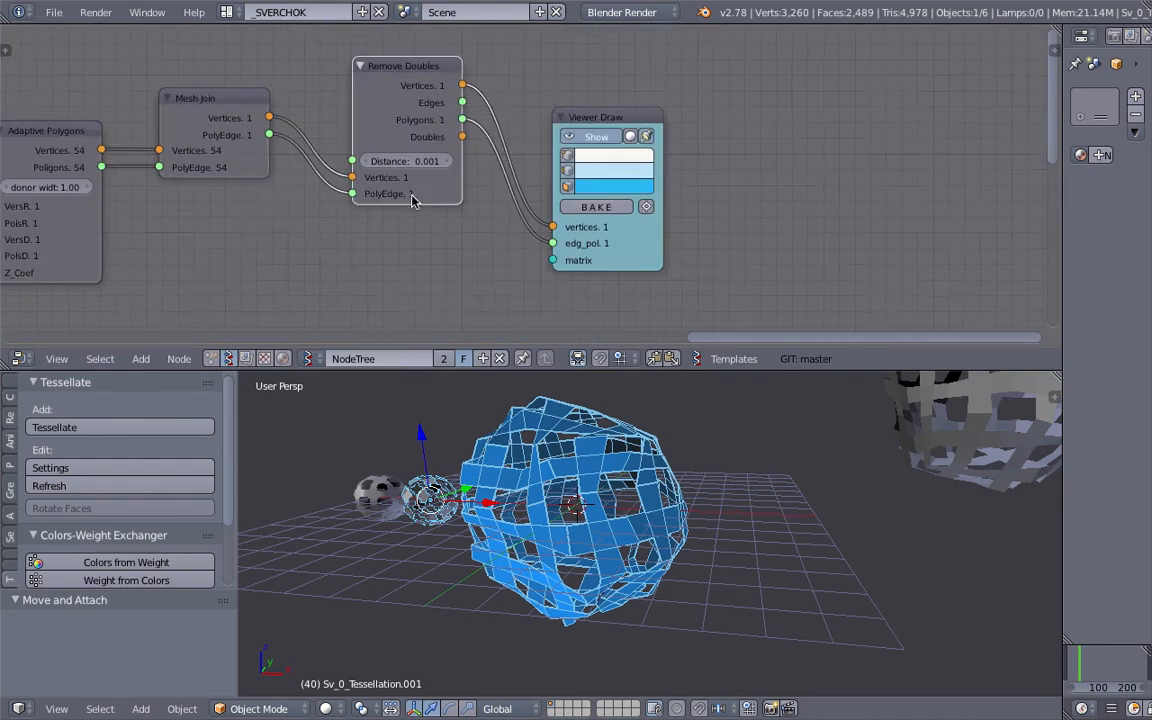
Toggle the Viewer Draw display off and on, and move the node farther from Remove Doubles to make room
scroll(542, 188, "up", 2)
left_click(612, 125)
left_click(612, 125)
left_click(612, 125)
left_click(612, 125)
middle_click_drag(378, 198, 414, 220)
left_click_drag(709, 290, 815, 288)
Add a Solidify node and route the Vertices and Polygons outputs of Remove Doubles through it into Viewer Draw
key("shift+a")
left_click(579, 142)
type("soli")
key("Return")
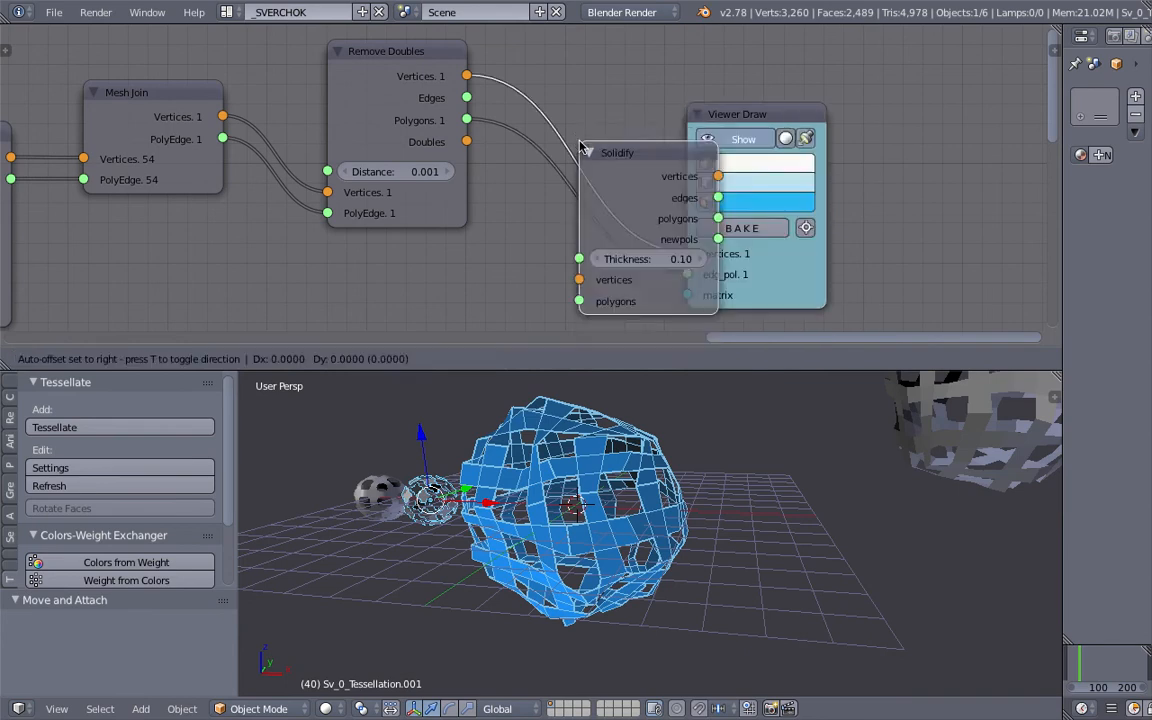
left_click_drag(467, 76, 603, 160)
left_click_drag(467, 119, 603, 182)
left_click_drag(820, 121, 943, 115)
mouse_move(742, 53)
left_mouse_down()
mouse_move(813, 200)
mouse_move(807, 247)
left_mouse_up()
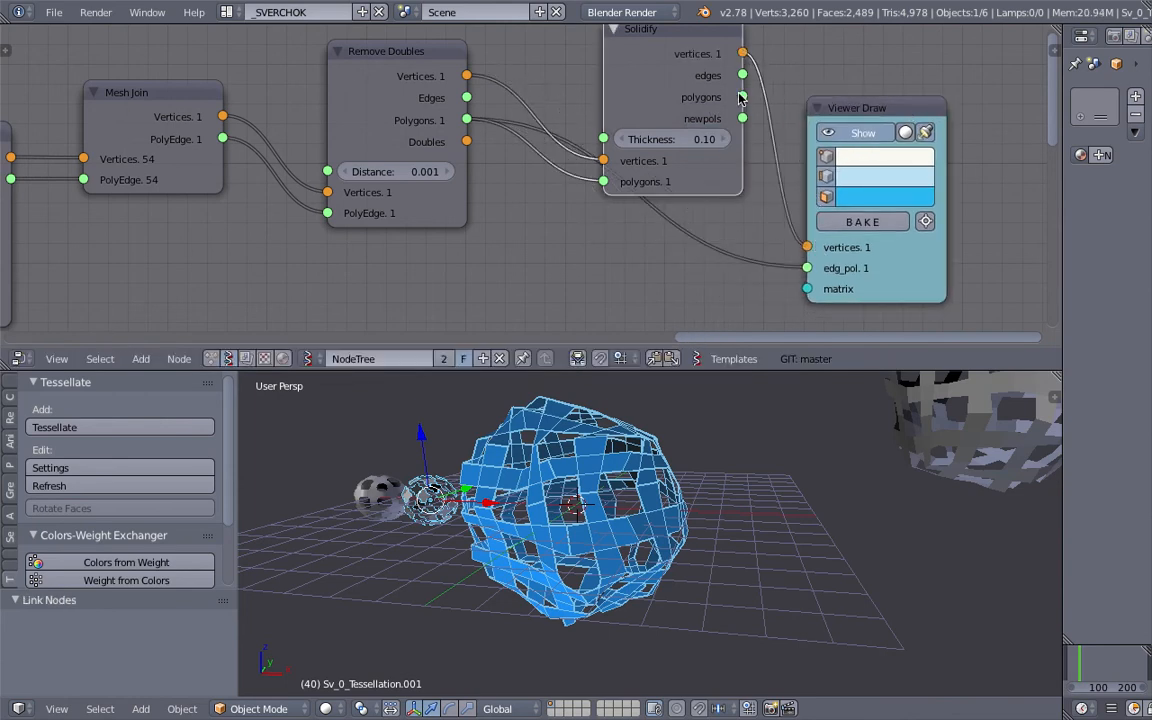
left_click_drag(671, 45, 667, 57)
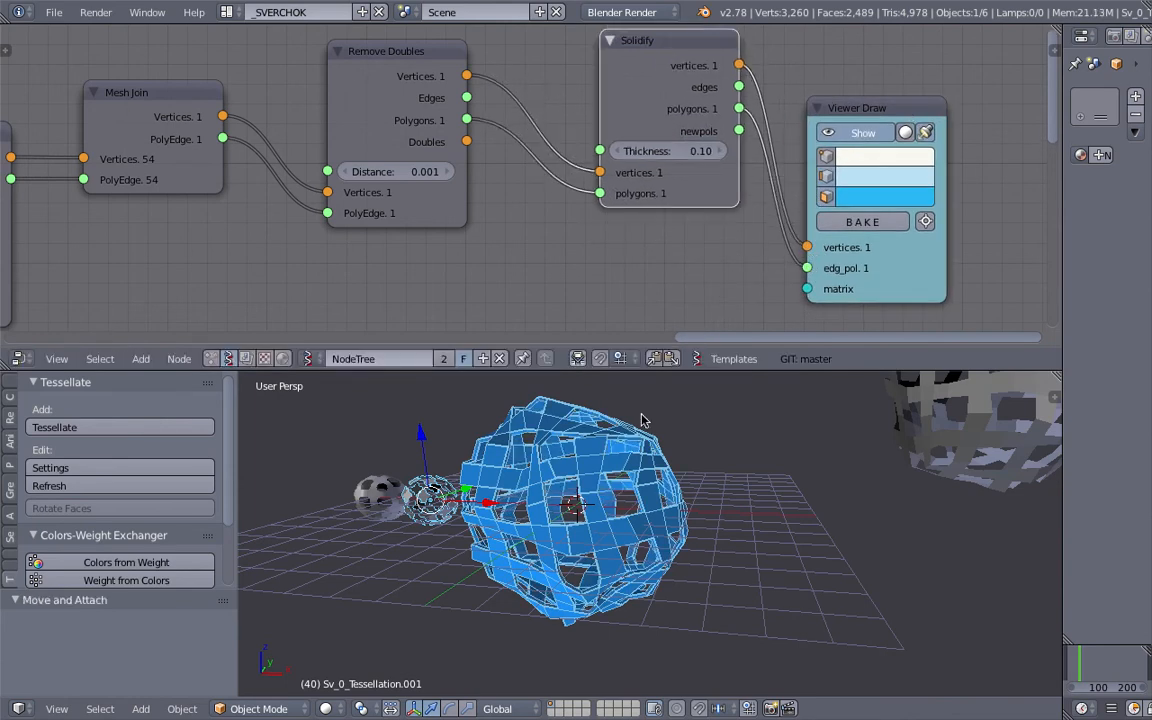
Set the Solidify thickness to 0.2 and save the file
scroll(643, 440, "up", 4)
middle_click_drag(565, 500, 624, 523)
scroll(643, 510, "down", 5)
left_click(691, 150)
type(".2")
key("Return")
middle_click_drag(690, 520, 684, 559)
key("ctrl+s")
left_click(576, 520)
key("ctrl+s")
left_click(684, 557)
Find the Rounded Box node at the start of the node tree, select it and adjust its placement
scroll(450, 250, "down", 5)
middle_click_drag(240, 288, 671, 211)
middle_click_drag(553, 184, 744, 147)
left_click_drag(506, 214, 615, 254)
middle_click_drag(615, 254, 869, 200)
middle_click_drag(271, 246, 476, 198)
left_click_drag(504, 199, 523, 187)
scroll(530, 192, "down", 1)
middle_click_drag(543, 197, 434, 159)
scroll(434, 159, "up", 3)
left_click_drag(378, 172, 385, 172)
left_click(380, 172)
left_click(198, 167)
middle_click_drag(174, 183, 237, 153)
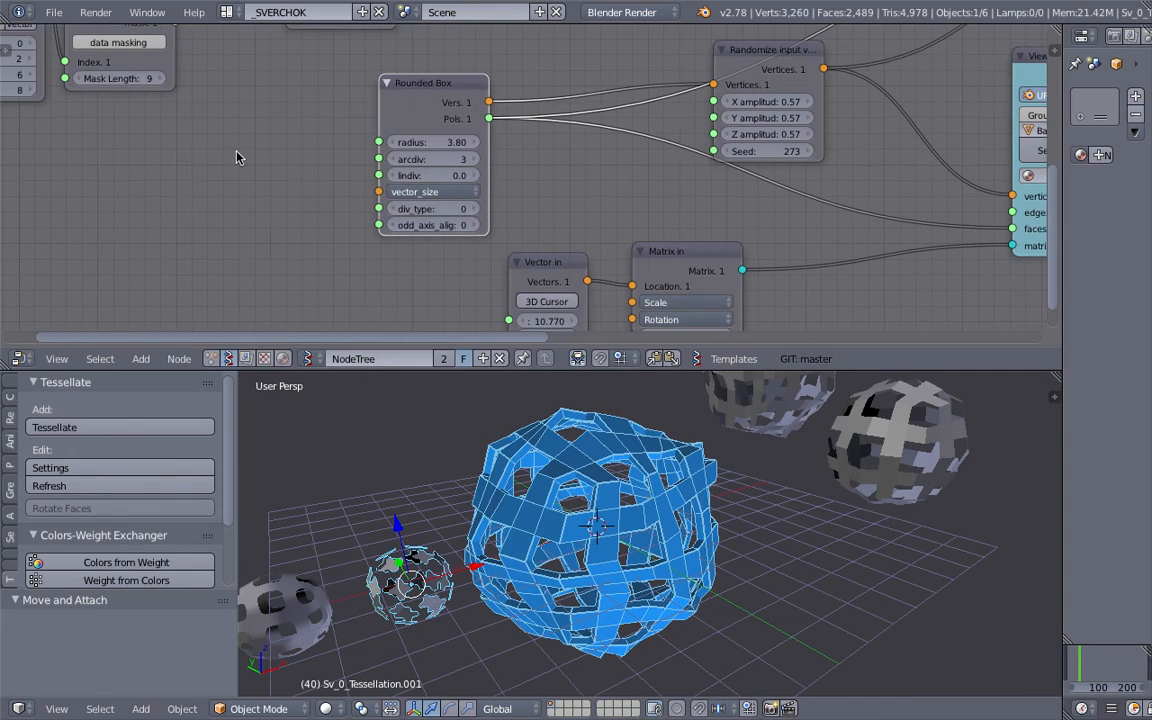
Add a Random Vector MK2 node and connect its Random output to the vector_size input of Rounded Box
key("shift+a")
left_click(234, 152)
type("random v")
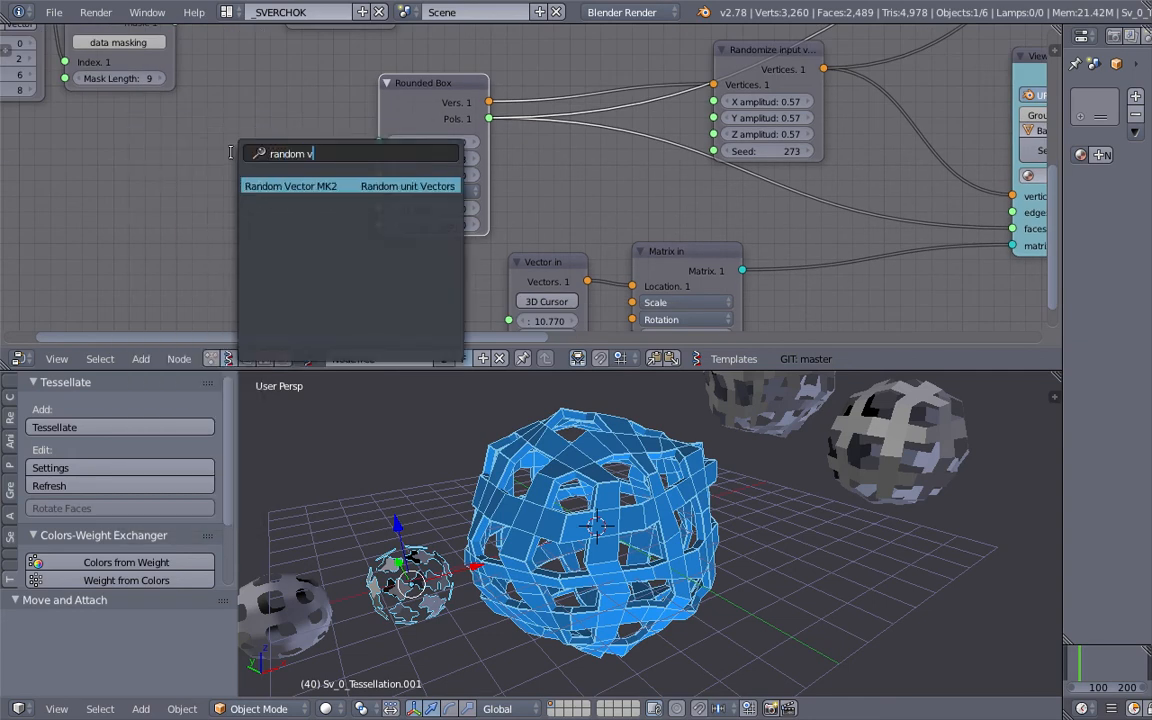
key("Return")
left_click(283, 190)
left_click_drag(276, 190, 378, 192)
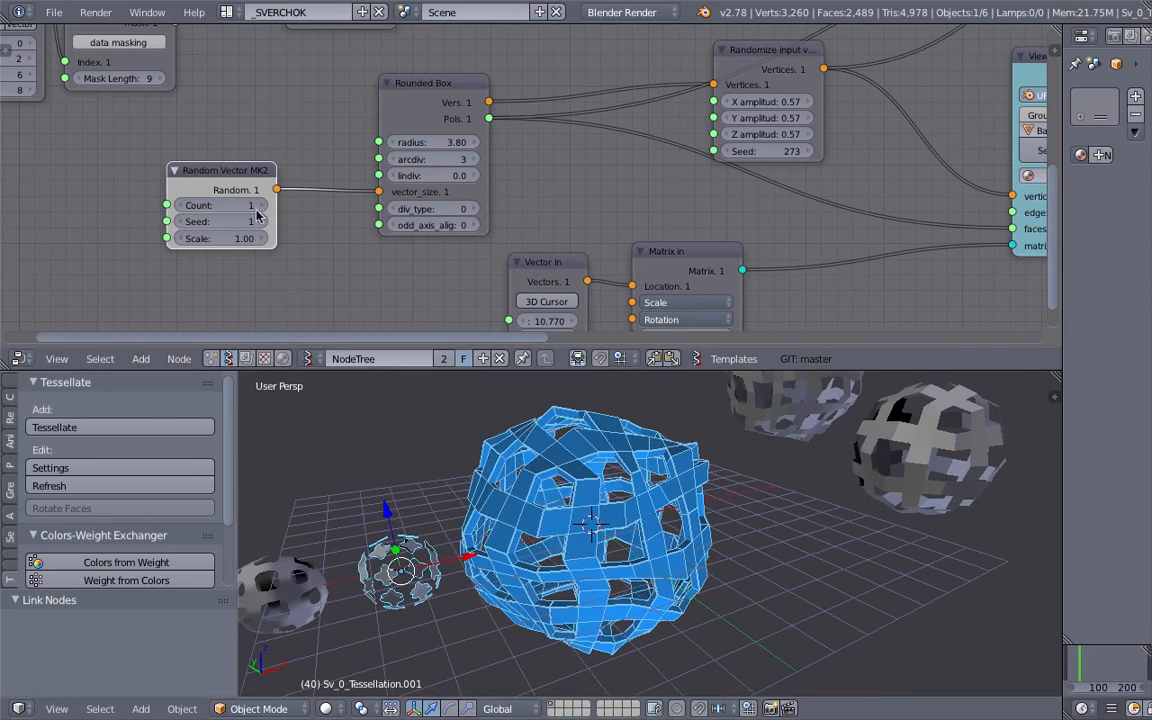
Set the Random Vector MK2 seed to 30 and switch the Viewer Draw display off and back on
scroll(342, 229, "down", 4)
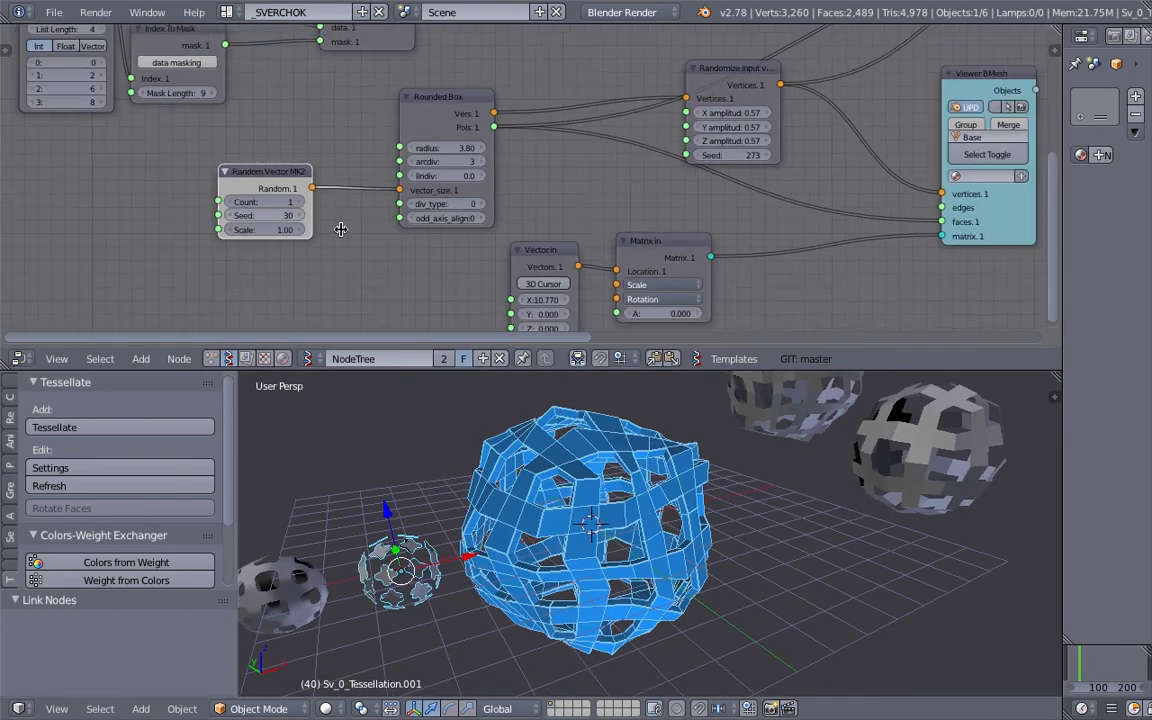
middle_click_drag(870, 184, 442, 216)
mouse_move(555, 216)
middle_mouse_down()
mouse_move(447, 239)
mouse_move(260, 330)
middle_mouse_up()
scroll(456, 233, "up", 1)
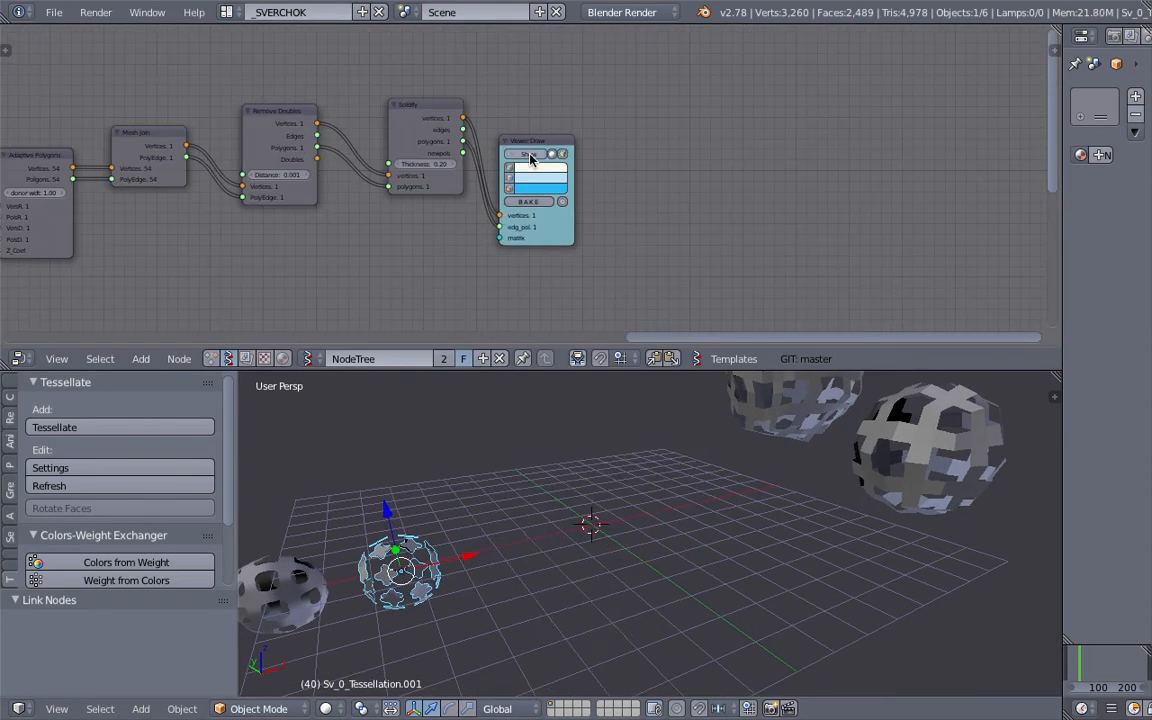
scroll(366, 205, "up", 2)
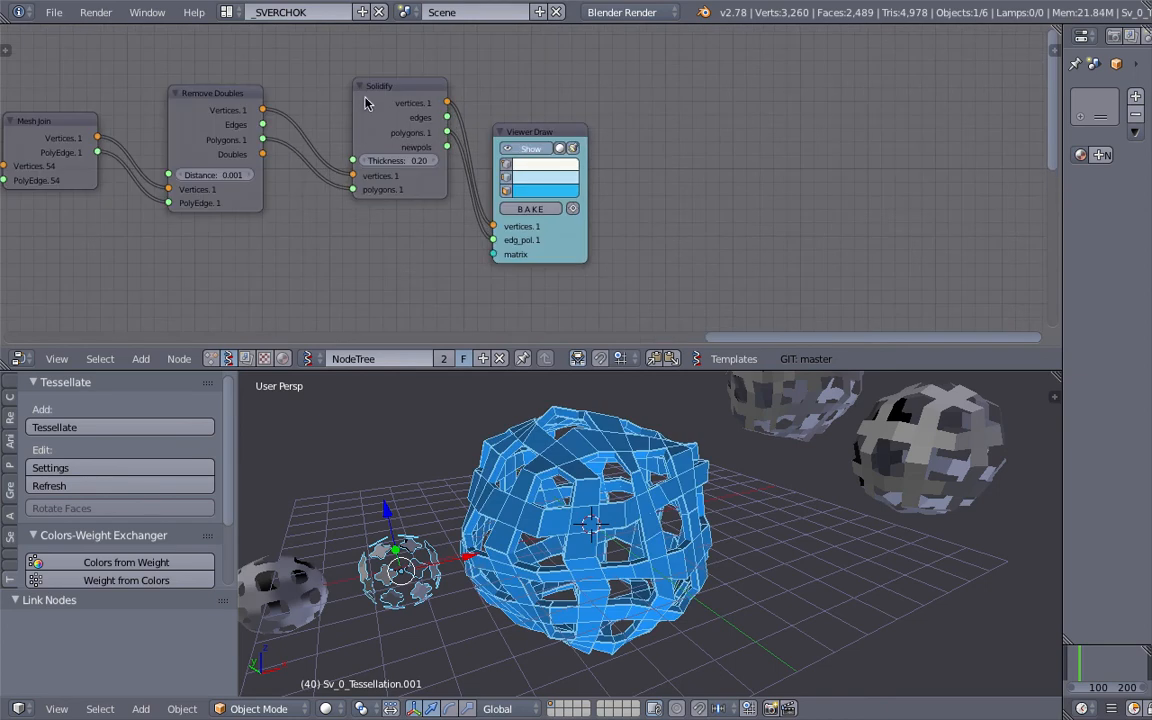
left_click_drag(365, 104, 368, 118)
Set the Random Vector MK2 seed to 86
scroll(262, 167, "down", 2)
middle_click_drag(262, 167, 590, 131)
middle_click_drag(128, 270, 555, 126)
scroll(103, 230, "up", 3)
middle_click_drag(60, 243, 558, 154)
left_click_drag(358, 160, 350, 203)
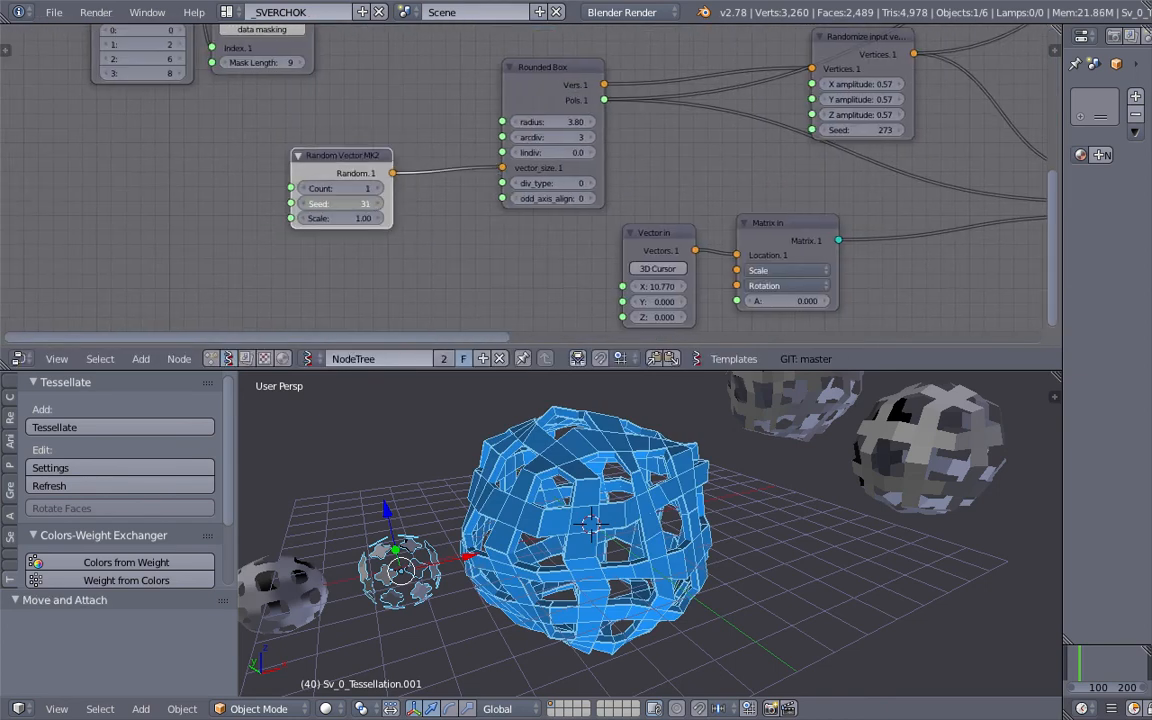
left_click_drag(463, 200, 481, 197)
Try other div_type values on Rounded Box and set its radius to 3.95 and arcdiv to 1
left_click(594, 183)
left_click(594, 183)
left_click(517, 183)
left_click(517, 183)
left_click_drag(540, 122, 516, 140)
left_click(516, 138)
left_click(516, 138)
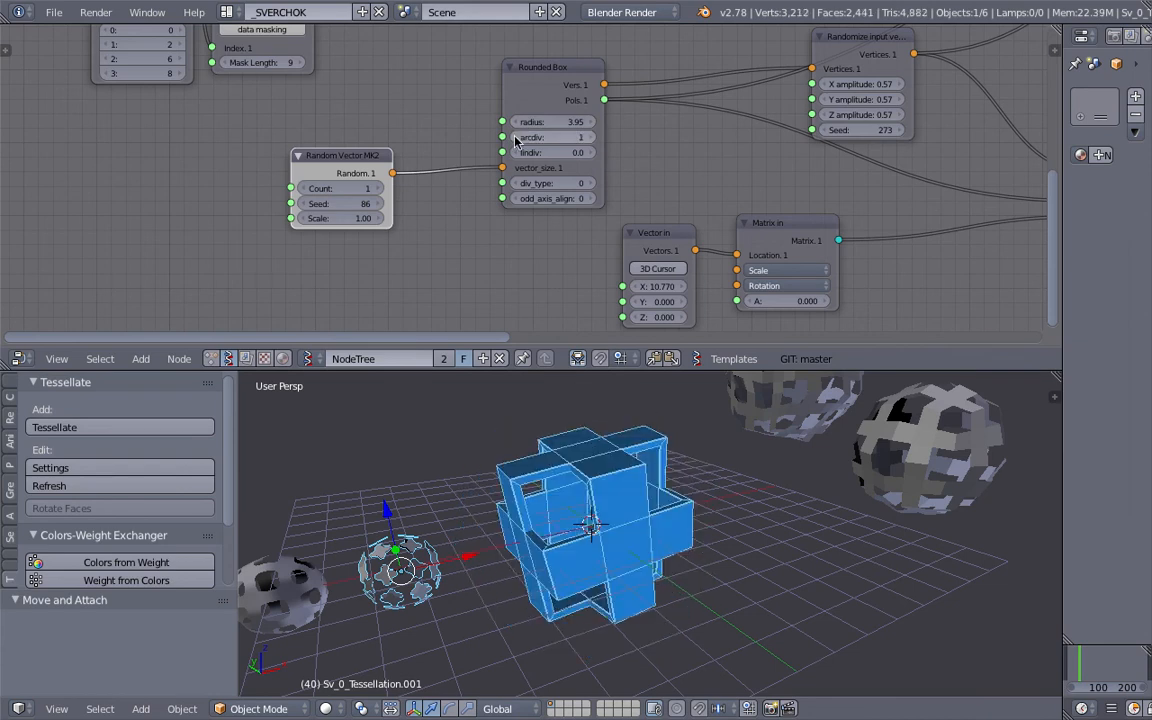
Set the seed of the randomize node after Rounded Box to 351
middle_click_drag(556, 584, 586, 548)
middle_click_drag(615, 209, 385, 251)
left_click_drag(615, 172, 678, 172)
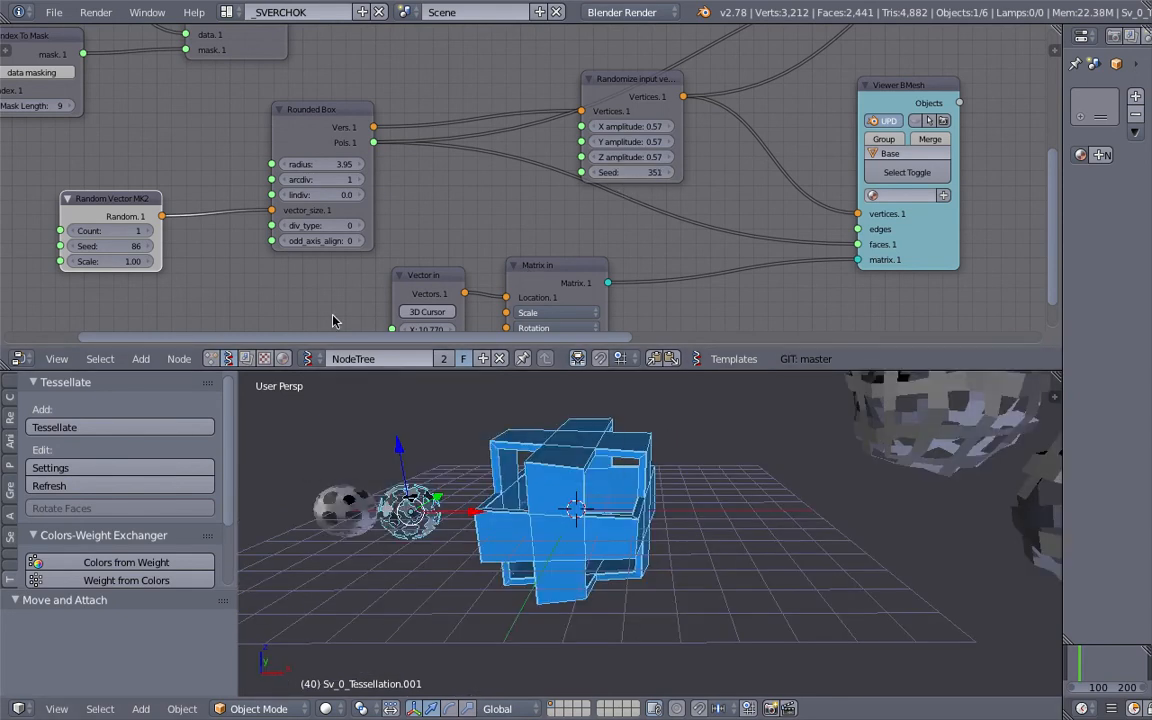
Nudge the Random Vector MK2 node and set its count to 3
left_click_drag(124, 199, 132, 193)
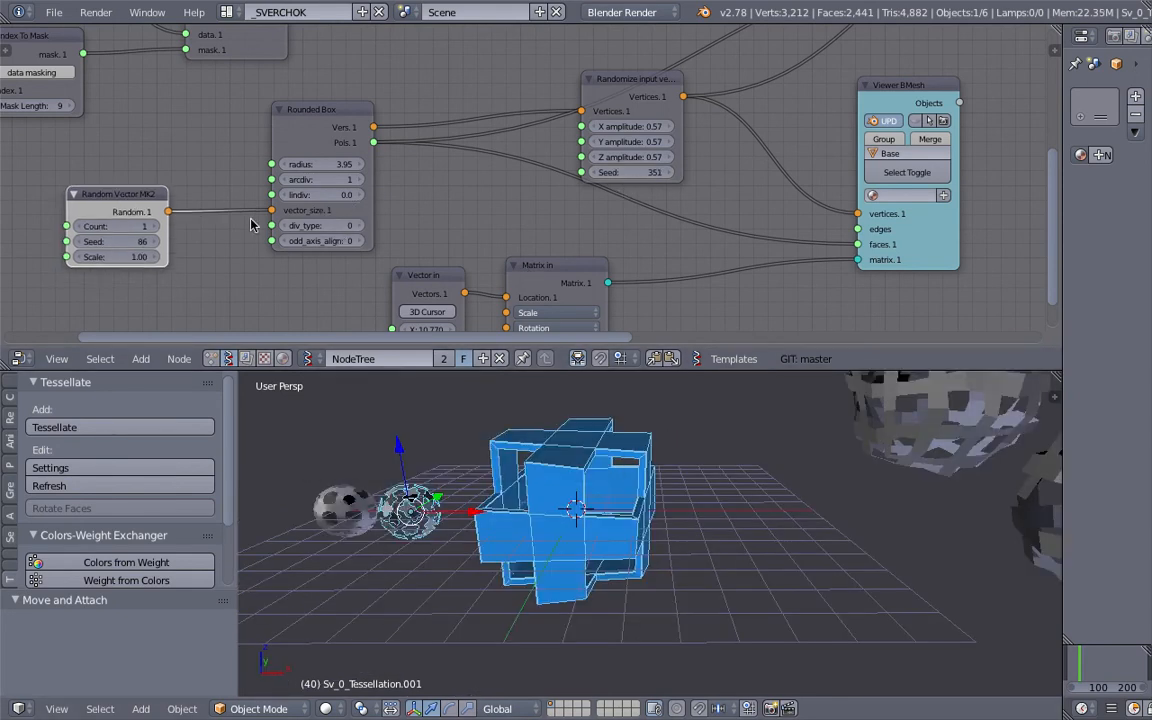
middle_click_drag(252, 221, 372, 242)
scroll(350, 242, "up", 2)
left_click(264, 248)
left_click(264, 248)
Select the generated base box beyond the blue mesh and inspect it in wireframe and solid shading
scroll(676, 483, "down", 4)
middle_click_drag(676, 483, 590, 496)
right_click(586, 499)
key("z")
key("z")
key("z")
key("z")
middle_click_drag(485, 480, 540, 463, "shift")
Delete the Random Vector MK2 node feeding Rounded Box
scroll(610, 243, "down", 4)
middle_click_drag(598, 250, 454, 204)
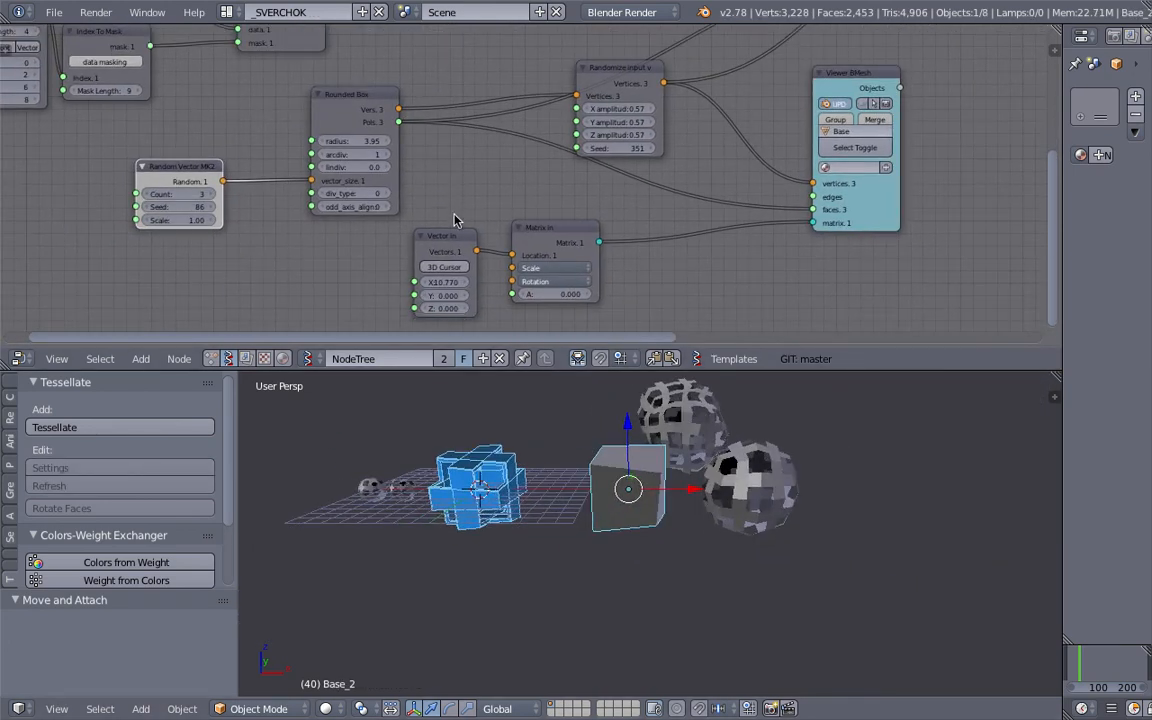
middle_click_drag(408, 238, 580, 246)
scroll(580, 246, "up", 3)
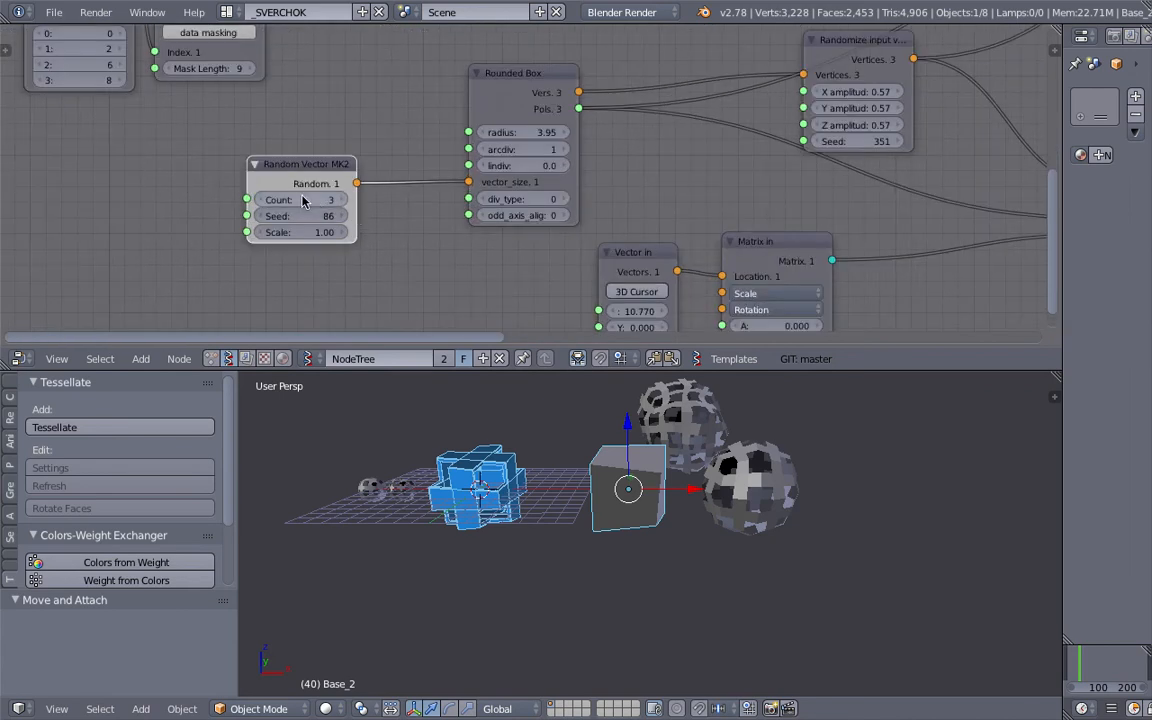
left_click_drag(292, 173, 321, 167)
scroll(308, 170, "up", 2)
left_click(319, 160)
key("x")
Set the Rounded Box radius to 4.04 and arcdiv to 2
middle_click_drag(460, 184, 379, 199)
scroll(380, 200, "up", 1)
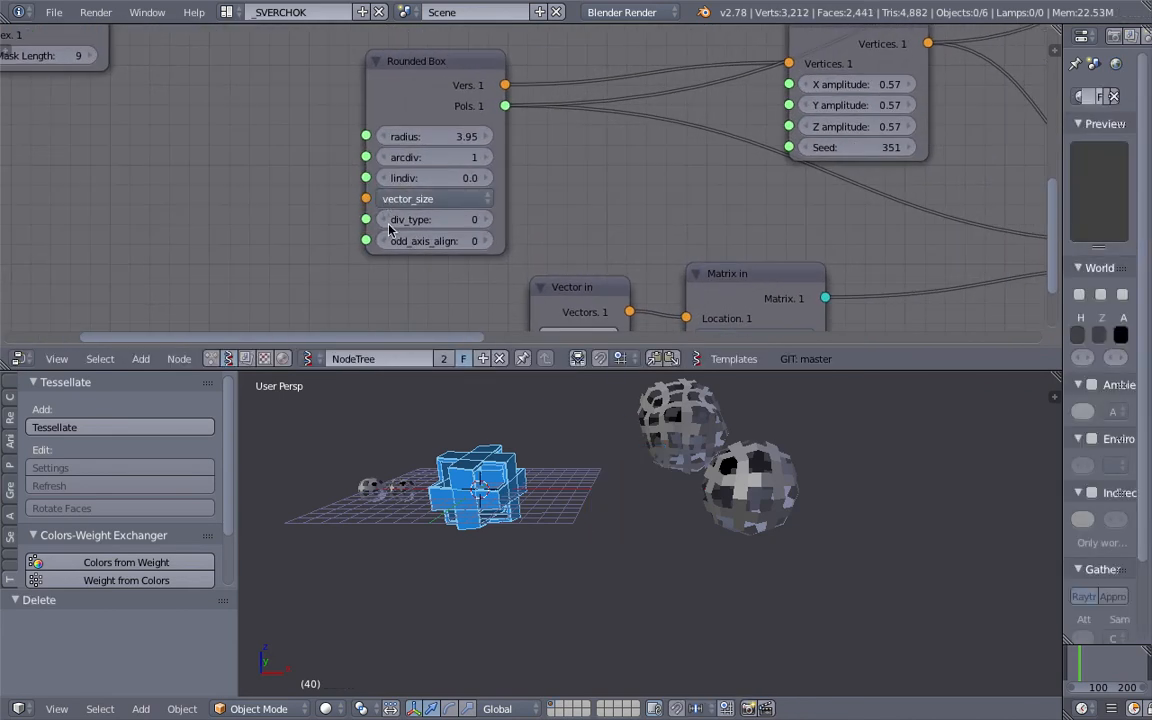
middle_click_drag(513, 478, 525, 493)
scroll(525, 493, "up", 3)
left_click_drag(435, 136, 450, 136)
left_click(486, 157)
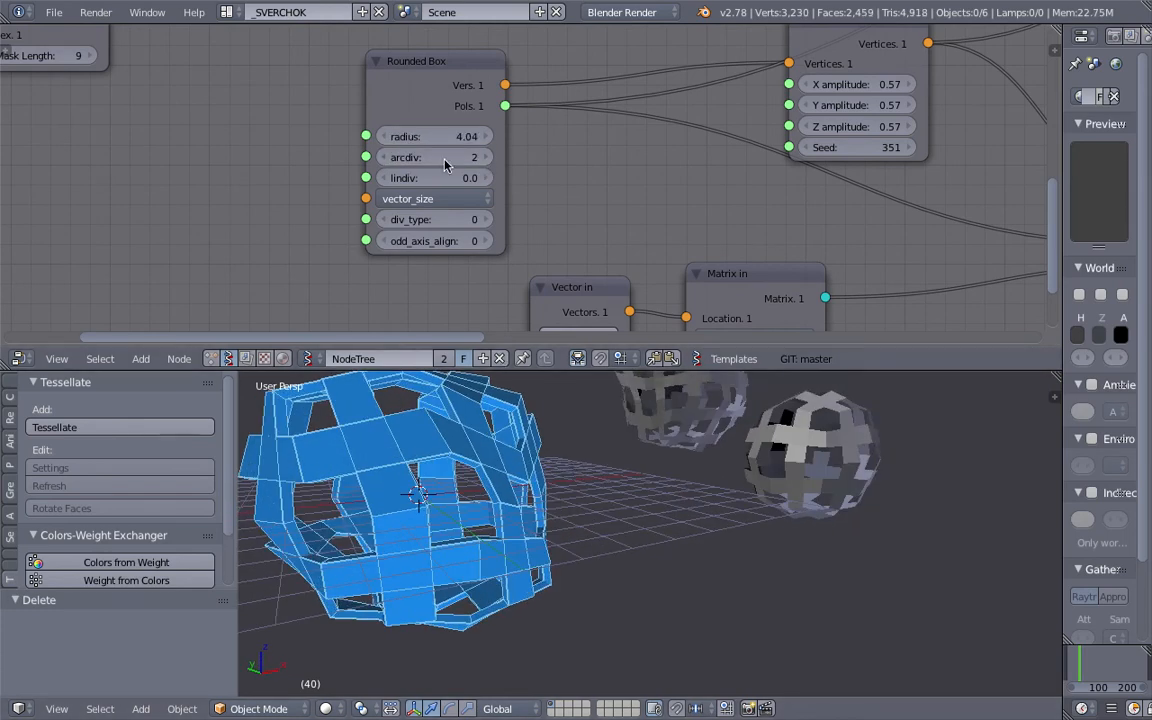
left_click(486, 157)
left_click(382, 157)
Rearrange the randomize, component Viewer BMesh and Delete Loose nodes to clear space before Adaptive Polygons
scroll(586, 146, "down", 4)
middle_click_drag(746, 87, 528, 232)
left_click_drag(552, 226, 605, 221)
scroll(605, 221, "down", 2)
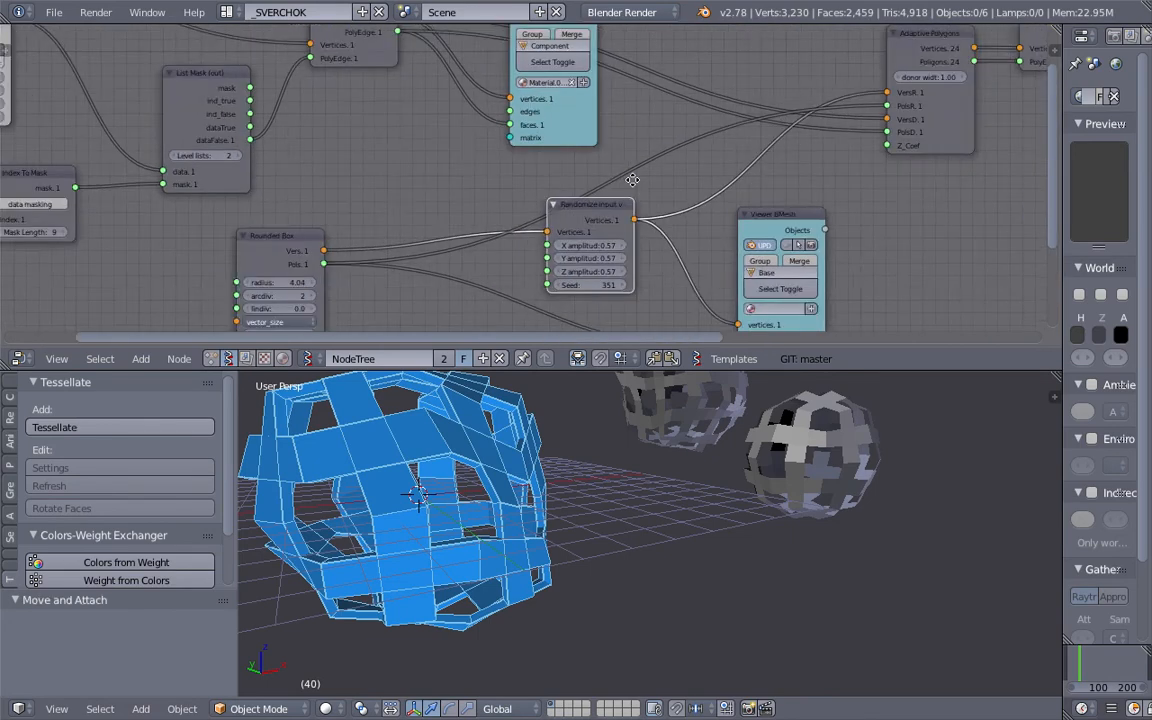
middle_click_drag(630, 185, 531, 280)
middle_click_drag(566, 226, 497, 251)
middle_click_drag(428, 333, 470, 306)
left_click_drag(385, 82, 310, 138)
left_click_drag(243, 101, 293, 53)
Duplicate the randomize node and insert the copy on the vertices link between Delete Loose and Adaptive Polygons
left_click(456, 298)
key("shift+d")
left_click(565, 52)
middle_click_drag(569, 407, 610, 470)
Set the duplicated randomize node's X, Y and Z amplitudes to 0.2 and its seed to 389, and save the file
left_click_drag(580, 100, 580, 128)
type(".2")
key("Return")
left_click_drag(570, 142, 644, 142)
middle_click_drag(549, 503, 515, 475)
key("ctrl+s")
left_click(537, 454)
middle_click_drag(537, 117, 530, 155)
scroll(540, 130, "up", 1)
Replace the duplicated randomize node with a direct link from Delete Loose Vertices to VersD of Adaptive Polygons, and save the file
left_click(557, 105)
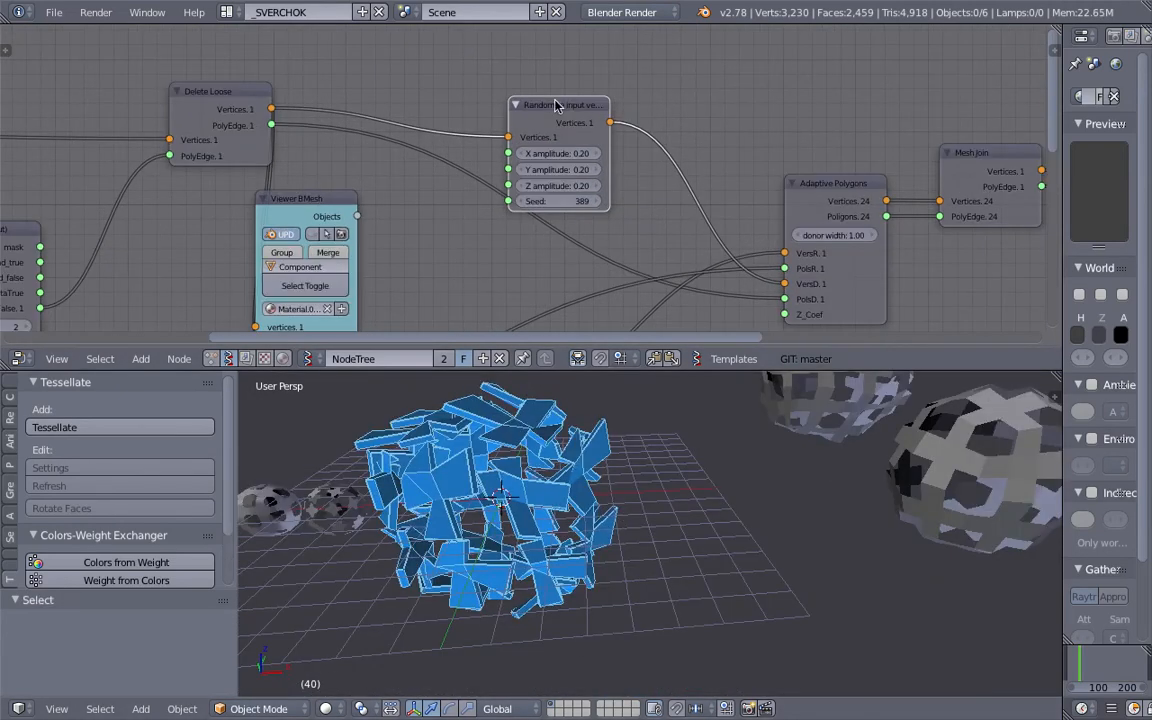
key("x")
left_click_drag(271, 108, 254, 84)
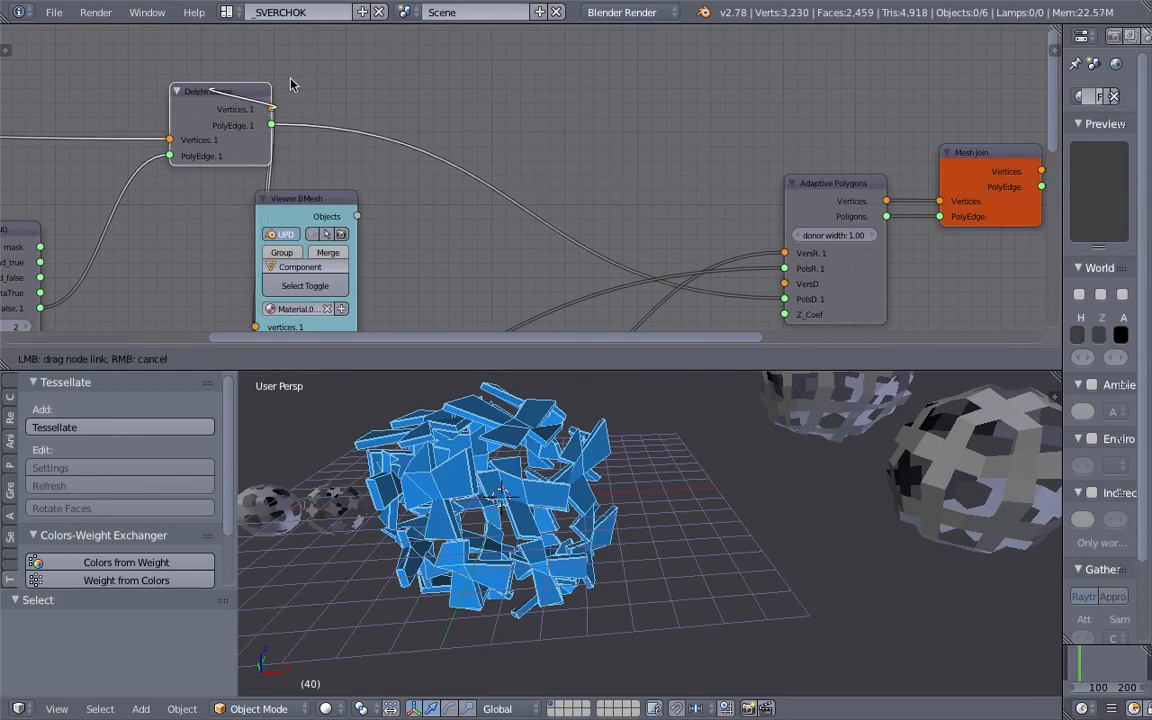
left_click_drag(331, 86, 391, 111)
scroll(391, 111, "down", 4)
left_click_drag(306, 116, 714, 255)
middle_click_drag(681, 437, 520, 500)
key("ctrl+s")
left_click(646, 514)
Move the first large Tissue sphere beside the blue mesh, by about -6.9, -3.9 and -5.0 on X, Y and Z
scroll(617, 496, "down", 3)
middle_click_drag(670, 514, 789, 483)
right_click(874, 444)
scroll(871, 458, "down", 3)
key("g")
left_click(755, 523)
Move the Sv_0_Tessellation.003 sphere next to the other large sphere, by about -4.8, -0.55 and 1.2 on X, Y and Z
right_click(897, 524)
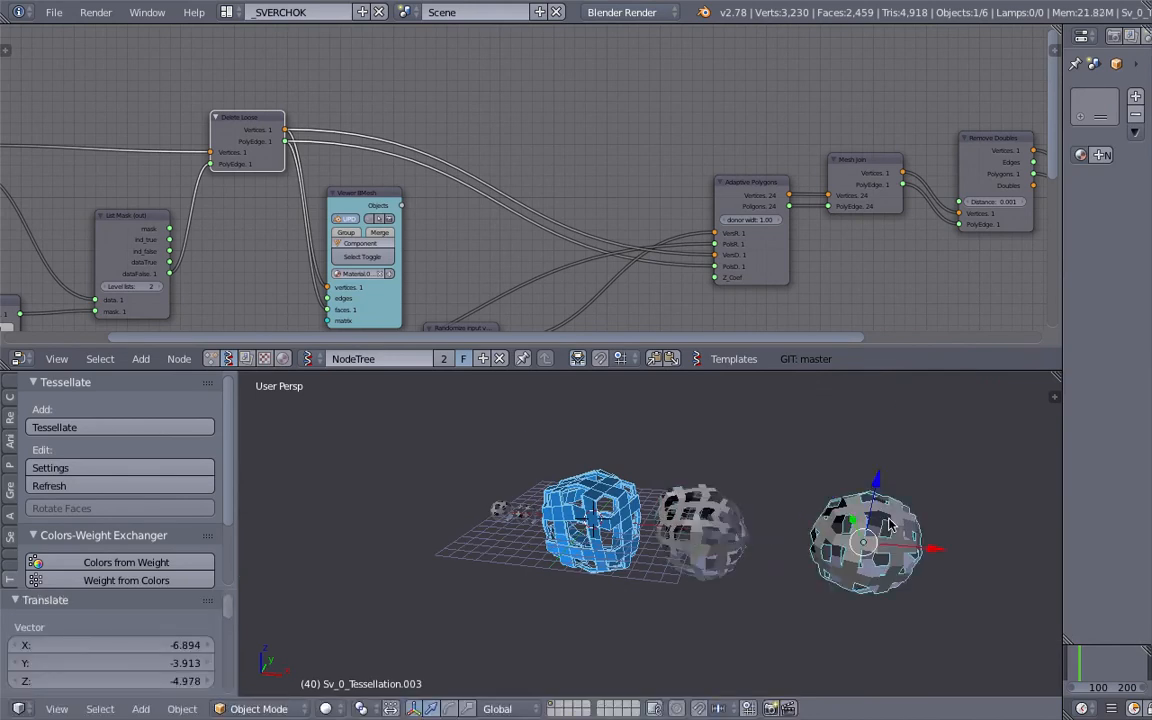
key("g")
left_click(811, 504)
scroll(770, 502, "up", 3)
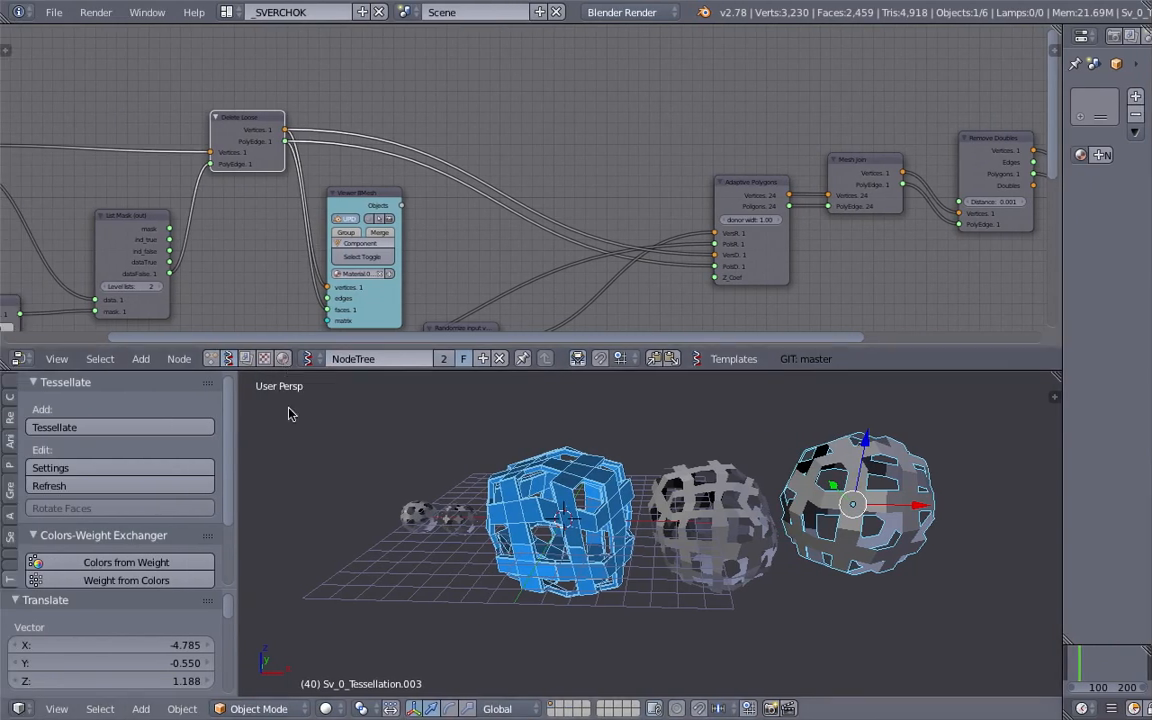
middle_click_drag(424, 470, 433, 452)
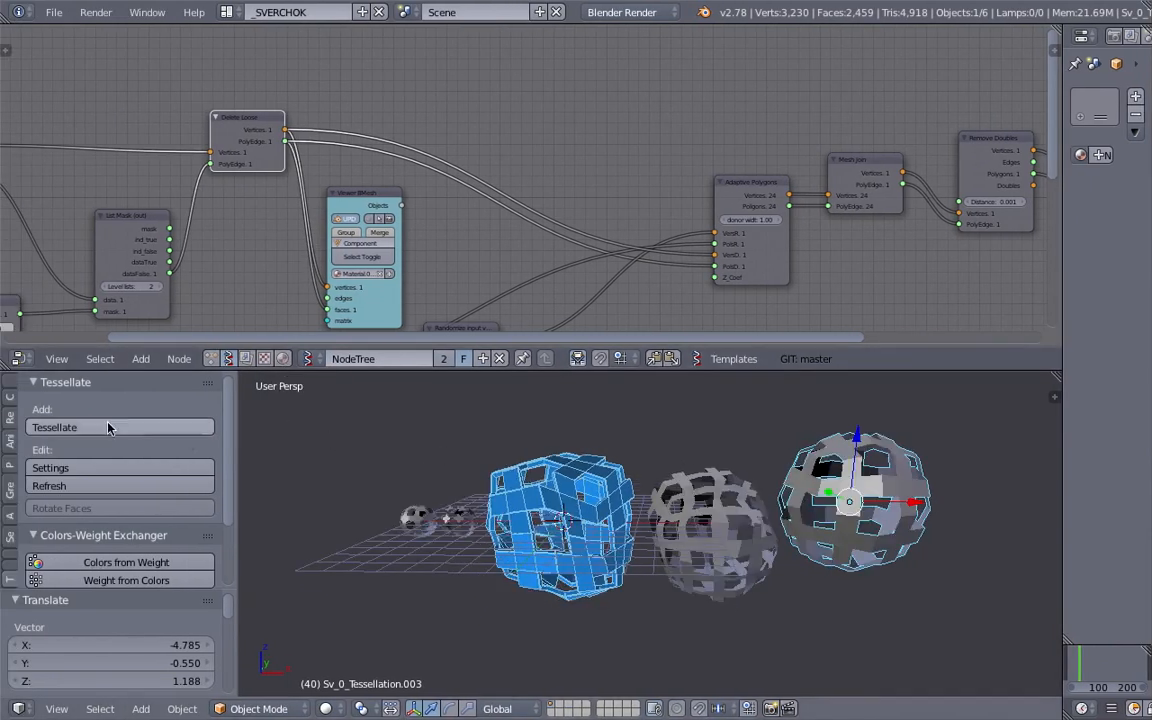
Switch between Blender and the Tissue GitHub page in Safari to review the add-on's readme and the tessellated spheres
middle_click_drag(709, 492, 695, 518)
key("ctrl+Right")
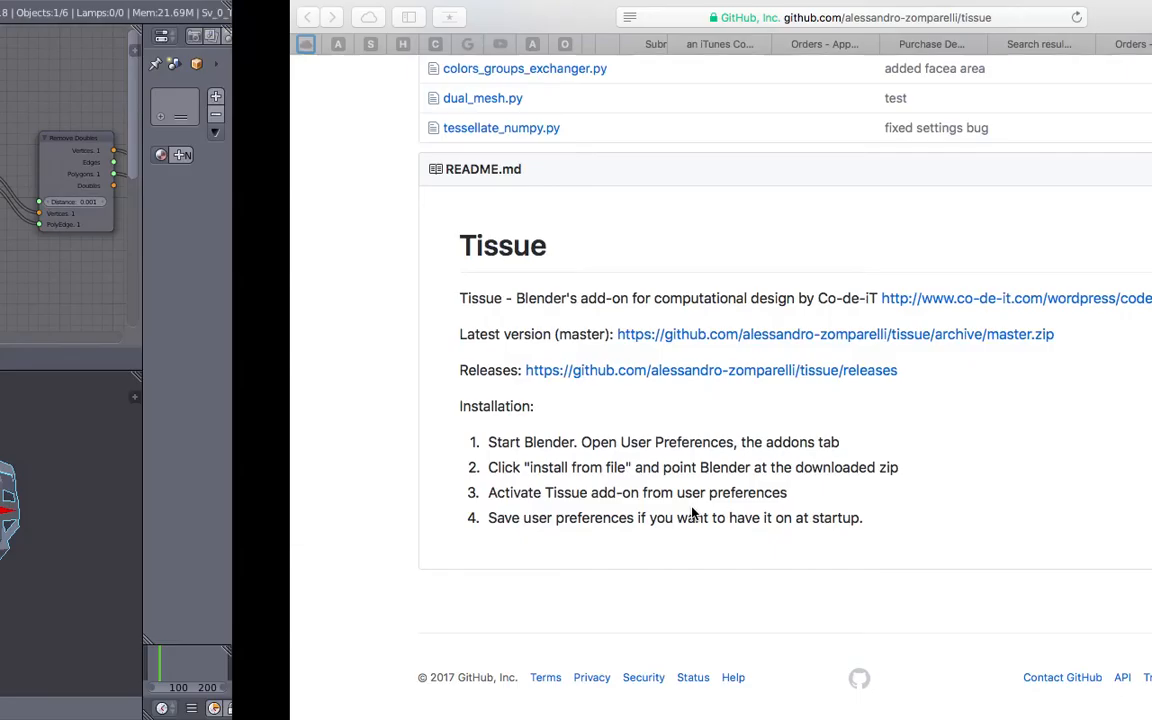
scroll(761, 398, "up", 5)
key("ctrl+Left")
scroll(582, 486, "up", 3)
scroll(601, 553, "down", 2)
middle_click_drag(579, 482, 588, 540)
middle_click_drag(565, 487, 590, 445)
key("ctrl+Right")
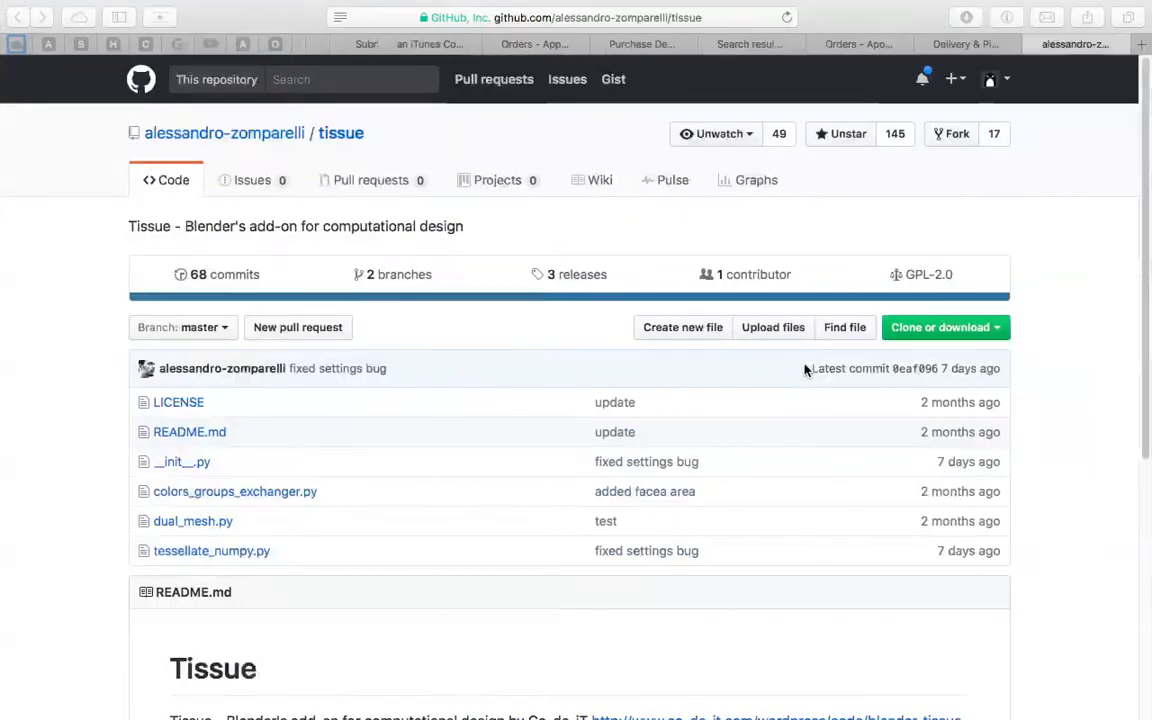
scroll(858, 371, "down", 5)
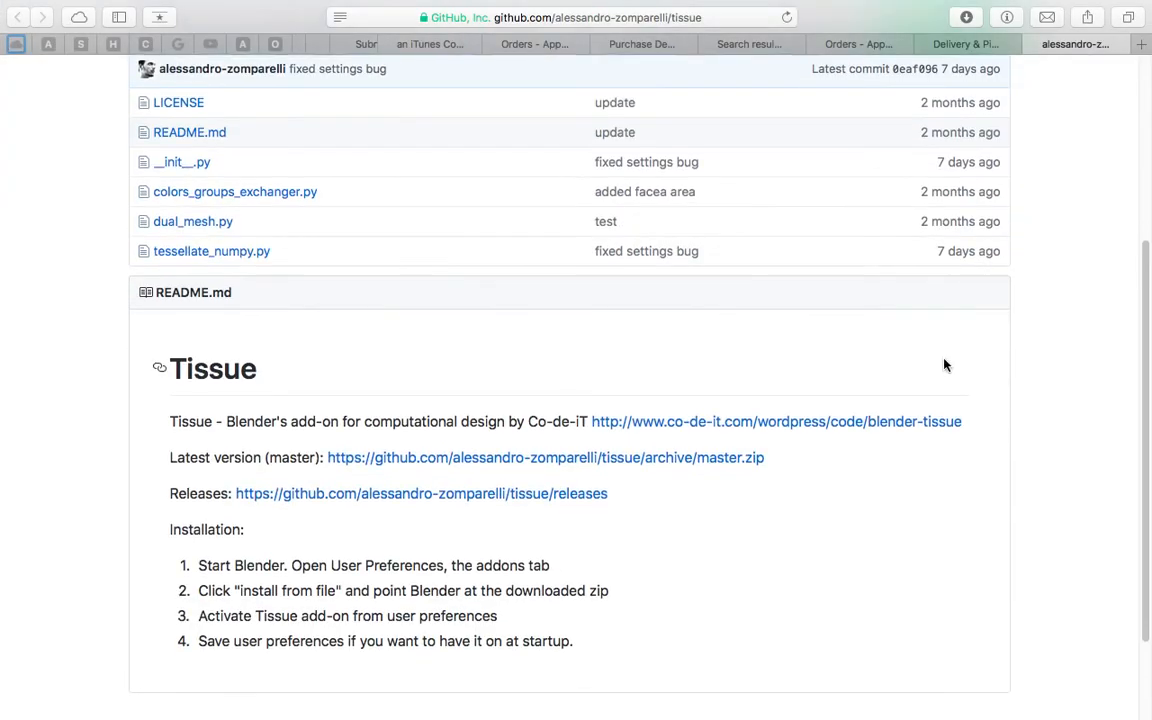
Switch back to Blender and sketch four freehand strand-crossing diagrams with the grease pencil in the empty space near the spheres
scroll(946, 362, "up", 5)
key("ctrl+Left")
middle_click_drag(687, 528, 658, 525)
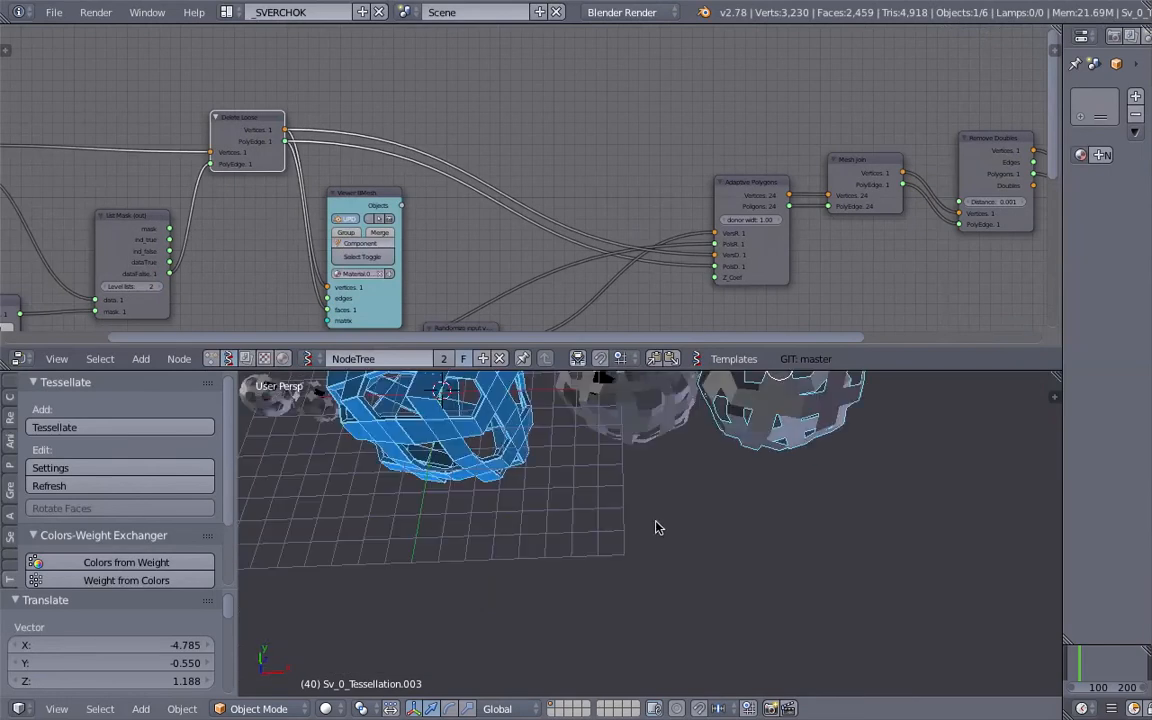
left_click_drag(667, 561, 707, 547)
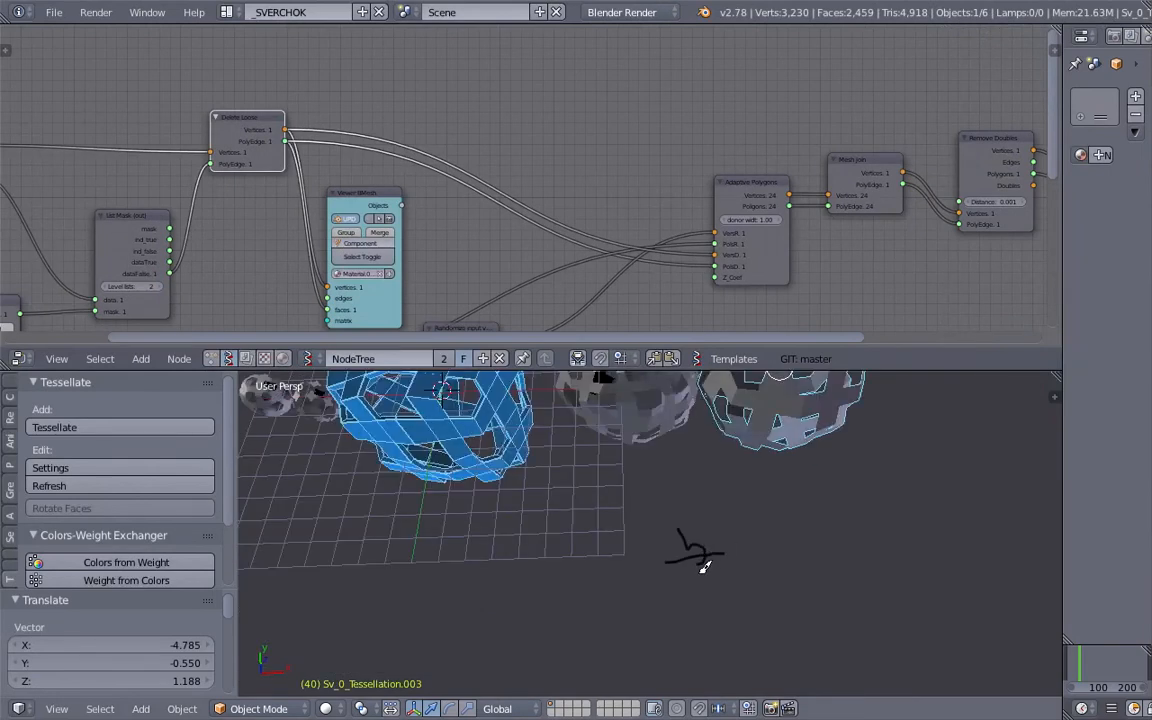
mouse_move(730, 556)
middle_mouse_down()
mouse_move(746, 504)
mouse_move(733, 504)
middle_mouse_up()
mouse_move(717, 471)
left_mouse_down()
mouse_move(731, 505)
mouse_move(713, 533)
mouse_move(745, 573)
left_mouse_up()
mouse_move(760, 513)
left_mouse_down()
mouse_move(720, 526)
mouse_move(684, 514)
mouse_move(652, 537)
left_mouse_up()
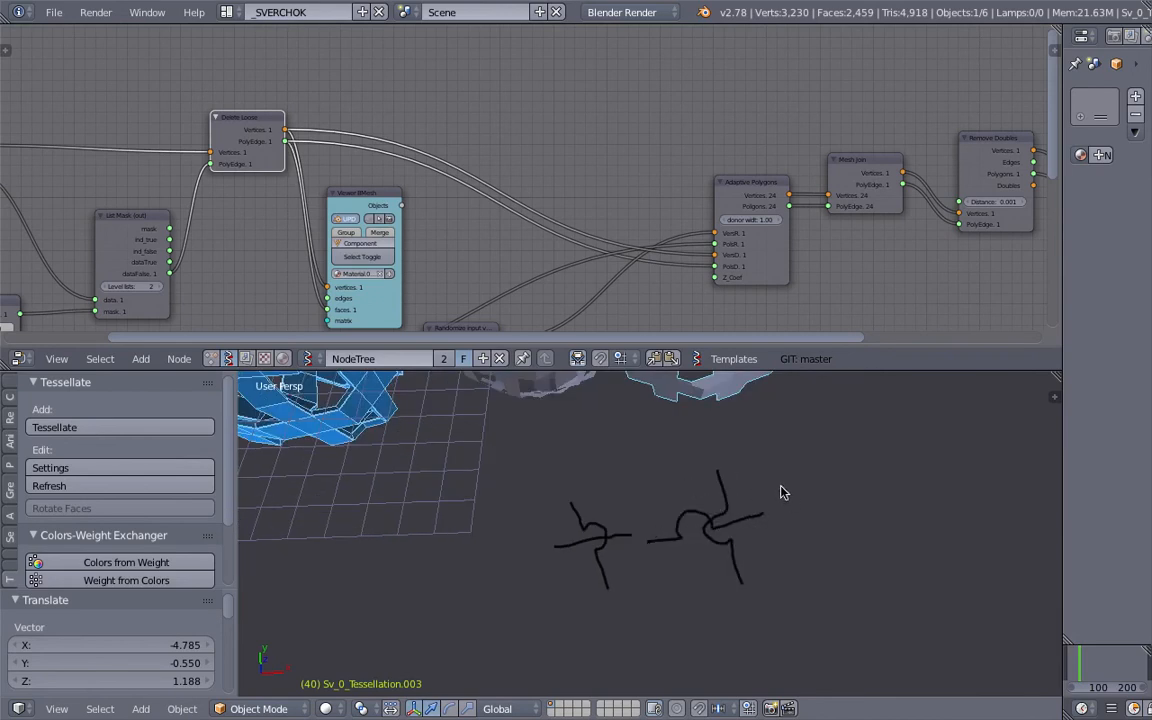
mouse_move(776, 477)
left_mouse_down()
mouse_move(833, 494)
mouse_move(809, 474)
mouse_move(791, 516)
left_mouse_up()
mouse_move(796, 443)
left_mouse_down()
mouse_move(845, 494)
mouse_move(912, 471)
mouse_move(892, 495)
left_mouse_up()
mouse_move(787, 480)
middle_mouse_down()
mouse_move(673, 451)
mouse_move(760, 430)
middle_mouse_up()
Remove the grease pencil layer holding the sketched diagrams from the scene
left_click(1052, 394)
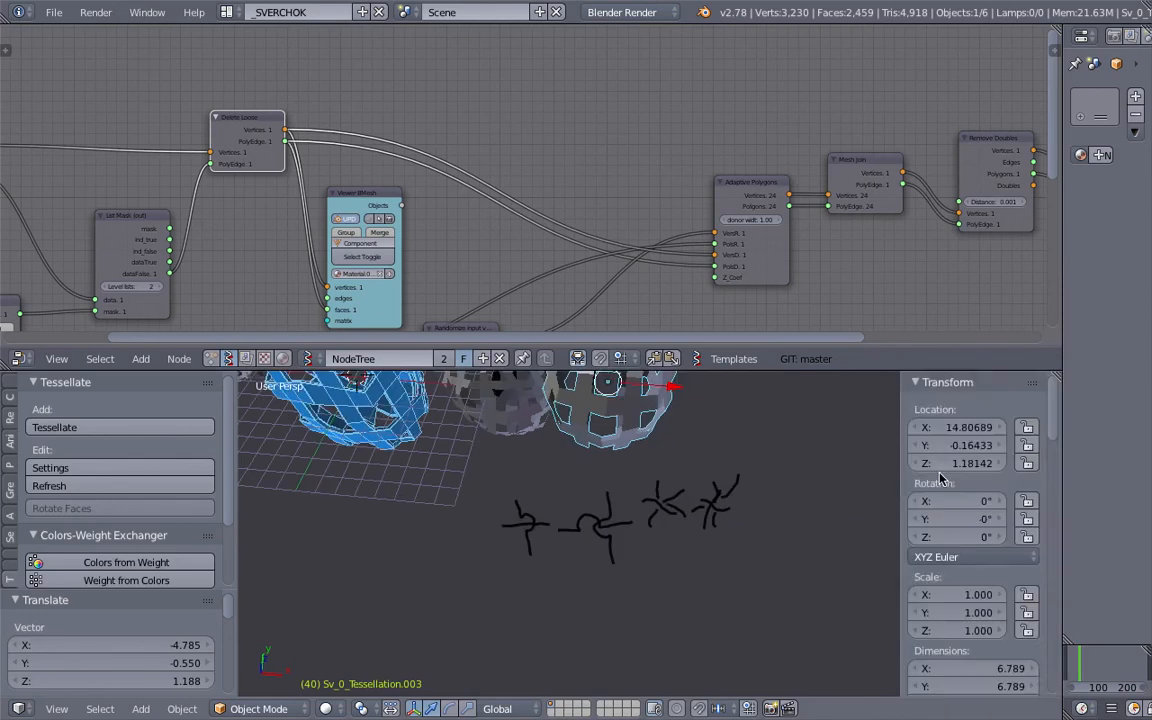
scroll(980, 516, "down", 3)
left_click(1032, 572)
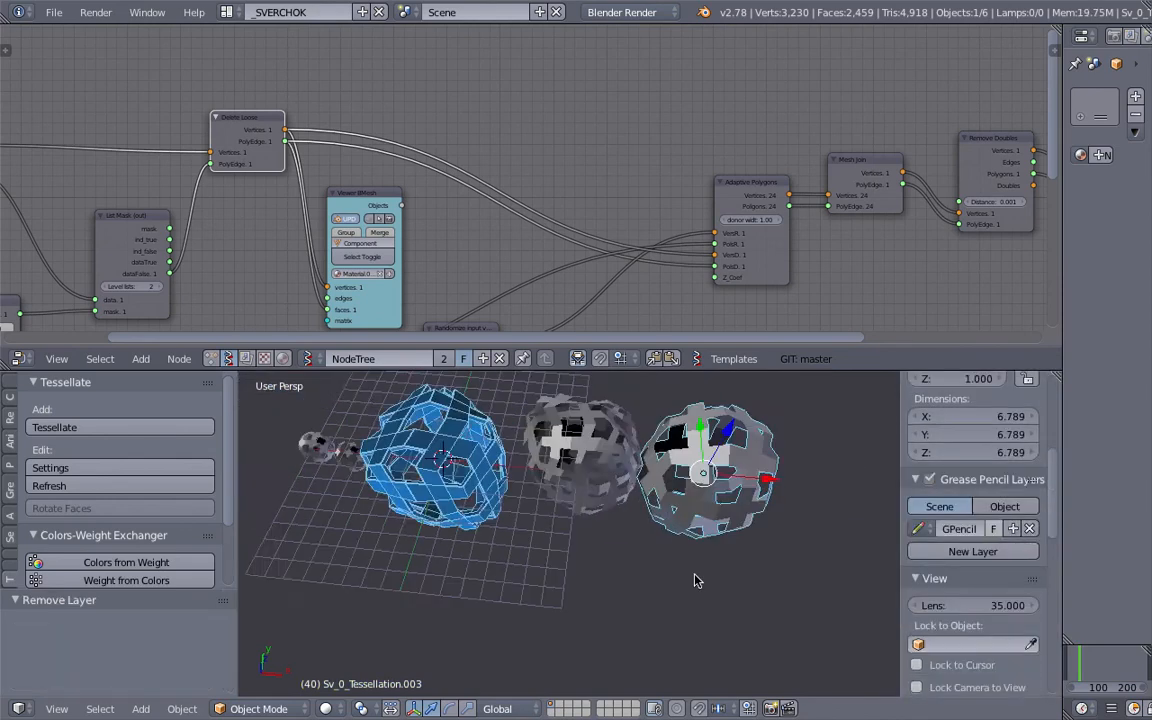
middle_click_drag(697, 580, 666, 381)
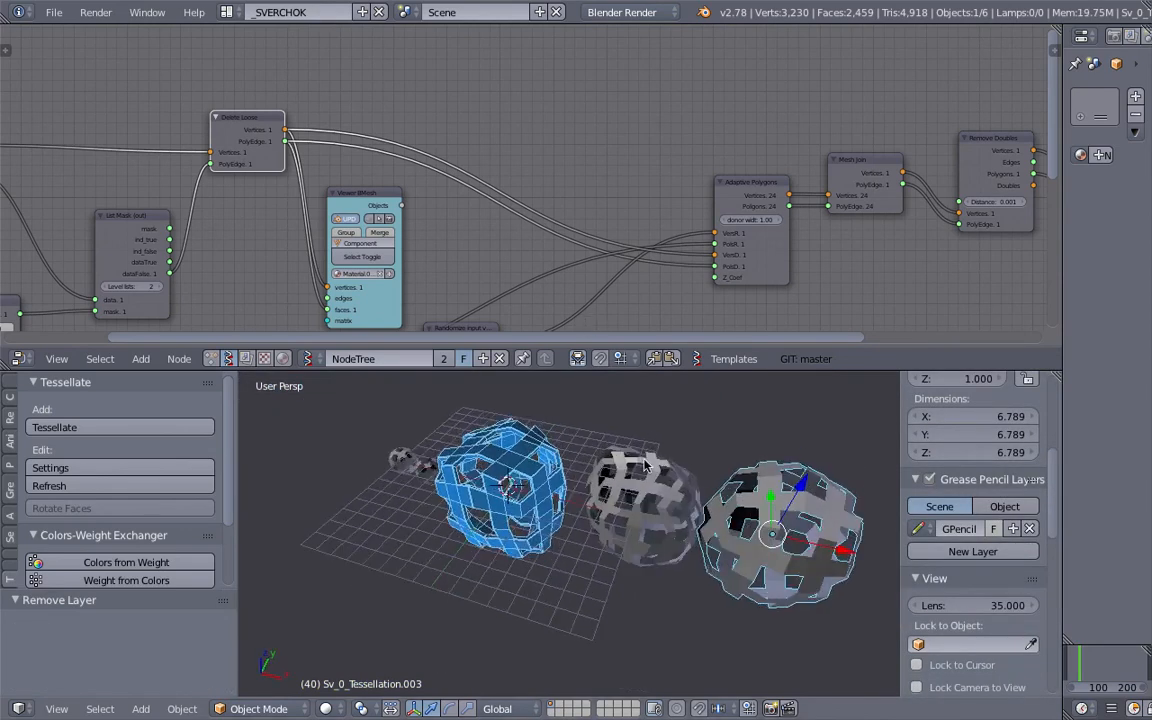
Examine the Tissue repository's file list and readme on GitHub in Safari, and compare with the spheres in Blender
key("ctrl+Right")
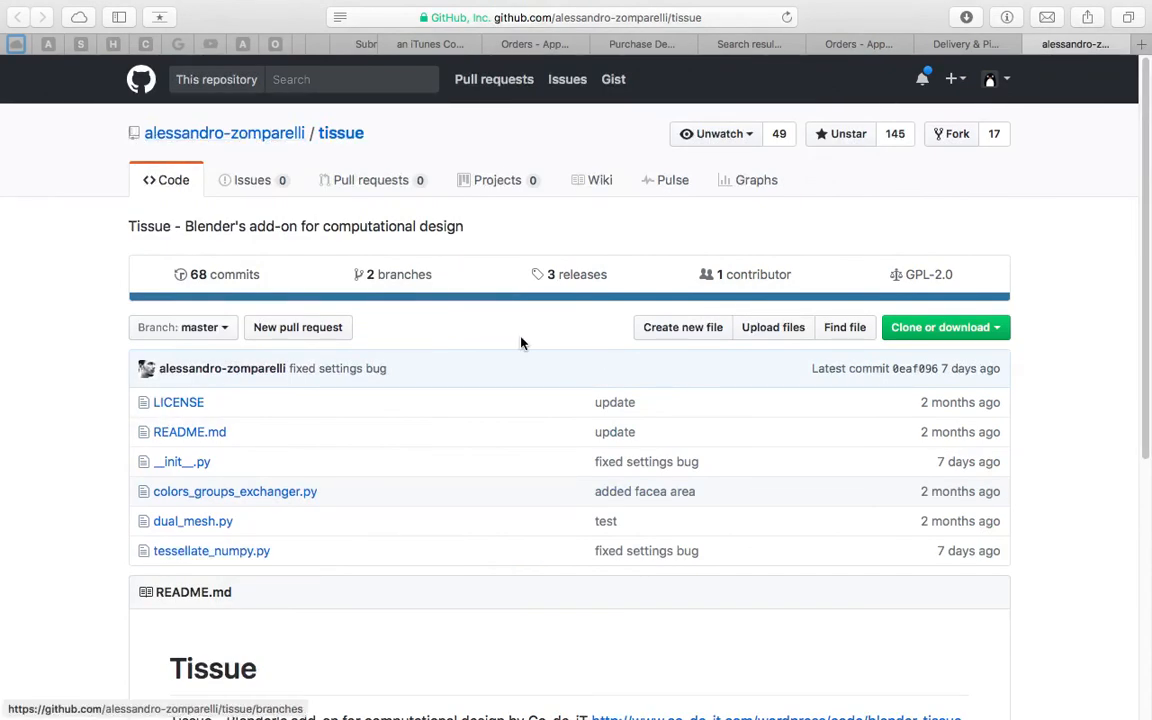
scroll(740, 347, "down", 5)
scroll(745, 285, "up", 1)
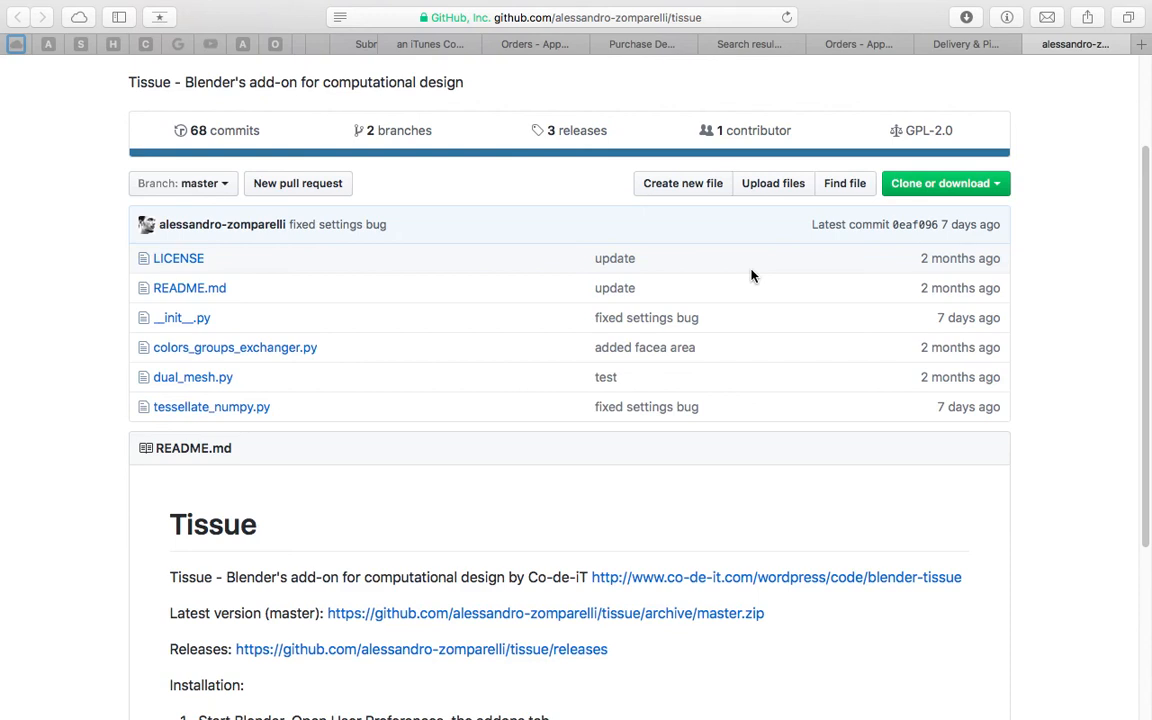
key("ctrl+Left")
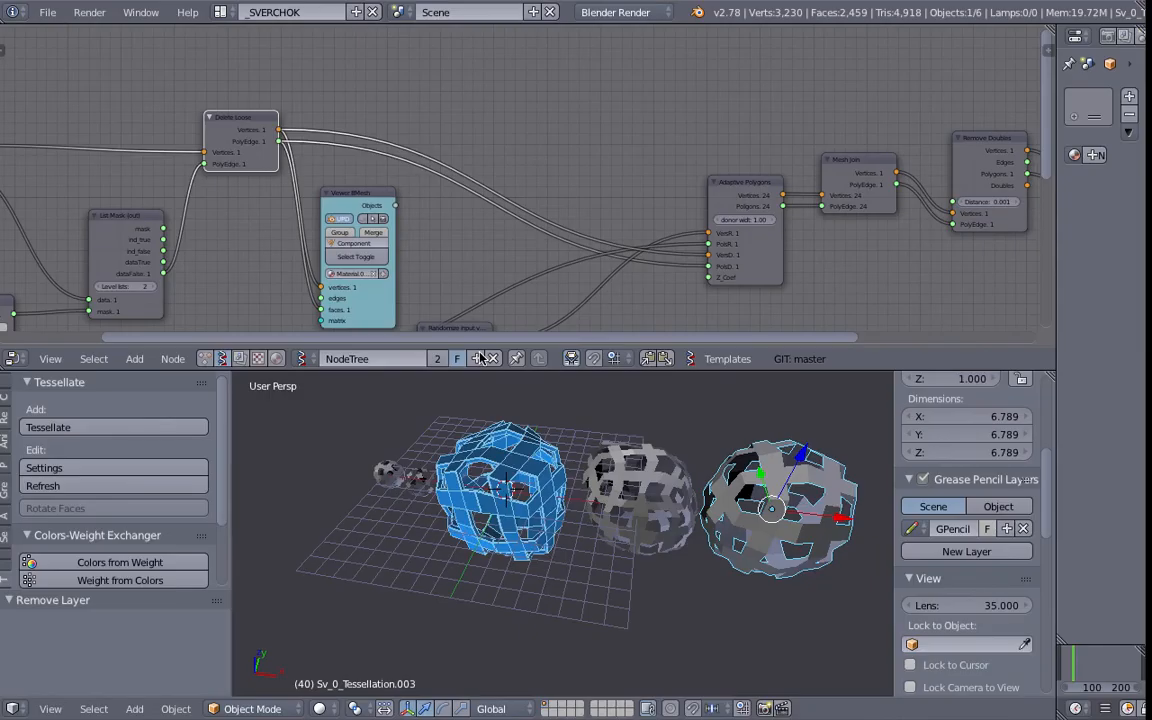
scroll(560, 480, "up", 3)
middle_click_drag(574, 400, 641, 443)
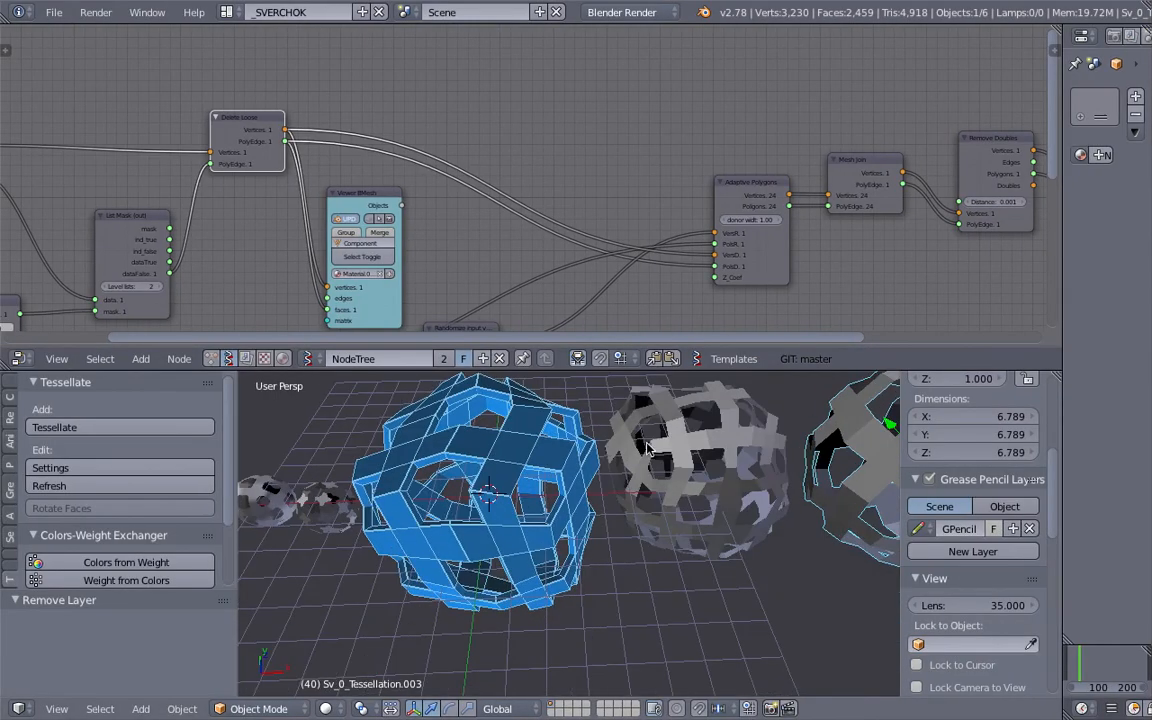
key("ctrl+Right")
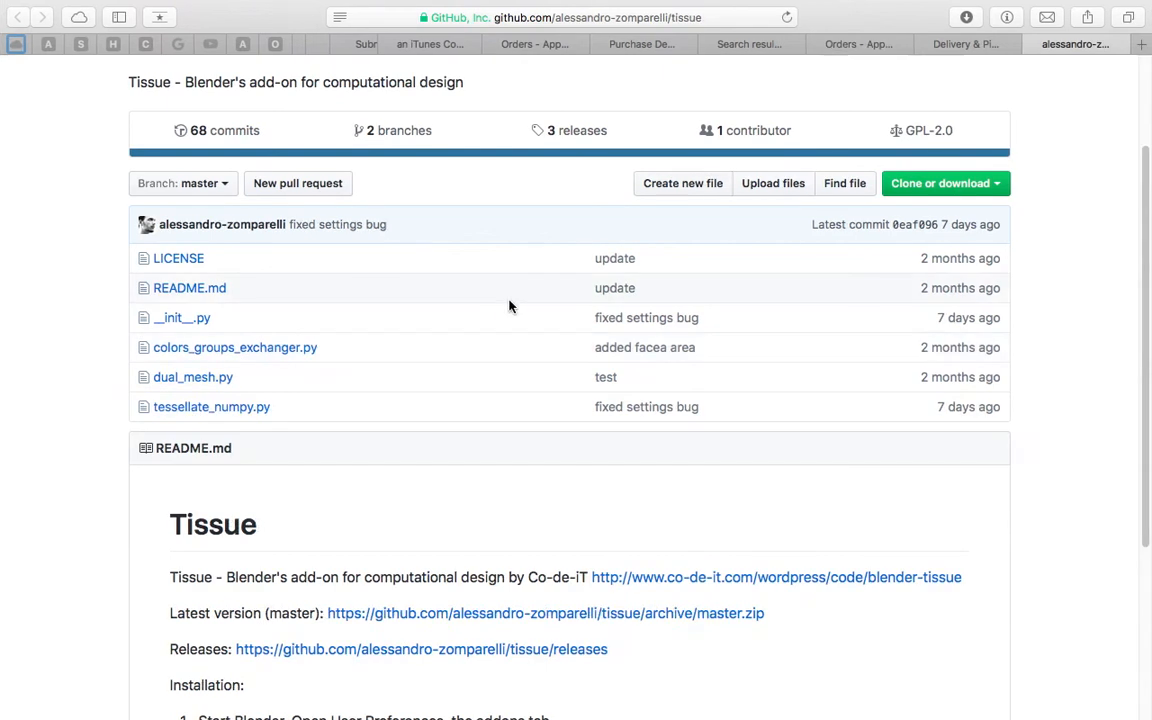
scroll(509, 303, "down", 1)
scroll(660, 305, "up", 3)
scroll(750, 290, "down", 1)
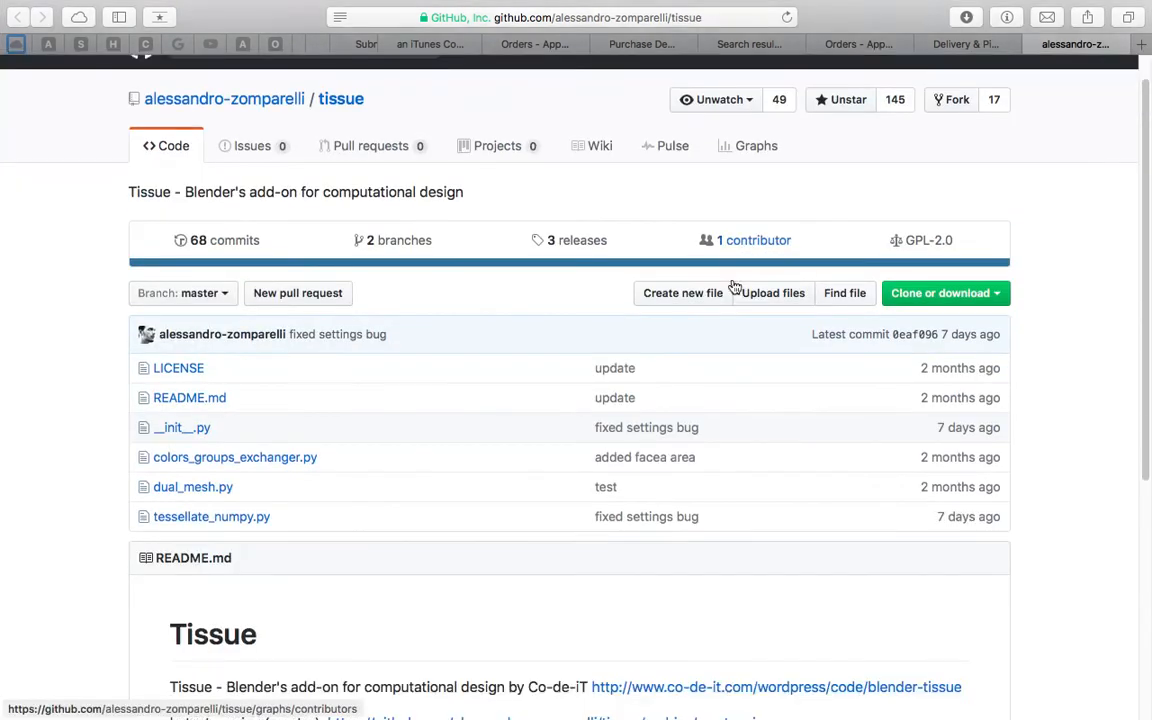
scroll(600, 340, "down", 6)
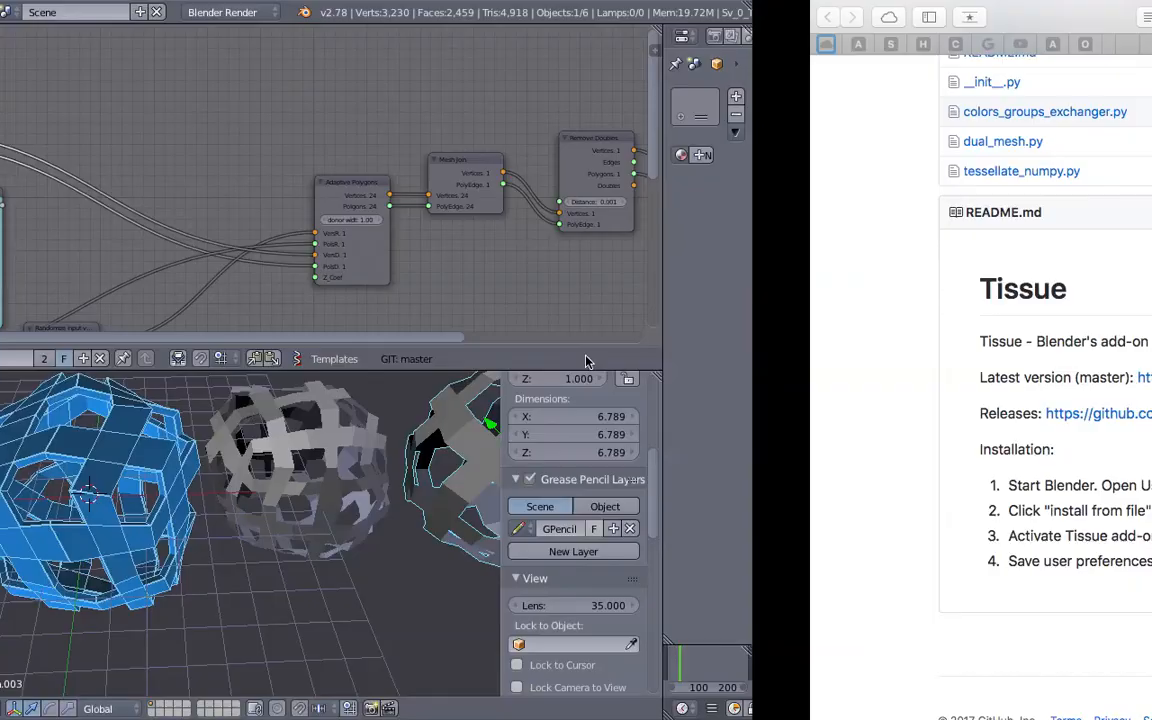
Return to Blender and enlarge the 3D view to review the full set of Tissue tools down to Dual Mesh
scroll(175, 500, "down", 2)
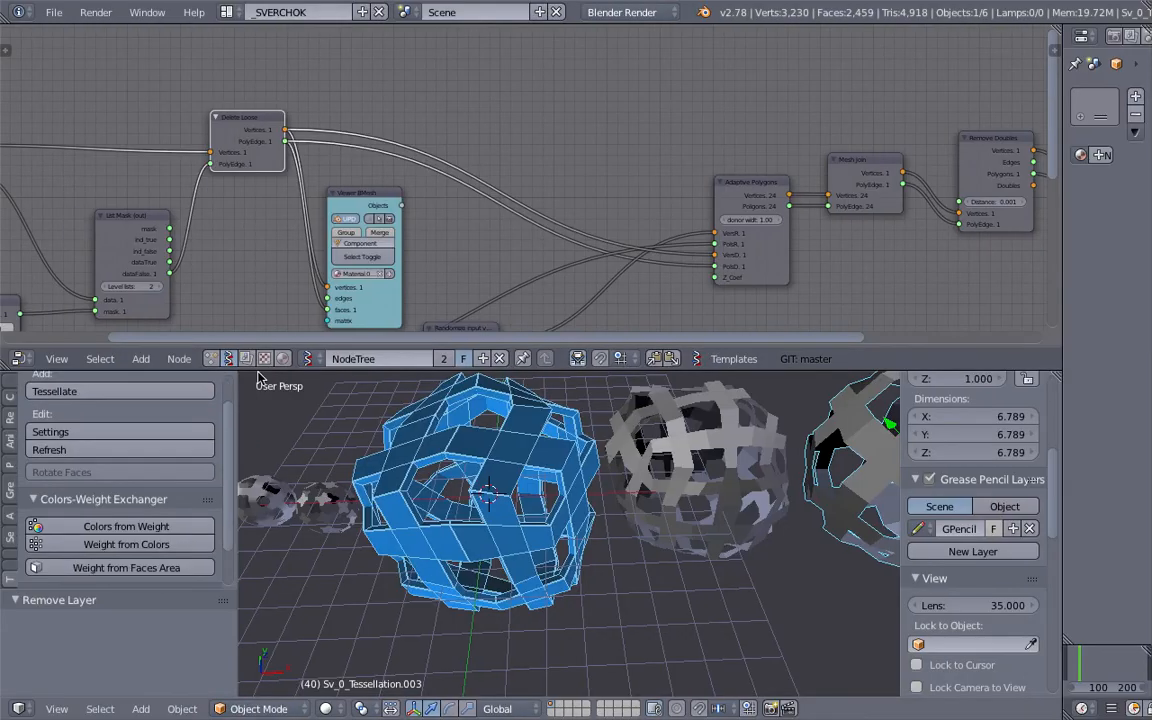
left_click_drag(165, 369, 160, 251)
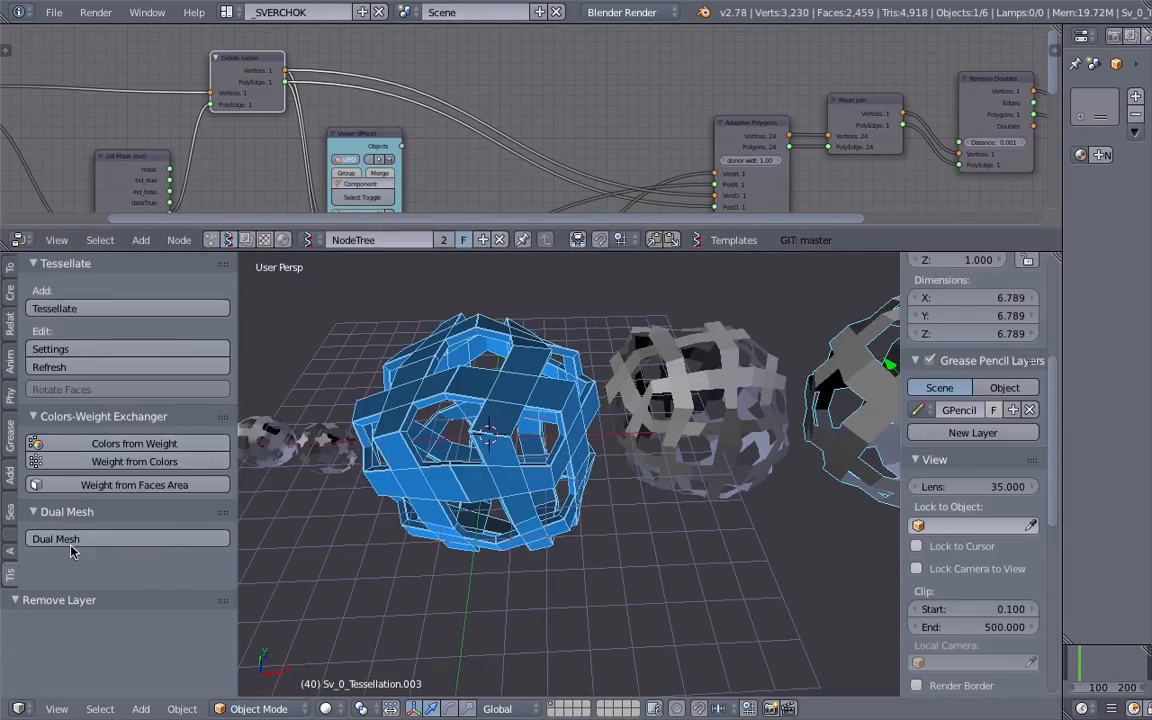
middle_click_drag(530, 440, 617, 512)
scroll(620, 497, "down", 3)
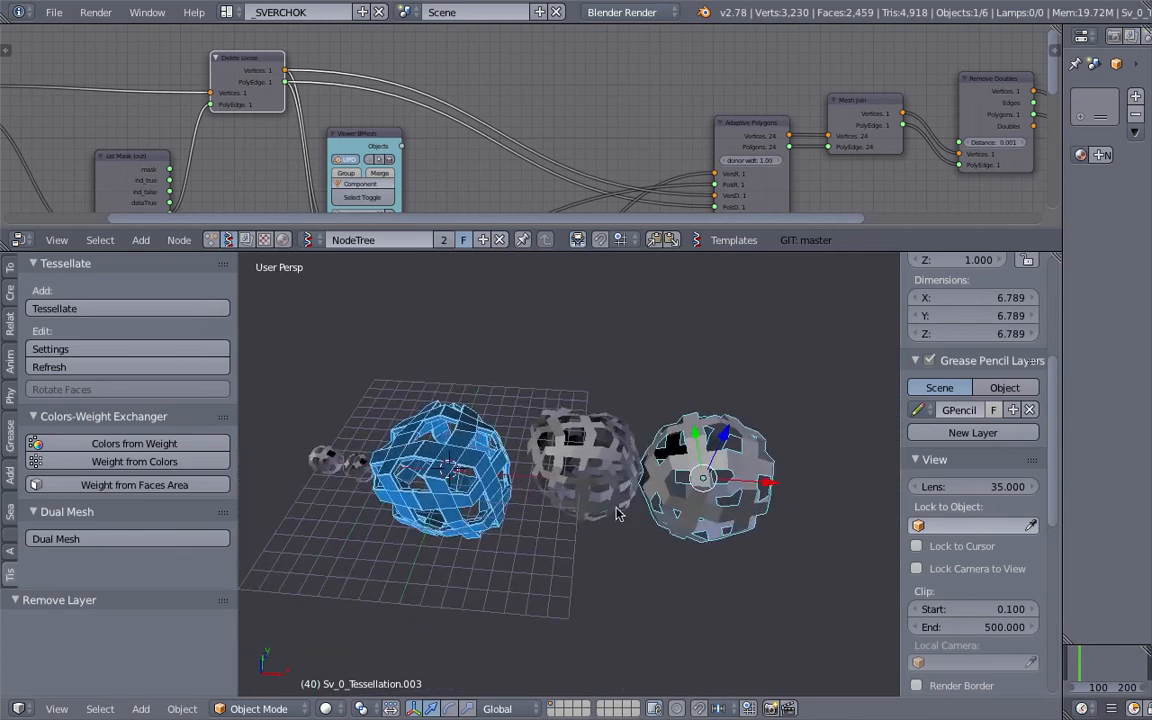
scroll(617, 510, "up", 1)
scroll(589, 550, "down", 1)
Select the small Sv_0_Tessellation.001 sphere and examine it beside the blue Sverchok mesh
middle_click_drag(643, 525, 698, 508)
scroll(620, 470, "up", 3)
mouse_move(620, 470)
middle_mouse_down()
mouse_move(594, 414)
mouse_move(651, 401)
mouse_move(617, 458)
middle_mouse_up()
right_click(457, 553)
middle_click_drag(716, 548, 615, 505)
scroll(664, 504, "down", 2)
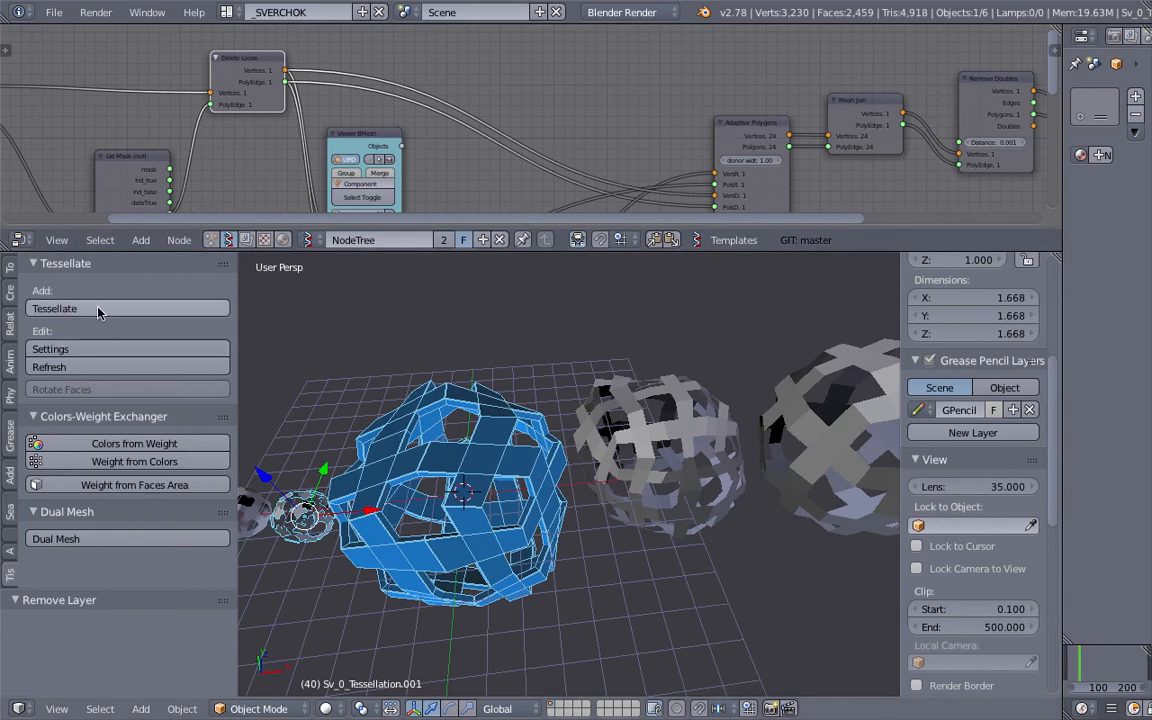
Give the node editor more height and rename the node tree as Adaptive_Polygon
scroll(490, 336, "down", 4)
scroll(591, 159, "down", 12)
middle_click_drag(530, 124, 559, 99)
scroll(559, 99, "up", 2)
left_click_drag(668, 250, 371, 313)
type("Adaptive")
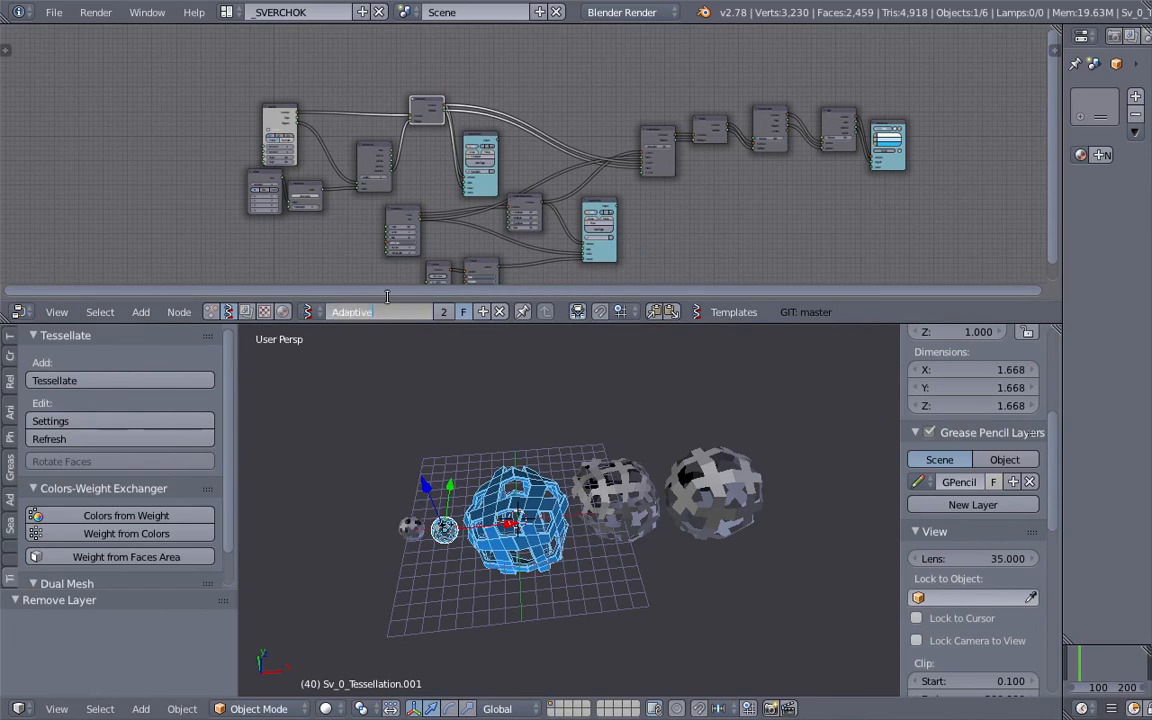
type("_Polygon")
key("Return")
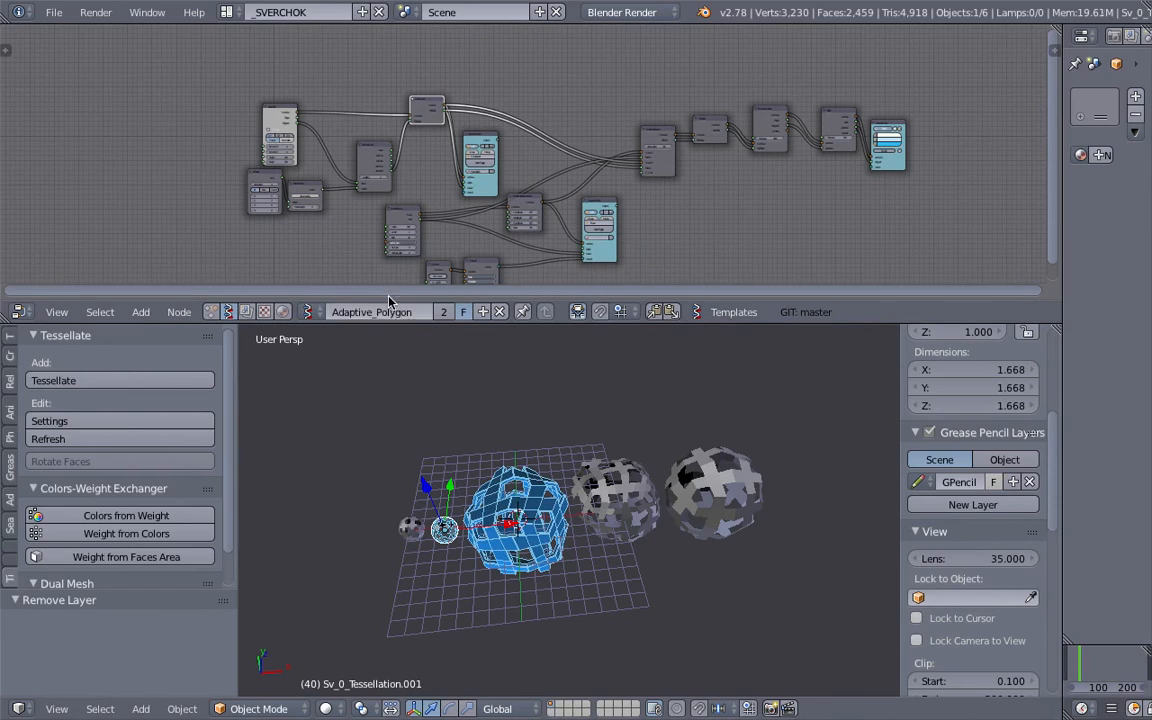
Reposition the Viewer Draw node beside Solidify to tidy the end of the node chain
middle_click_drag(647, 182, 320, 210)
scroll(320, 210, "up", 6)
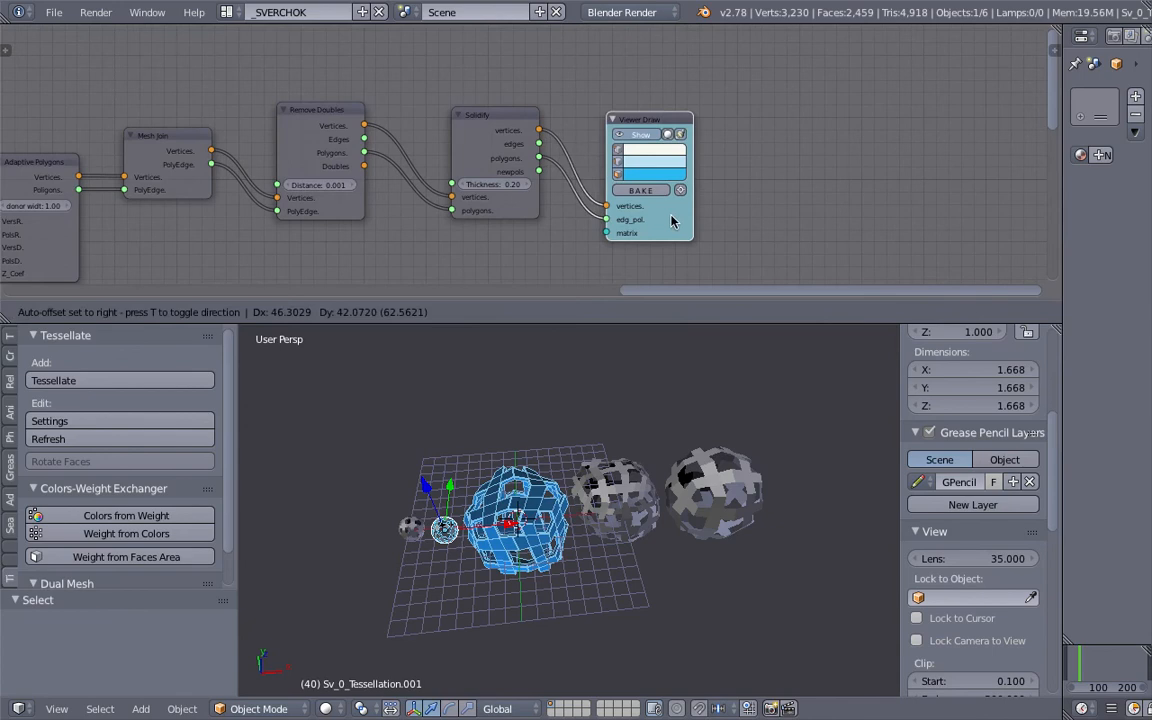
scroll(573, 121, "down", 2)
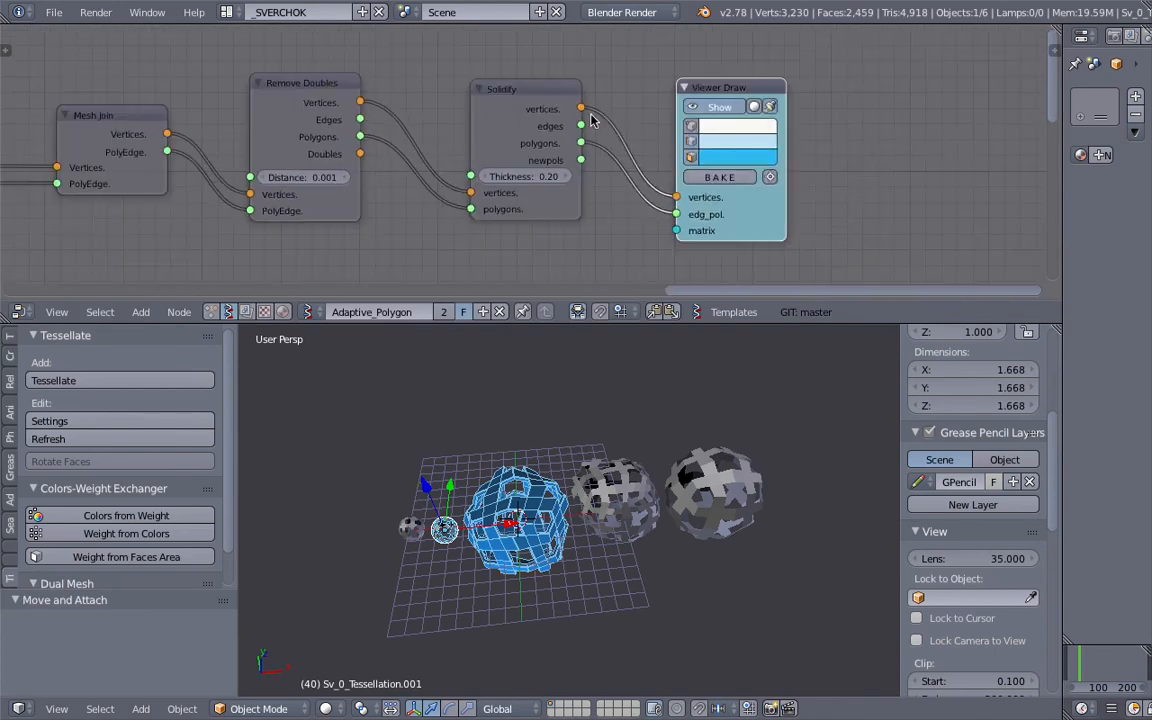
left_click_drag(204, 100, 184, 100)
Examine the VersR, PolsR, VersD and PolsD inputs of the Adaptive Polygons node up close
middle_click_drag(251, 110, 489, 116)
scroll(489, 116, "up", 3)
middle_click_drag(369, 210, 480, 162)
middle_click_drag(453, 229, 476, 237)
scroll(500, 210, "up", 3)
scroll(467, 210, "up", 1)
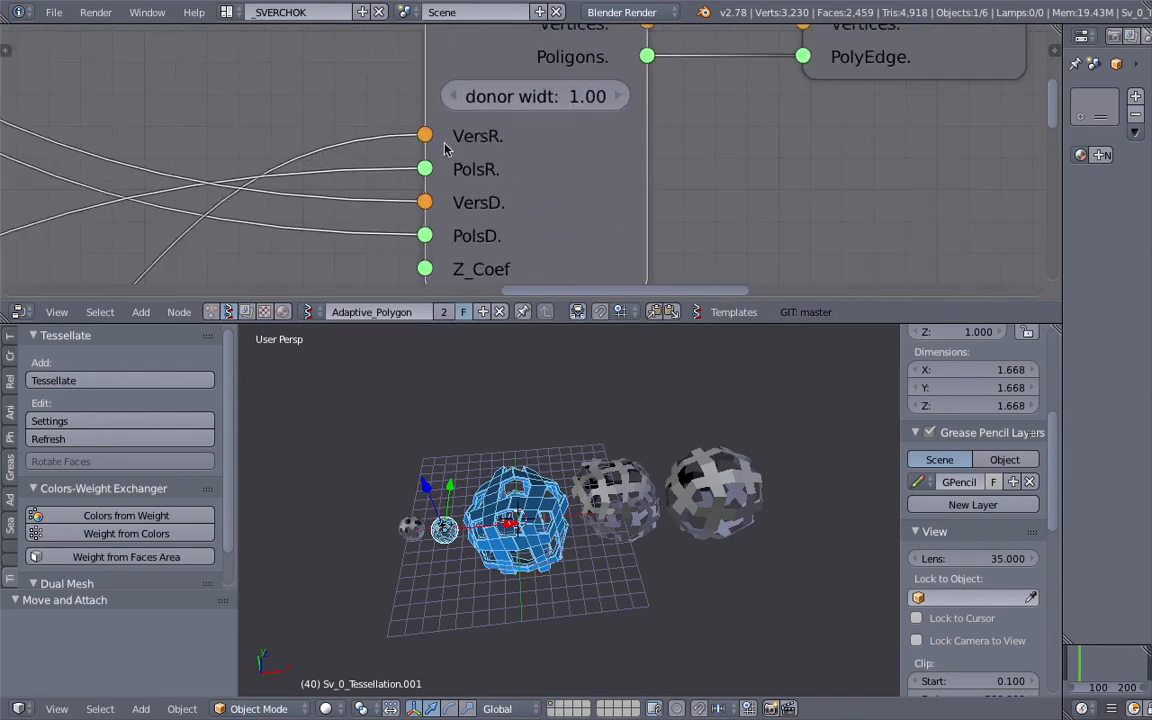
Select the Sv_0_Tessellation sphere and compare it with the blue mesh and the other large sphere
scroll(617, 429, "up", 2)
right_click(600, 465)
scroll(598, 463, "up", 3)
scroll(597, 463, "up", 2)
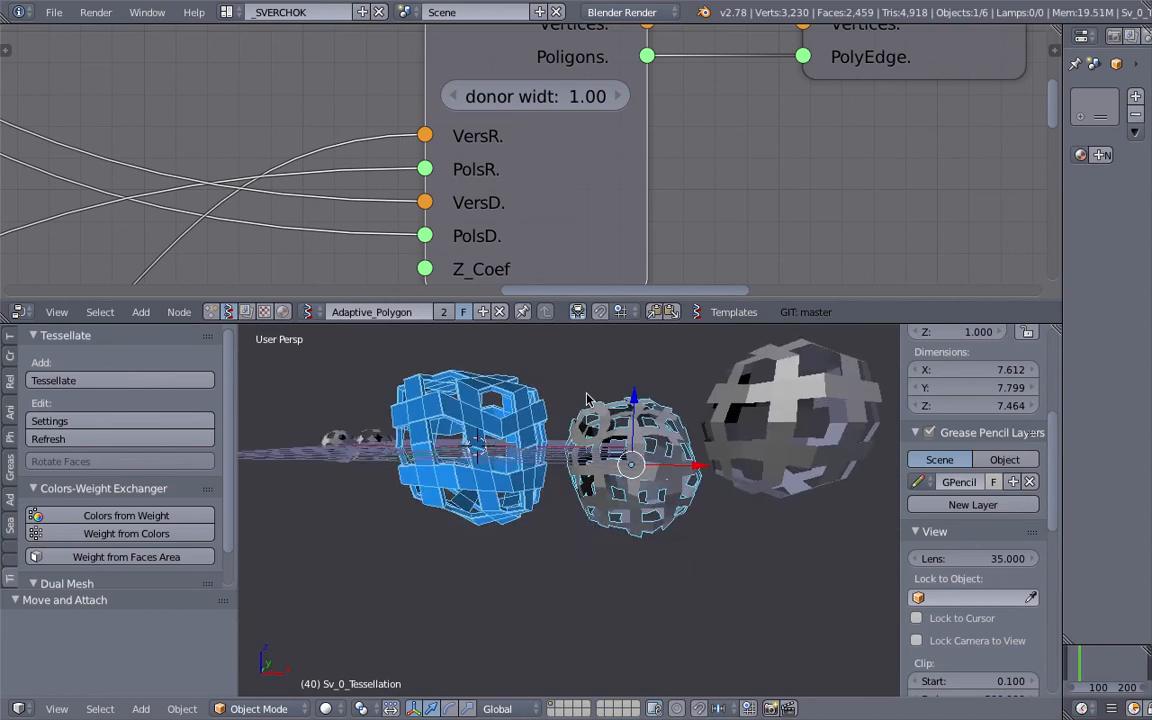
middle_click_drag(590, 466, 623, 443)
scroll(610, 445, "down", 3)
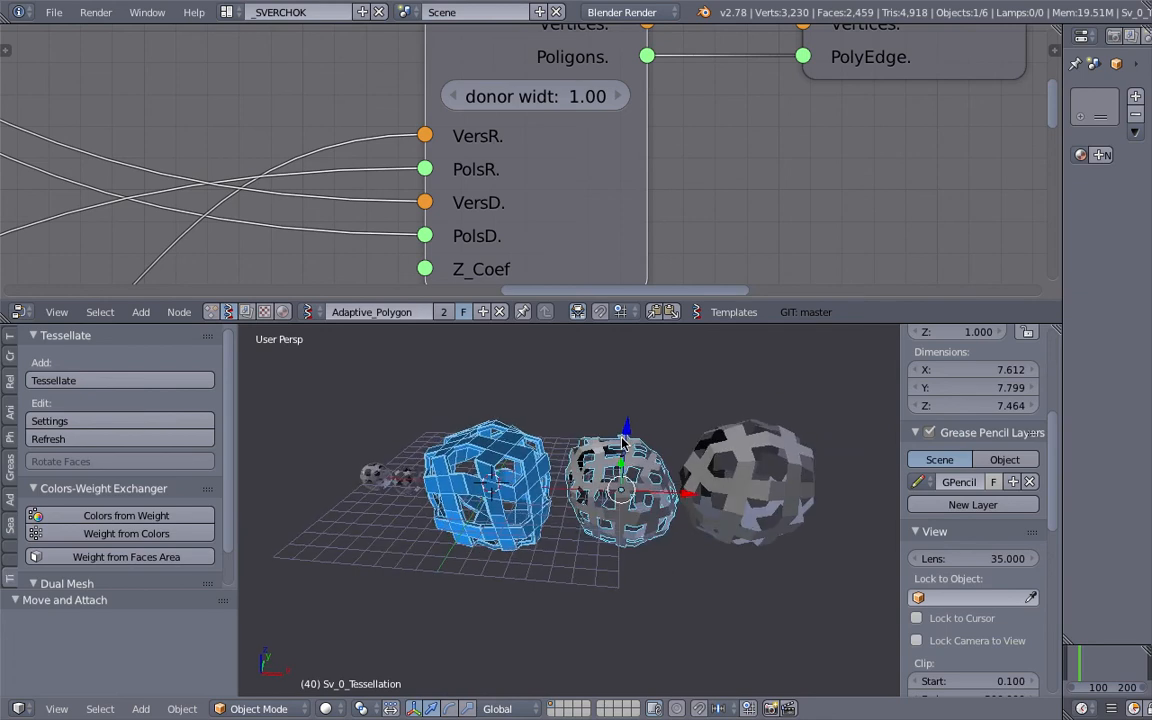